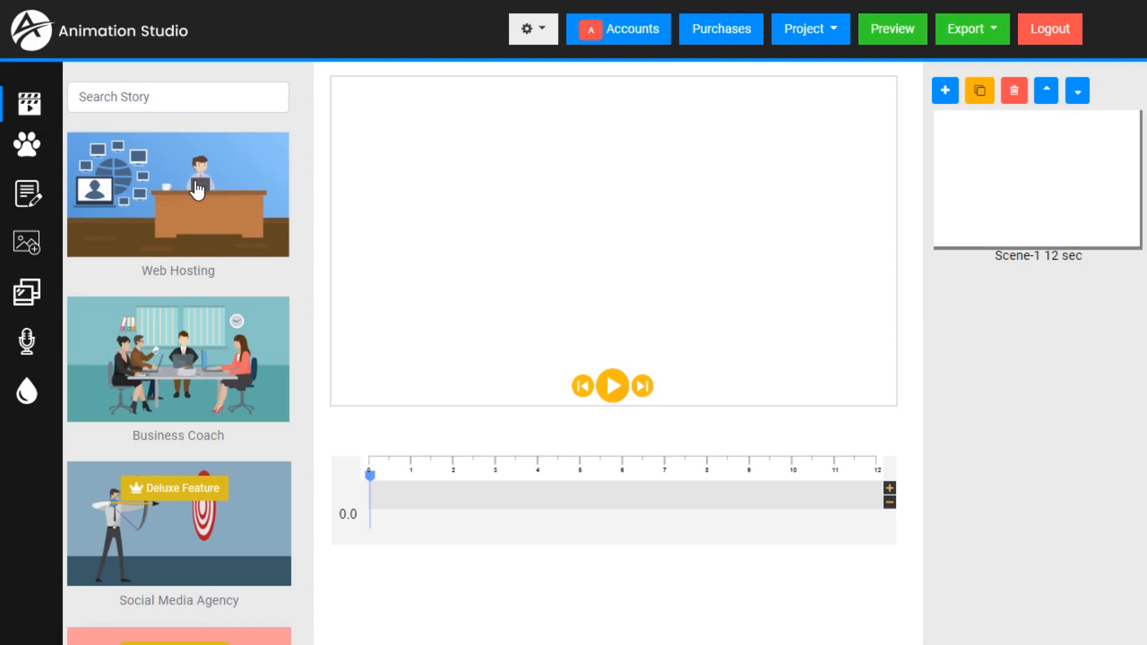
- Browse the ready-made story templates to see which business topics are offered
scroll(195, 191, "down", 8)
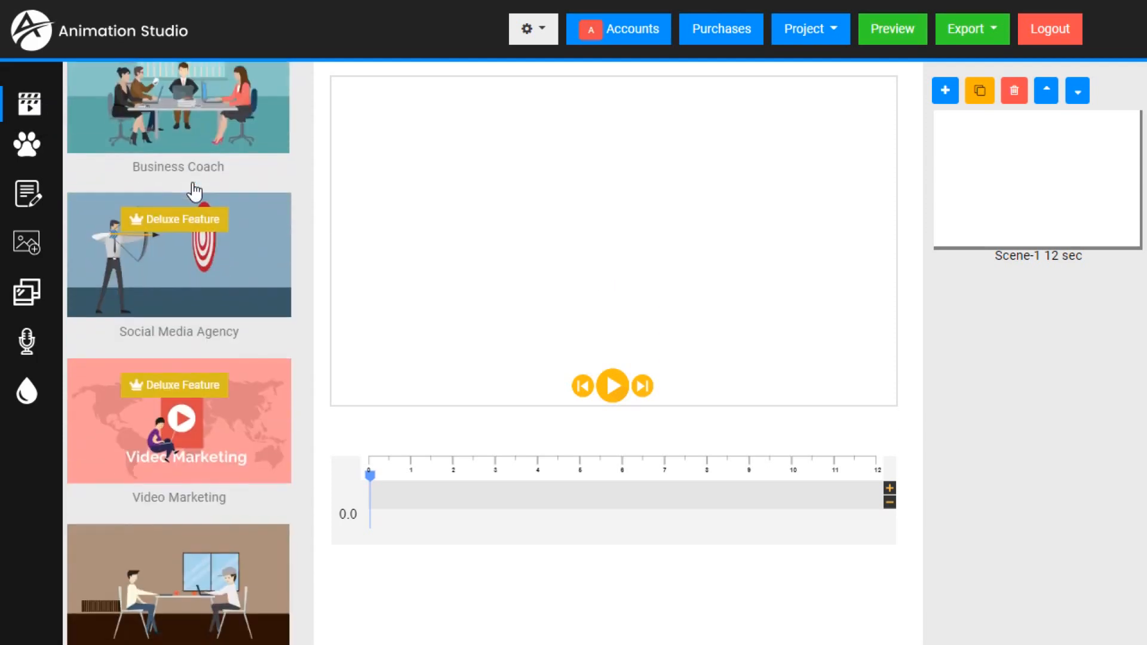
scroll(194, 190, "down", 2)
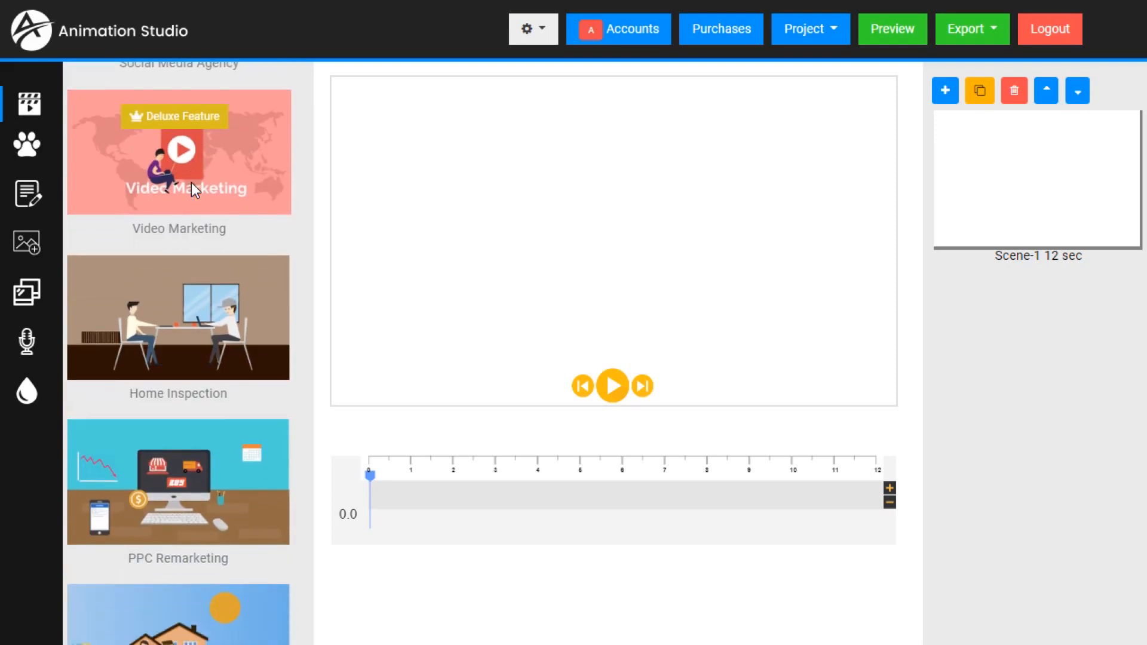
scroll(184, 226, "down", 3)
scroll(185, 225, "down", 6)
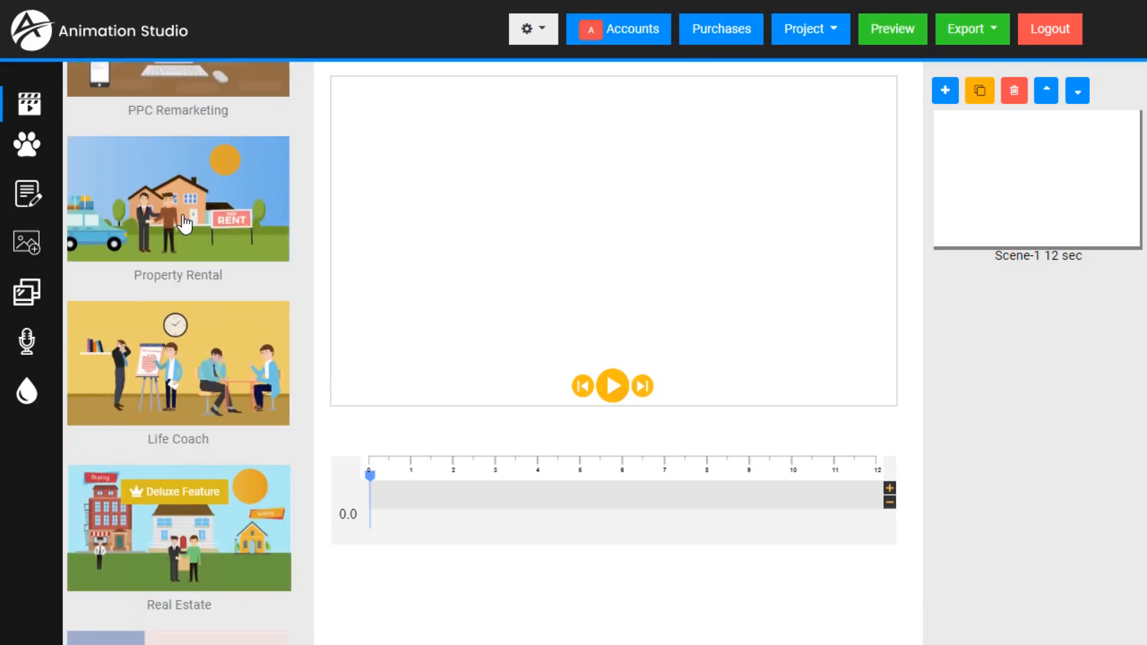
scroll(186, 224, "down", 20)
scroll(182, 224, "down", 8)
scroll(179, 221, "up", 20)
scroll(176, 219, "up", 15)
- Search the stories for "real" and load the Real Estate story, accepting the loss of unsaved changes
left_click(132, 99)
type("real")
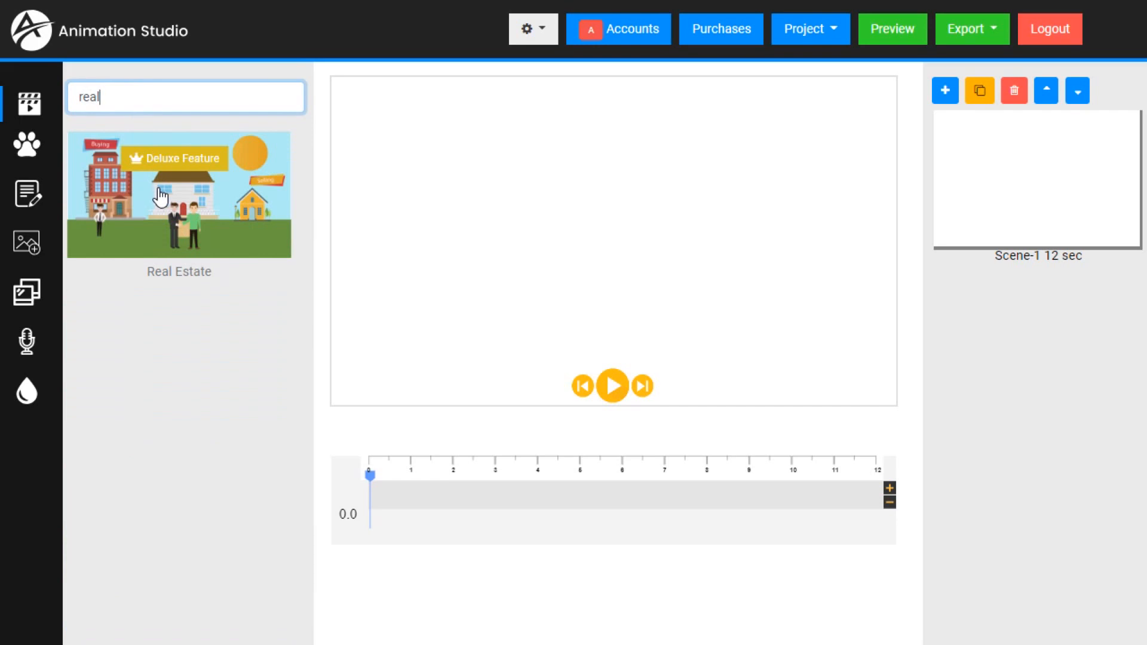
left_click(214, 210)
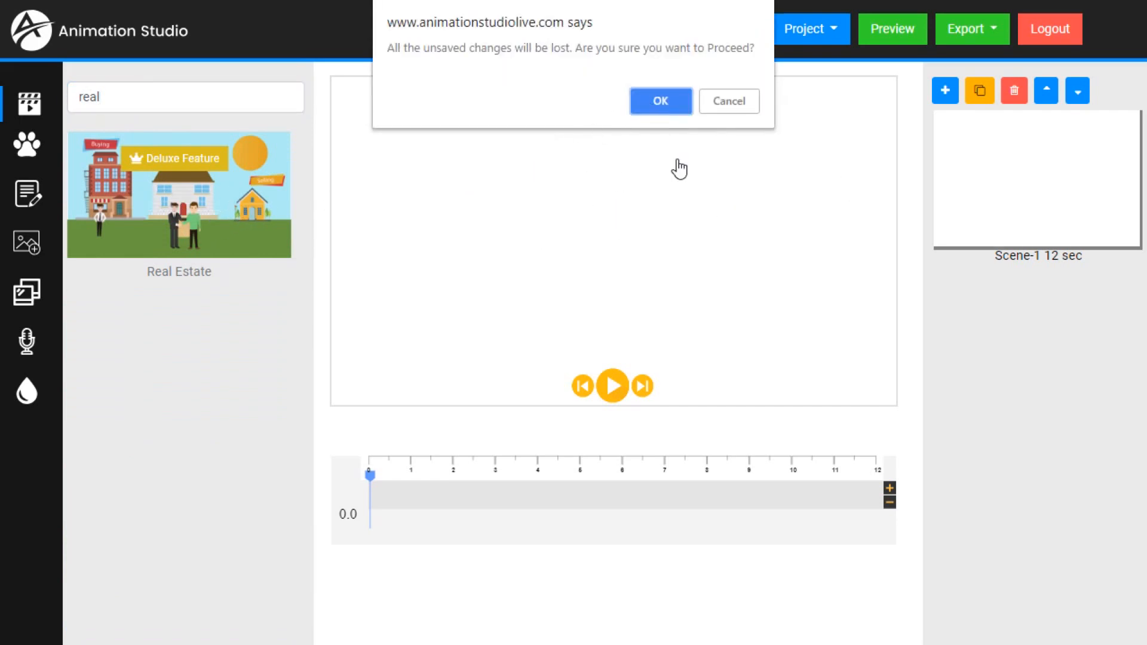
left_click(660, 101)
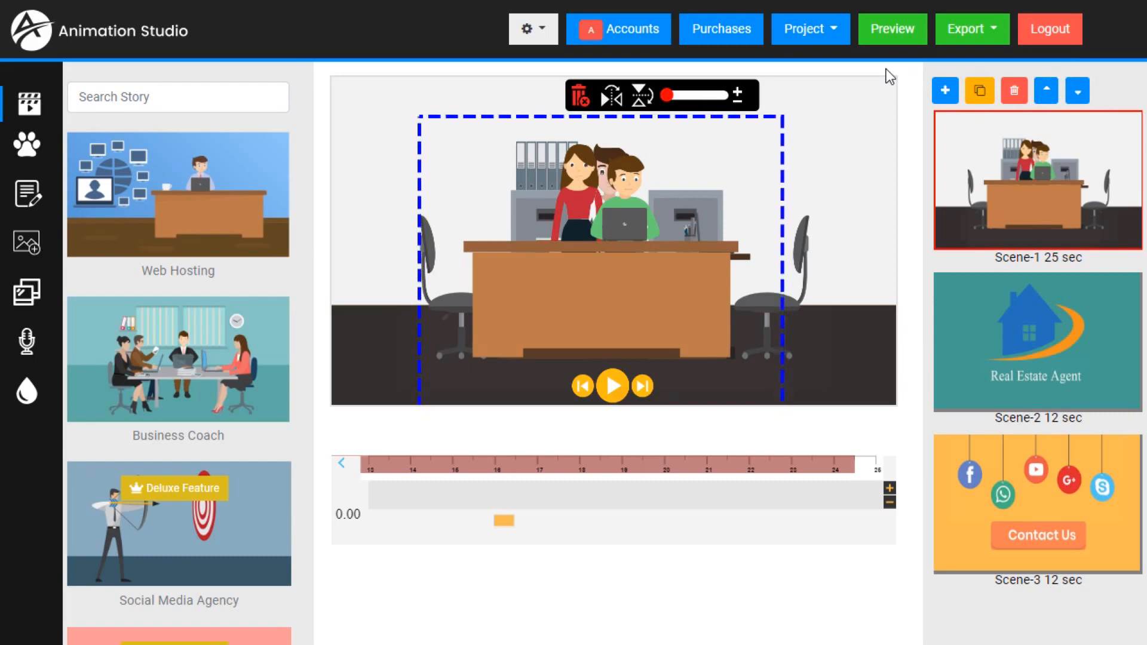
- Open Scene-2, play its opening part, and scrub the playhead to 10 seconds and back to 3 seconds
left_click(1074, 354)
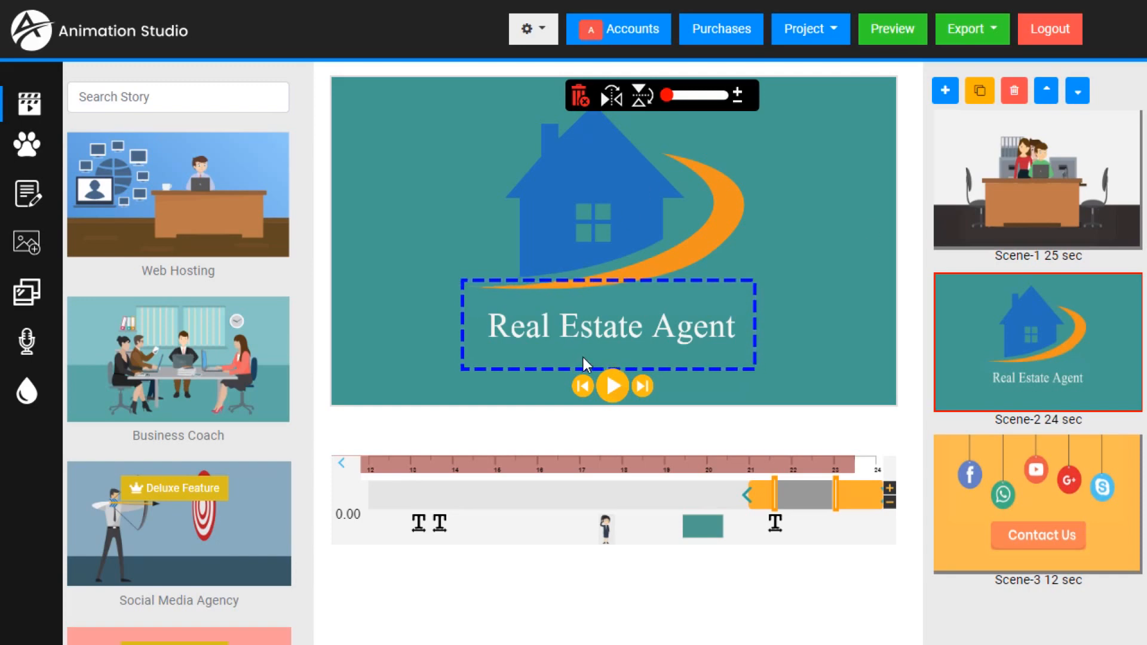
left_click(612, 384)
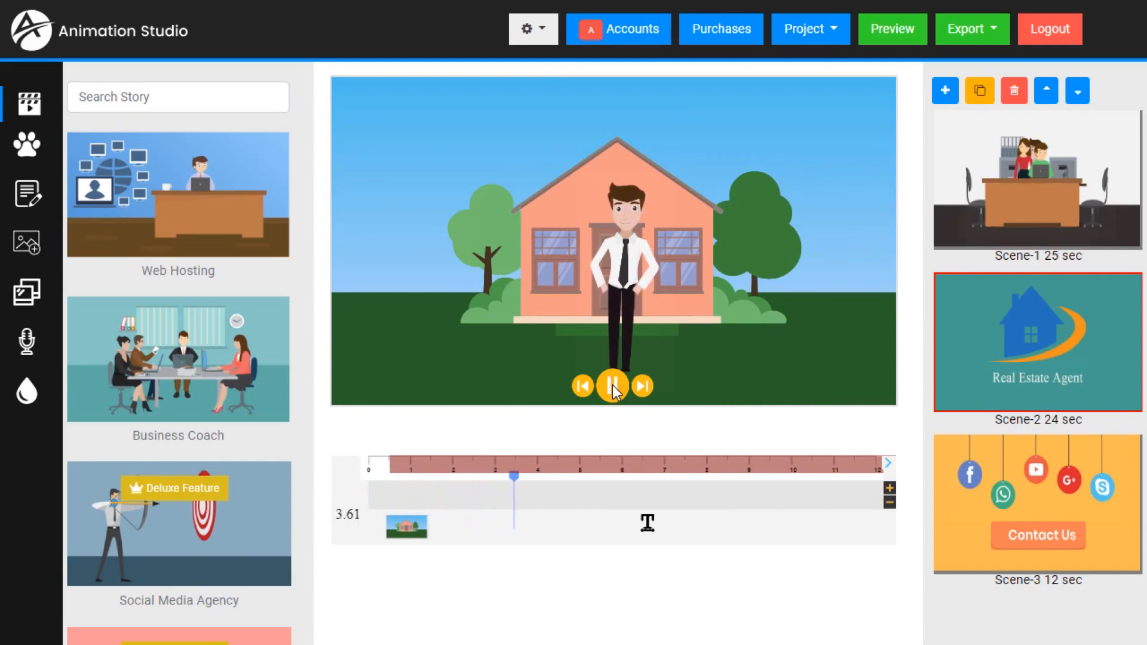
left_click(612, 385)
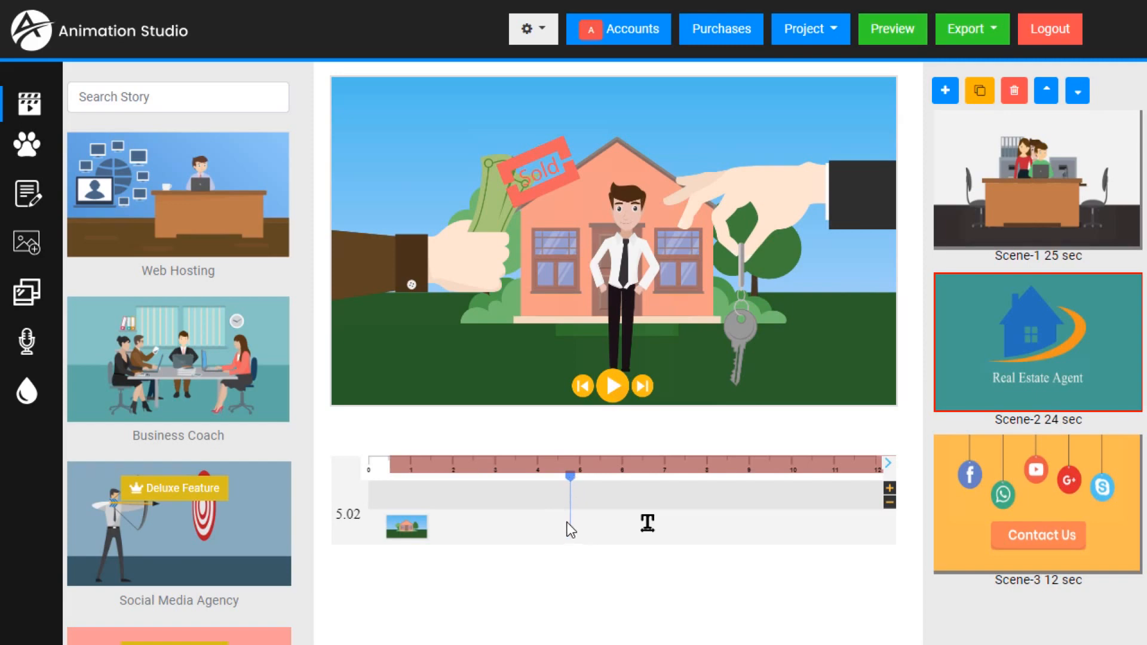
left_click_drag(570, 477, 786, 477)
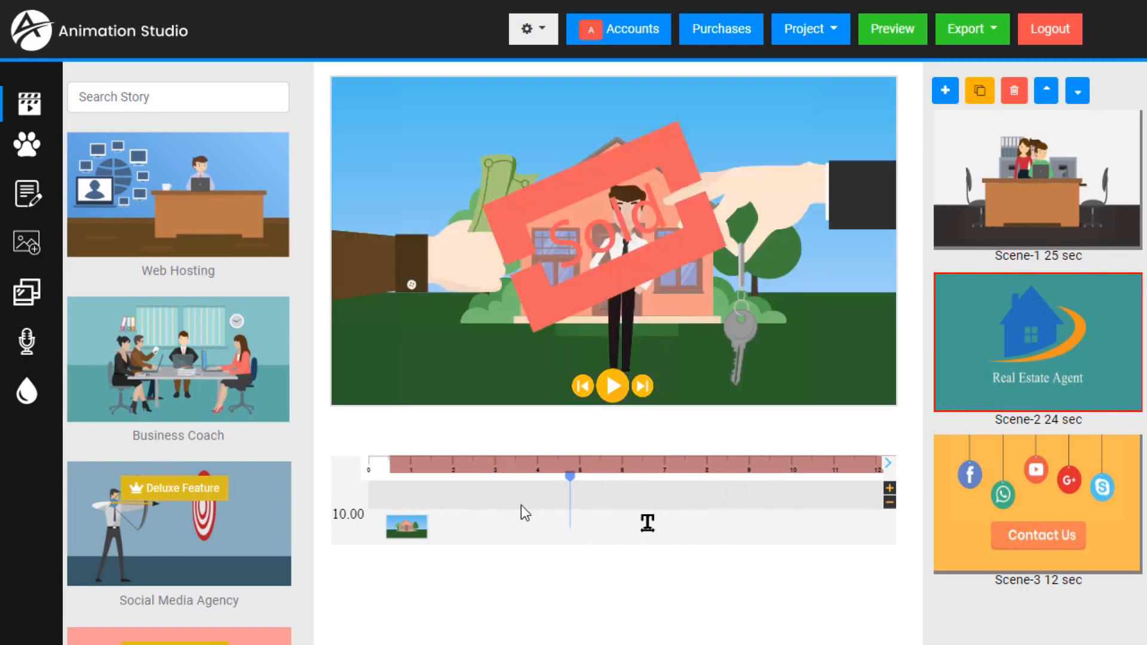
left_click_drag(521, 504, 460, 504)
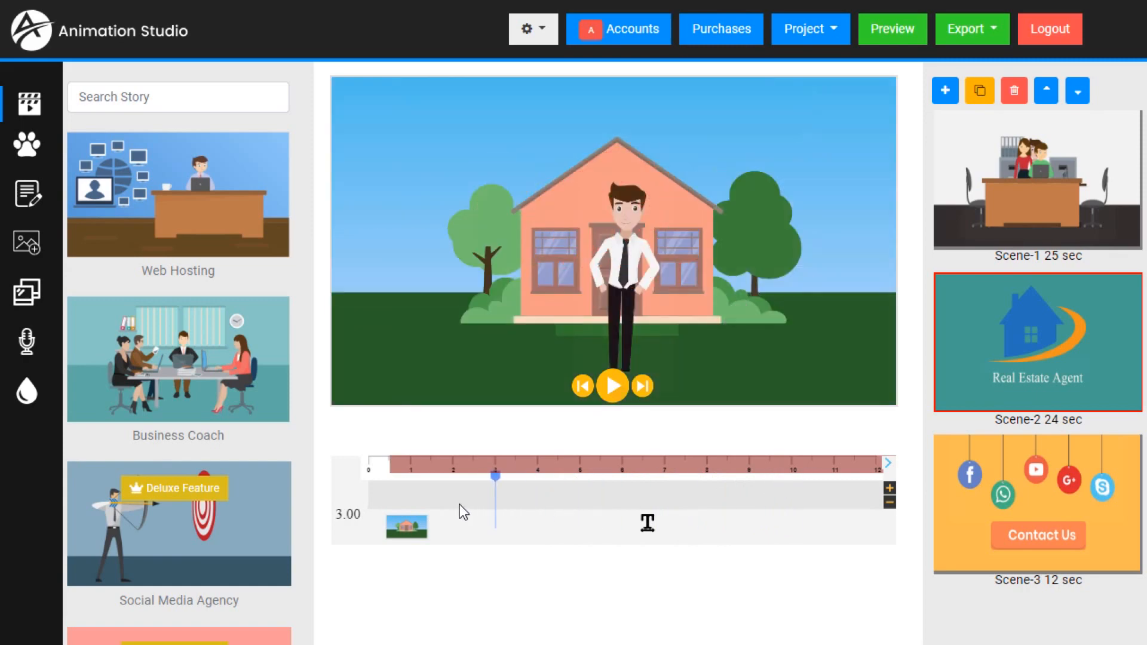
- Play the "Our Schedule" part of Scene-2, and open and play Scene-3 with the social media icons
left_click(691, 467)
left_click(621, 391)
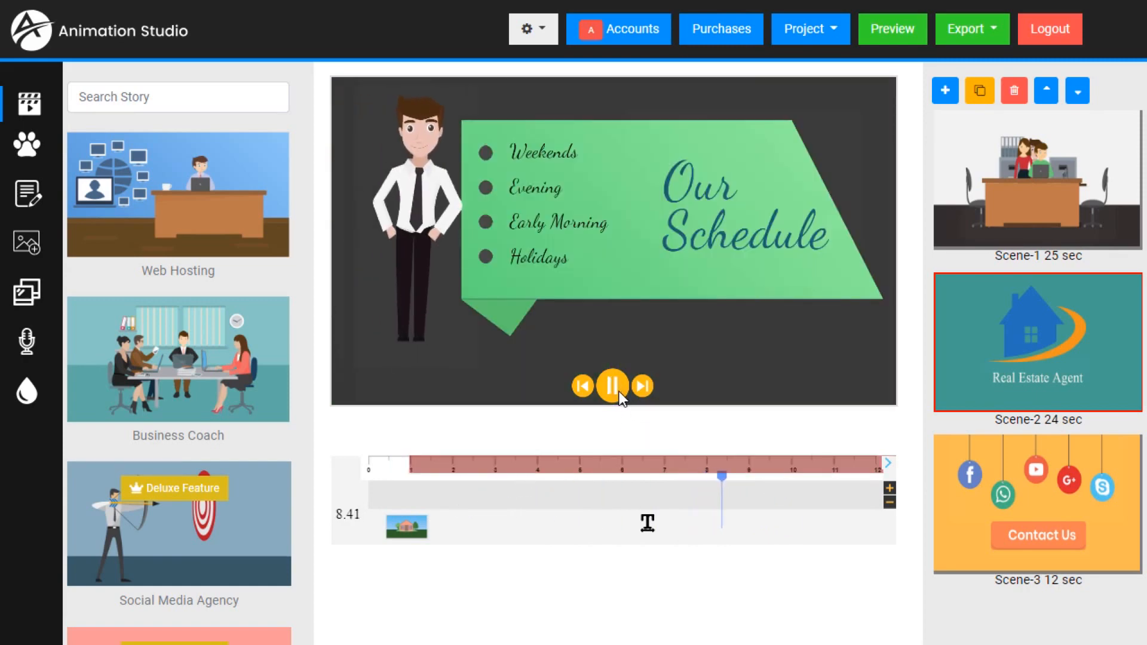
left_click(619, 392)
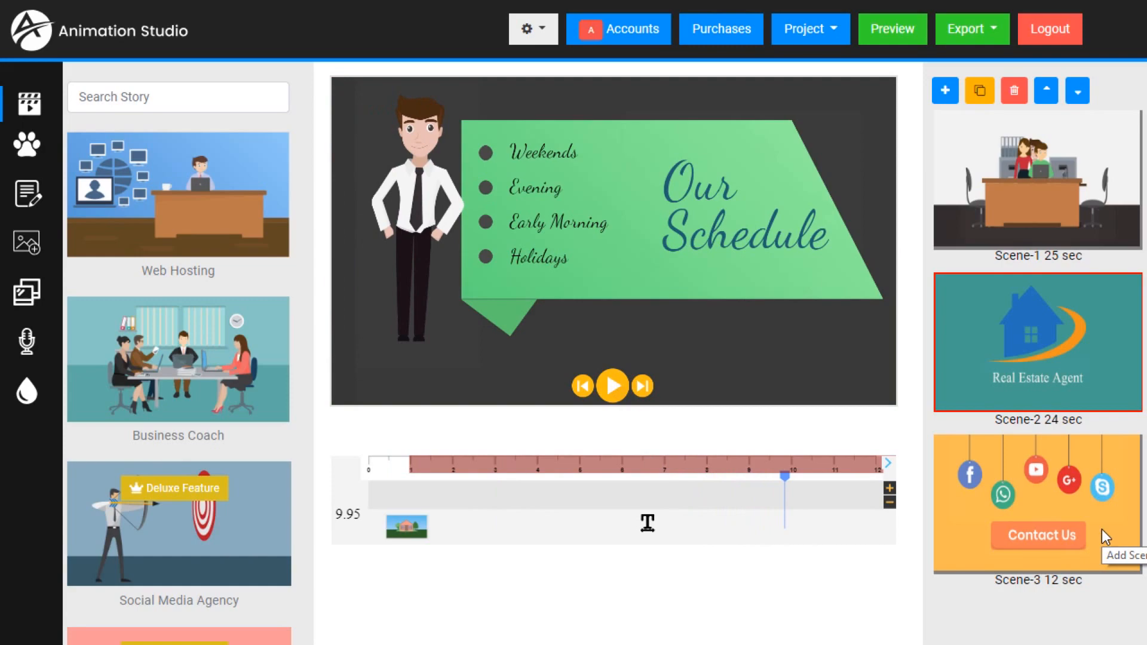
left_click(1072, 522)
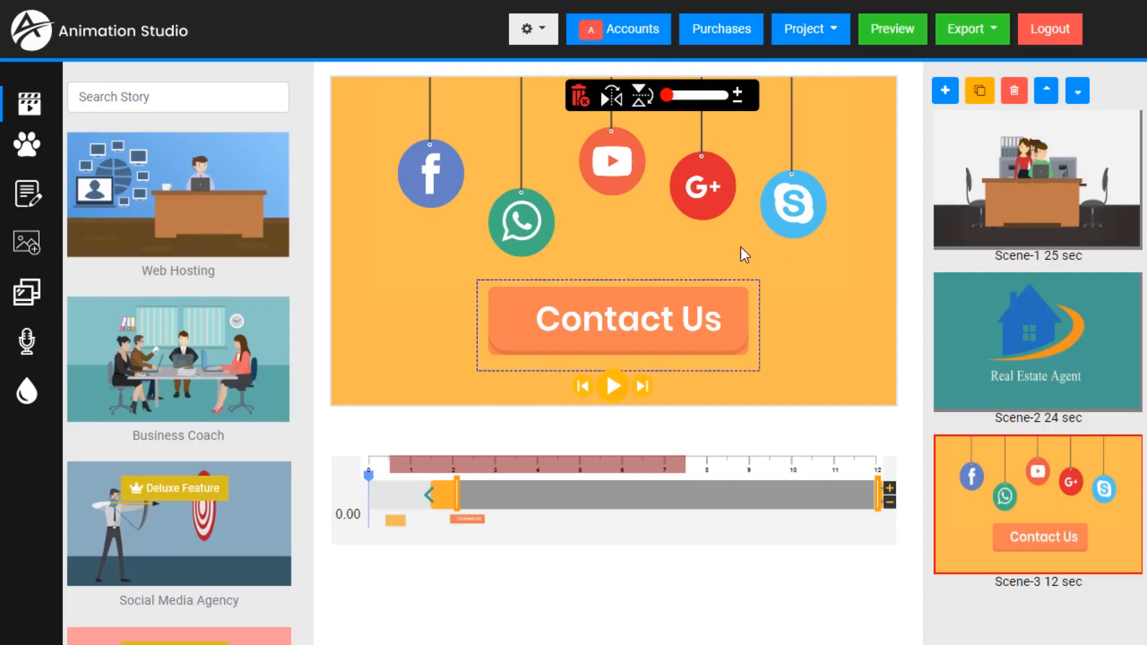
left_click(612, 387)
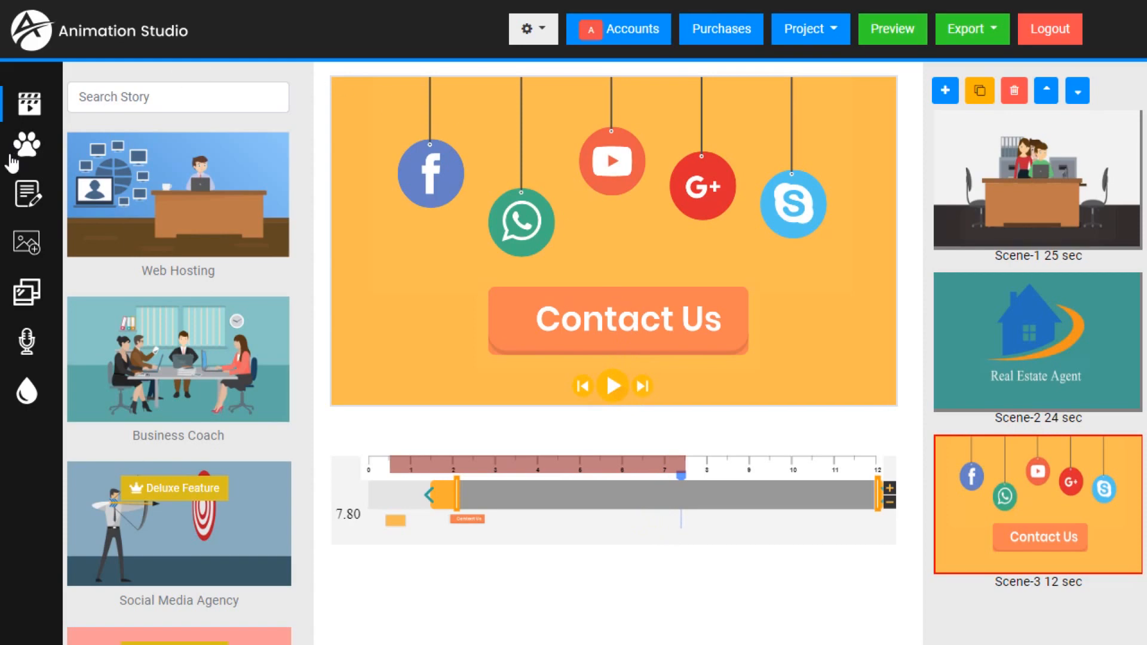
- Add a contact phone number as a text object to Scene-3 and place it just below the Contact Us button
left_click(25, 199)
left_click(172, 174)
type("1")
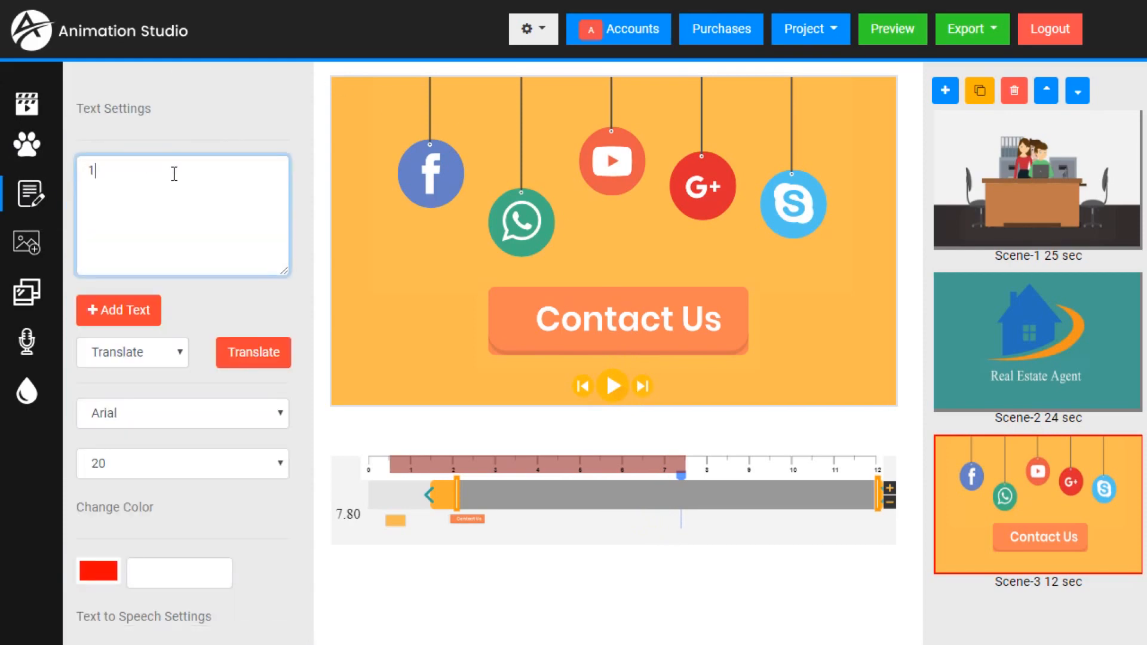
type("-800-123")
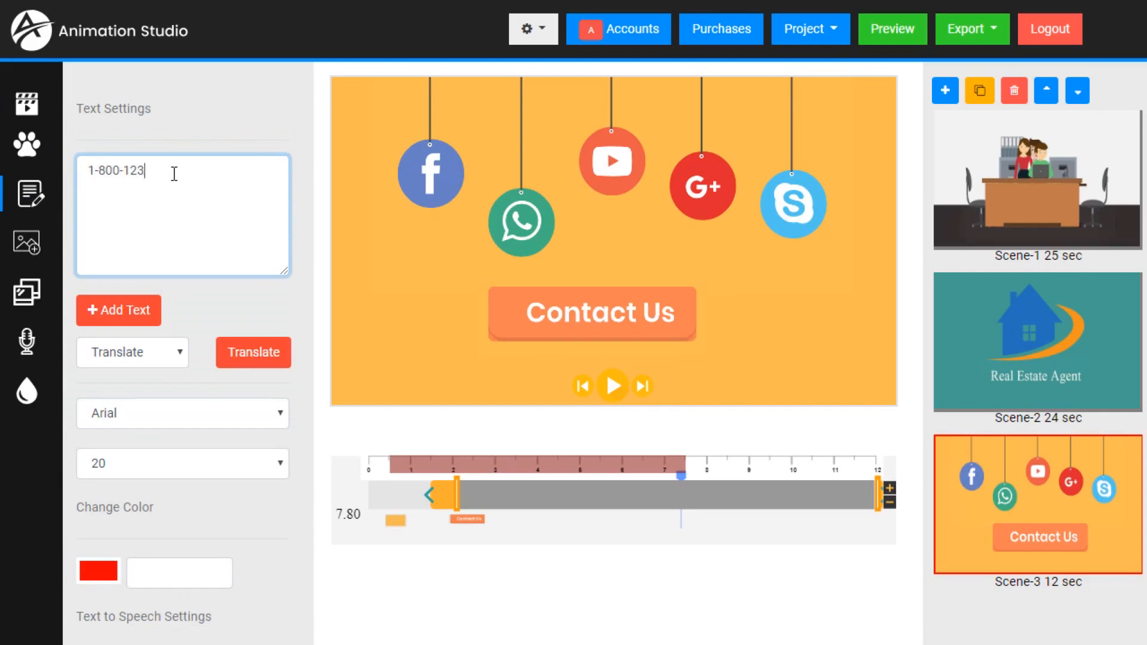
type("-1234")
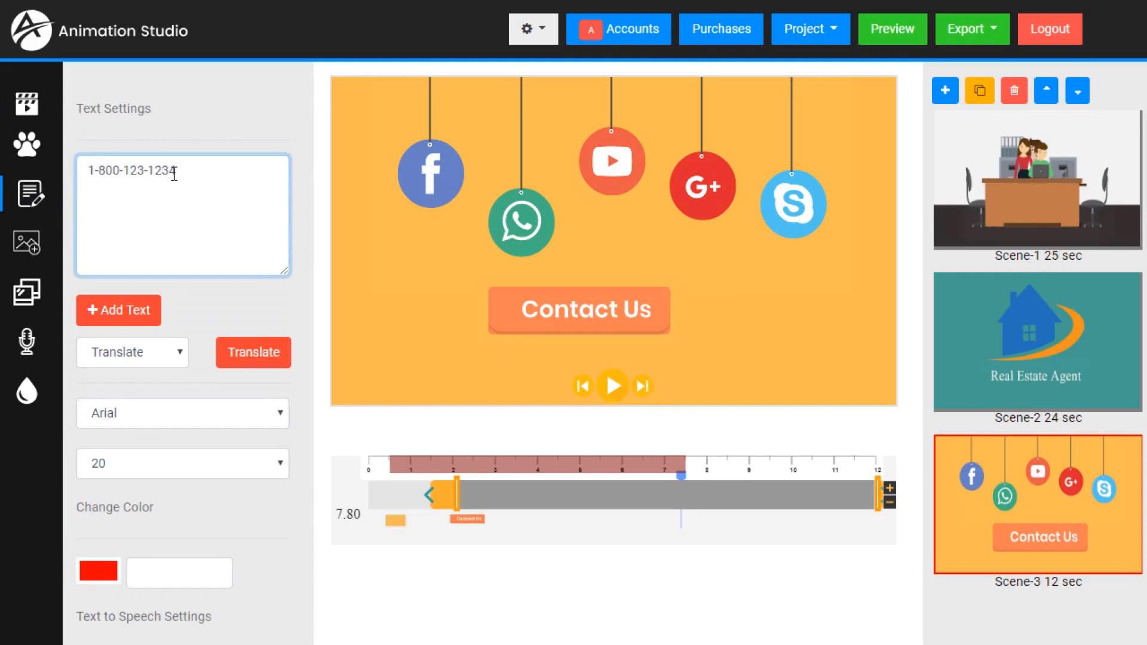
left_click(136, 311)
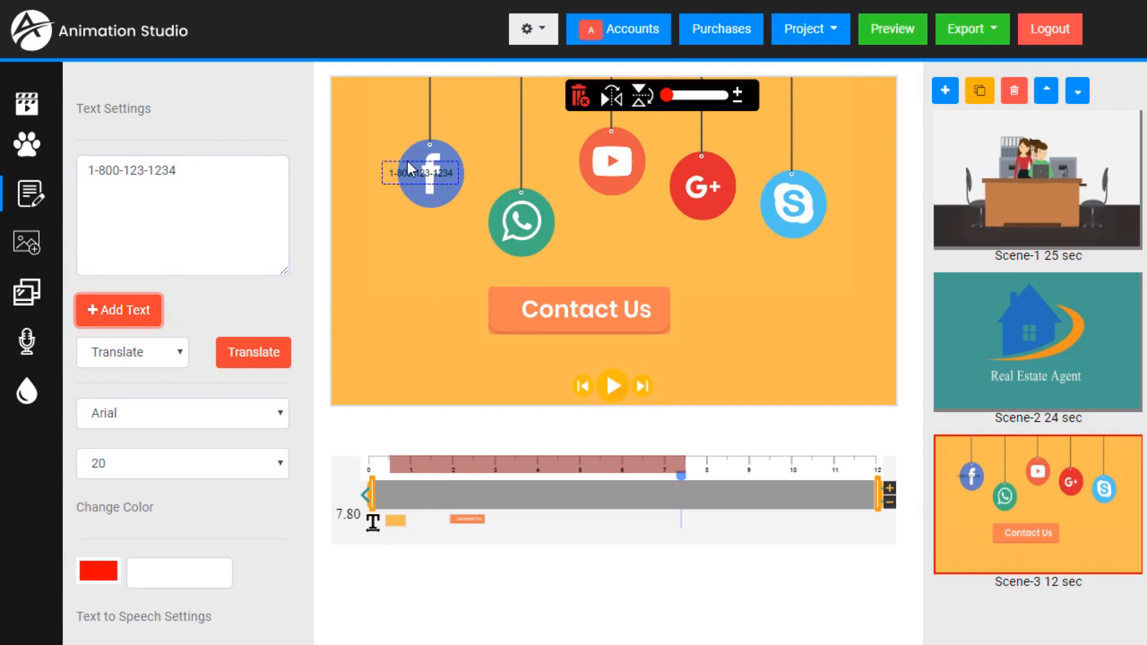
left_click_drag(409, 169, 533, 357)
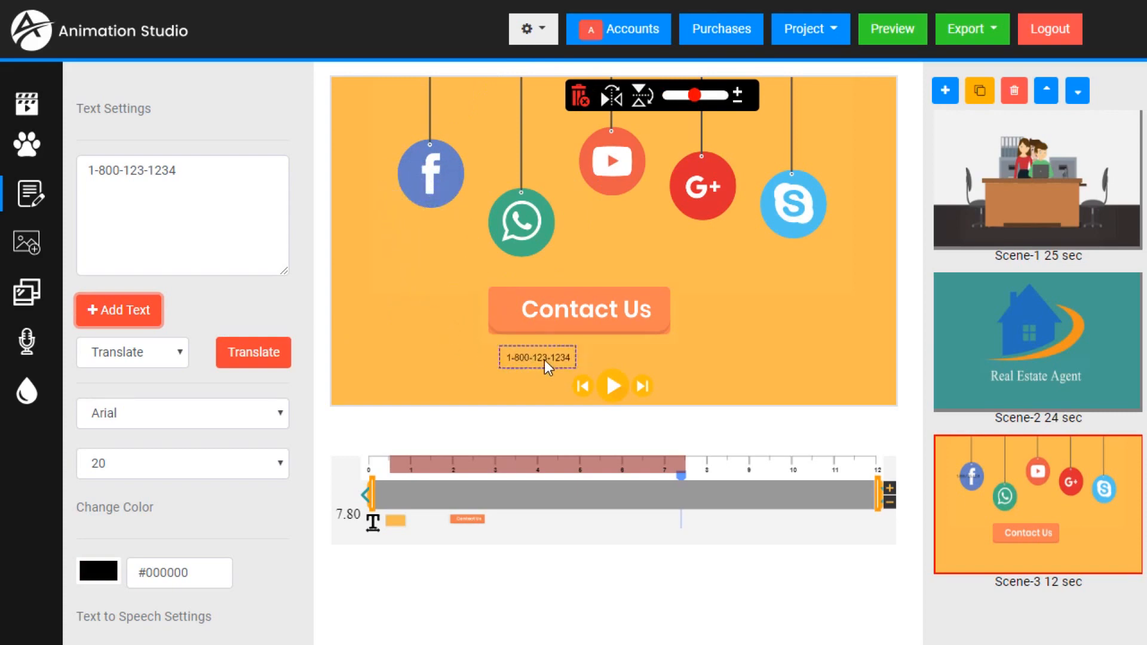
left_click_drag(607, 356, 596, 354)
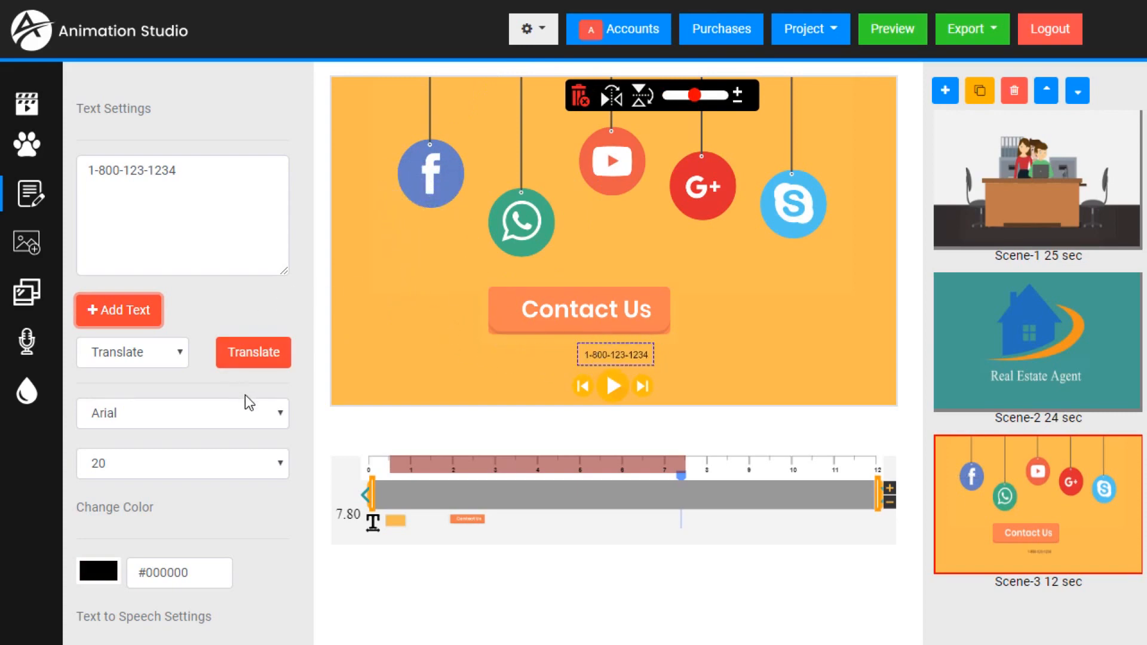
- Format the phone number text with the Anton font at size 42
left_click(242, 414)
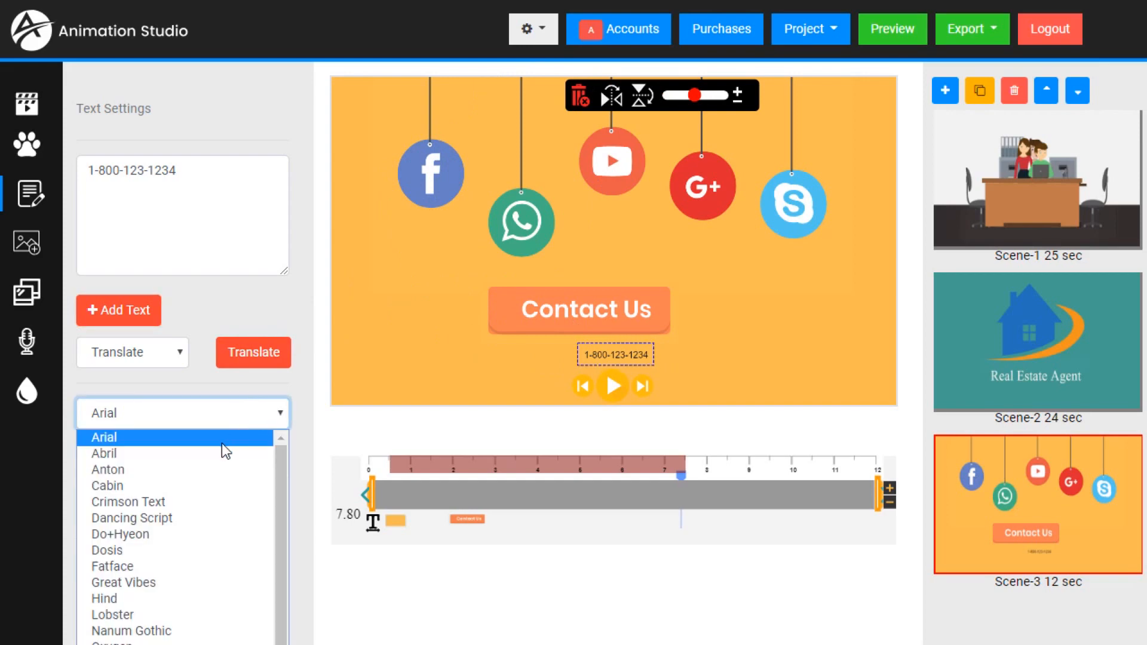
left_click(168, 471)
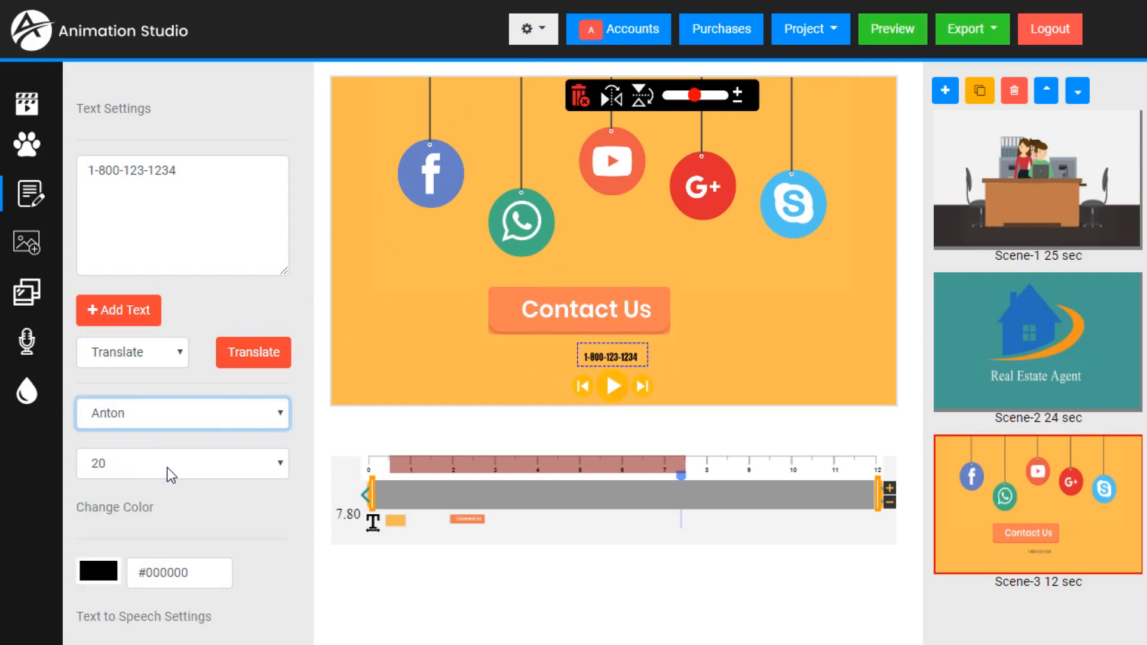
left_click(182, 465)
scroll(128, 597, "down", 3)
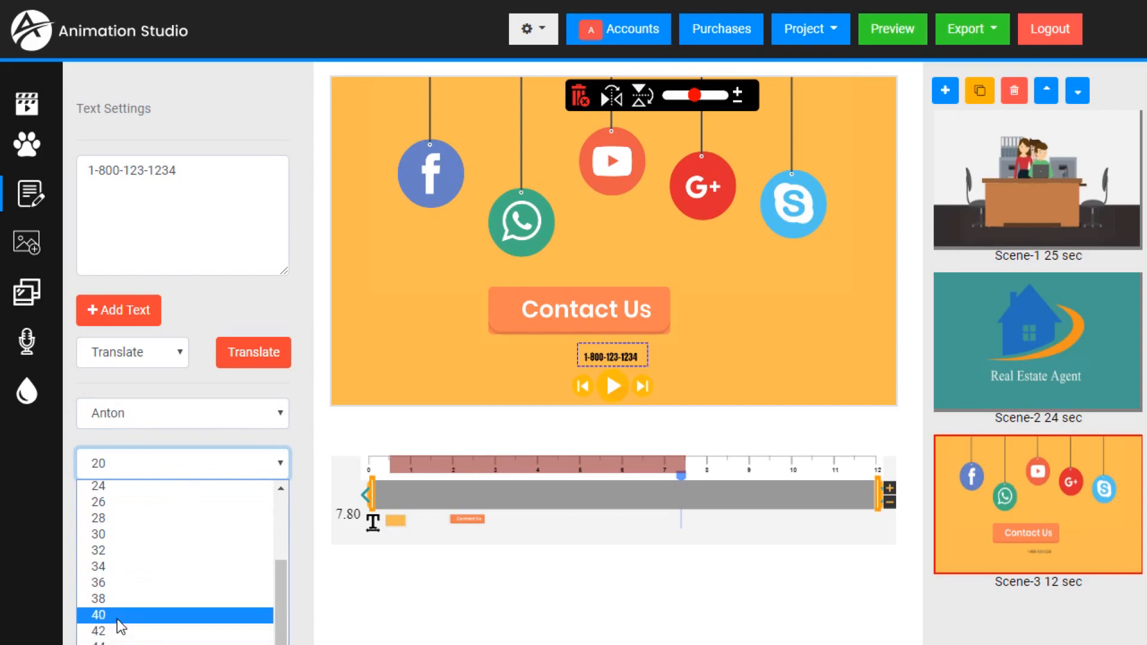
left_click(118, 631)
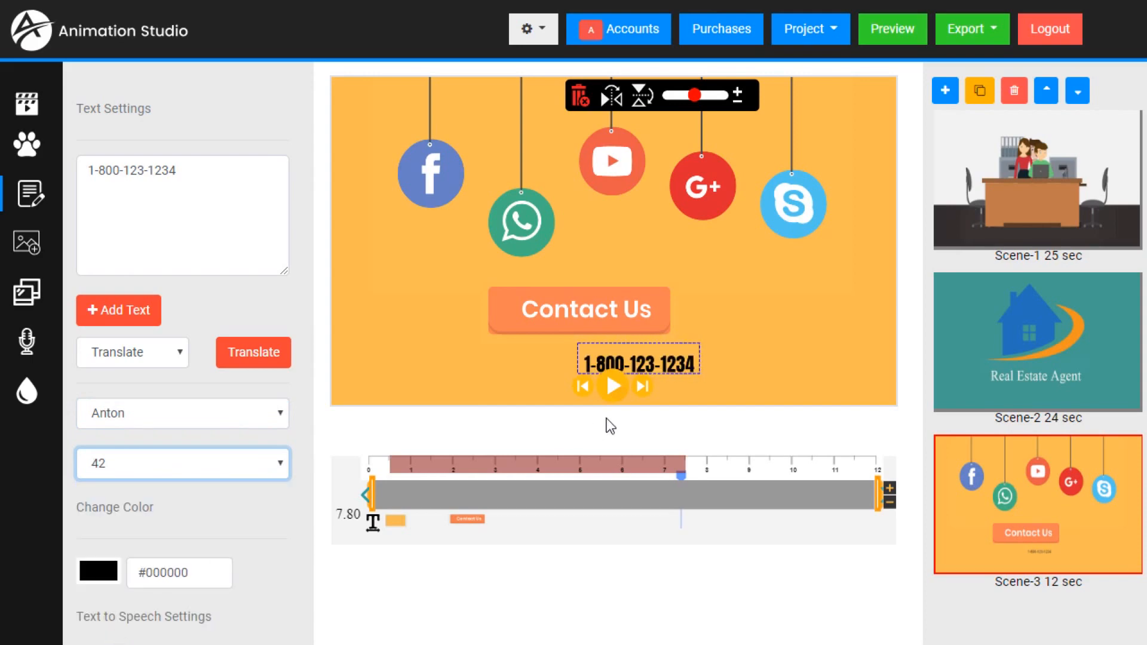
- Reposition the Contact Us button and the phone number so both are centred in the scene, one above the other
left_click_drag(669, 361, 634, 355)
left_click_drag(617, 313, 644, 315)
left_click(647, 361)
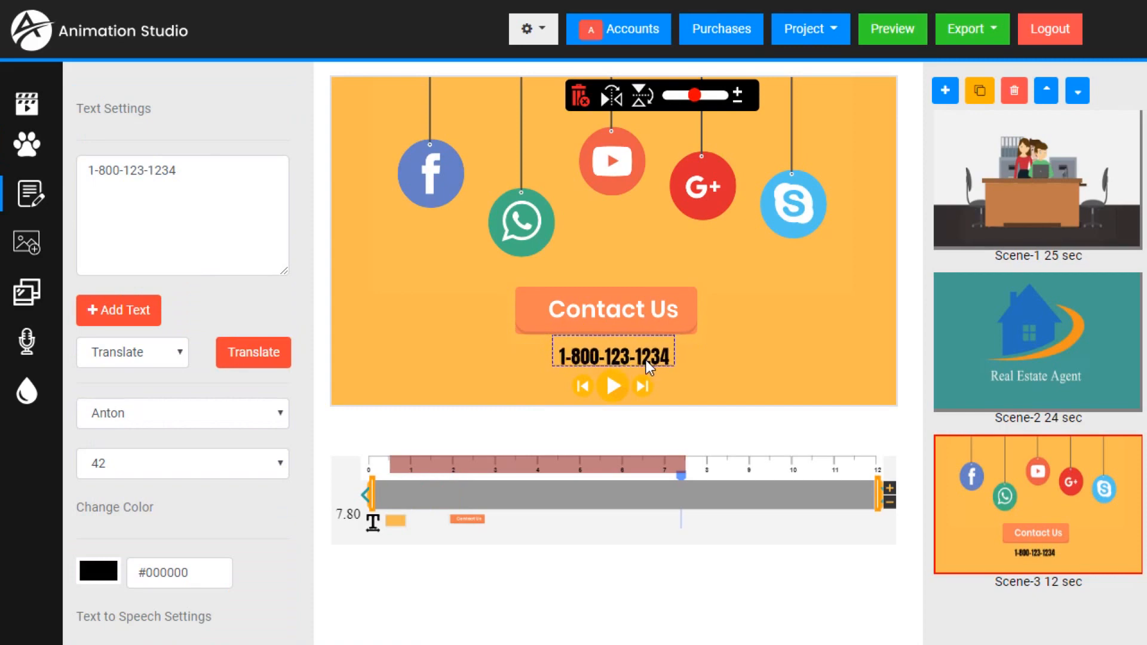
- Change the phone number text's colour to dark green, about rgb 56,133,70
left_click(100, 575)
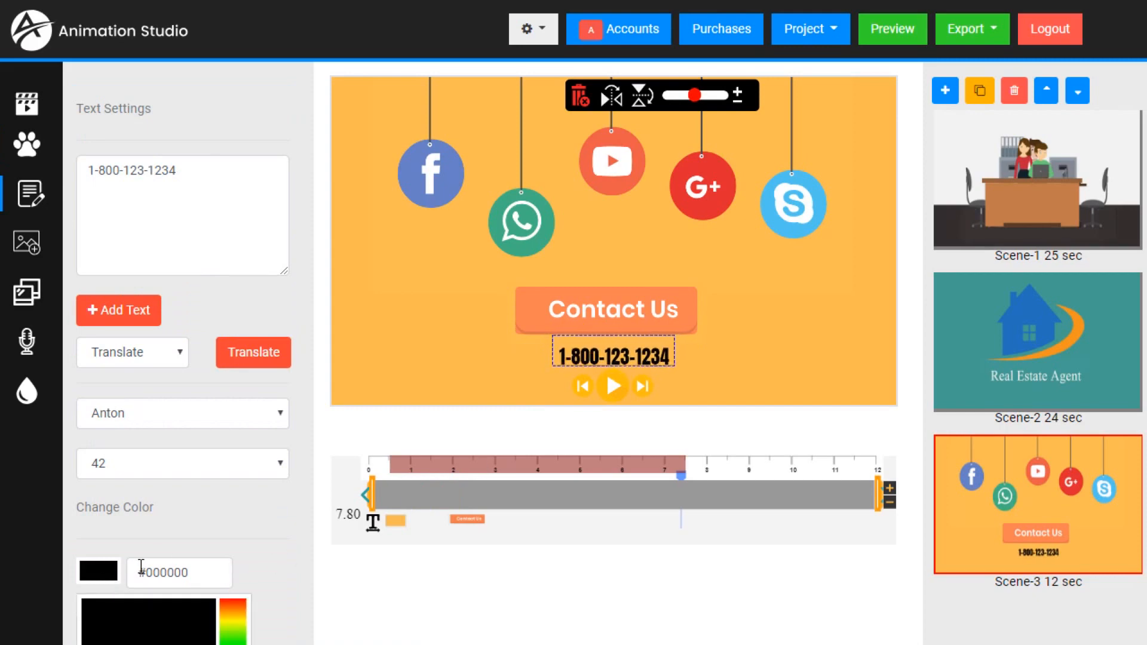
scroll(213, 565, "down", 3)
left_click(238, 476)
left_click_drag(175, 447, 162, 490)
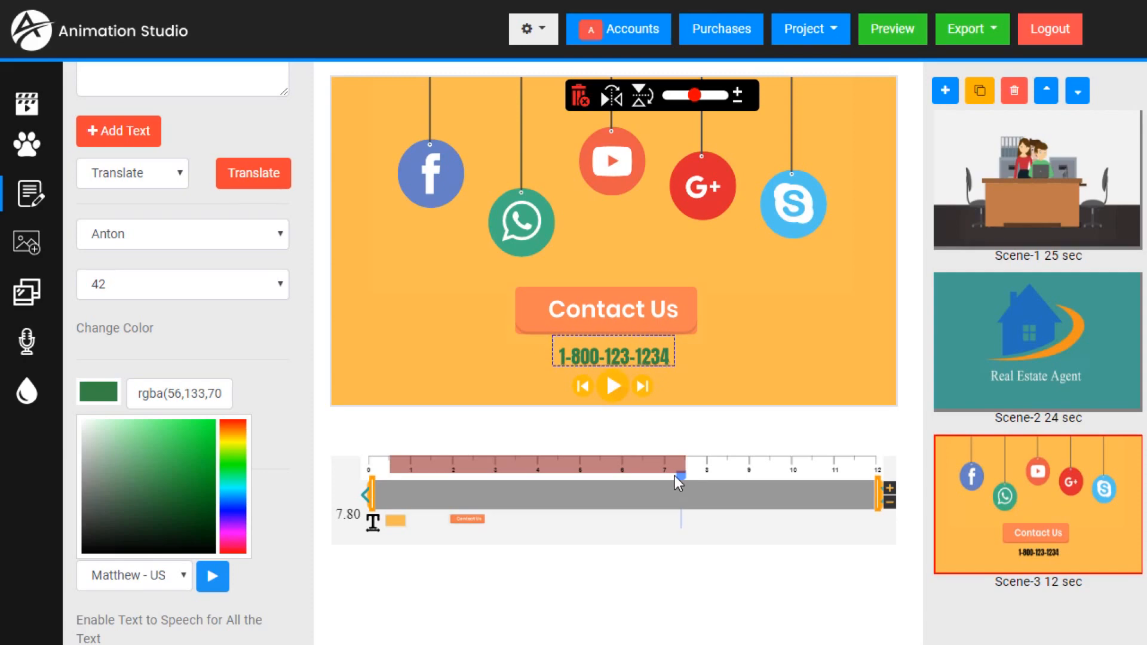
- Move Scene-3's playhead back to 0.50 seconds and play the scene to check when the phone number appears
left_click_drag(683, 475, 347, 492)
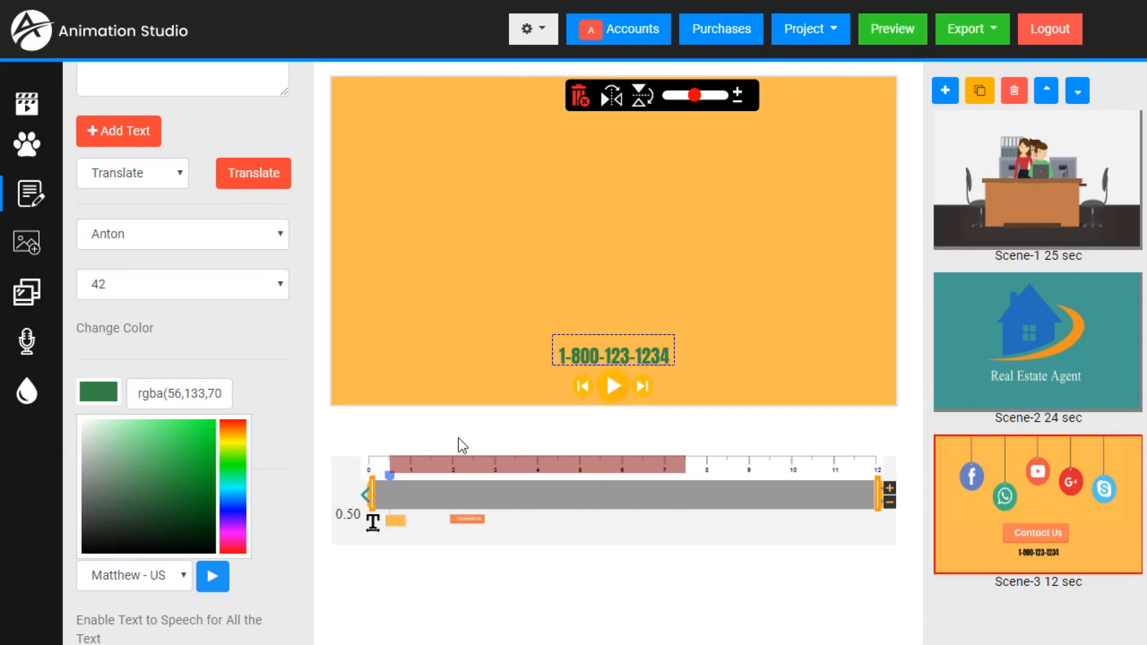
left_click(615, 388)
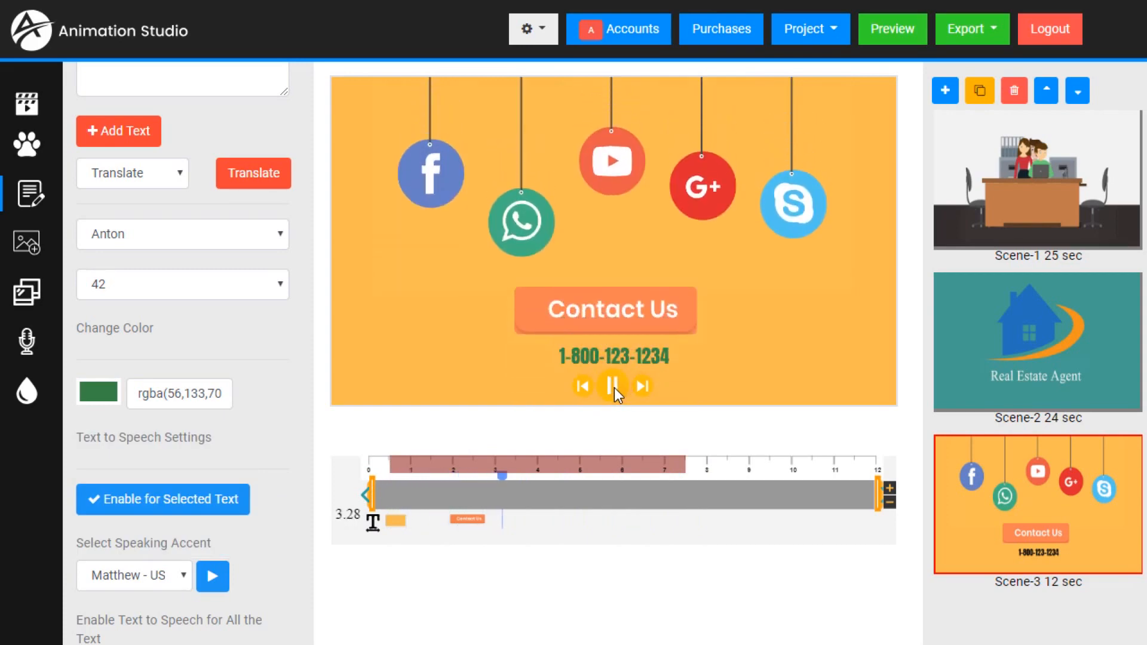
left_click(615, 389)
- Adjust the phone number's clip slightly on the timeline and replay Scene-3 from 0.50 seconds
left_click(398, 506)
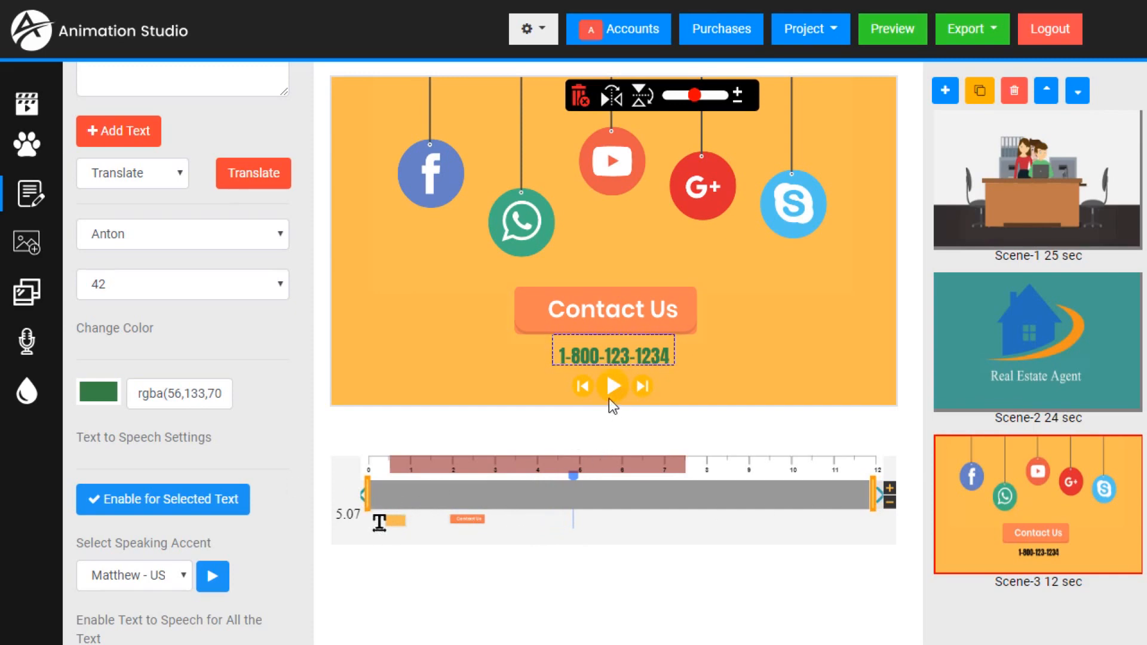
left_click_drag(576, 475, 391, 477)
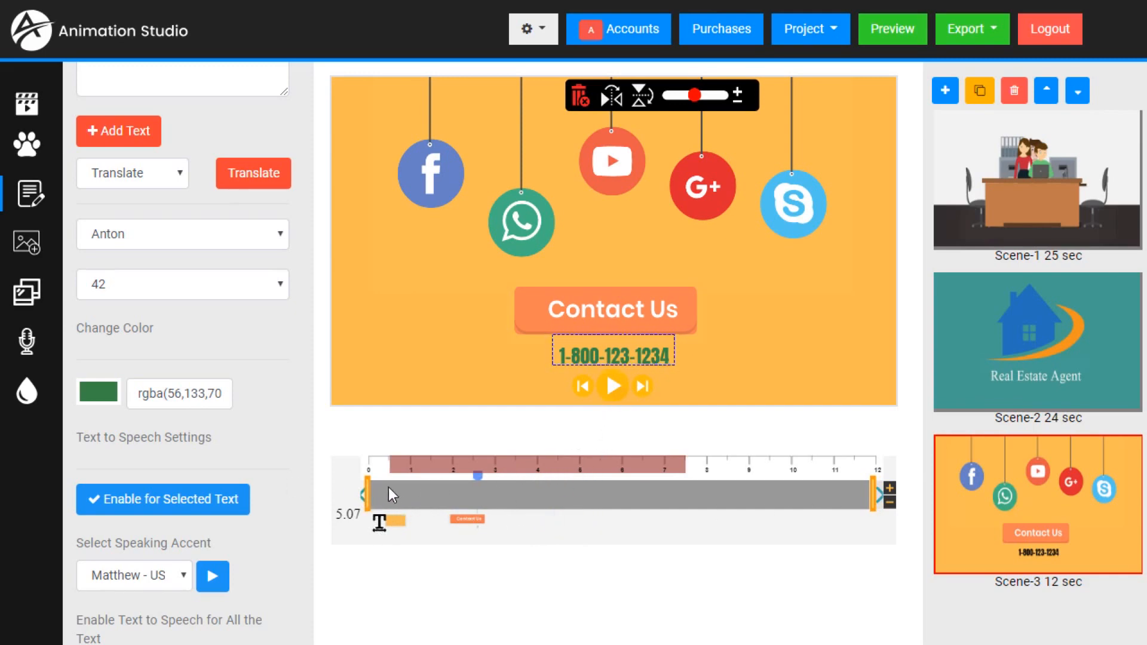
left_click(611, 386)
left_click(618, 378)
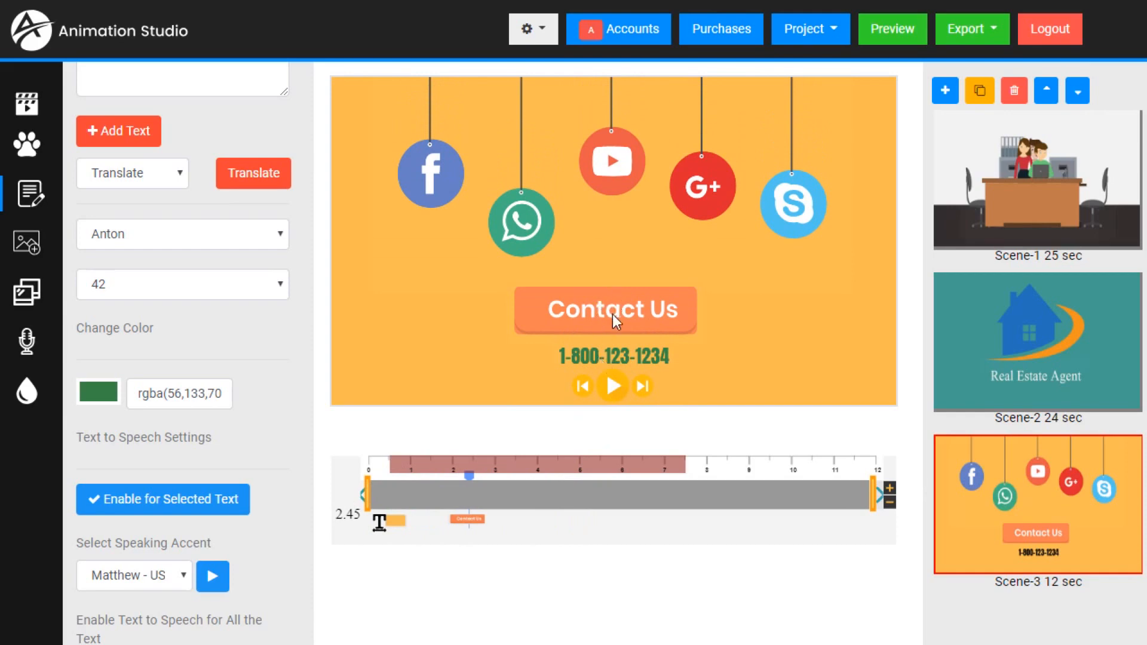
- Trim the start of the phone number's timeline clip to about 2.2 seconds, just after the Contact Us button's start
left_click(614, 354)
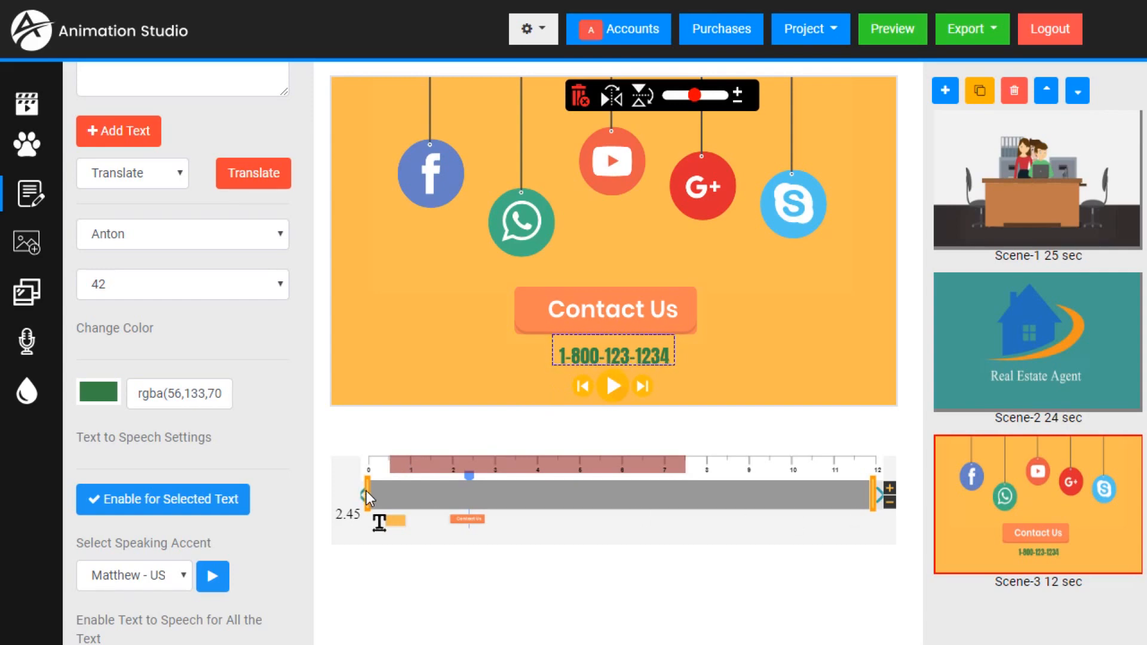
left_click_drag(367, 491, 496, 497)
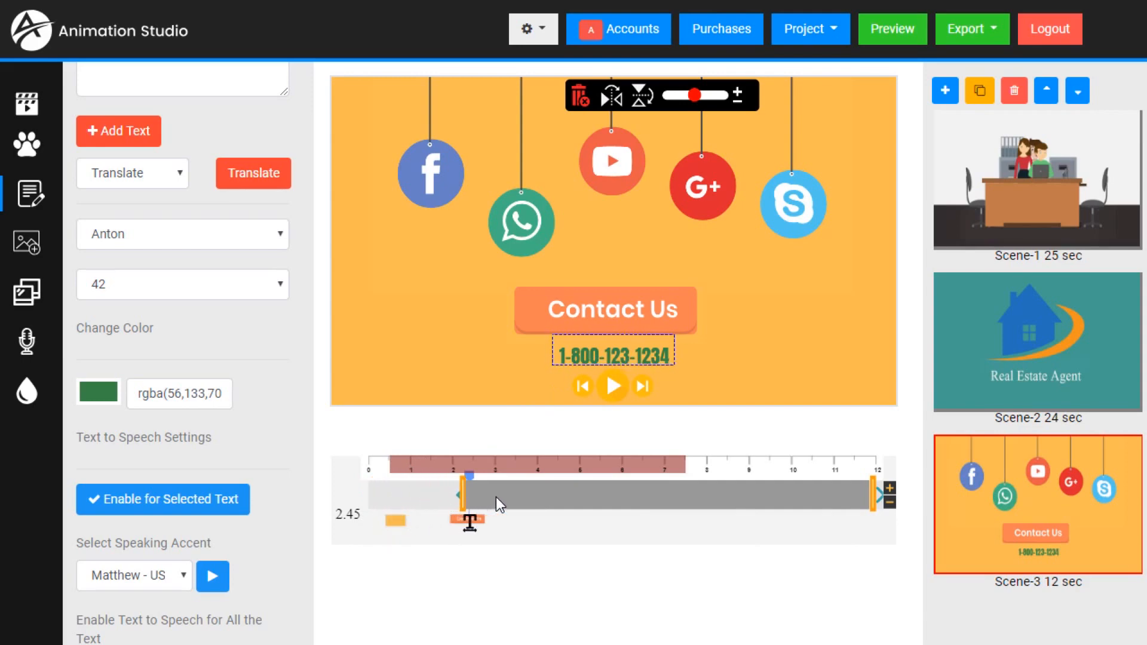
- Set the phone number's clip to run from about 2 to 10.9 seconds and replay Scene-3 from near its beginning
left_click_drag(497, 498, 490, 497)
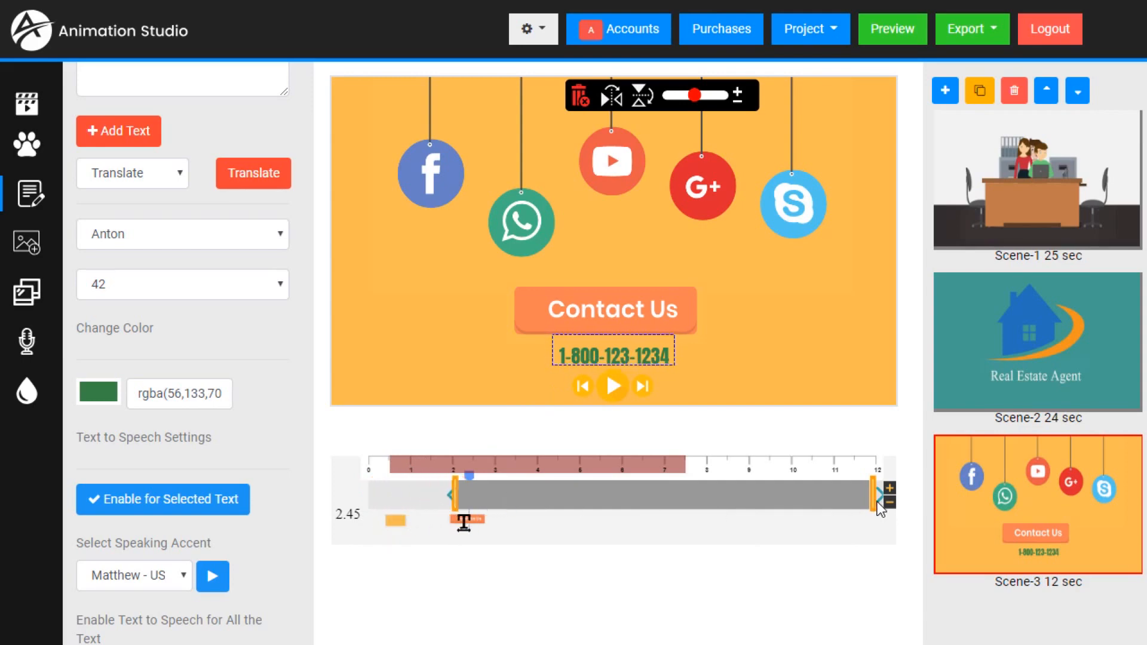
left_click_drag(873, 500, 909, 500)
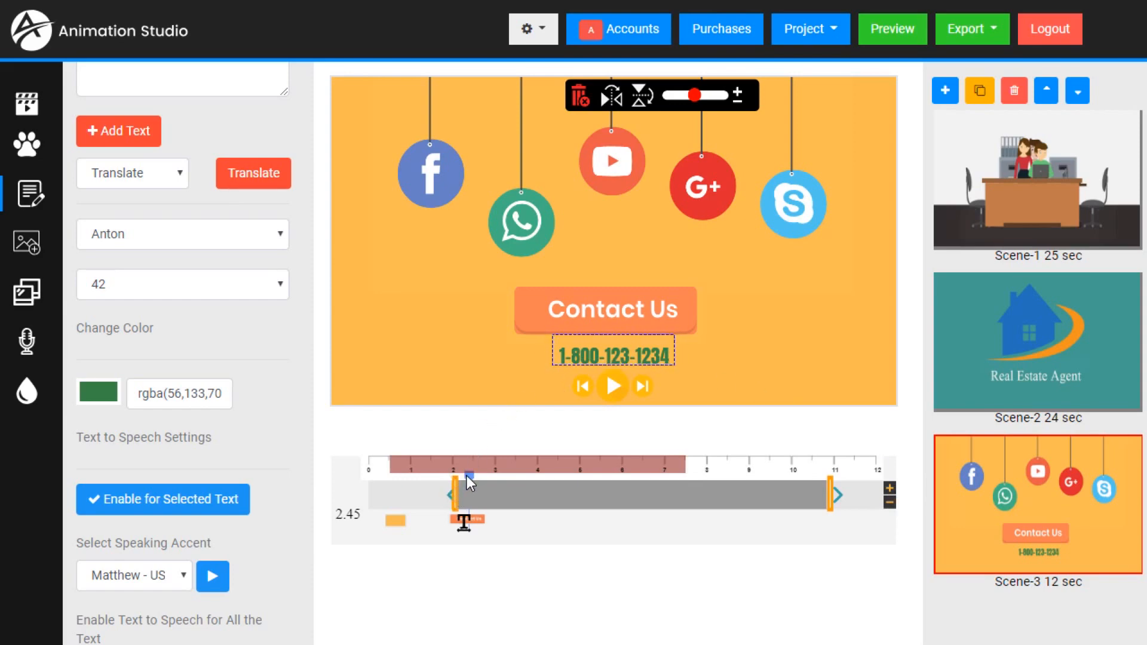
left_click(414, 485)
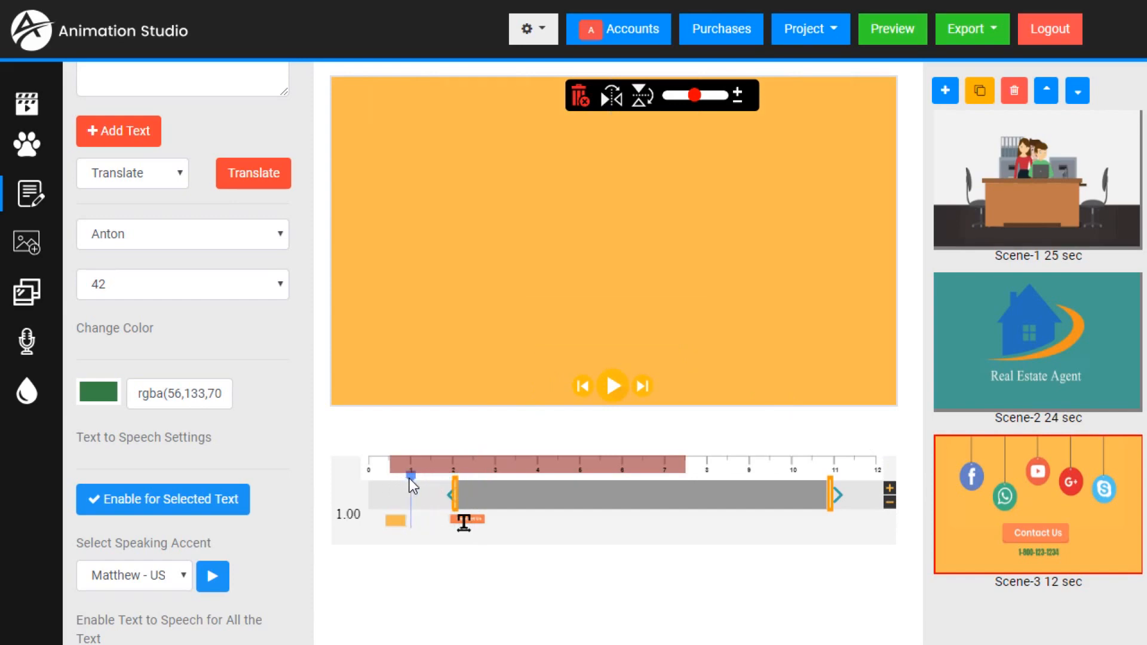
left_click(390, 485)
left_click(613, 386)
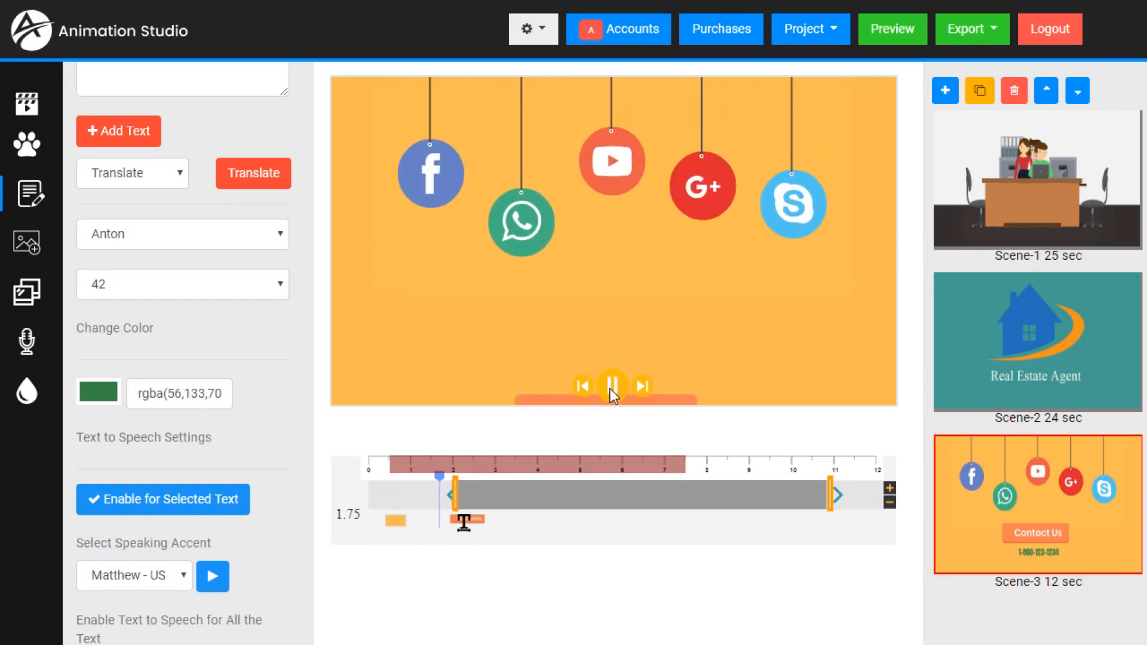
left_click(613, 387)
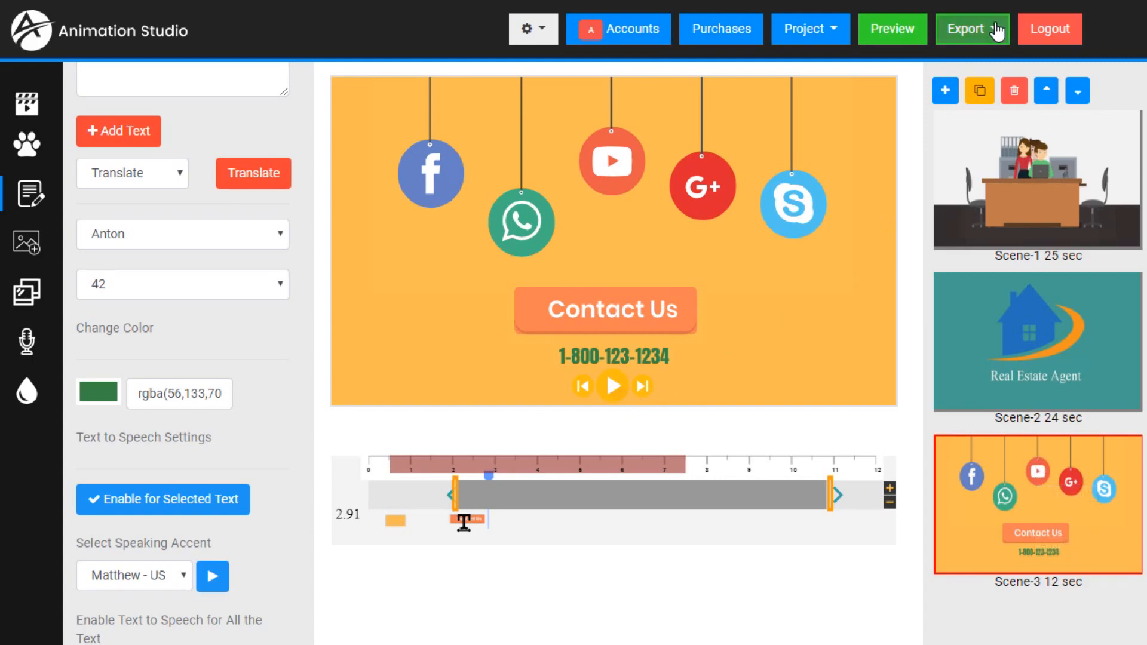
- Export the animation as a 720p video and open the downloaded file.mp4
left_click(997, 31)
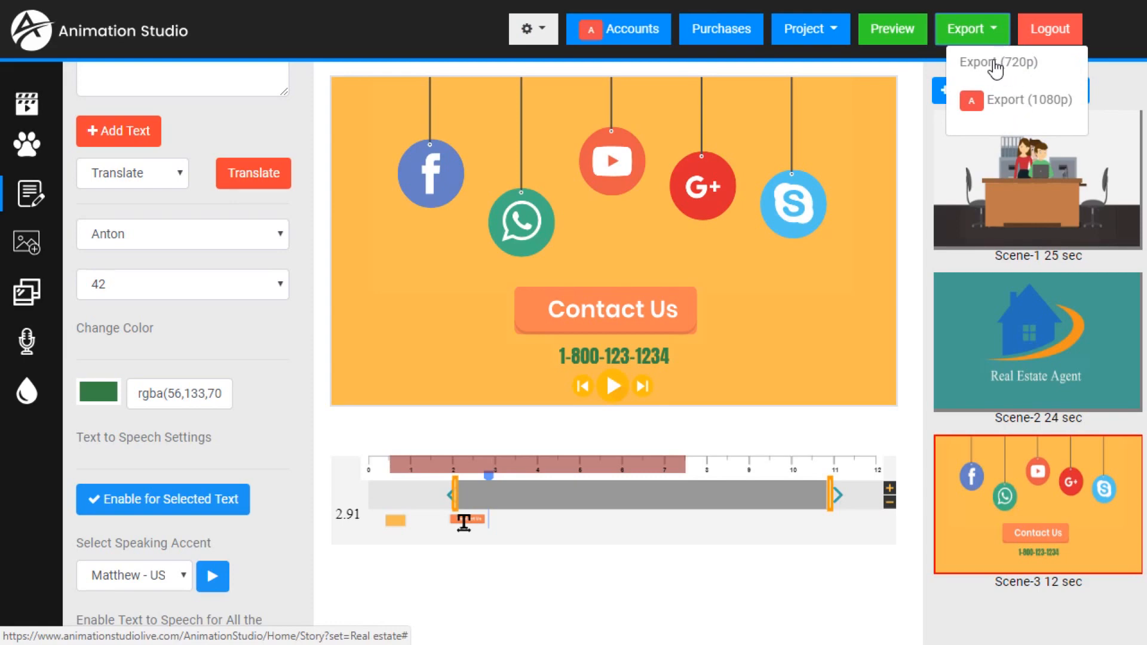
left_click(995, 63)
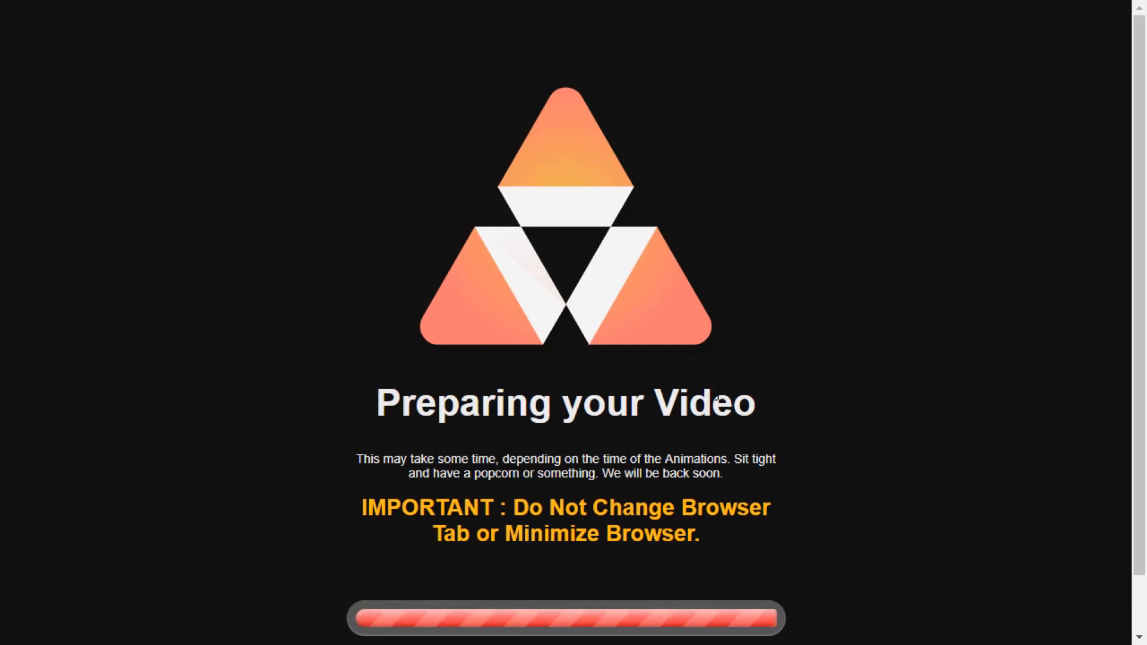
scroll(718, 395, "down", 1)
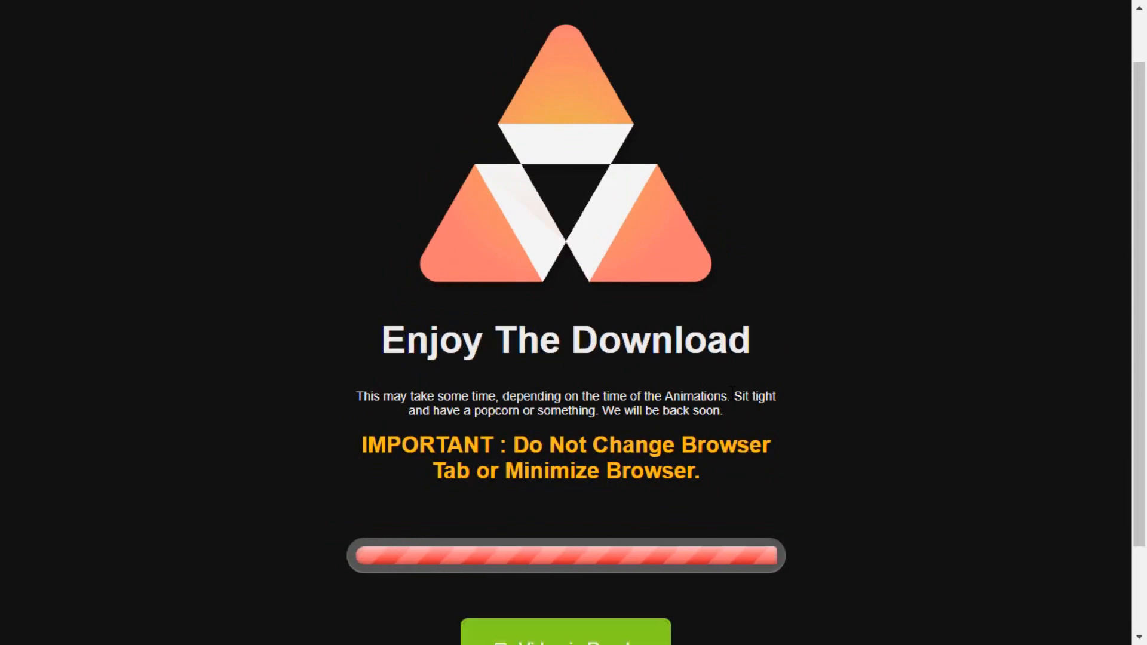
scroll(706, 451, "down", 2)
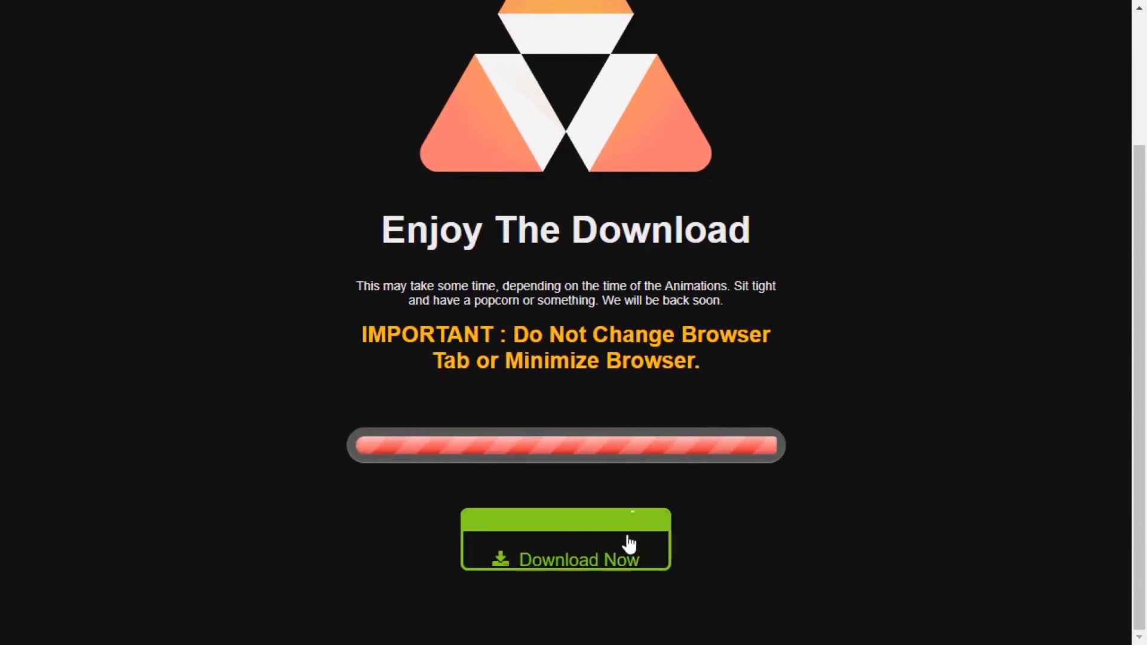
left_click(609, 541)
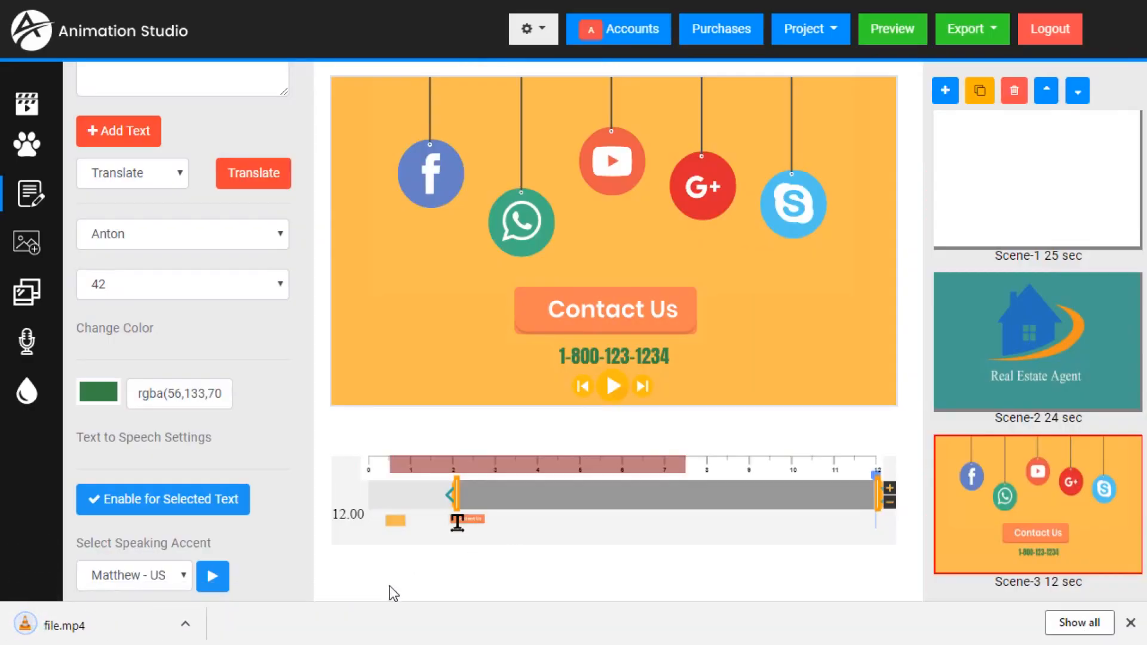
left_click(143, 635)
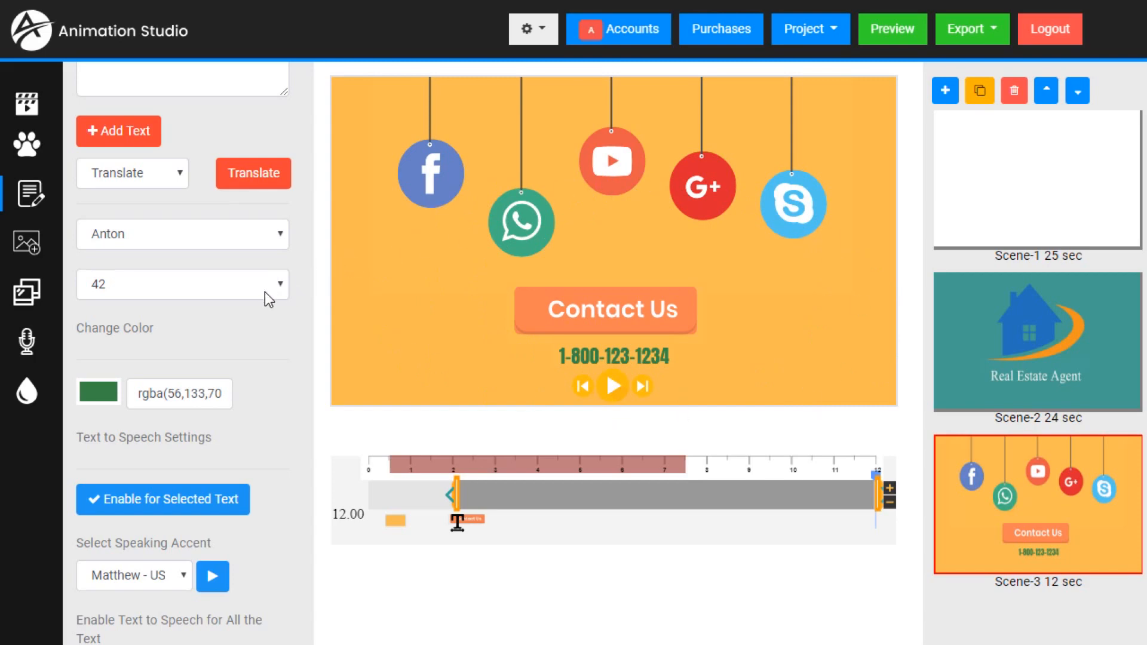
- Turn on Convert Voice Over To TTS and play Scene-3 from its beginning to hear the converted voiceover
left_click(33, 345)
scroll(158, 325, "down", 3)
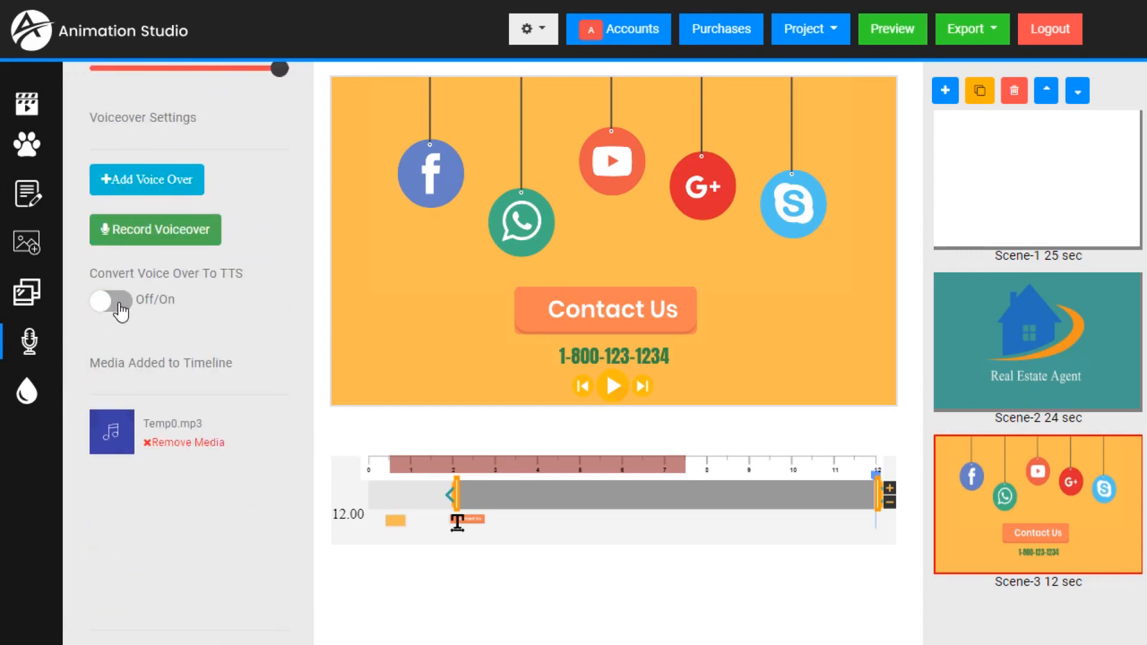
left_click(111, 301)
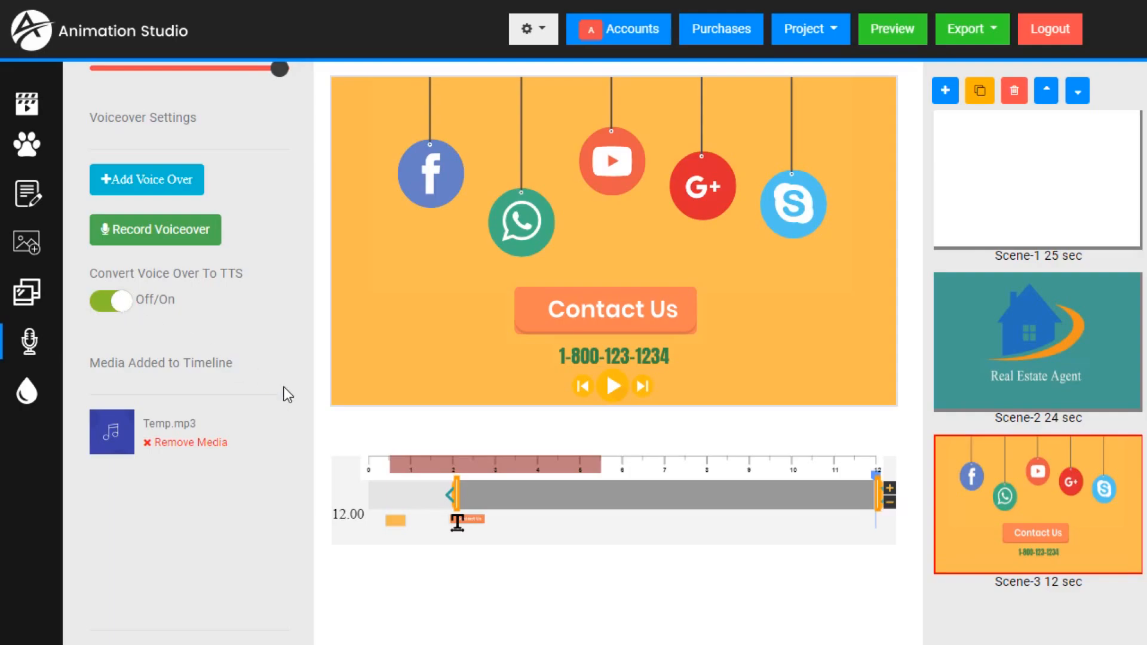
left_click(382, 467)
left_click(615, 387)
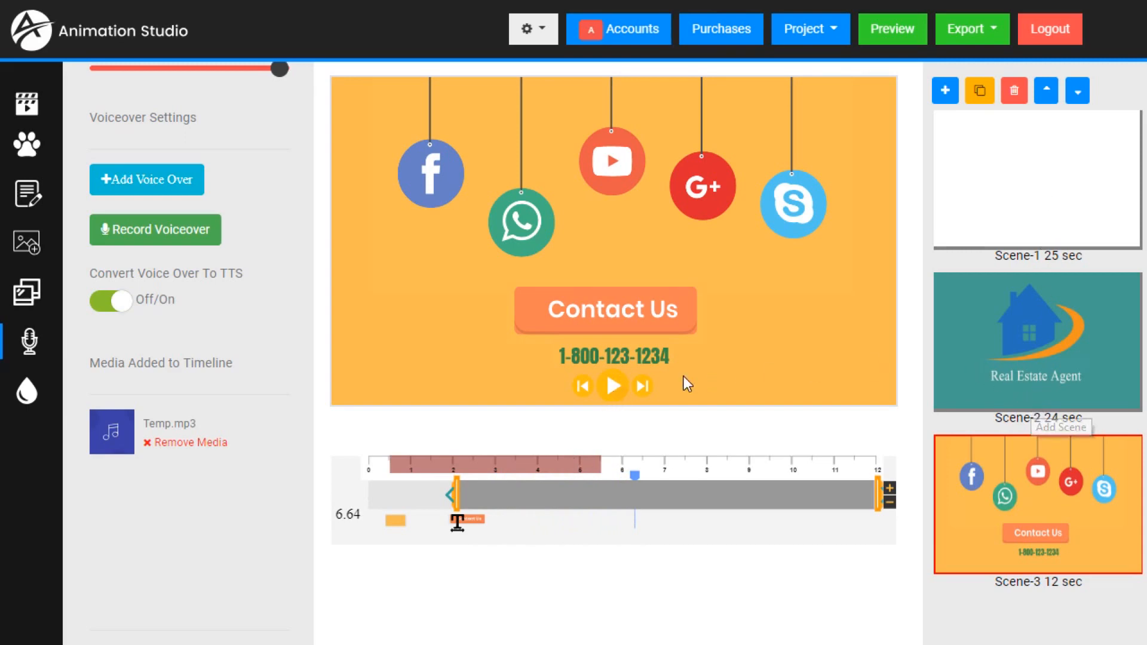
- Select the voiceover on Scene-3's timeline and remove its Temp.mp3 media from the scene
left_click(453, 460)
mouse_move(491, 466)
left_mouse_down()
mouse_move(511, 468)
mouse_move(472, 469)
left_mouse_up()
scroll(216, 341, "up", 3)
scroll(186, 117, "up", 3)
scroll(195, 128, "down", 5)
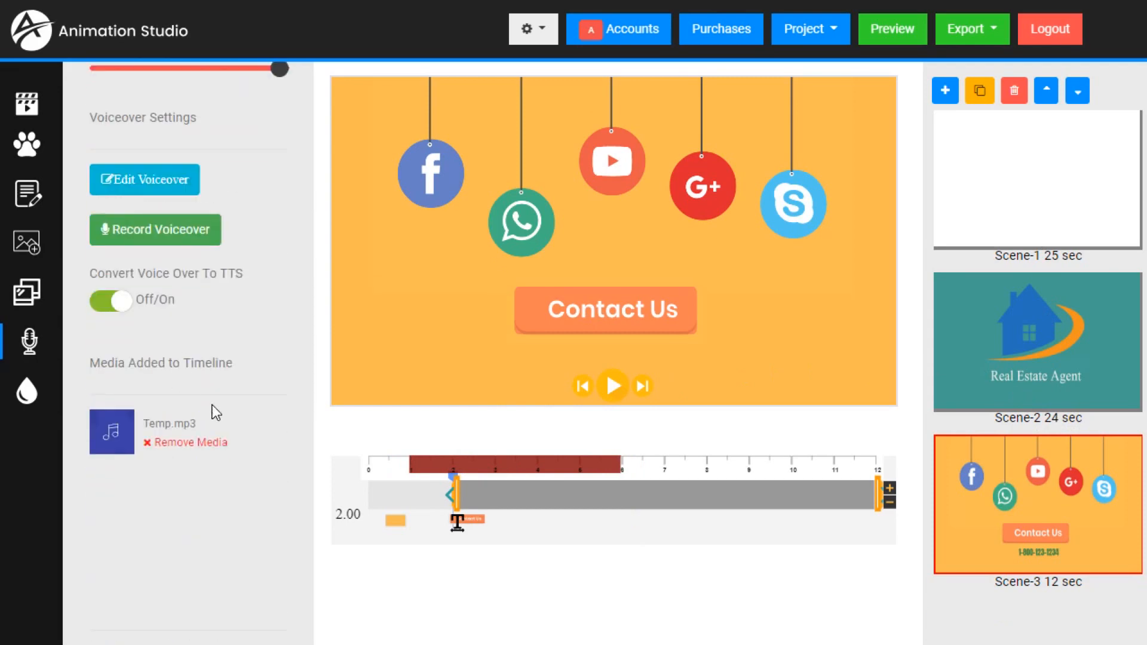
left_click(174, 443)
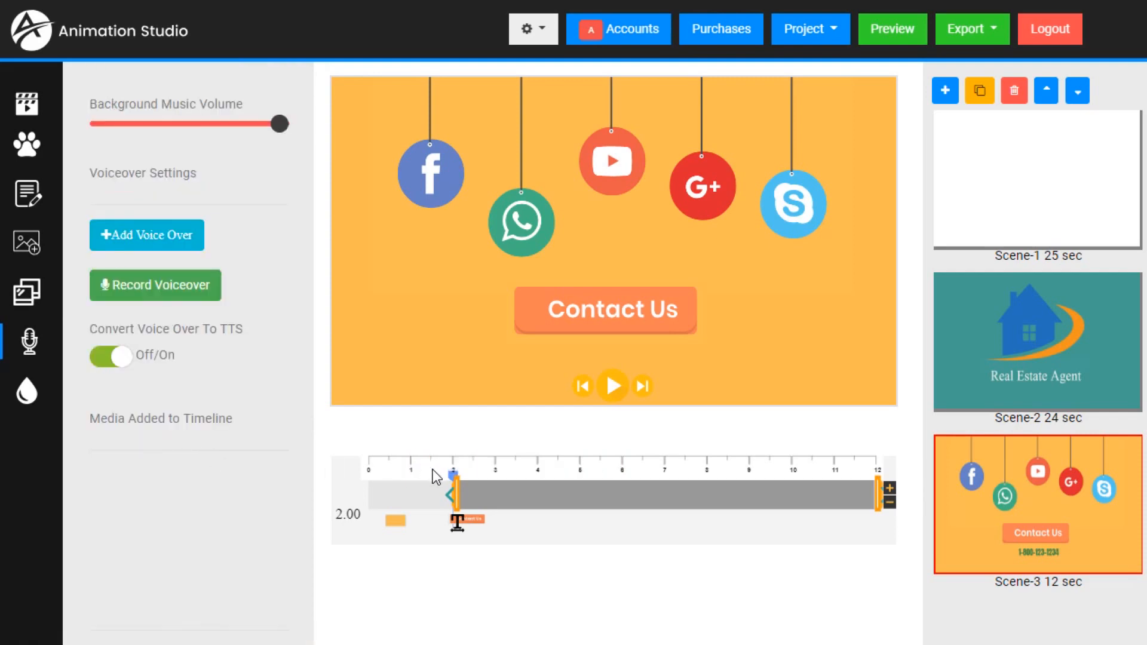
- Start a text-to-voice voiceover at 1.50 seconds reading "Contact Joe's Real Estate at" plus the phone number, and preview Matthew's voice
left_click_drag(452, 480, 413, 487)
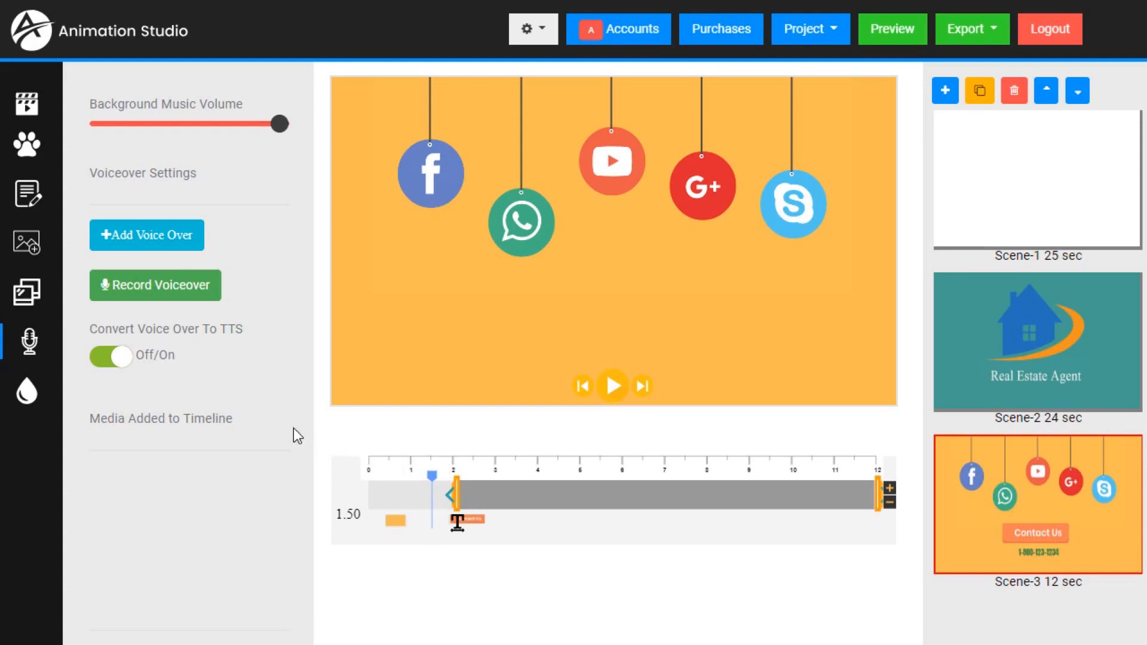
left_click(158, 245)
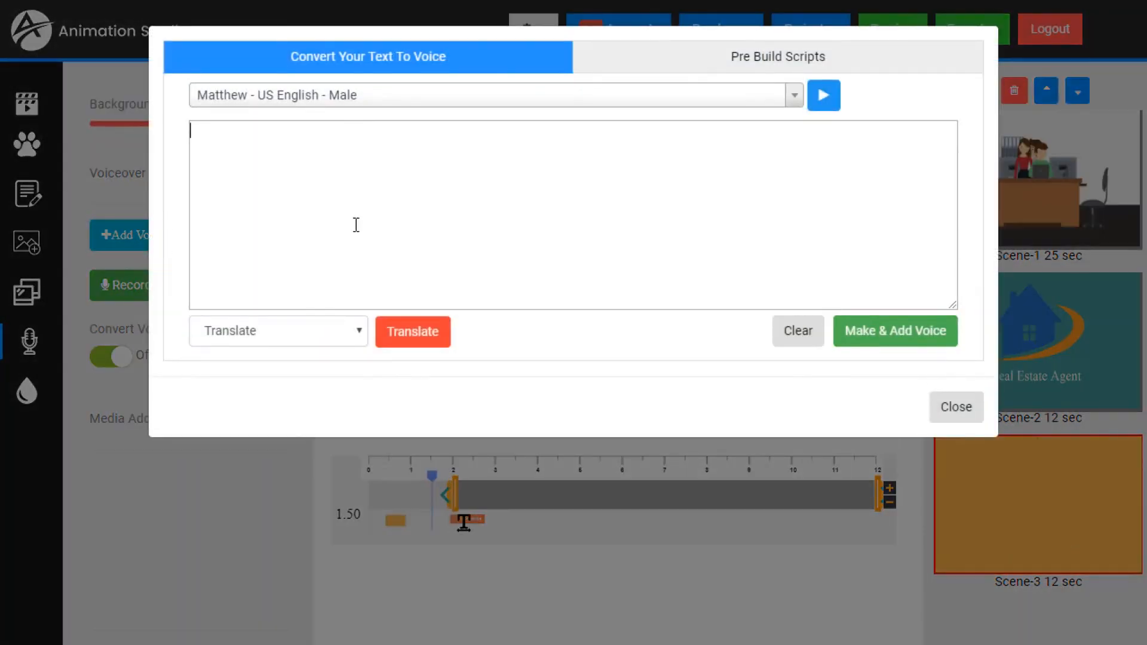
left_click(358, 225)
key("ctrl+v")
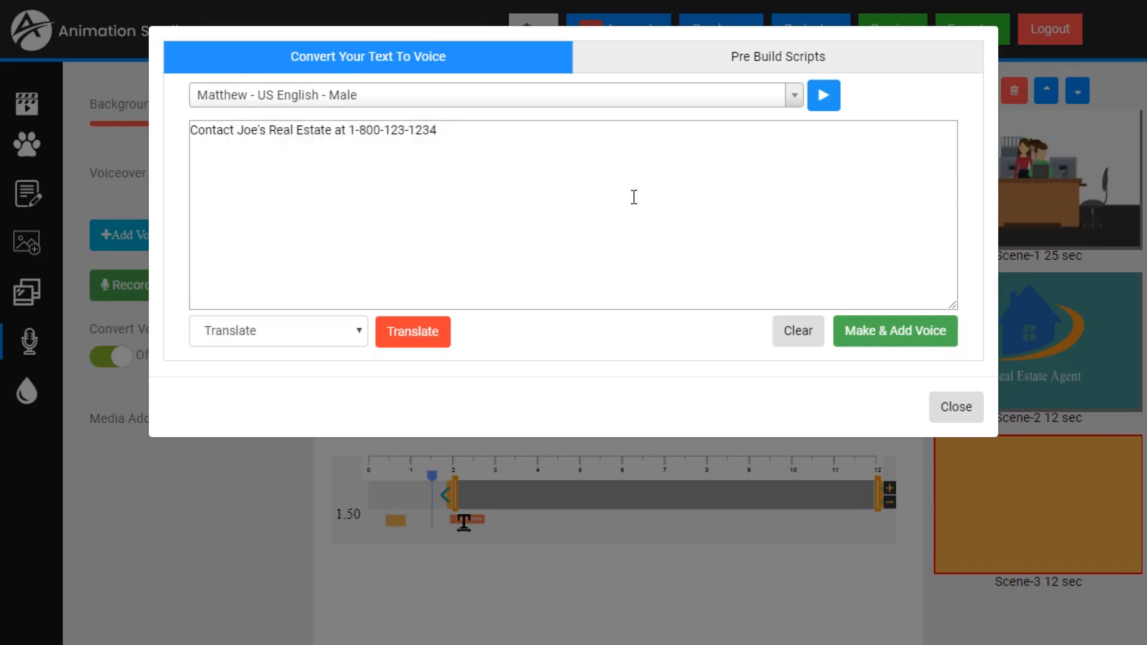
left_click(831, 105)
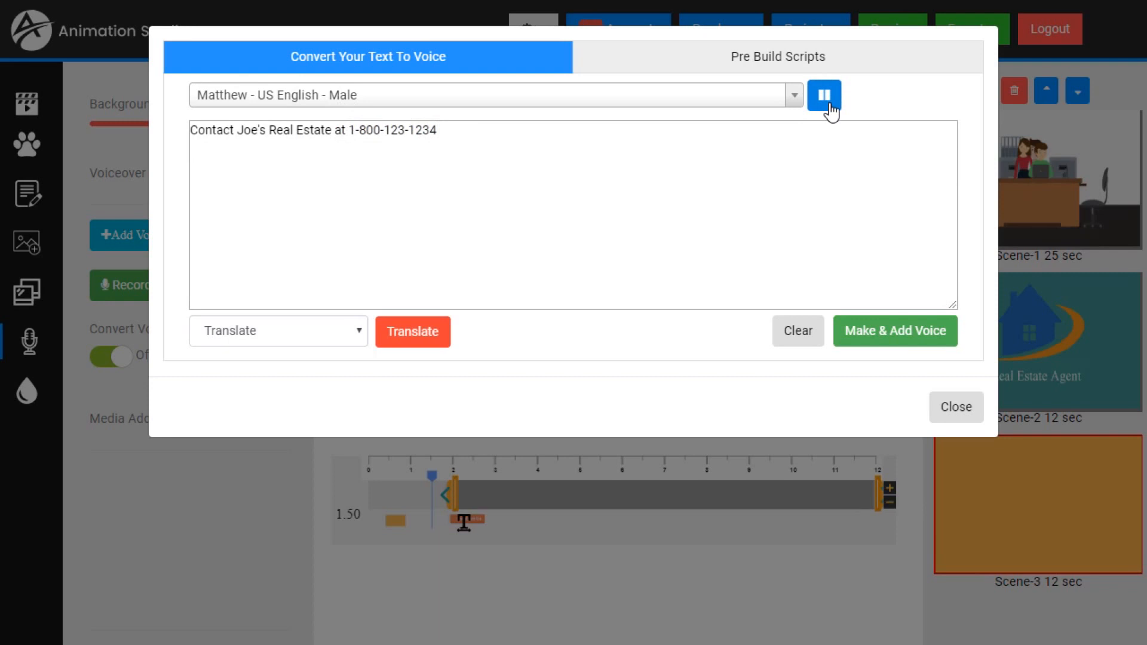
- Change the voiceover's voice to Kimberly - US English - Female and, after previewing it, add the voiceover to Scene-3
left_click(797, 99)
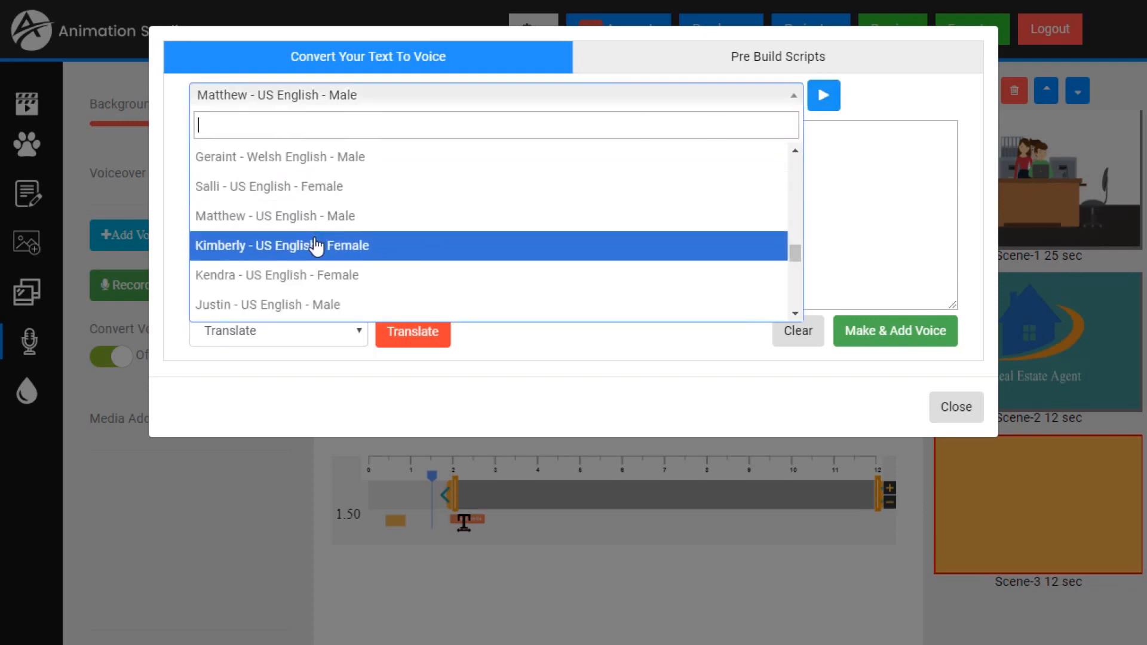
scroll(316, 247, "down", 3)
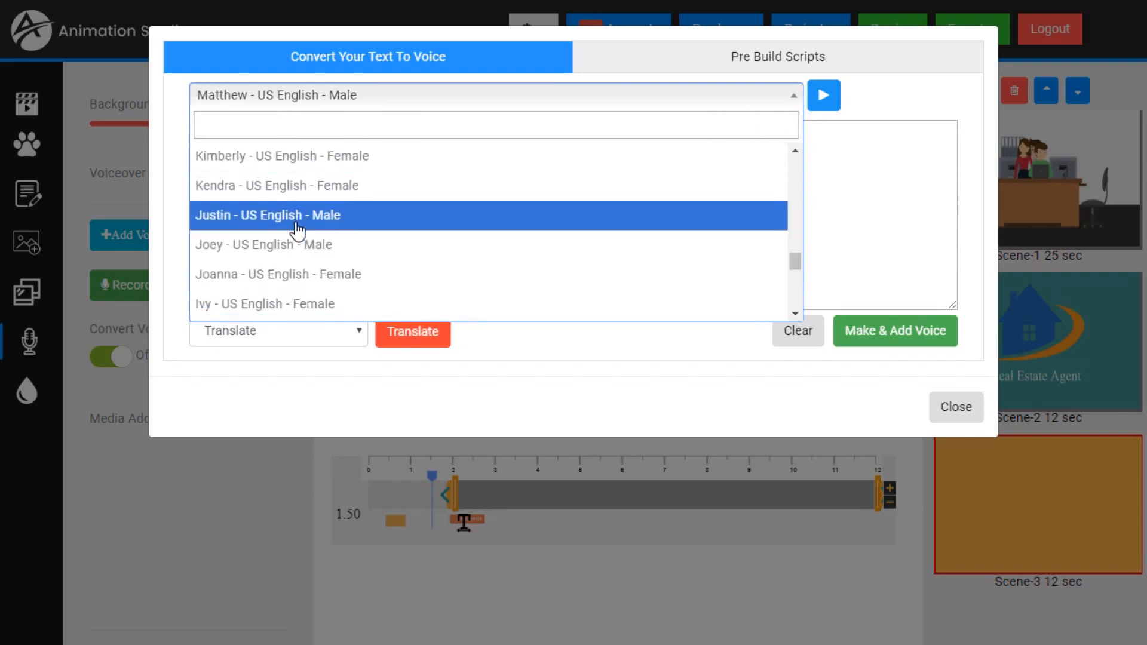
scroll(297, 262, "up", 9)
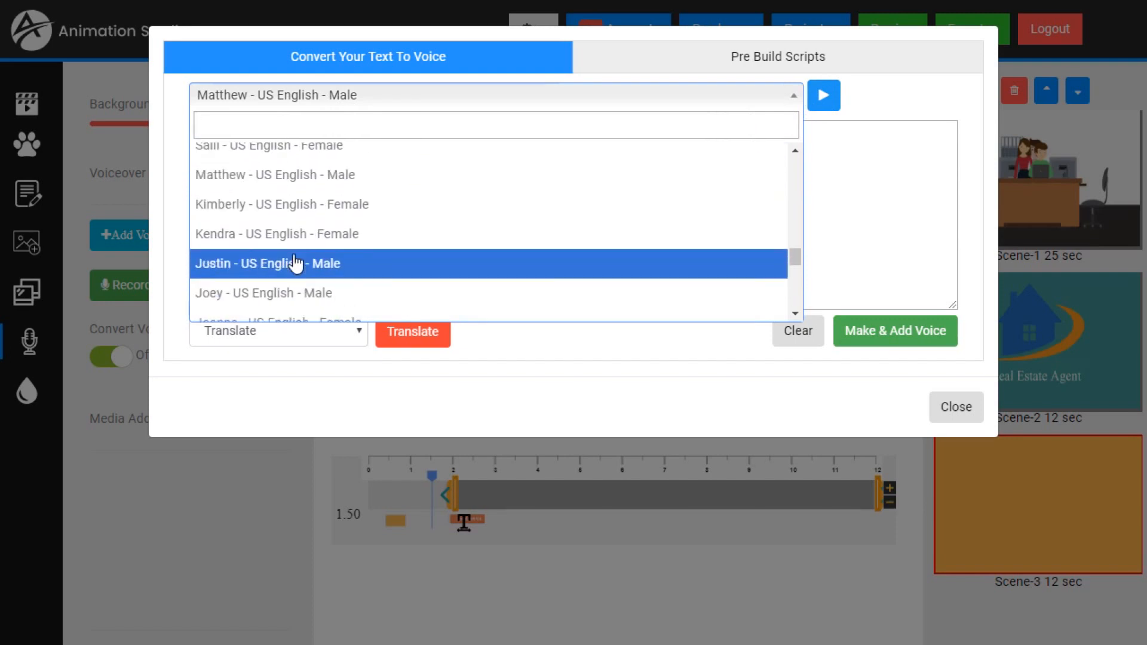
scroll(307, 206, "down", 6)
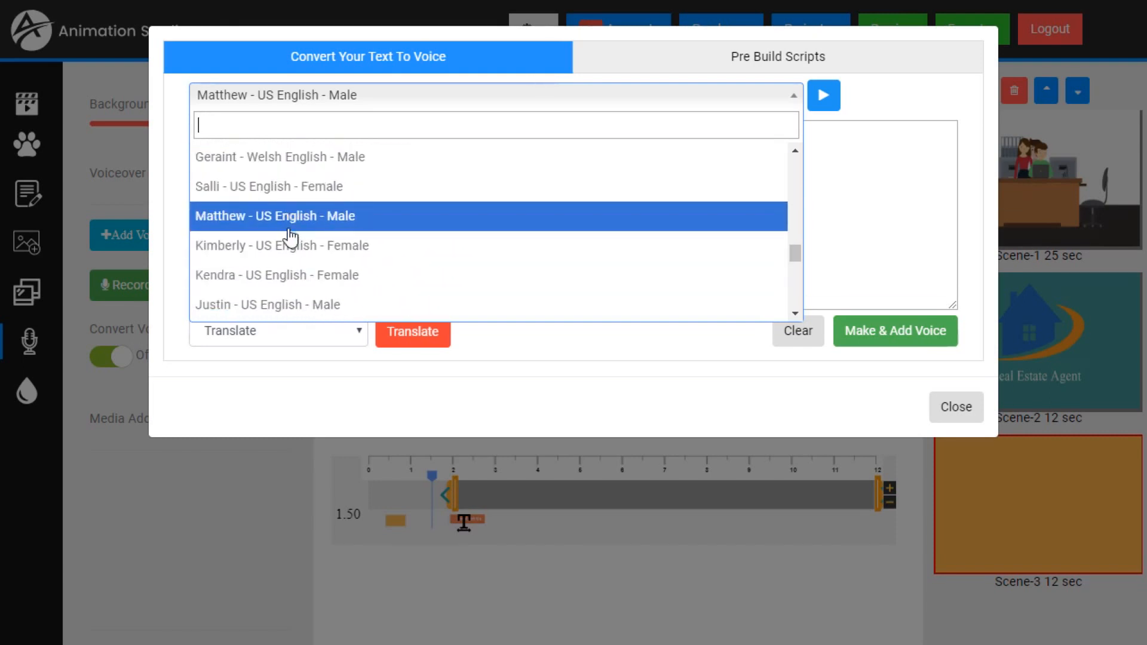
left_click(290, 246)
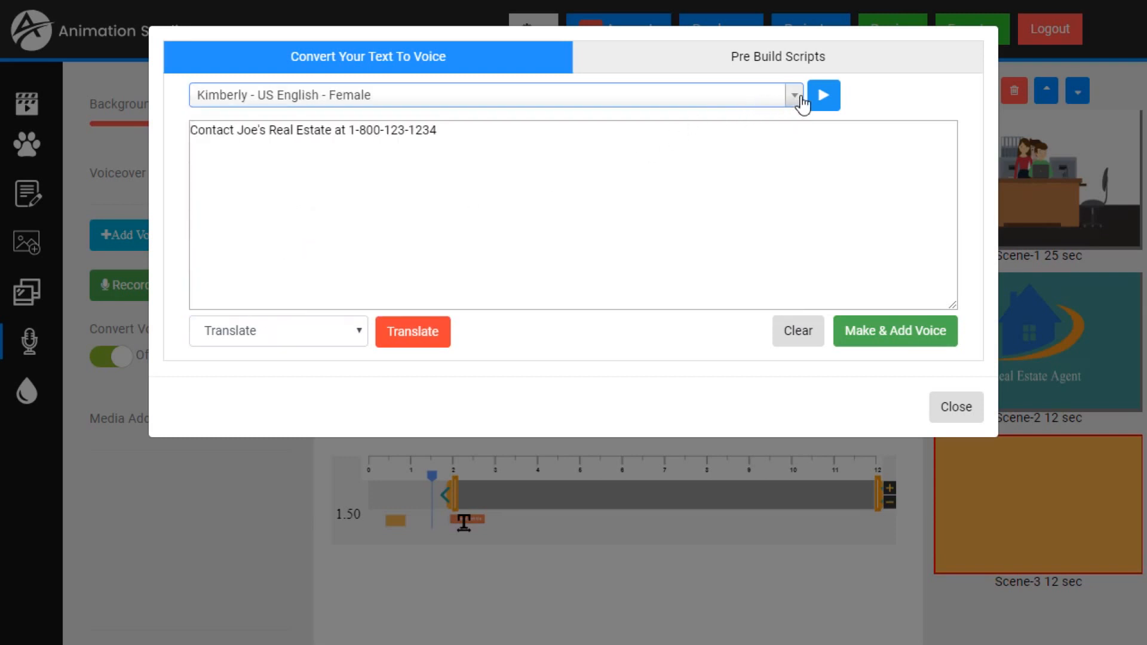
left_click(824, 97)
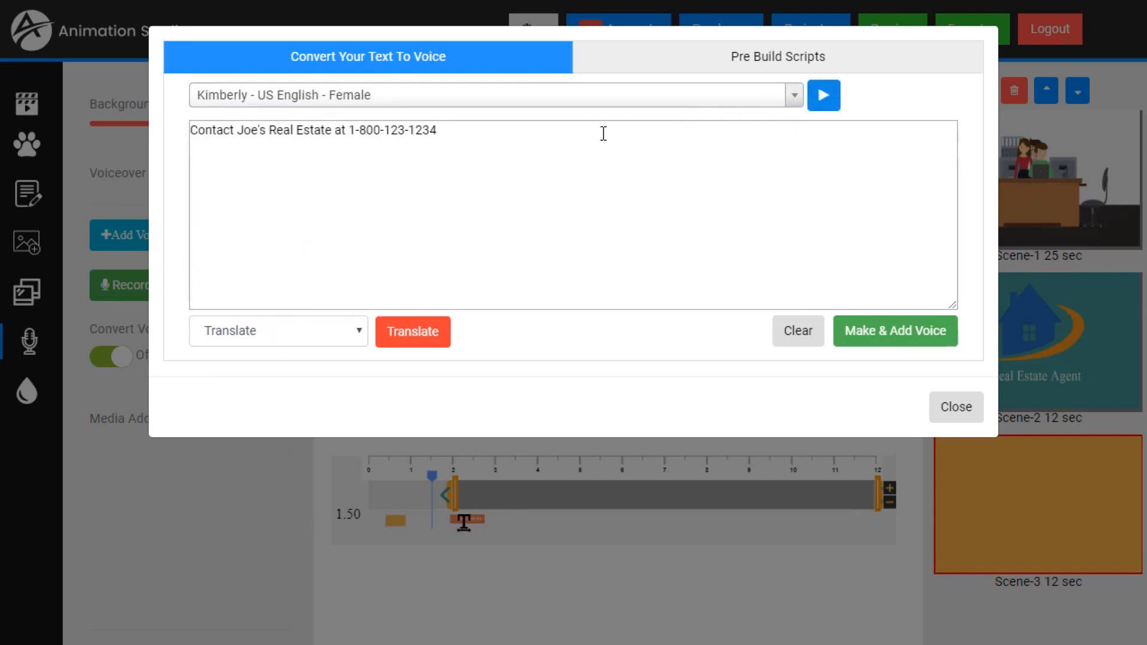
left_click(896, 332)
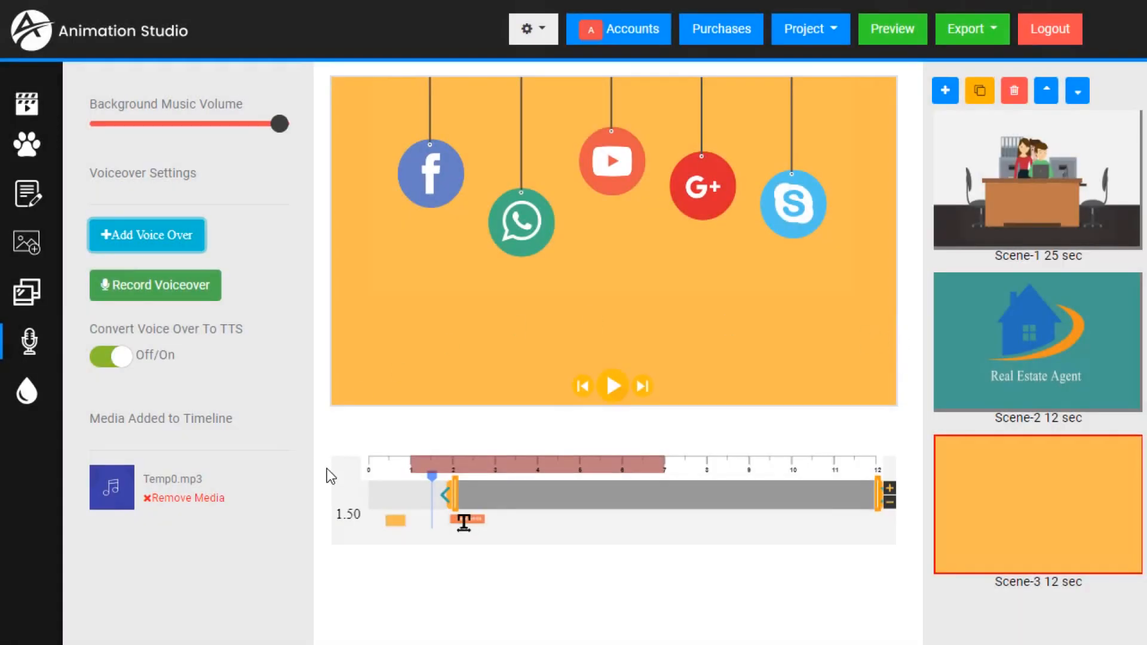
- Play Scene-3 from 1.00 seconds to check the new voiceover against the animation, and review the available audio options
left_click_drag(431, 478, 395, 482)
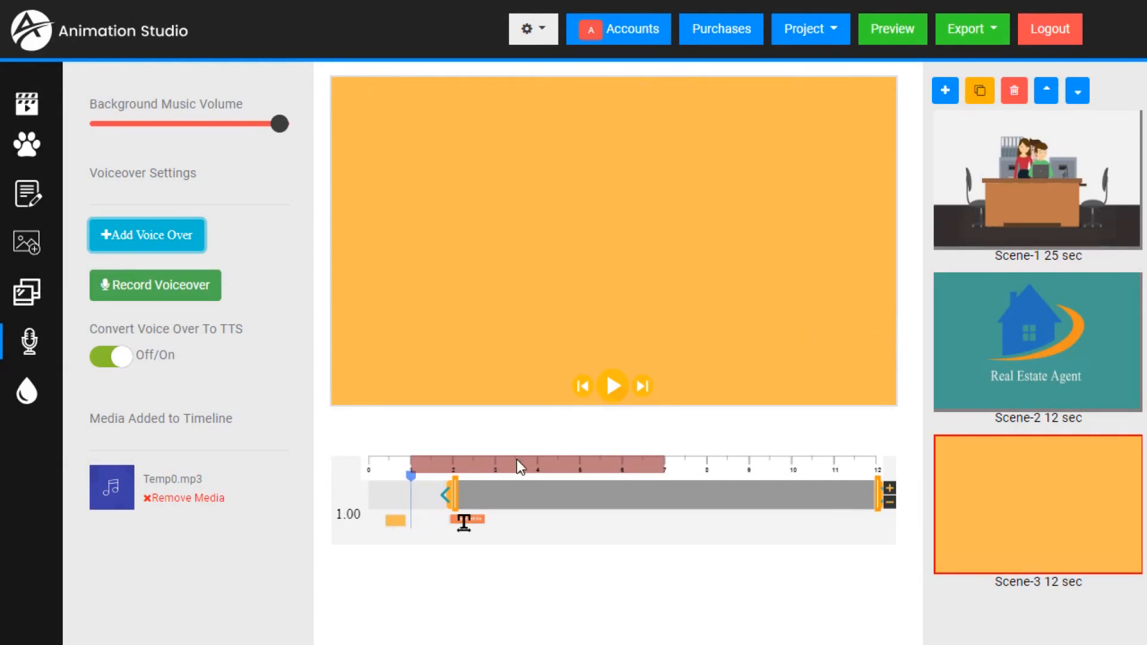
left_click(613, 386)
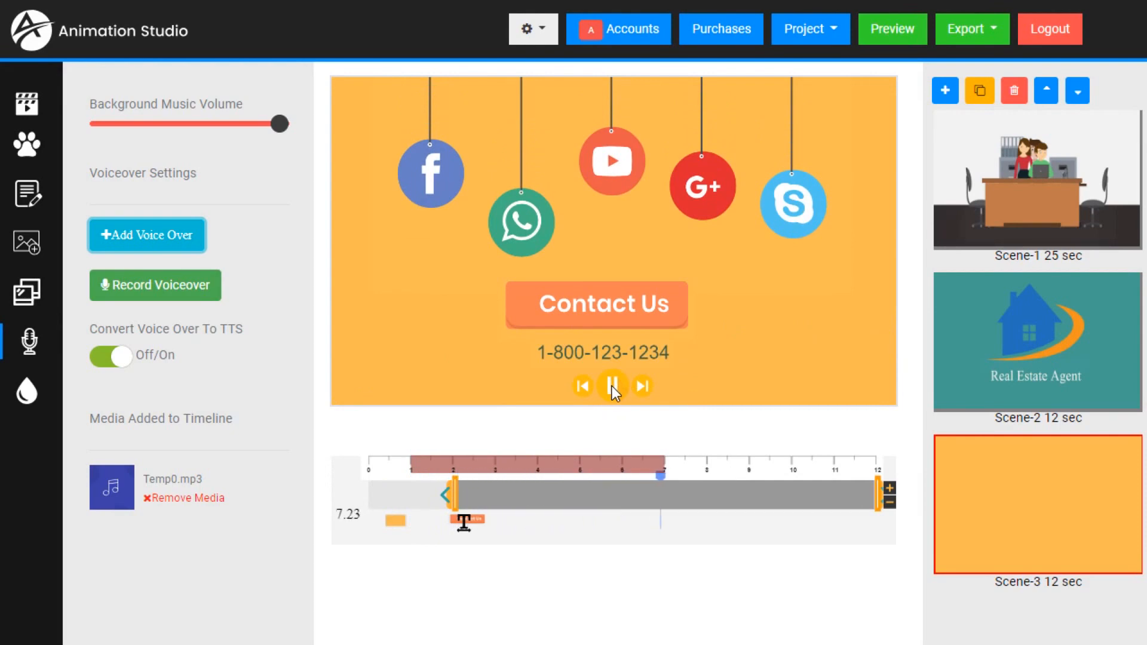
left_click(614, 386)
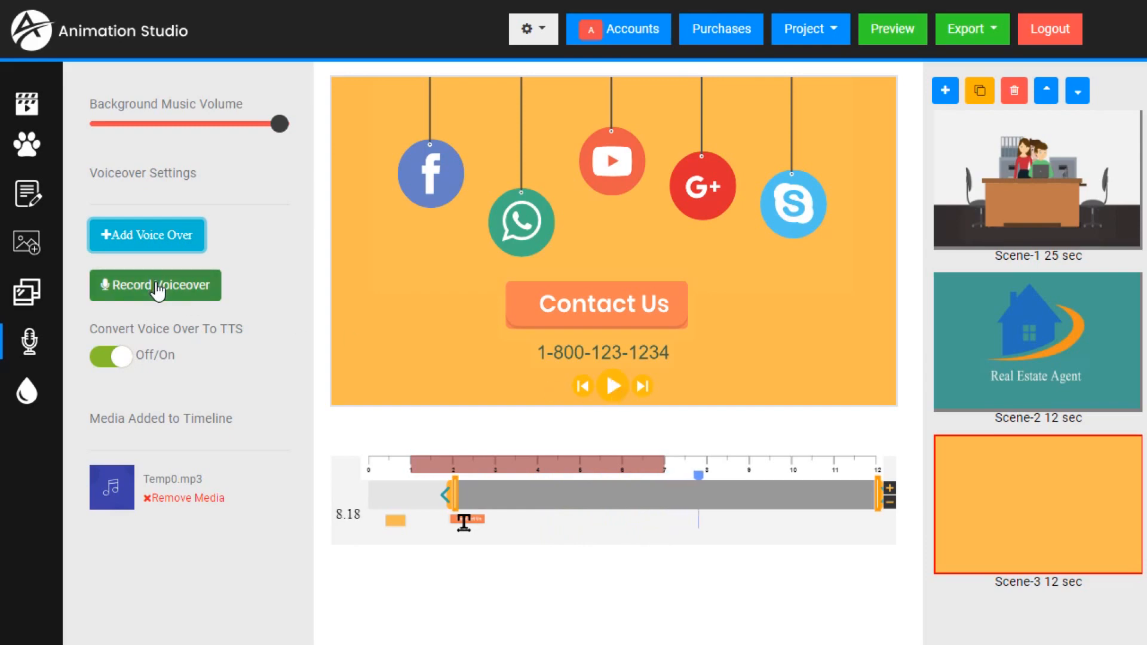
scroll(157, 288, "up", 5)
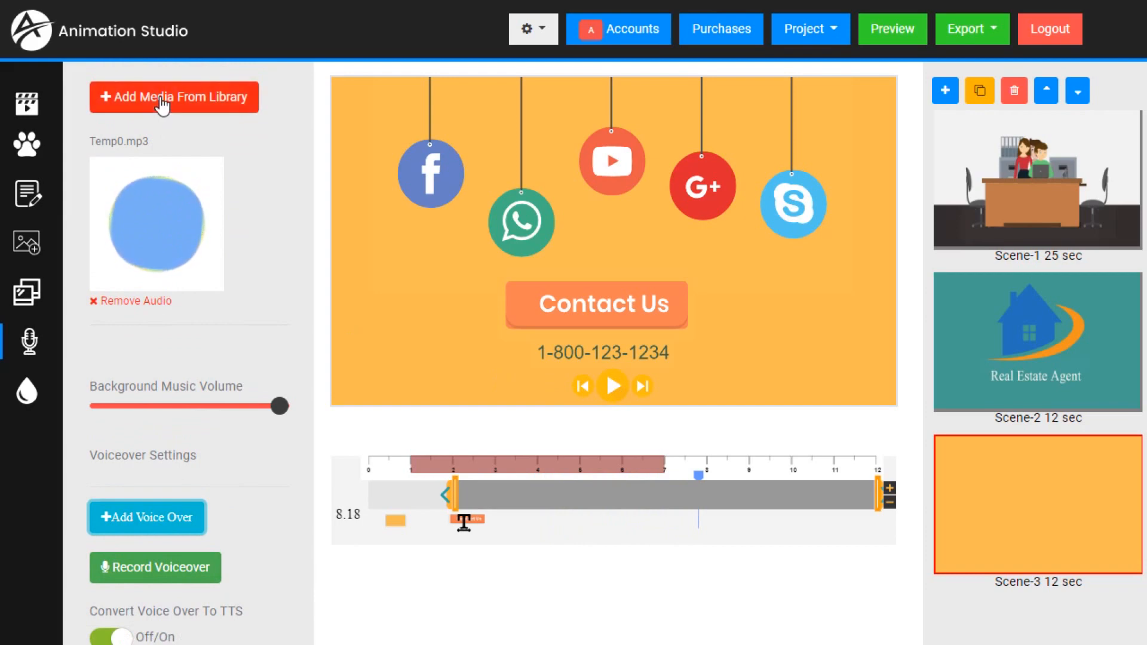
scroll(170, 371, "down", 5)
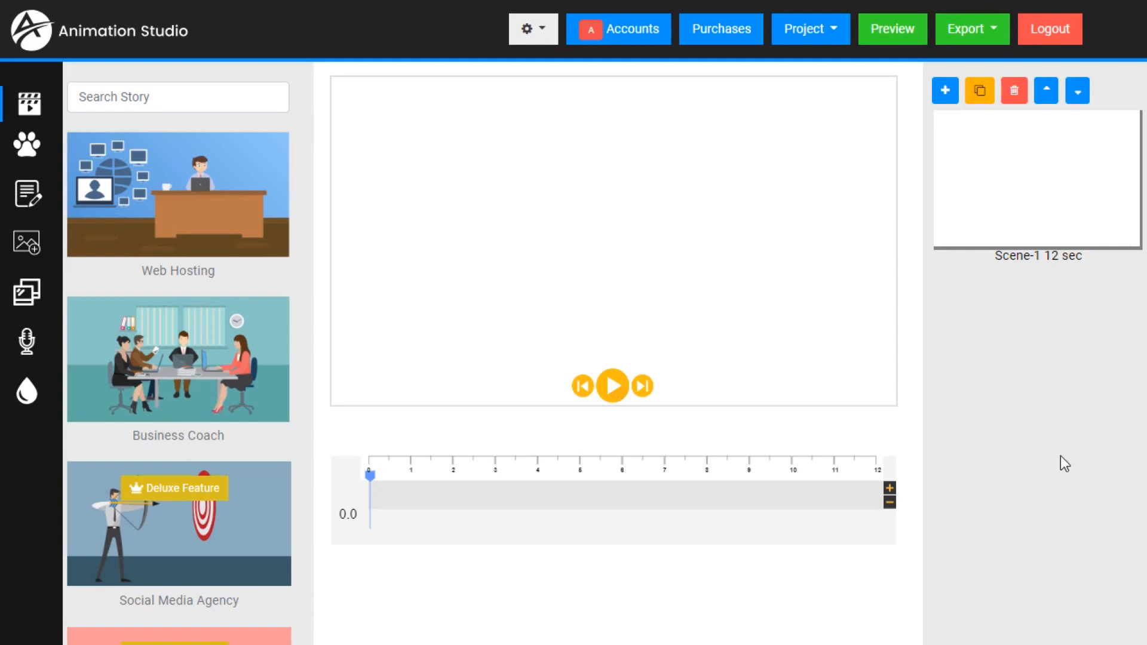
- Create a new blank project, accepting the loss of unsaved settings
left_click(836, 40)
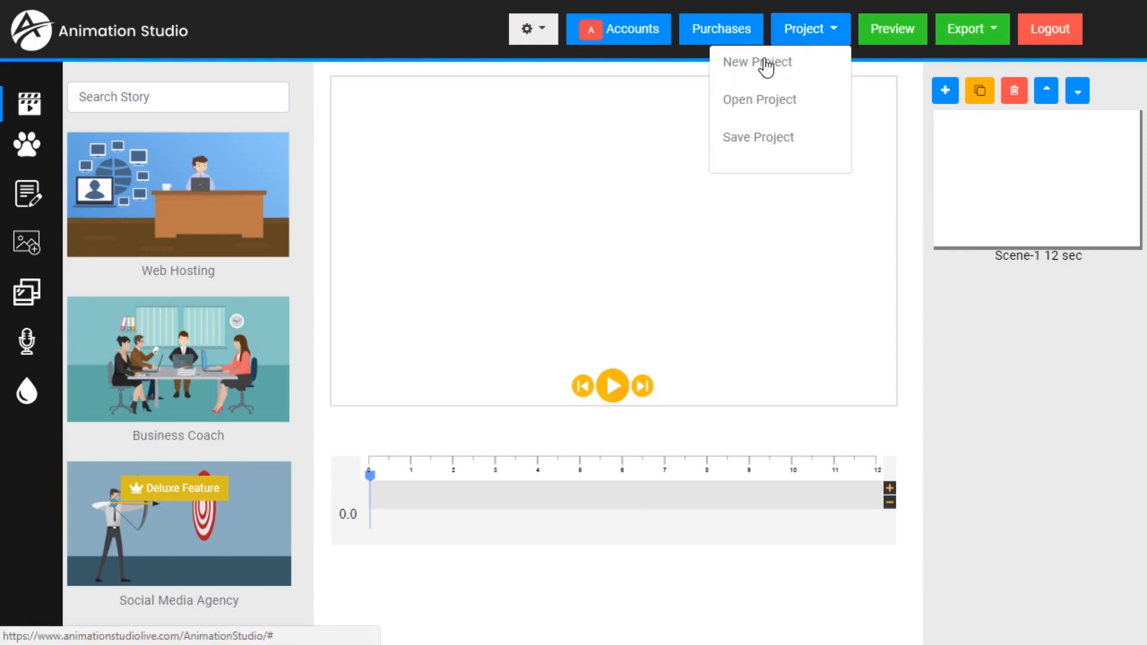
left_click(763, 66)
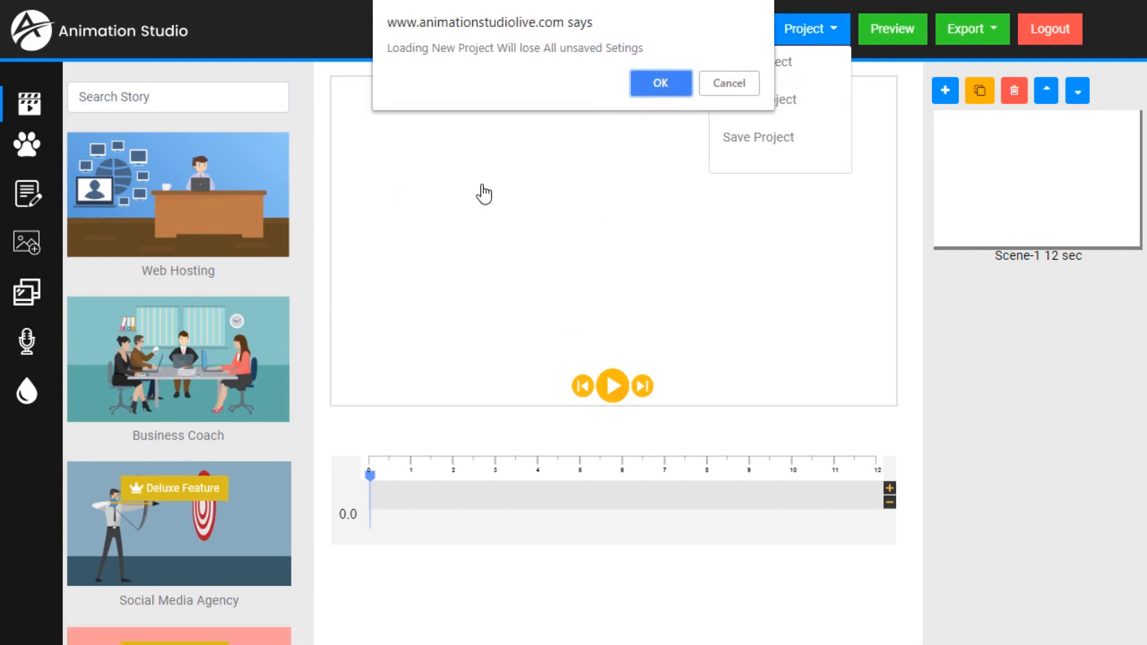
left_click(662, 84)
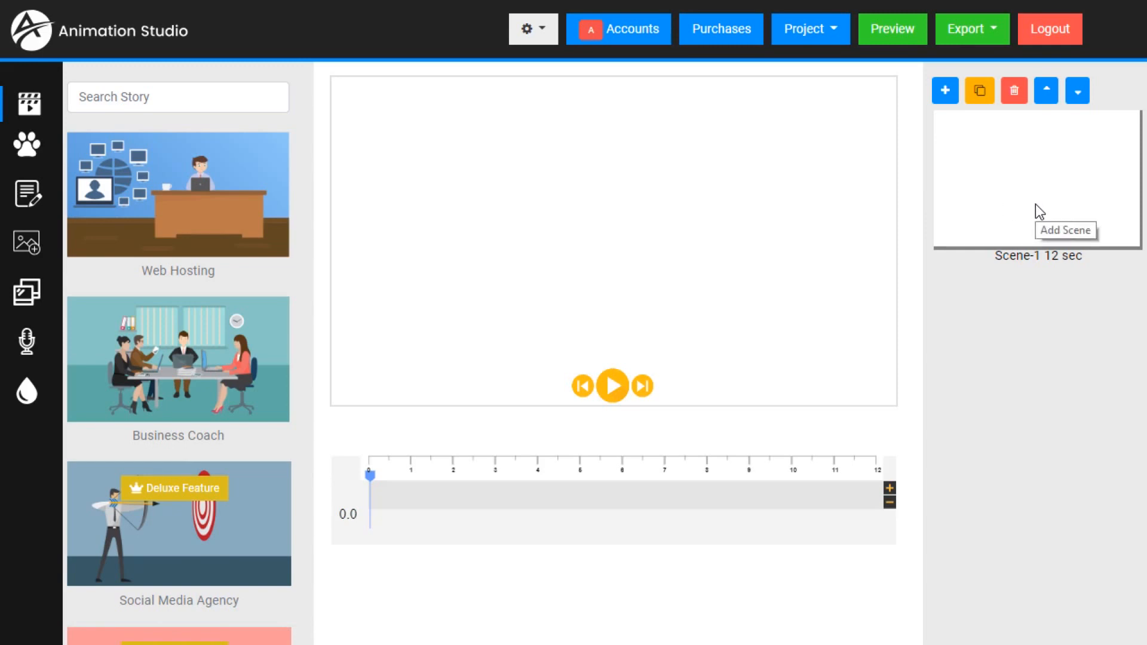
- Browse the ready-made graphics collections to see which themed sets of characters and objects are available
left_click(888, 489)
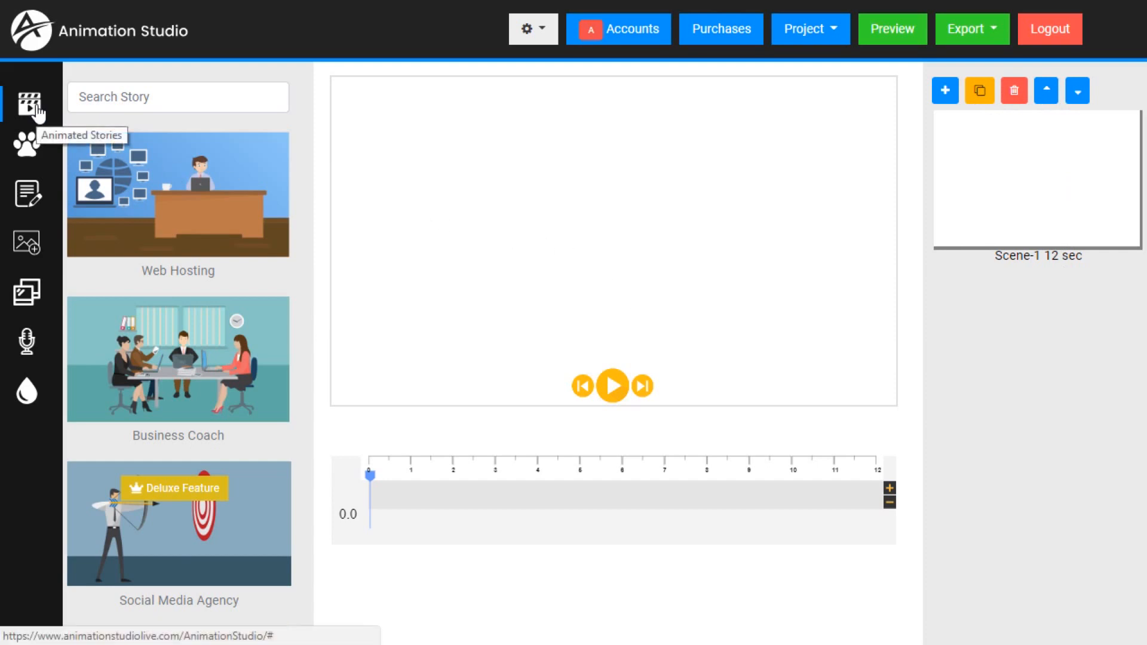
left_click(31, 146)
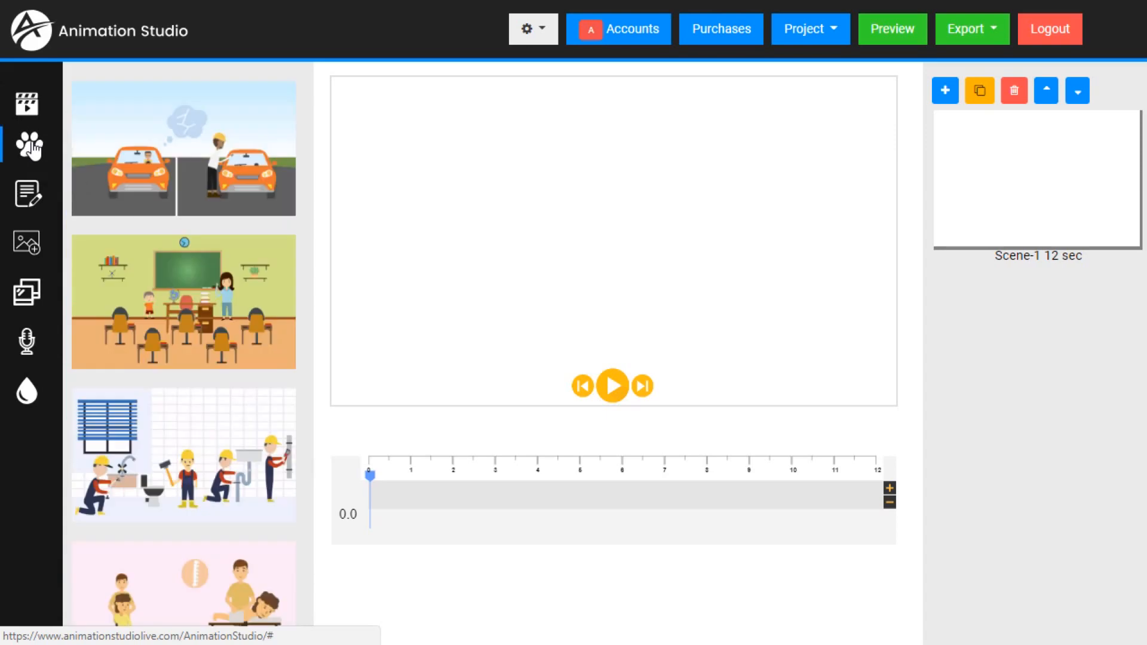
scroll(192, 268, "down", 10)
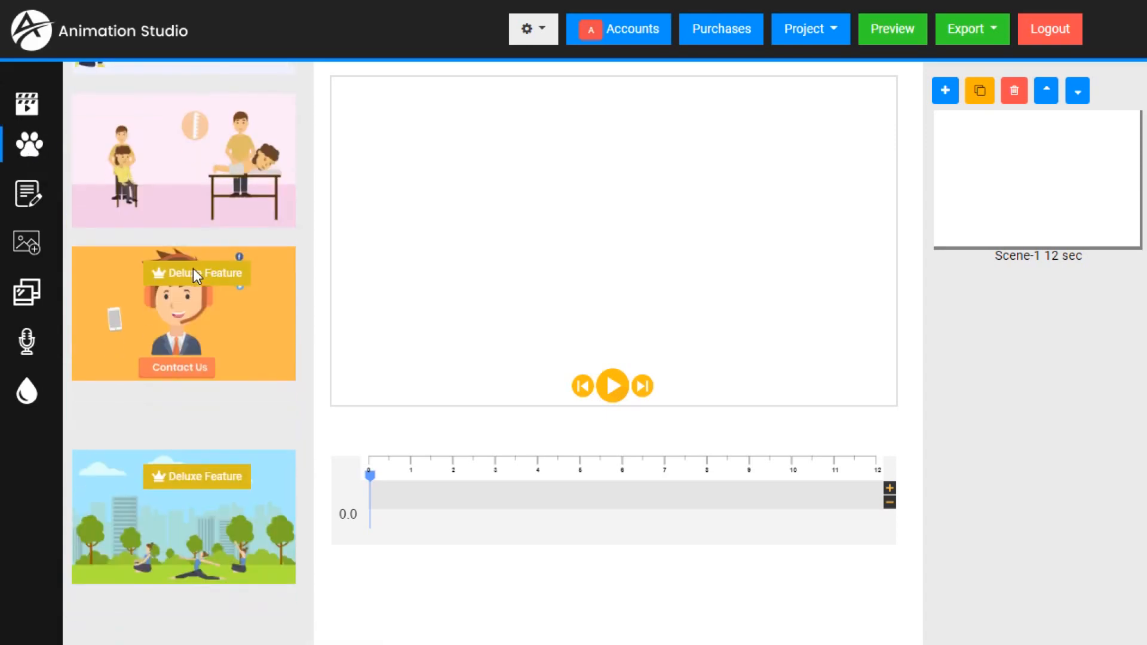
scroll(192, 268, "down", 5)
scroll(192, 269, "down", 10)
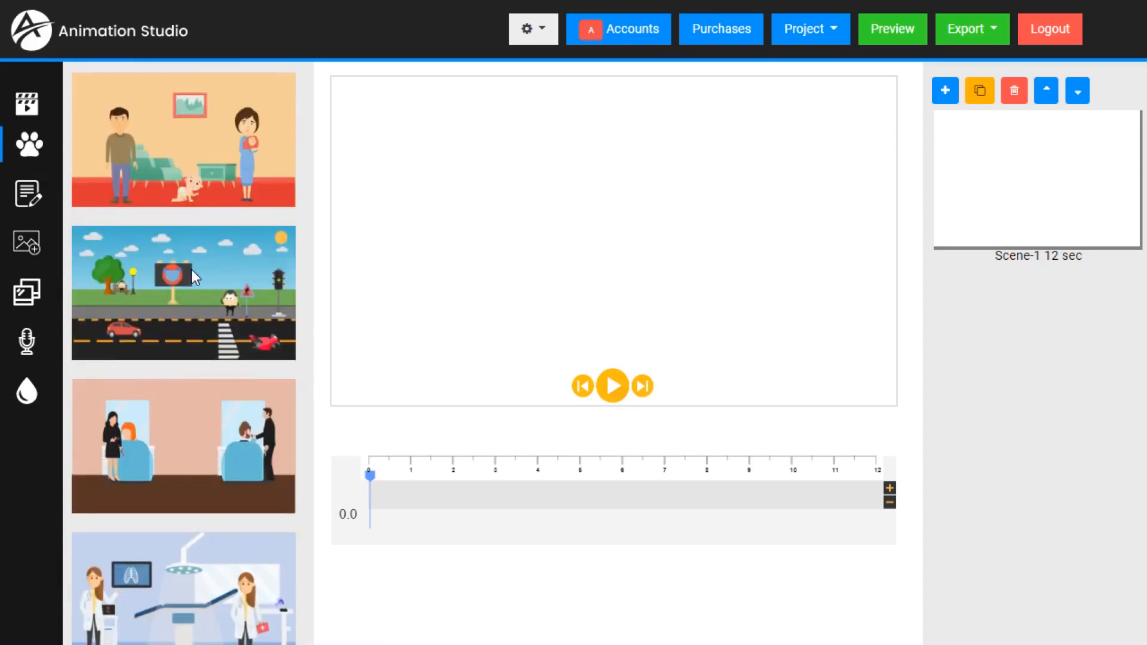
scroll(191, 271, "down", 15)
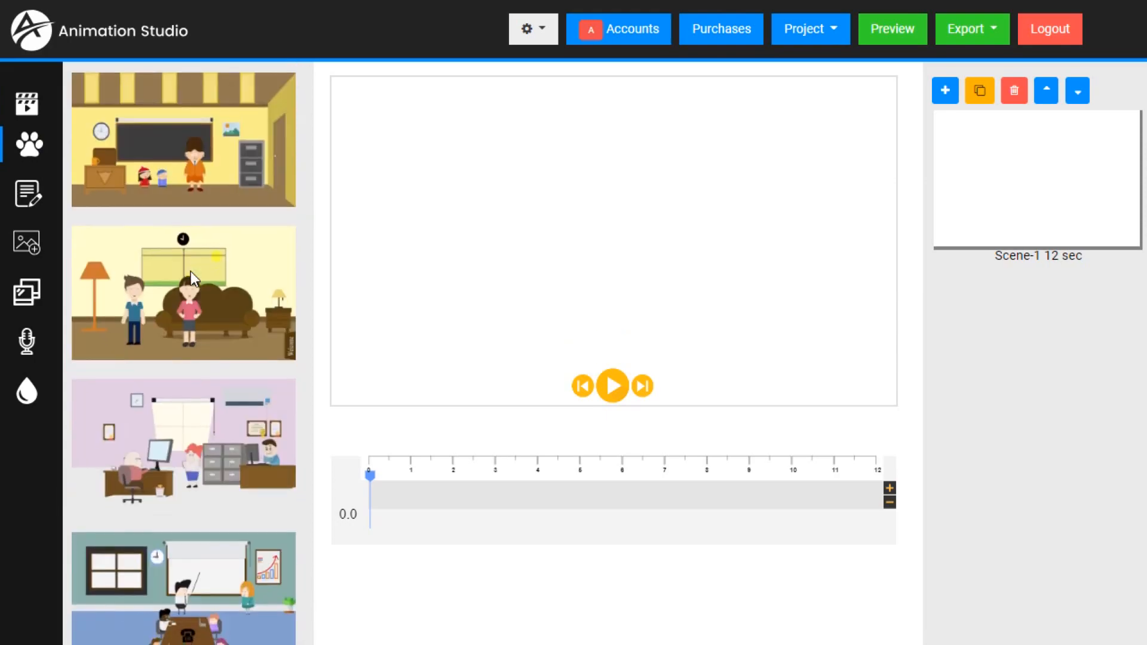
scroll(192, 271, "down", 20)
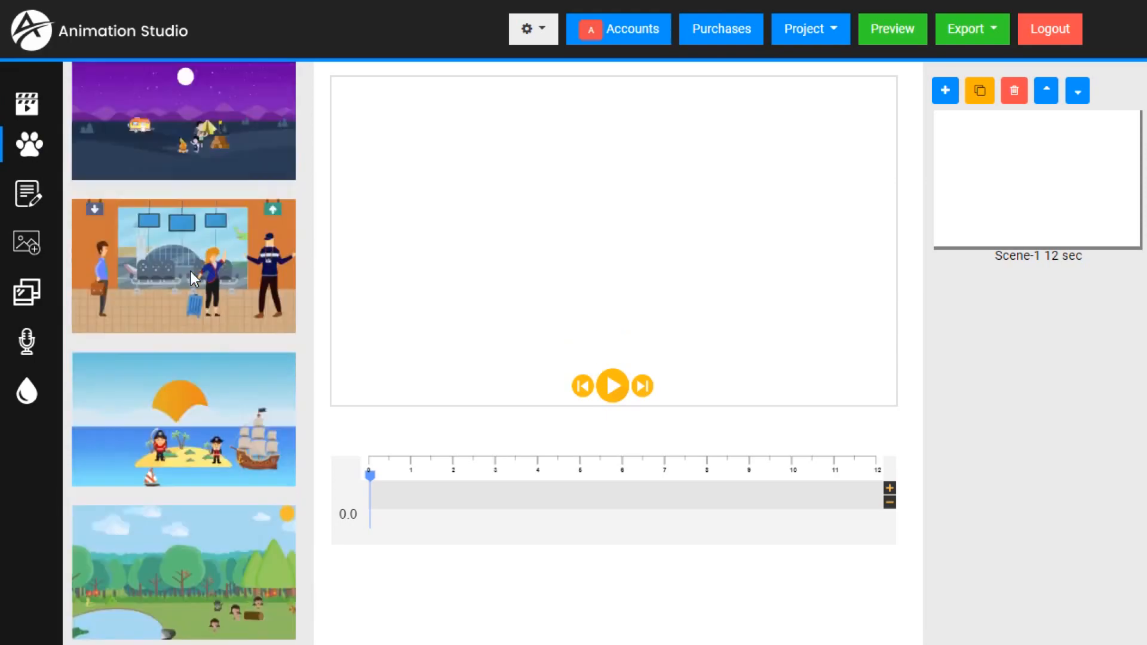
scroll(192, 272, "down", 20)
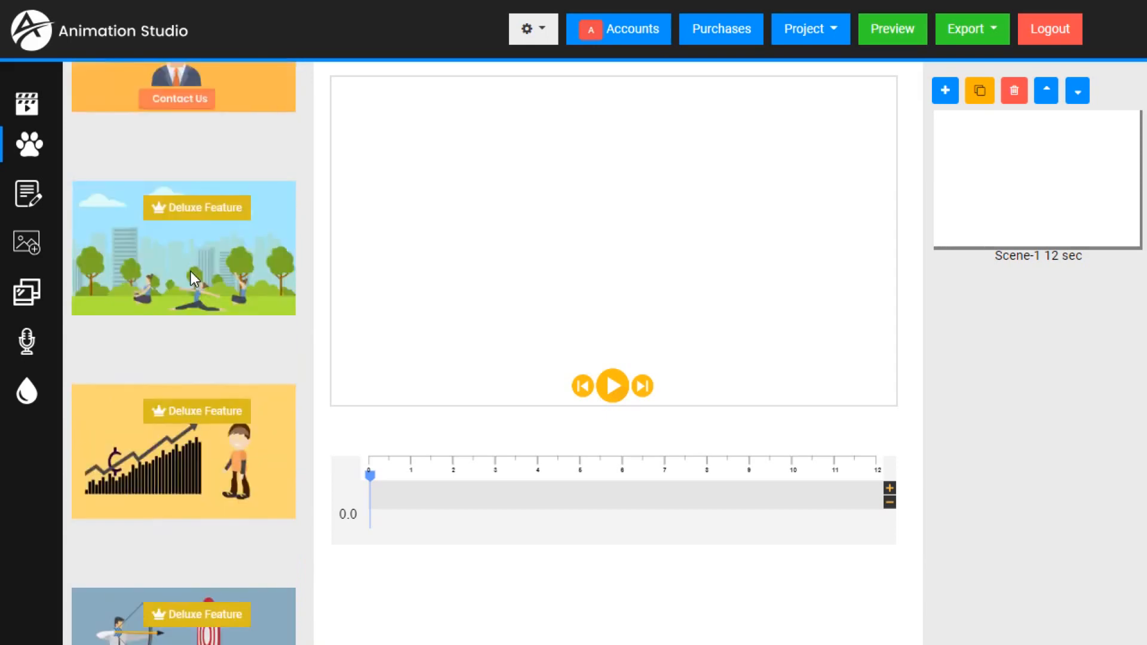
scroll(192, 275, "up", 1)
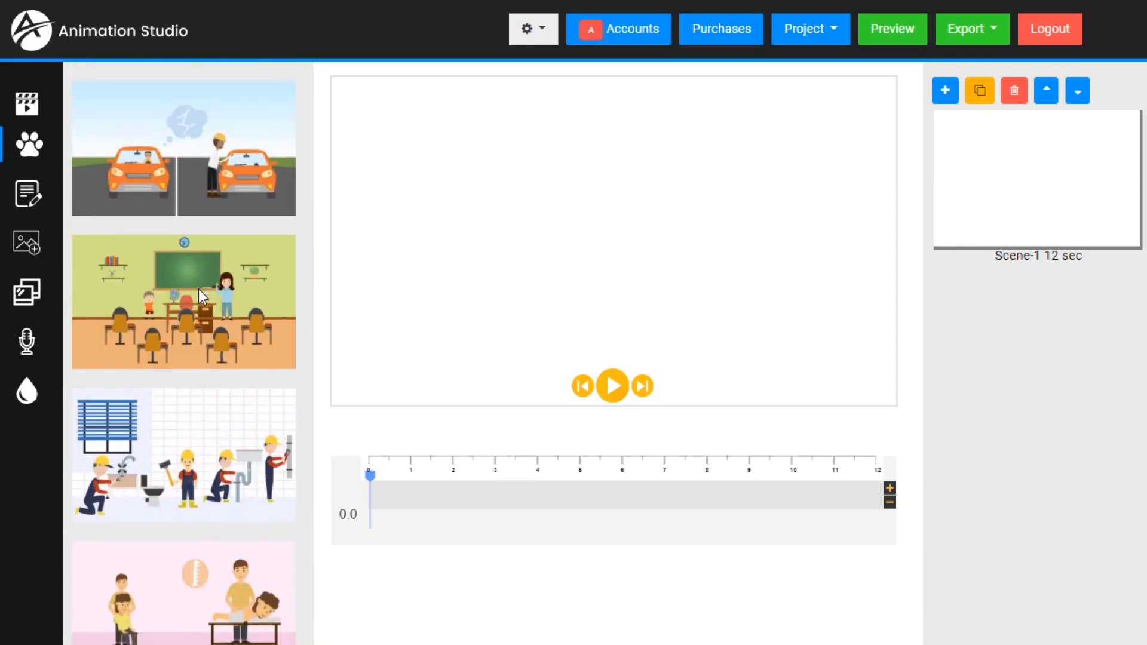
- Add the teacher with the pointer from the classroom graphics set, enlarge him, and place him on the right side of the stage
left_click(198, 290)
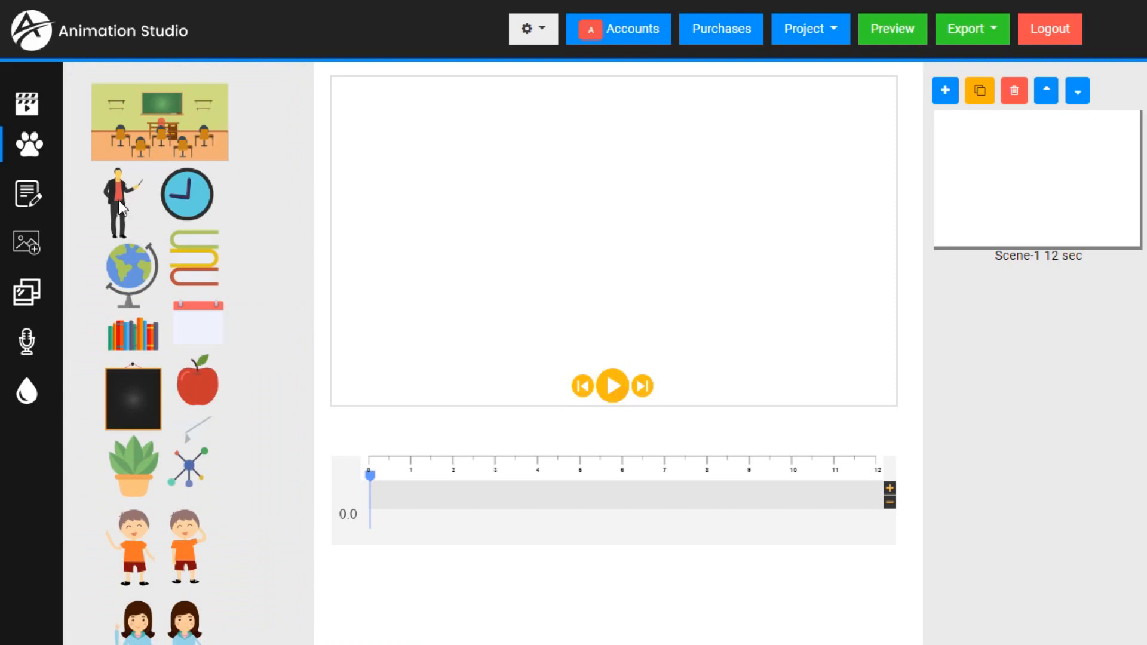
scroll(163, 364, "down", 1)
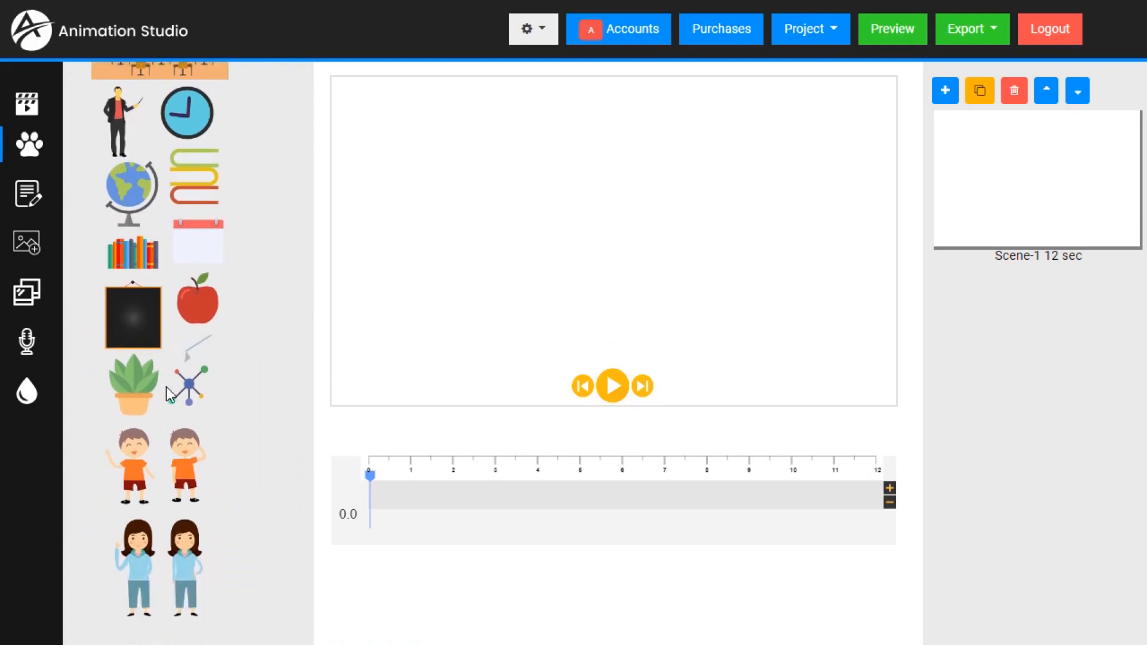
scroll(185, 388, "up", 1)
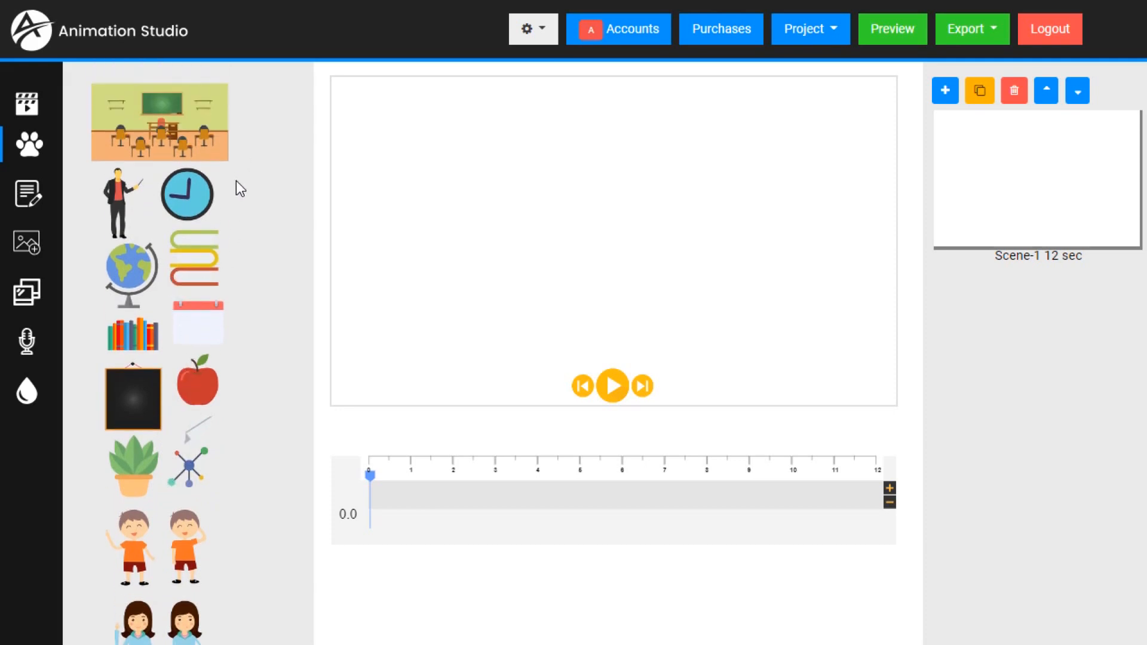
left_click(115, 211)
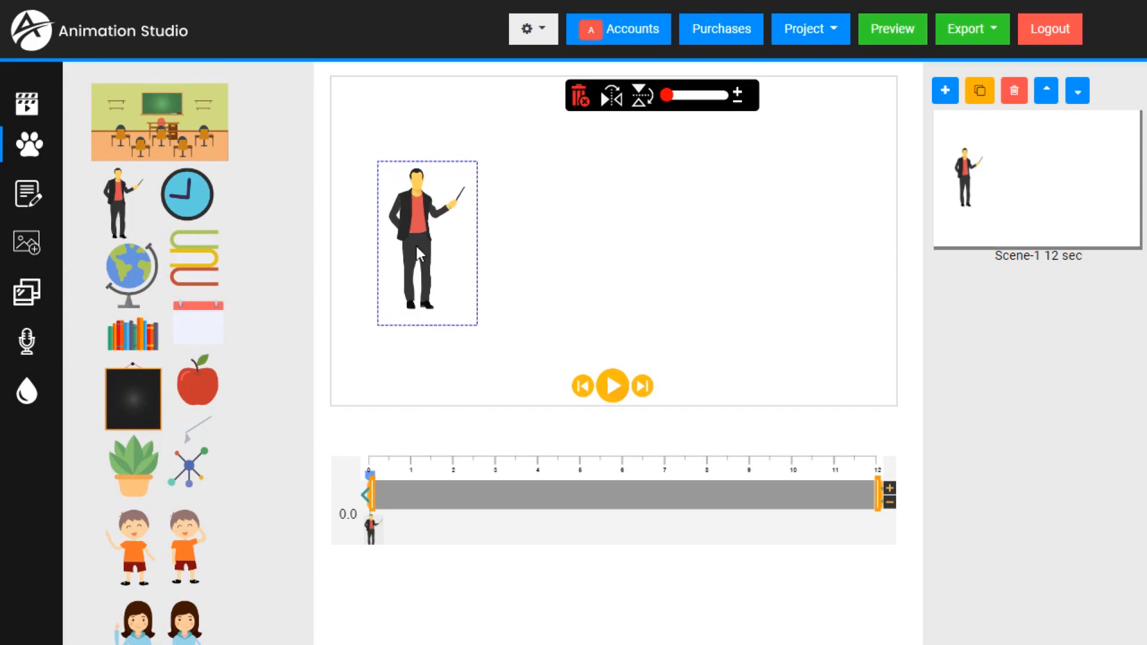
left_click_drag(417, 246, 806, 271)
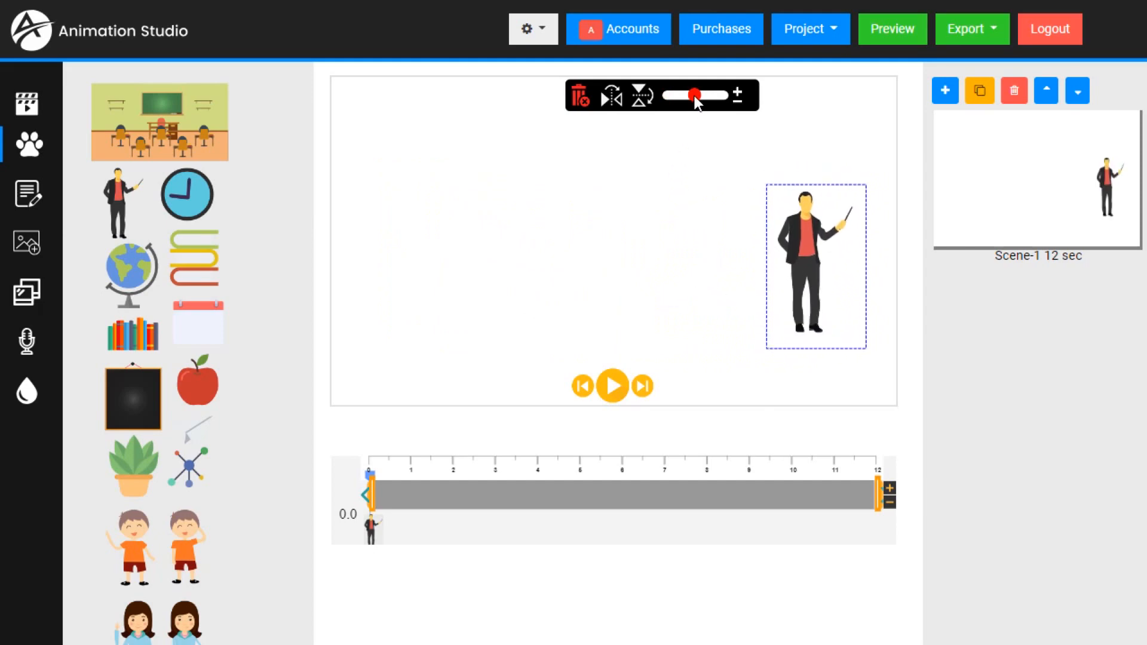
mouse_move(695, 95)
left_mouse_down()
mouse_move(708, 97)
mouse_move(673, 94)
mouse_move(708, 98)
left_mouse_up()
left_click_drag(816, 267, 798, 222)
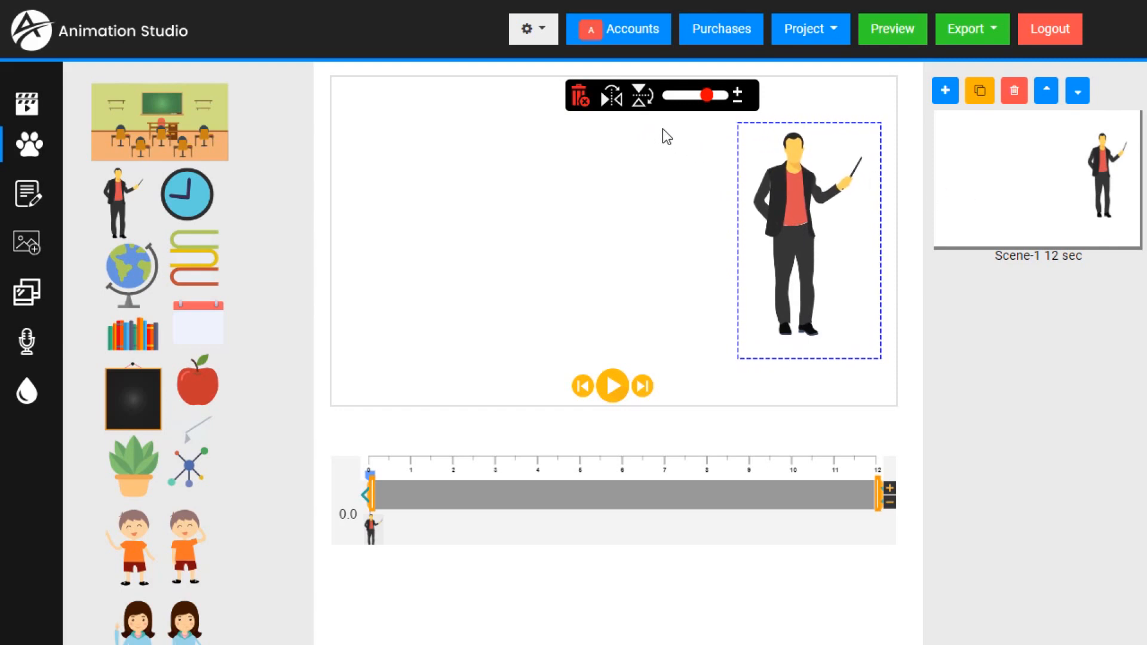
- Flip the teacher horizontally so his pointer faces left, and move him back to the right side of the stage
left_click(612, 97)
left_click(611, 97)
left_click(612, 97)
left_click(643, 95)
left_click(643, 95)
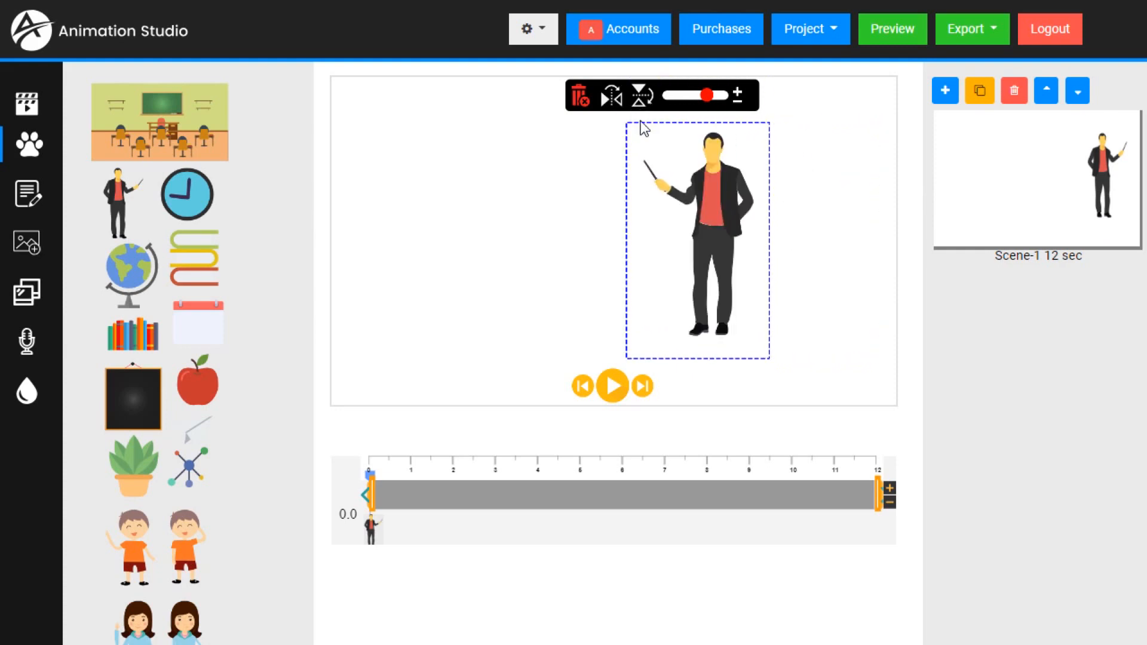
left_click_drag(701, 207, 791, 209)
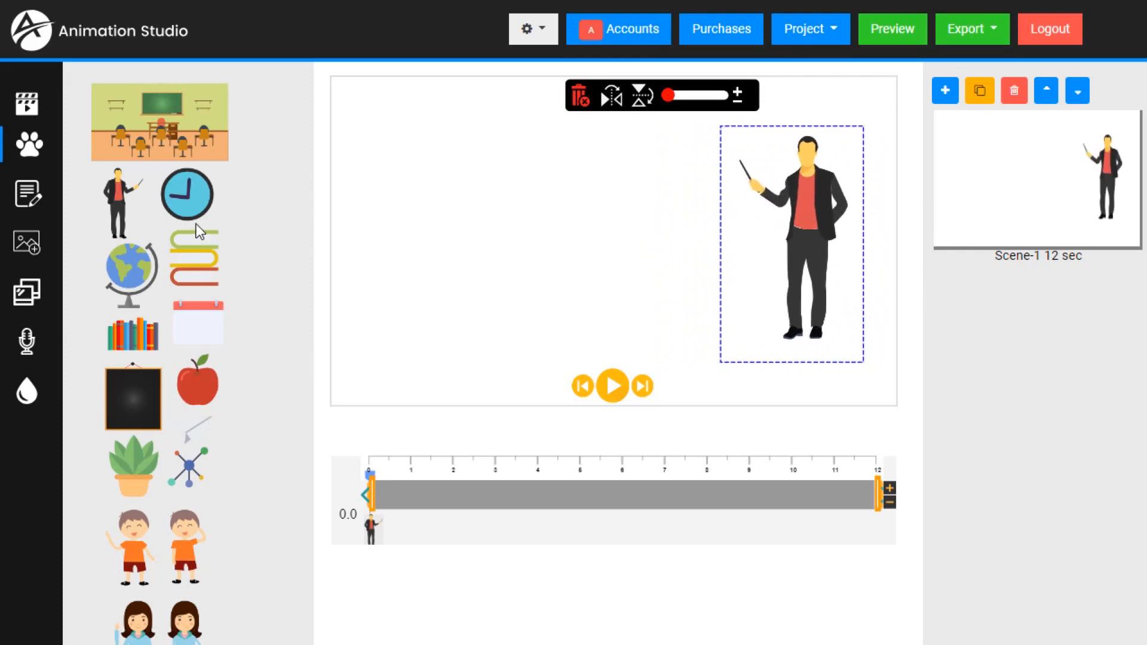
left_click(478, 241)
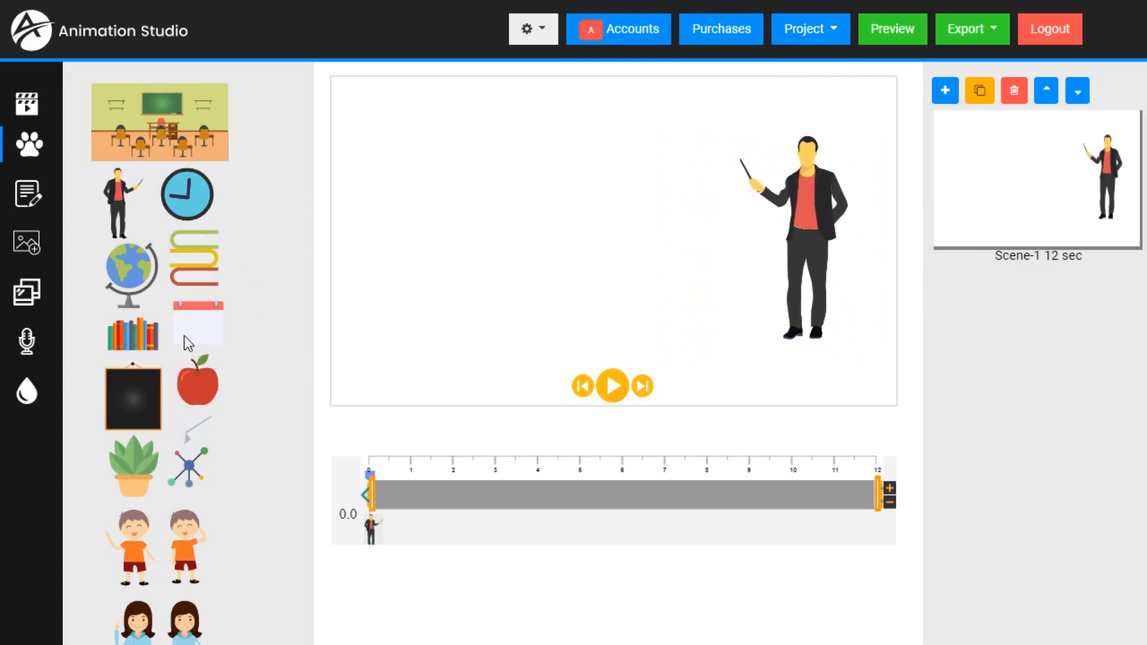
- Add the blackboard graphic and place it beside the teacher, over his pointer
left_click(134, 398)
left_click_drag(446, 241, 716, 191)
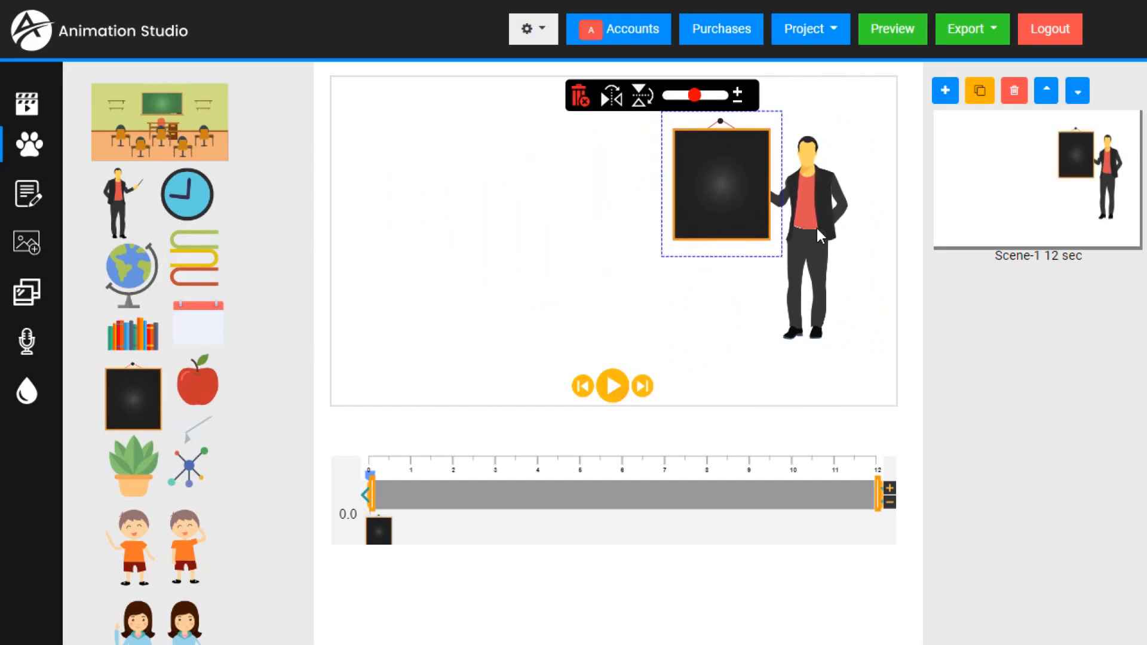
left_click(498, 245)
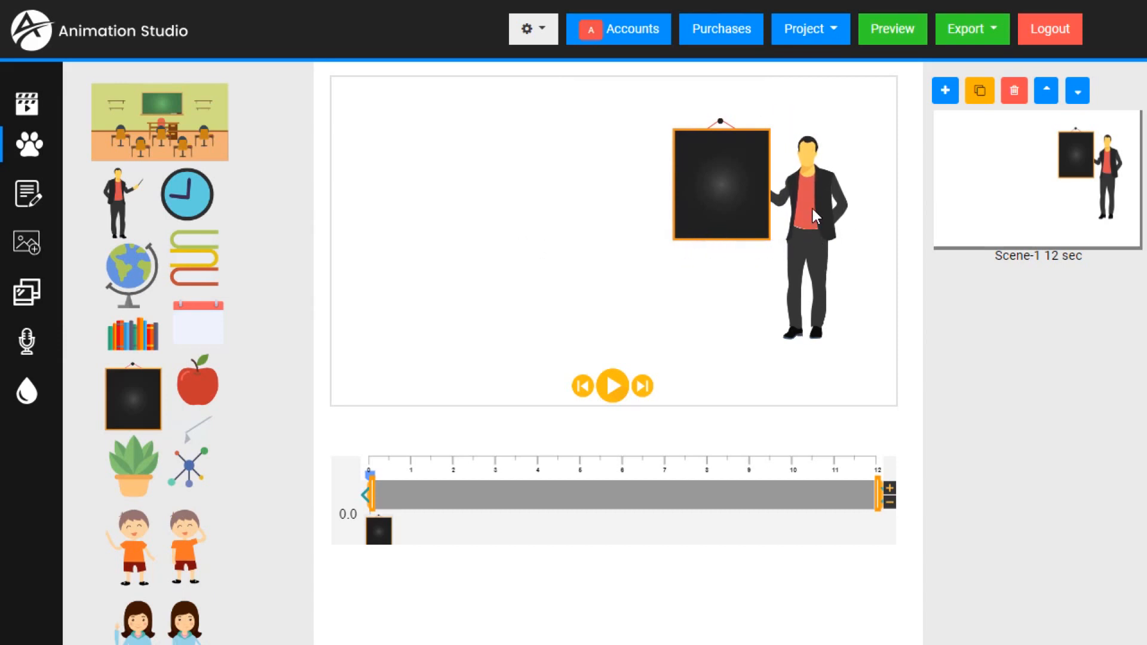
- Bring the teacher to the front so his pointer lies over the blackboard
right_click(812, 200)
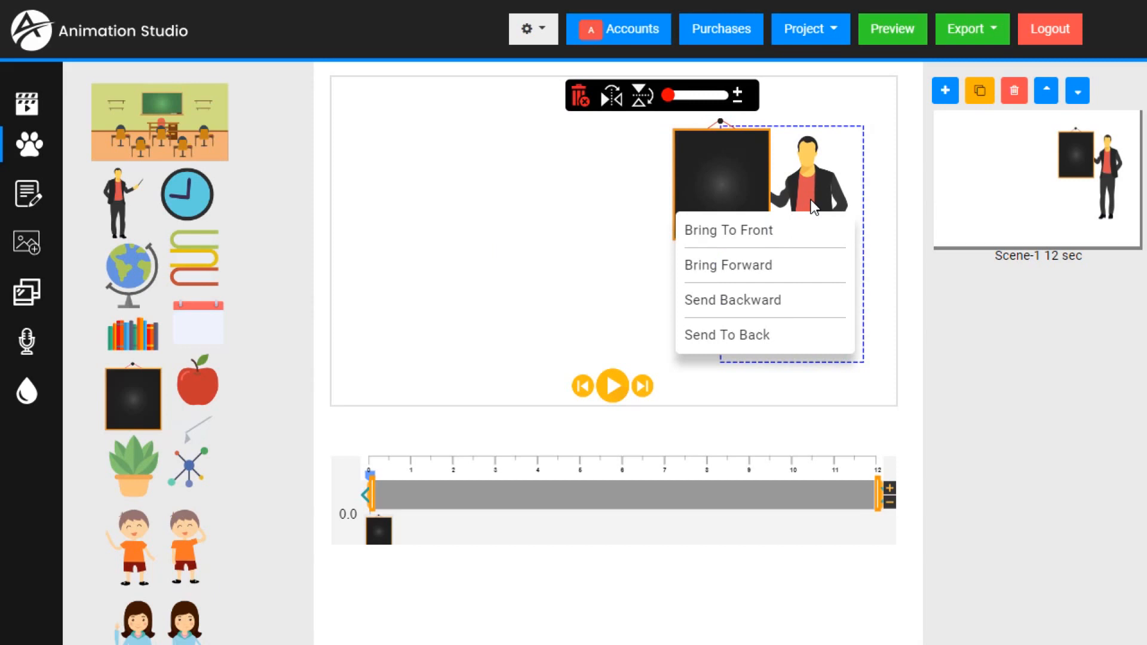
left_click(757, 238)
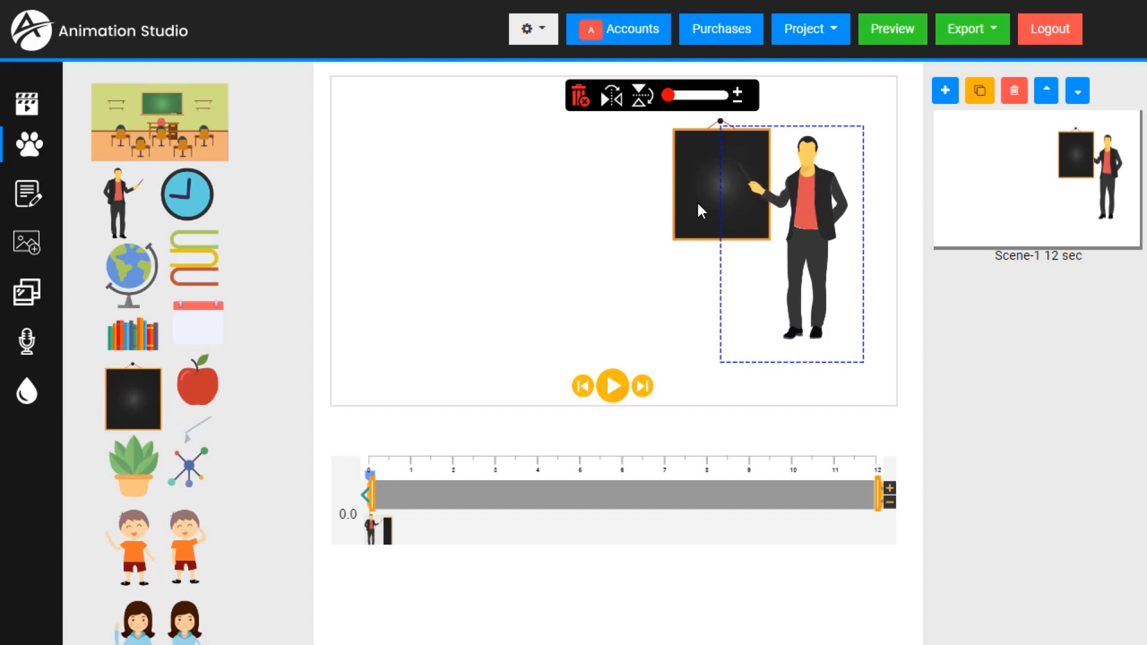
left_click(588, 256)
- Add the waving boy and the waving woman from the classroom set, standing side by side on the left of the stage
scroll(220, 363, "down", 1)
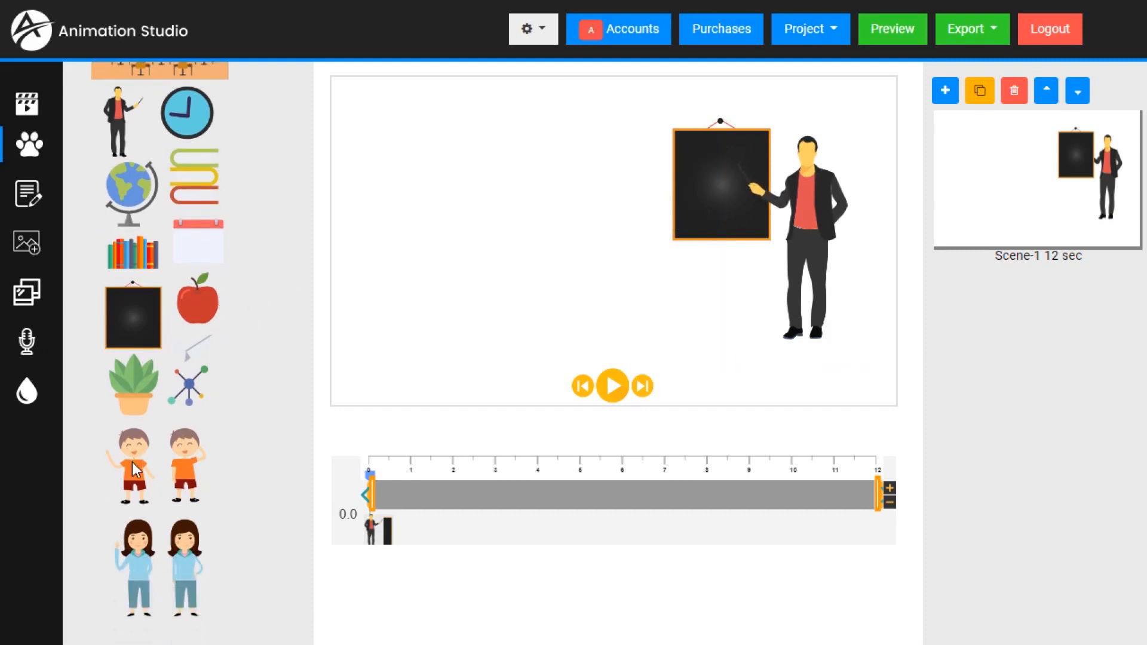
left_click(130, 475)
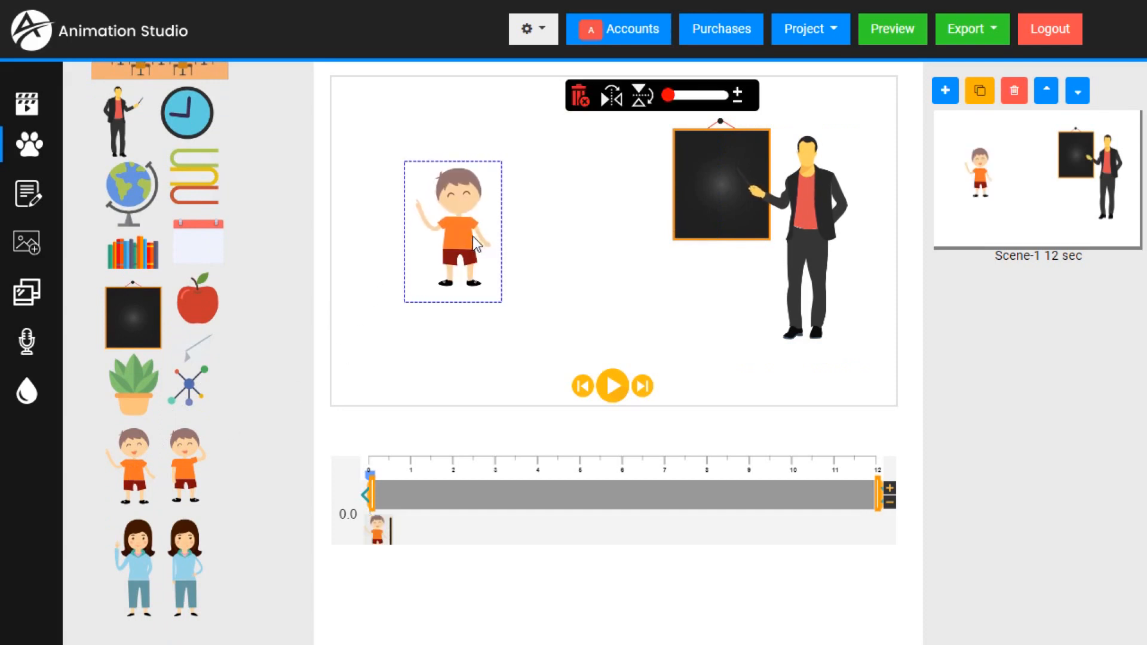
left_click(138, 568)
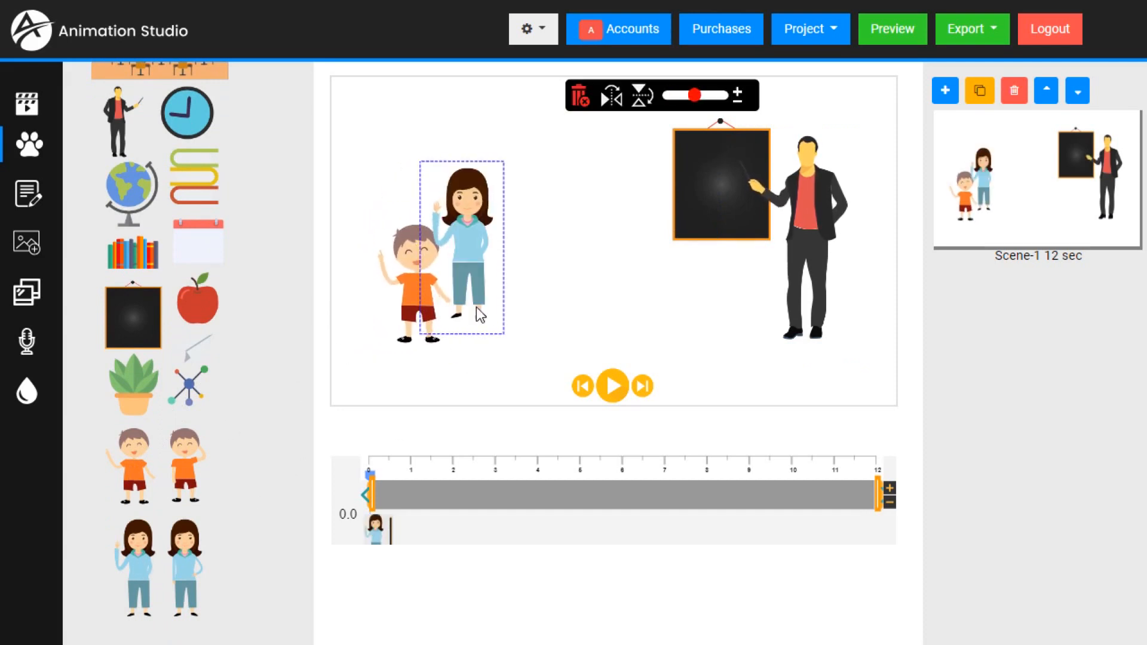
left_click_drag(476, 295, 492, 313)
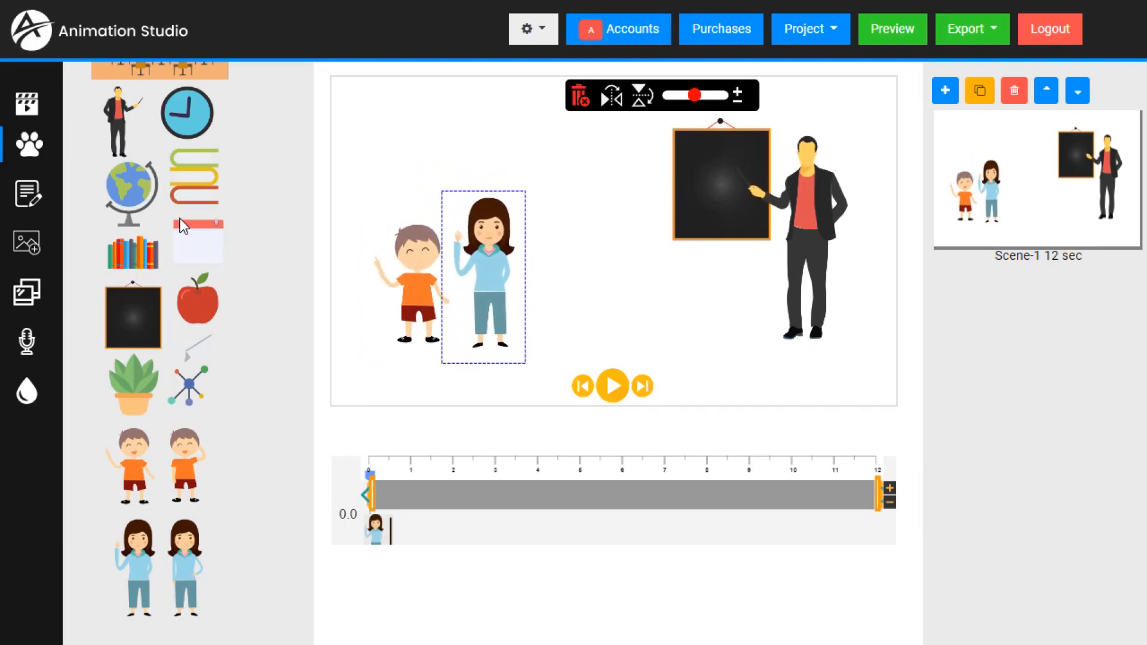
- Add the blue wall clock, shrink it, and place it above the boy near the stage's upper left corner
left_click(187, 113)
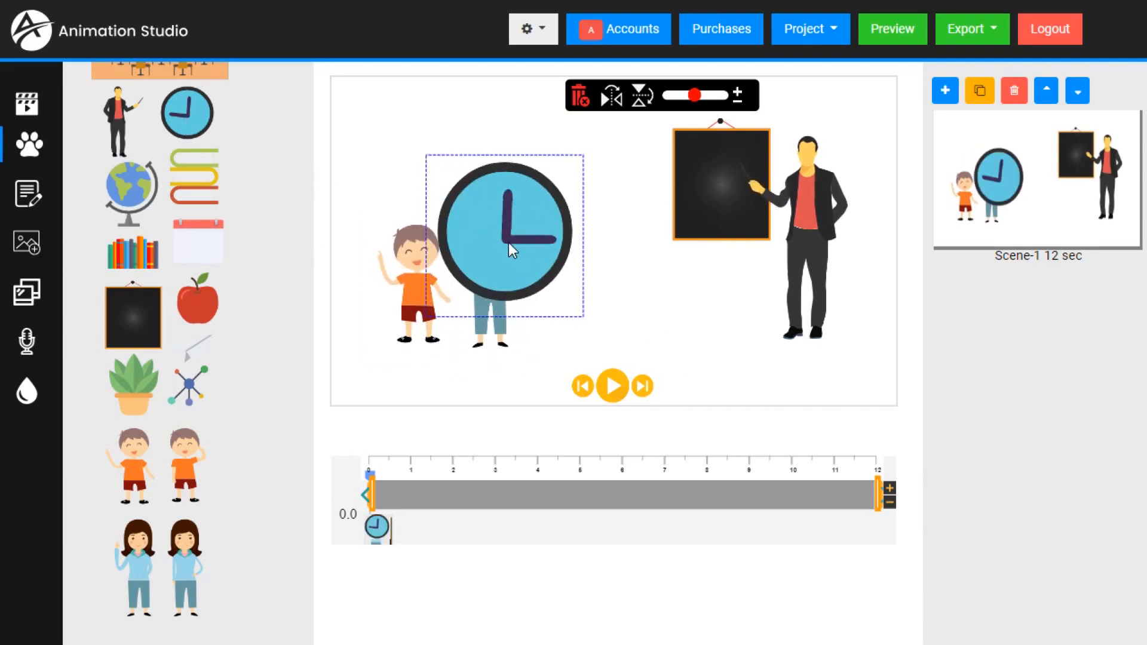
left_click_drag(508, 242, 483, 194)
left_click_drag(693, 98, 677, 96)
left_click_drag(460, 151, 428, 140)
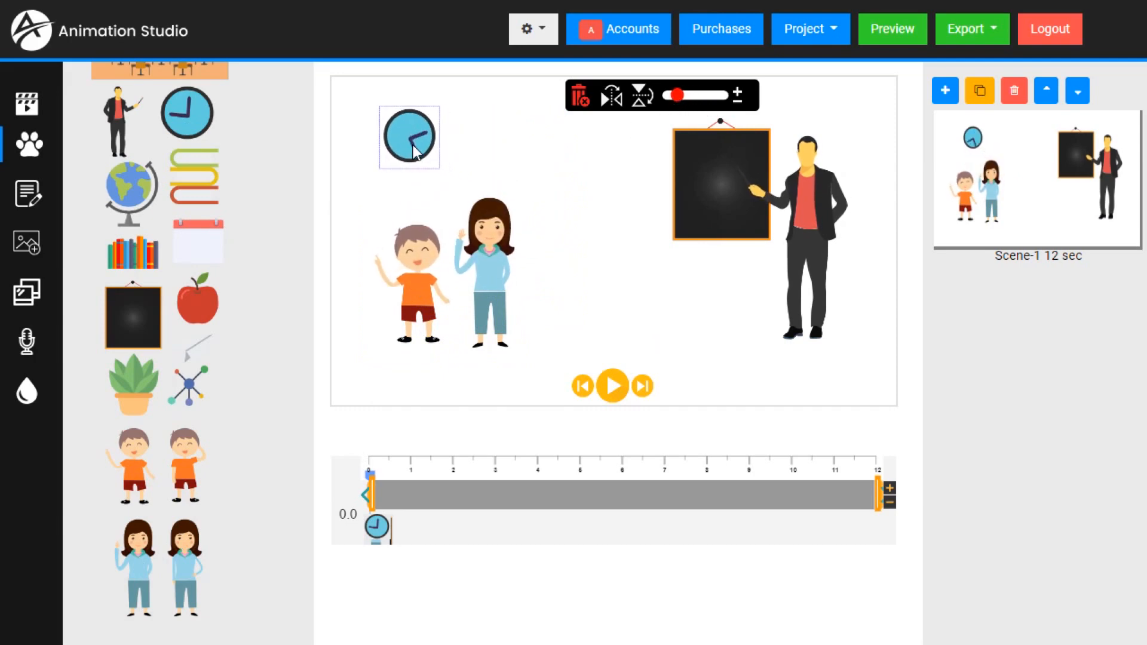
left_click(618, 296)
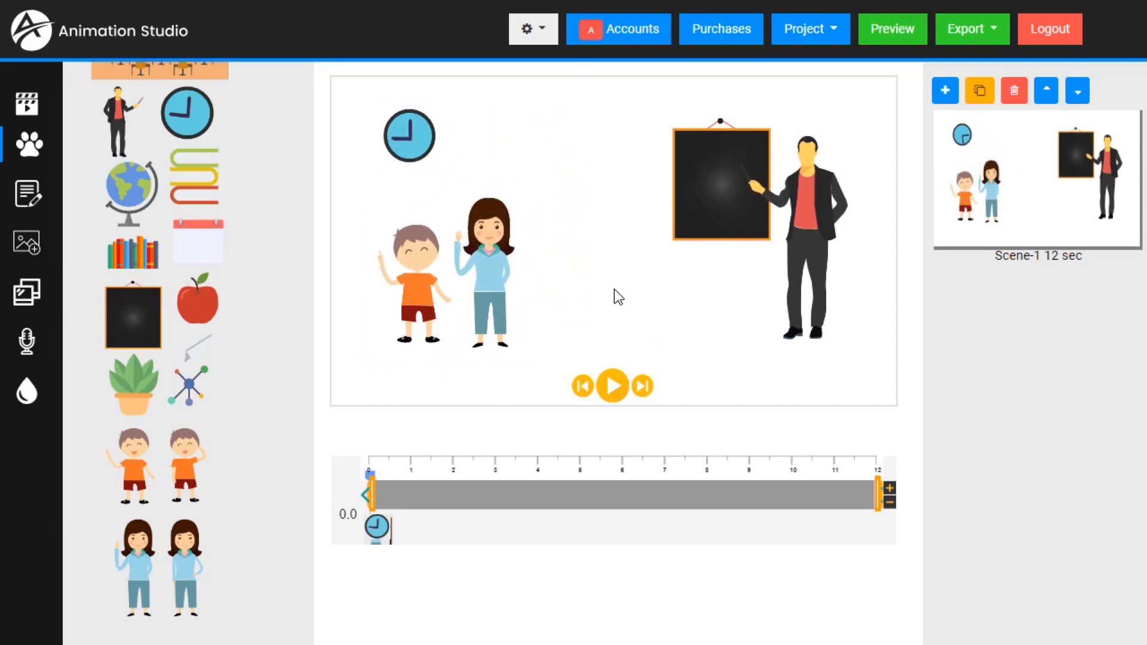
left_click(505, 314)
left_click(414, 314)
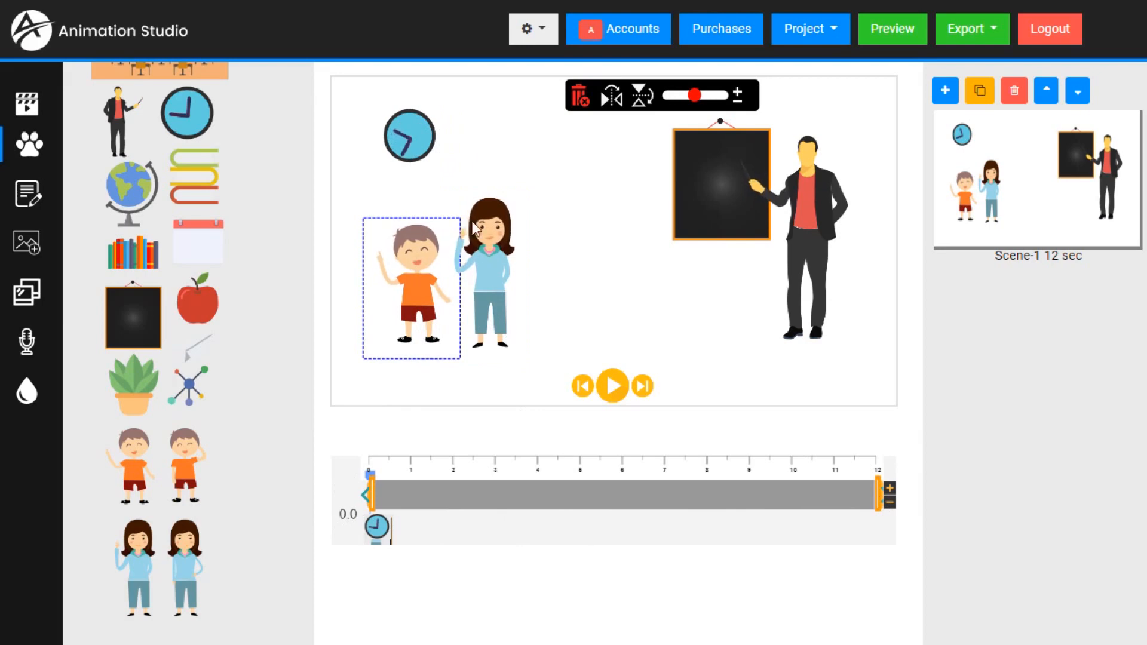
left_click(481, 262)
left_click(717, 221)
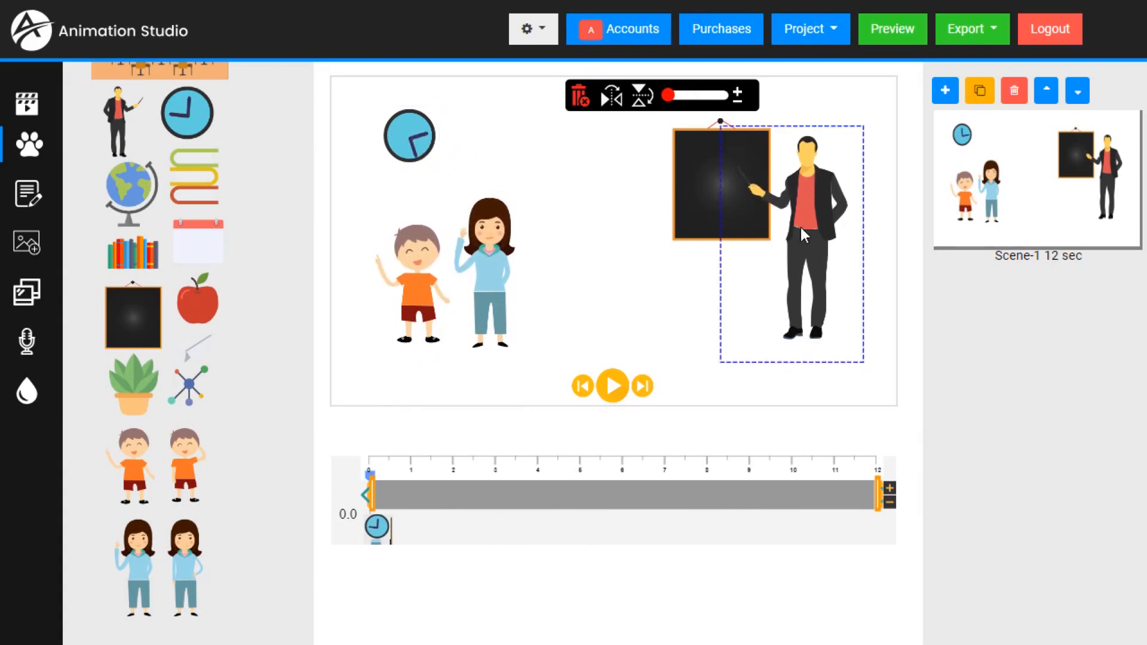
left_click(706, 191)
left_click(483, 285)
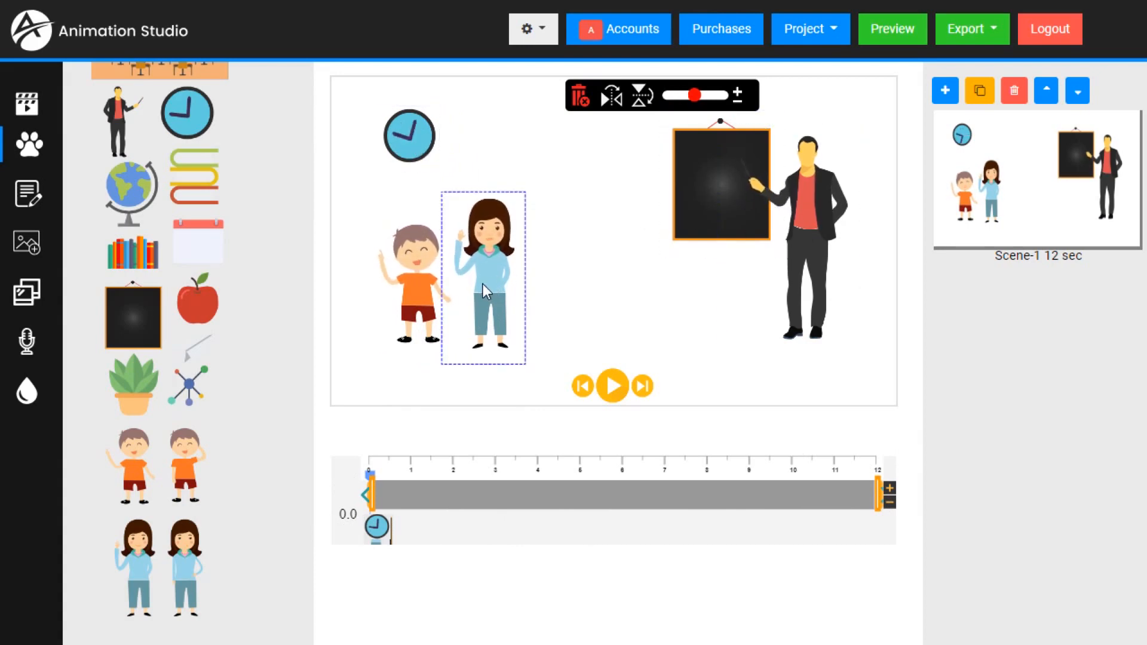
- Delay the boy's start on the timeline to 2 seconds and play the scene from the beginning to check his entrance
left_click(422, 294)
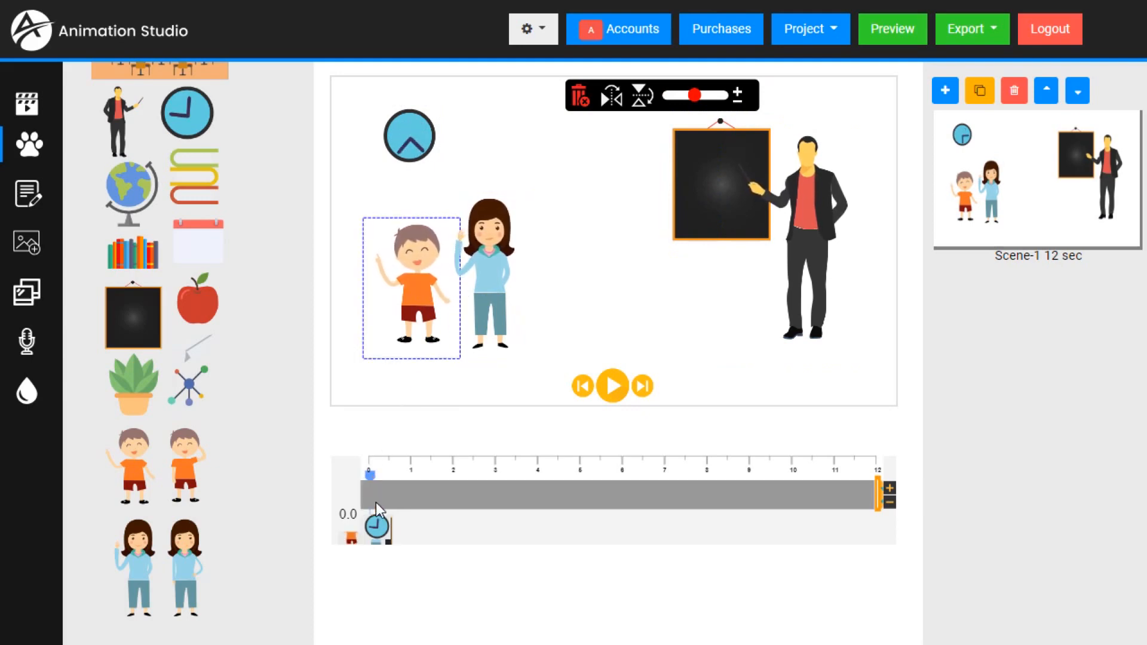
left_click_drag(411, 507, 489, 517)
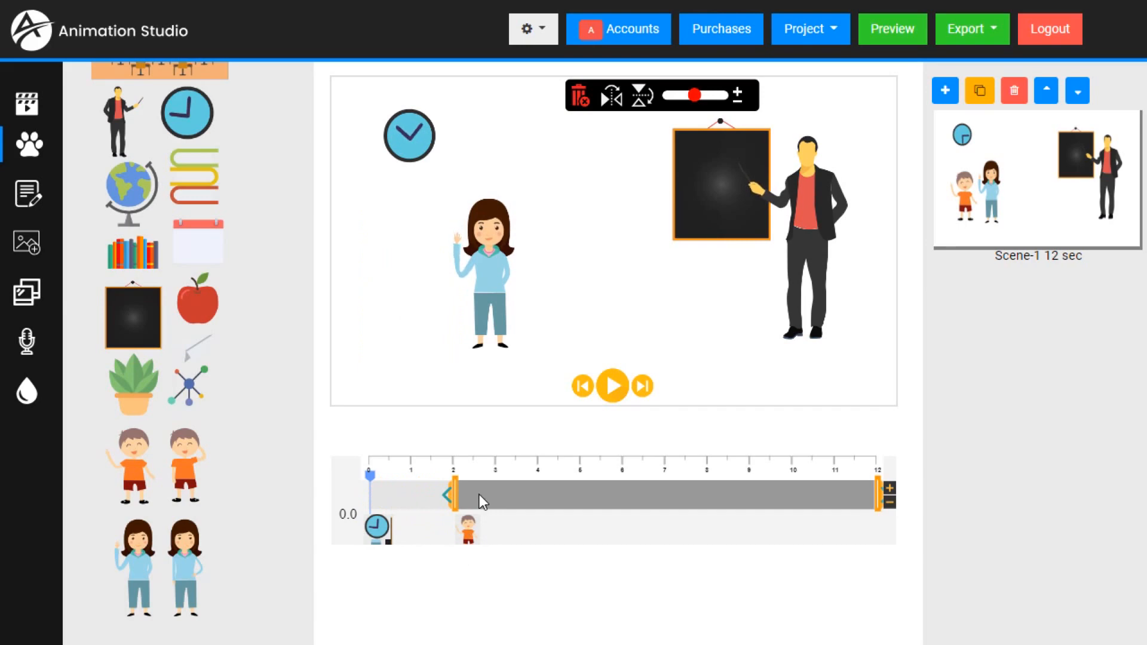
left_click_drag(375, 487, 350, 478)
left_click(607, 384)
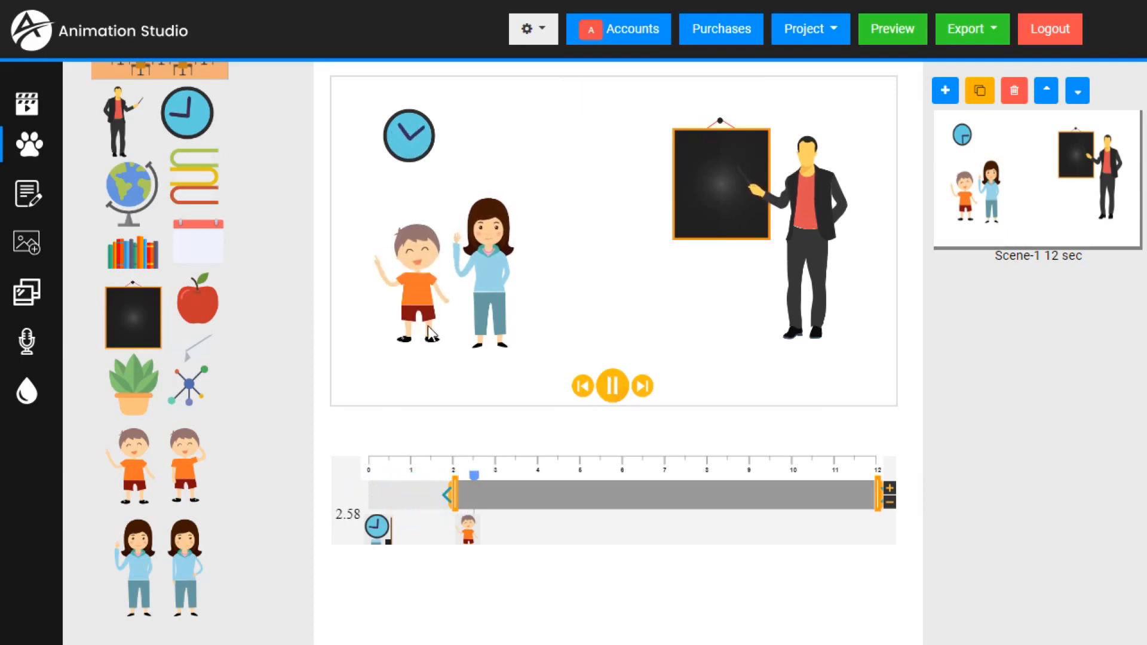
left_click(619, 384)
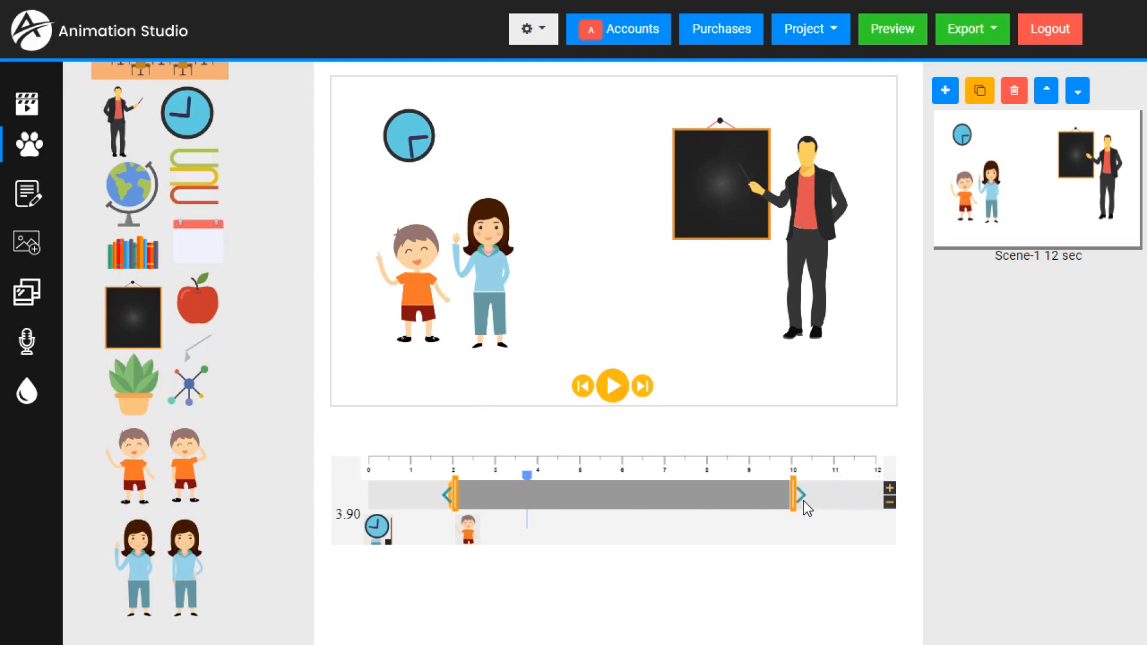
- Extend the boy's time on the timeline so that it ends at about 11.2 seconds
left_click_drag(794, 501, 863, 501)
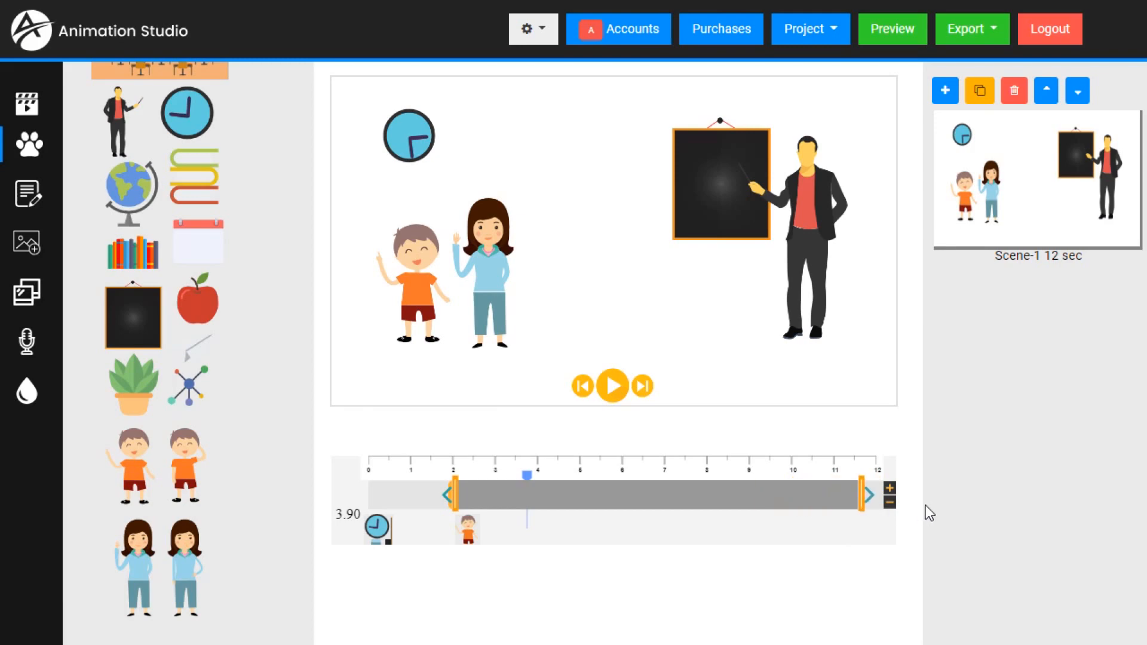
left_click_drag(929, 513, 874, 508)
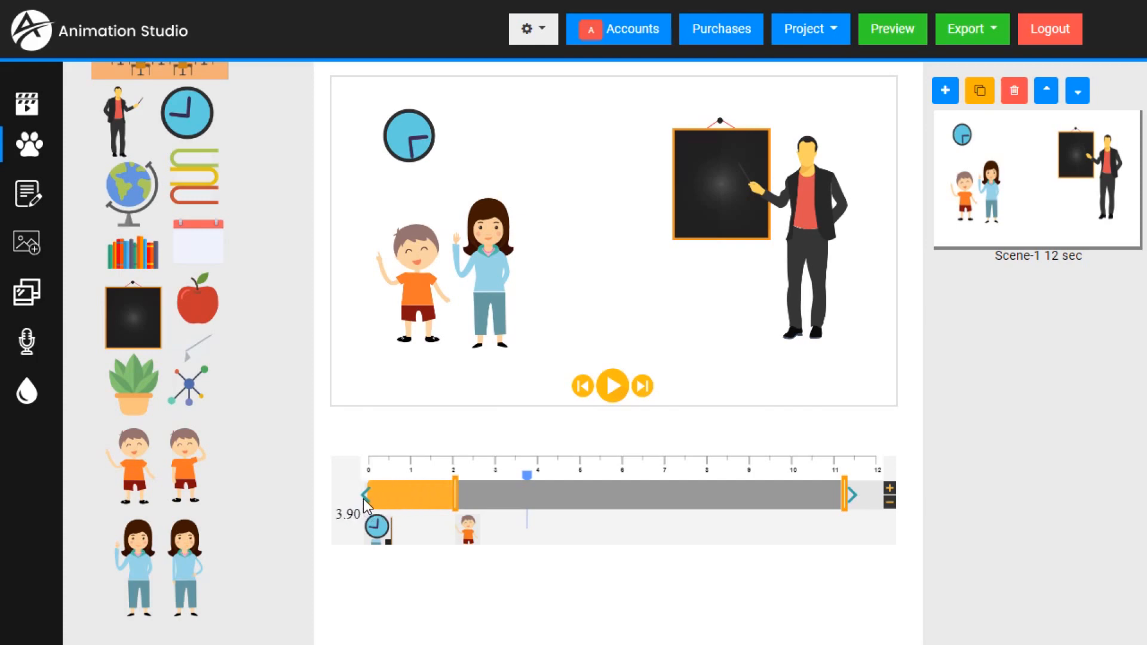
- Preview the entrance effects available for the boy one after another, from the plane fly-ins to the zoom and rotation variants
left_click(364, 500)
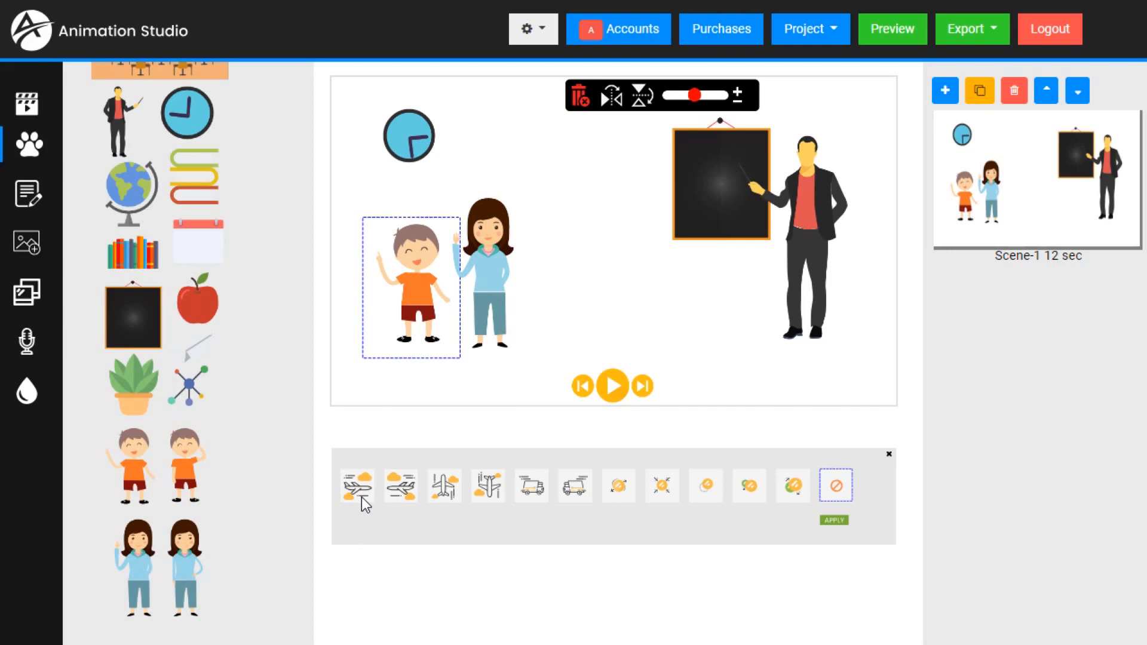
left_click(361, 496)
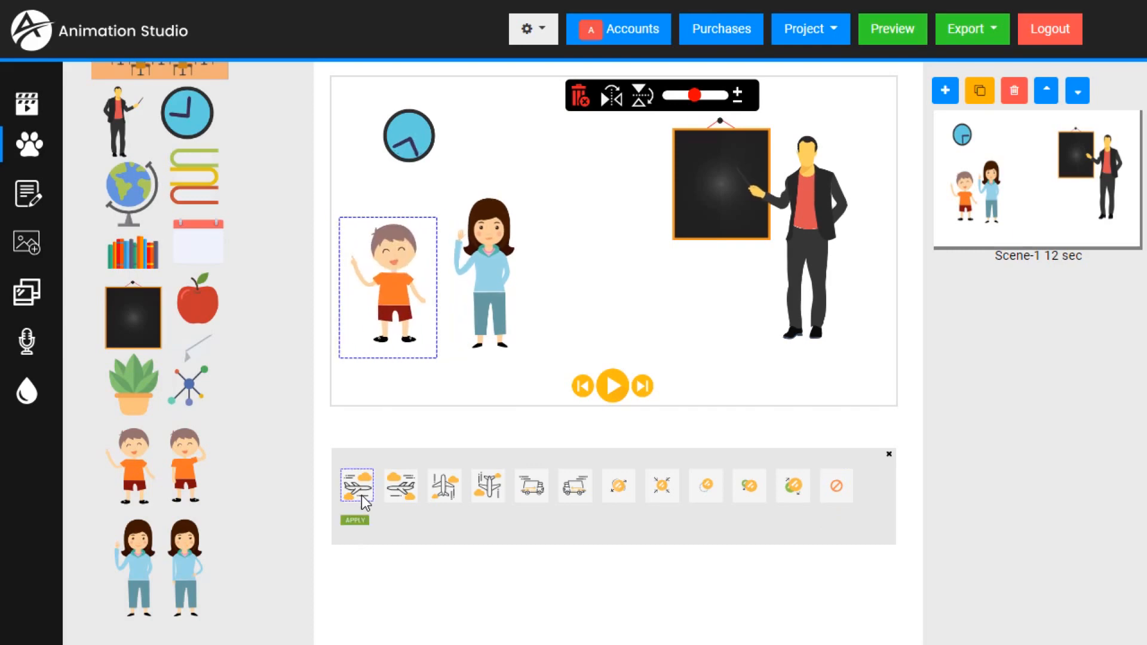
left_click(404, 499)
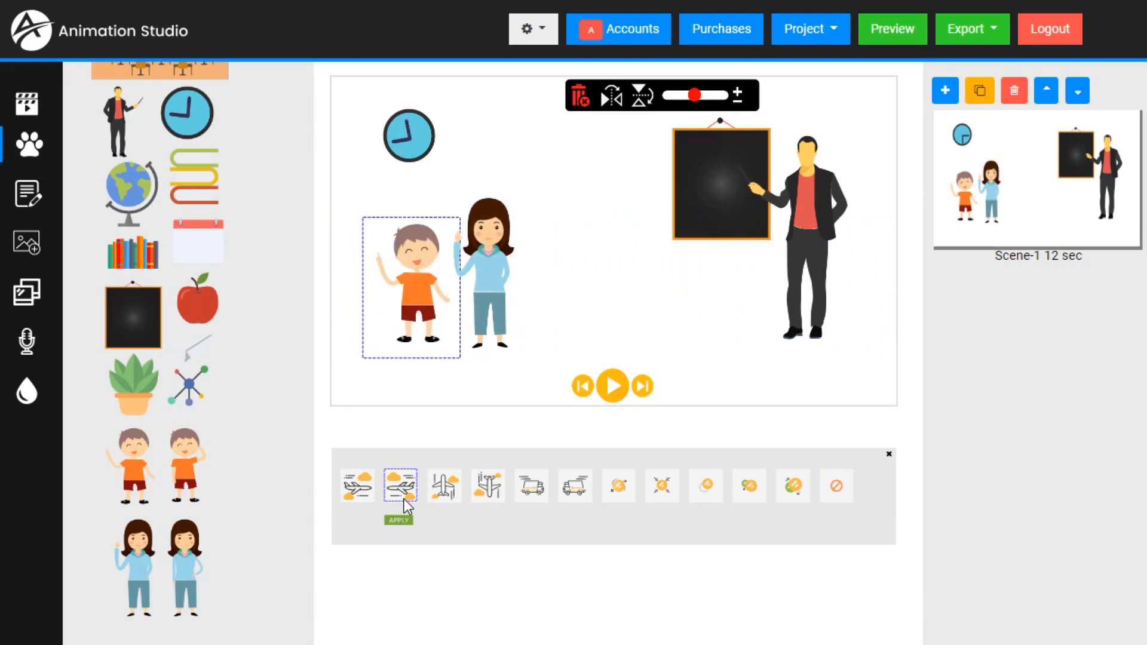
left_click(451, 493)
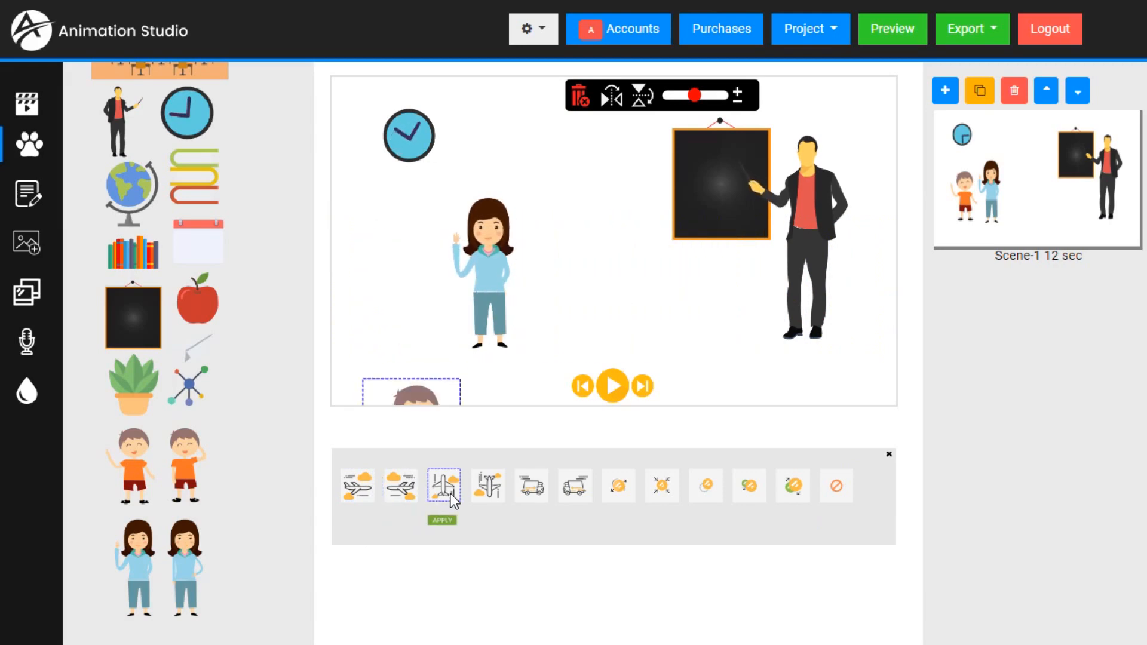
left_click(492, 495)
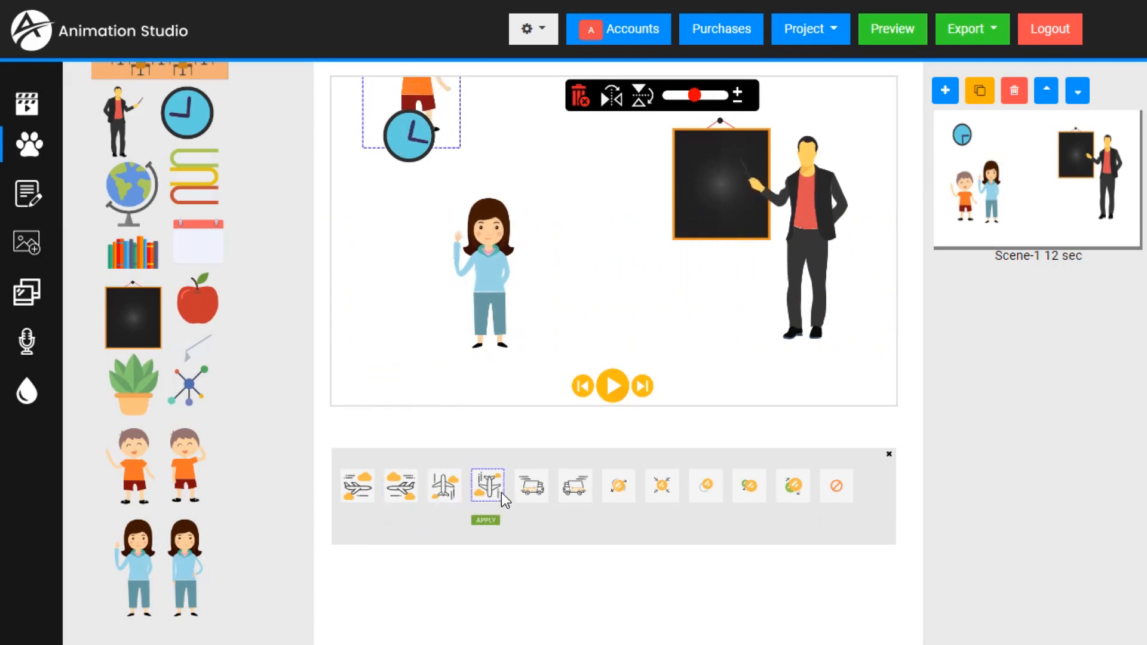
left_click(534, 495)
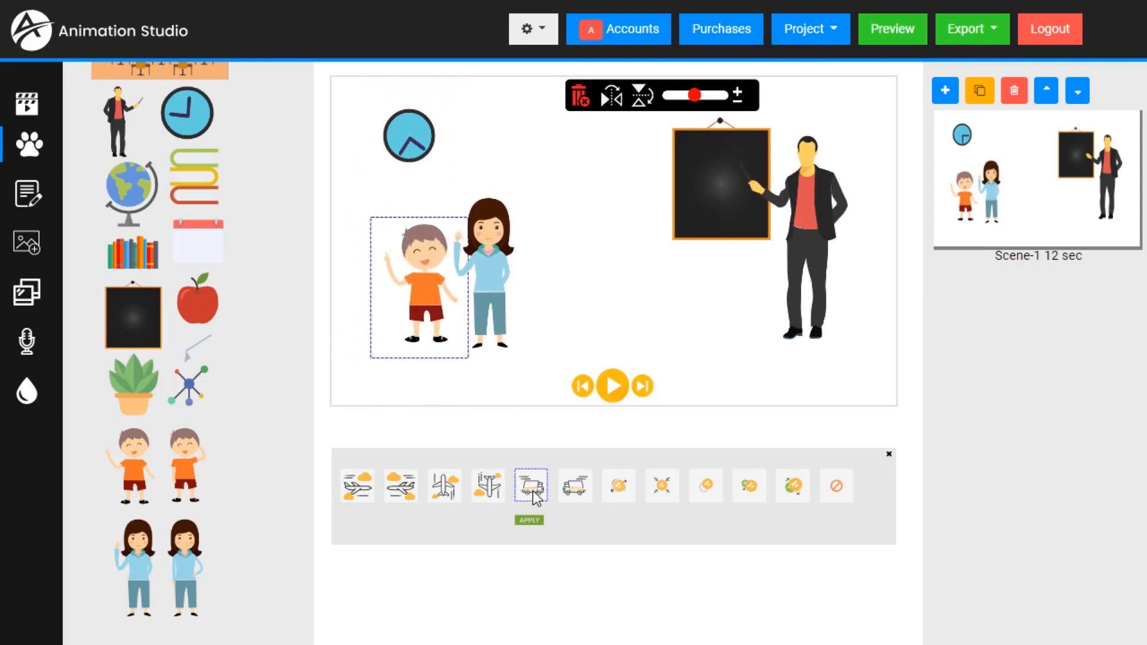
left_click(575, 489)
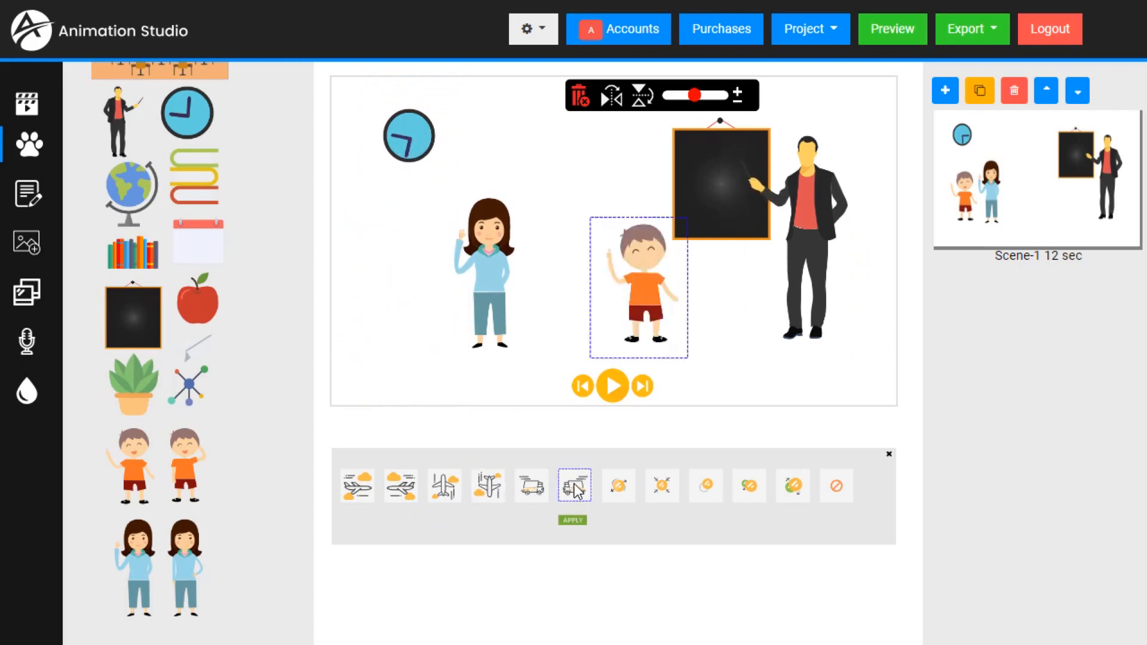
left_click(620, 487)
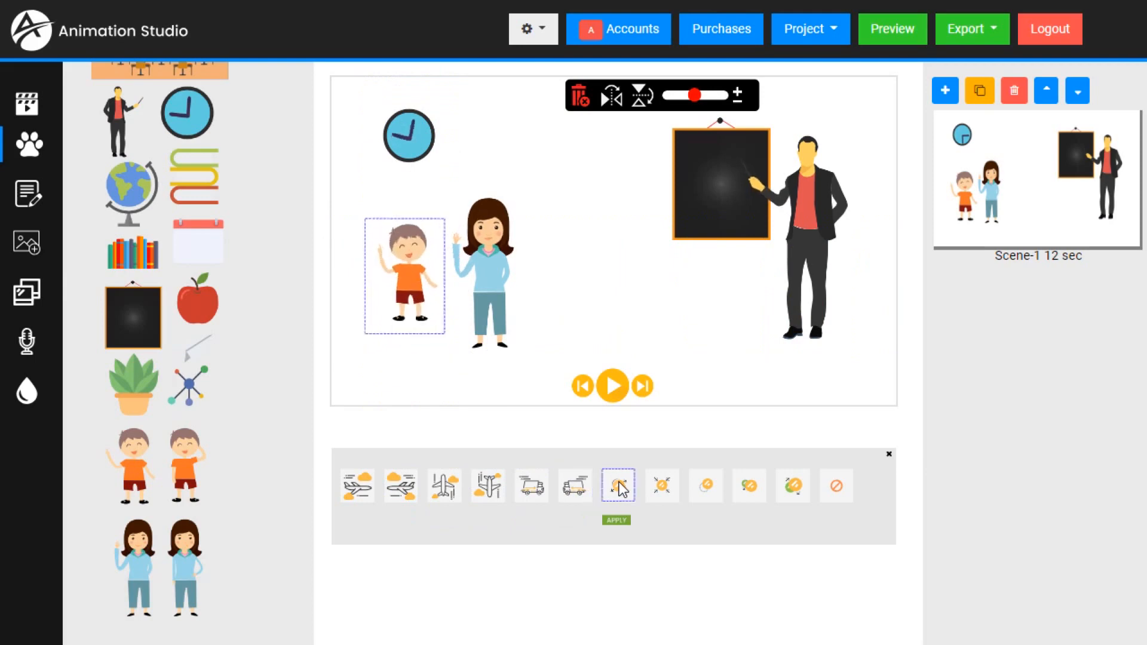
left_click(662, 487)
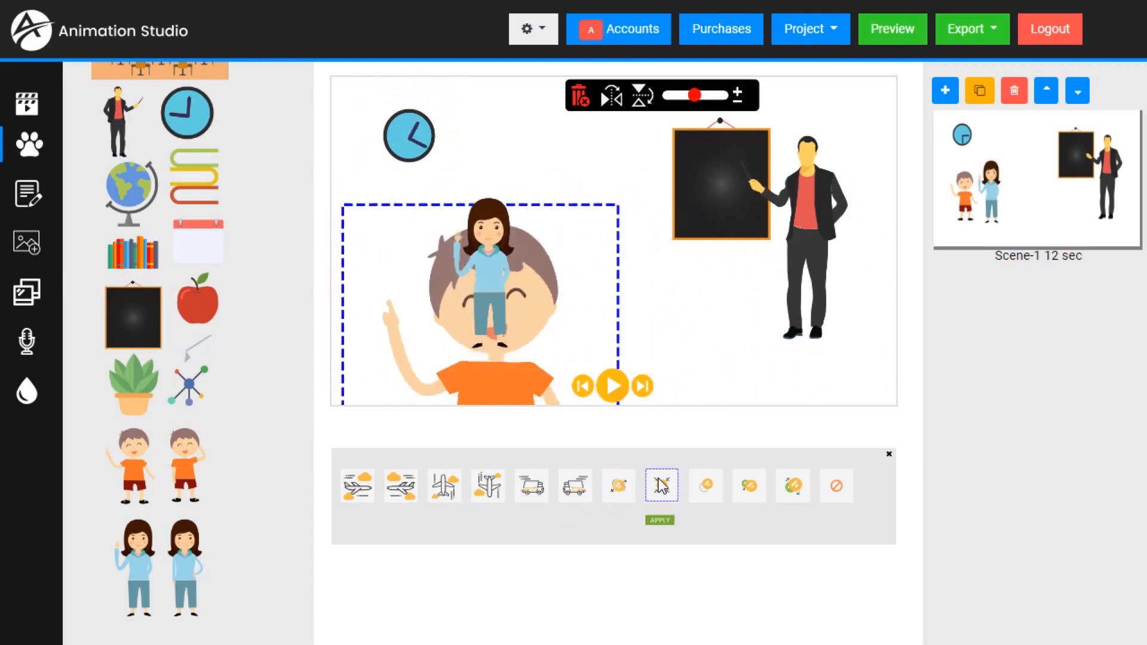
left_click(706, 487)
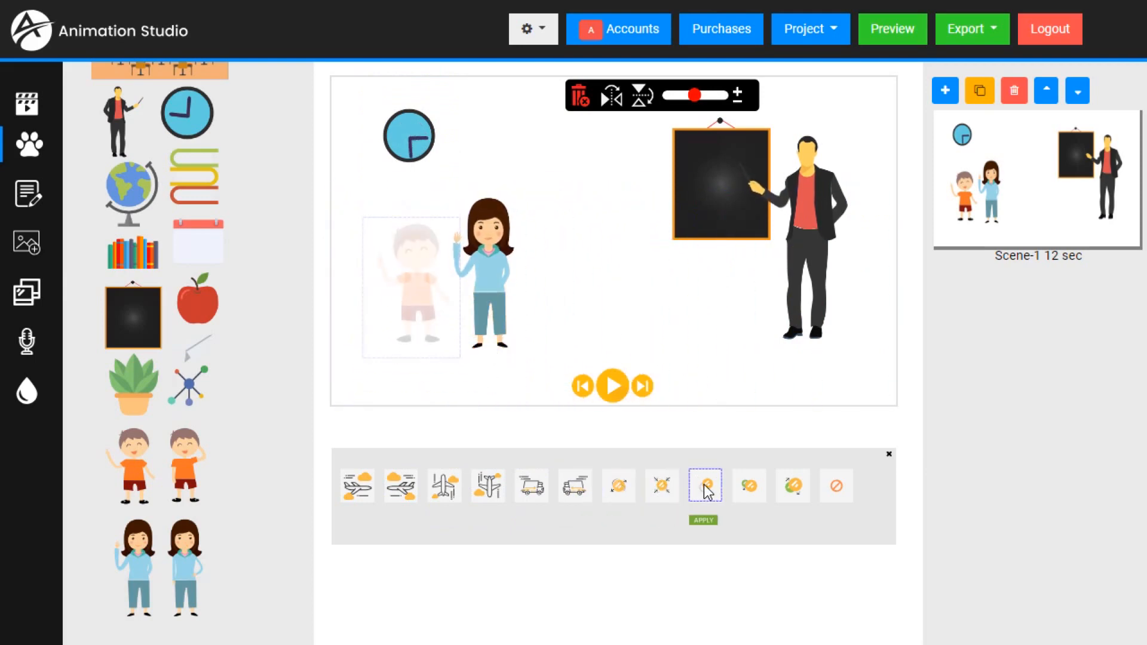
left_click(761, 486)
left_click(793, 487)
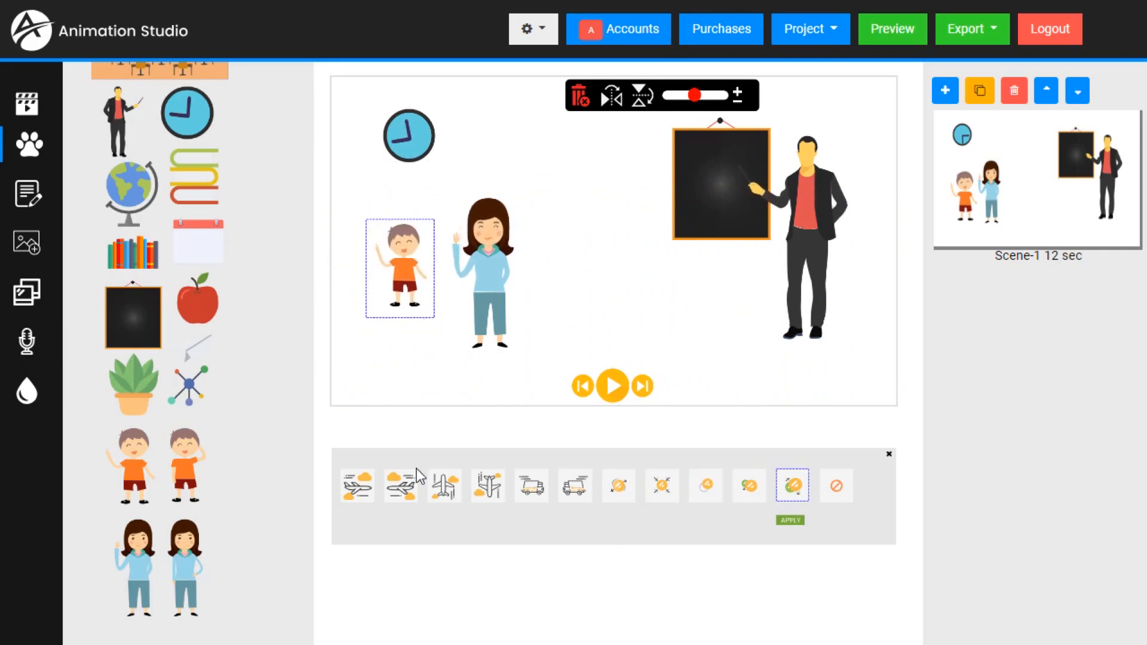
- Apply the fly-in from the left as the boy's entrance effect and play the scene from near the beginning to check it
left_click(359, 489)
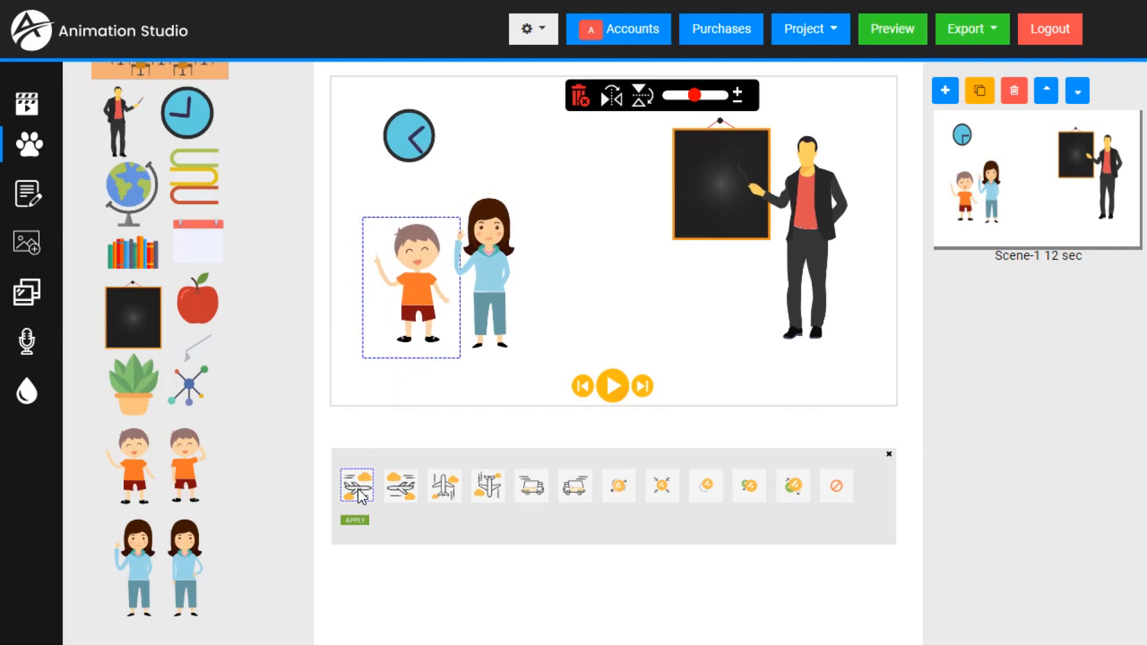
left_click(355, 521)
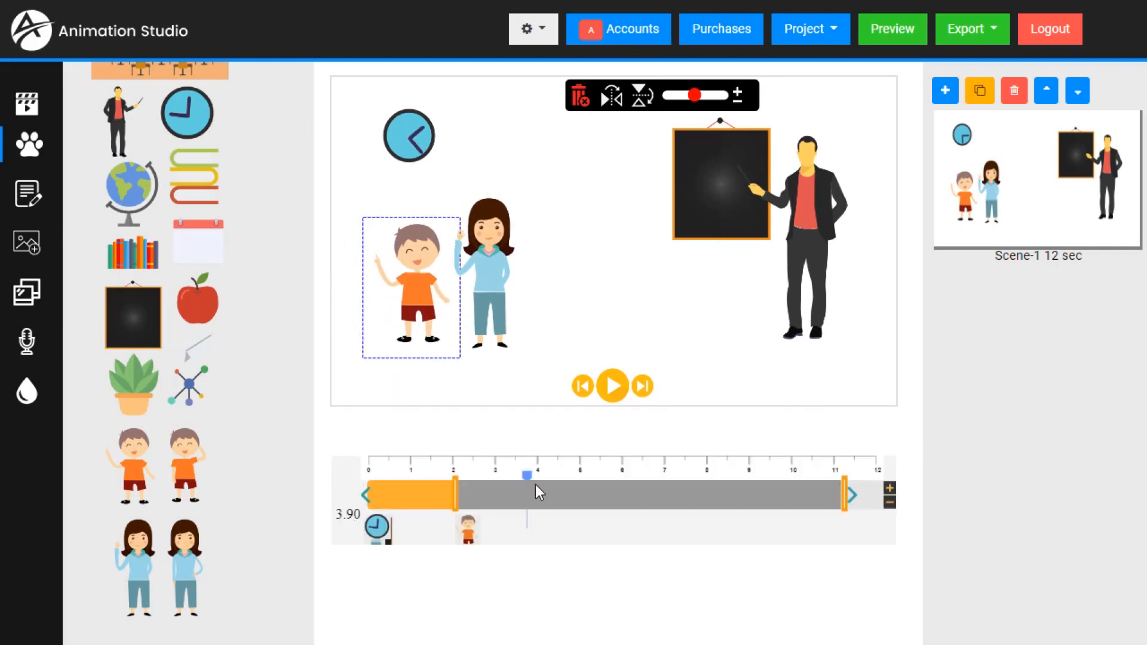
mouse_move(528, 479)
left_mouse_down()
mouse_move(350, 492)
mouse_move(379, 478)
left_mouse_up()
left_click(622, 387)
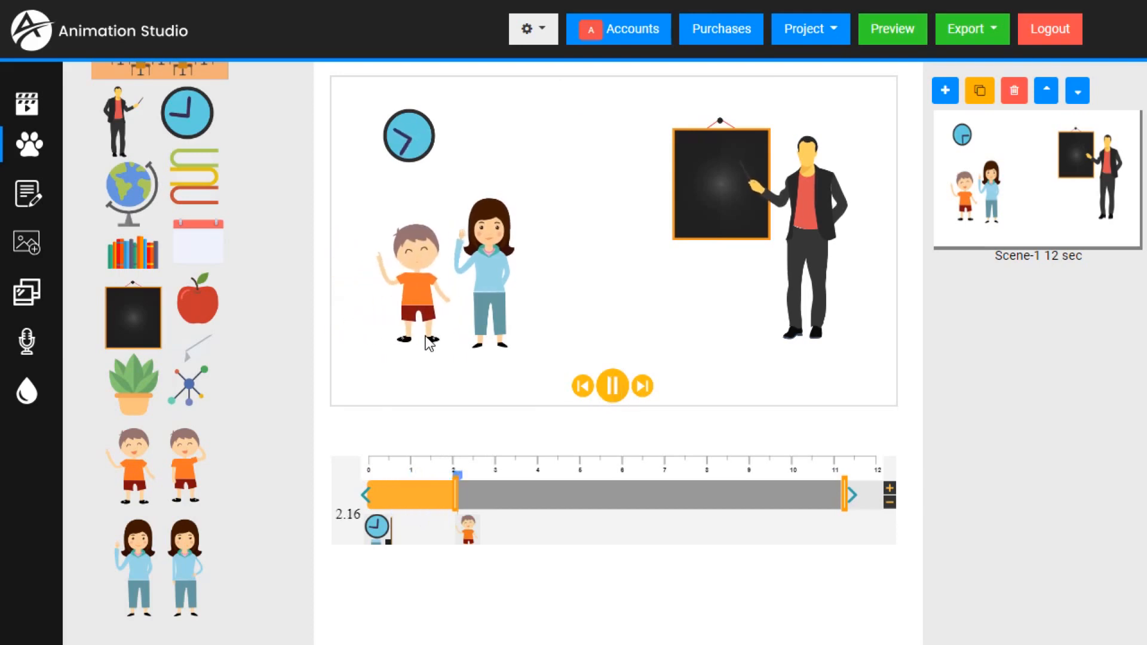
left_click(615, 386)
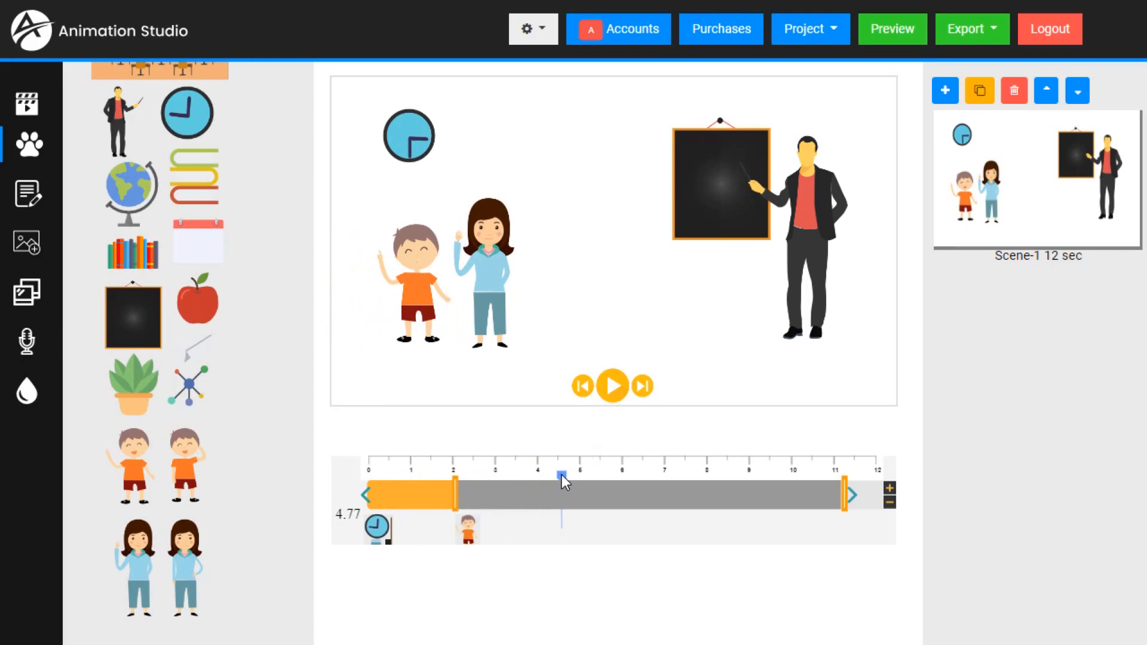
left_click_drag(562, 474, 515, 491)
- Look through the audio library's uploaded audios, media upload area and professional voiceovers, then leave it without adding anything
left_click(29, 346)
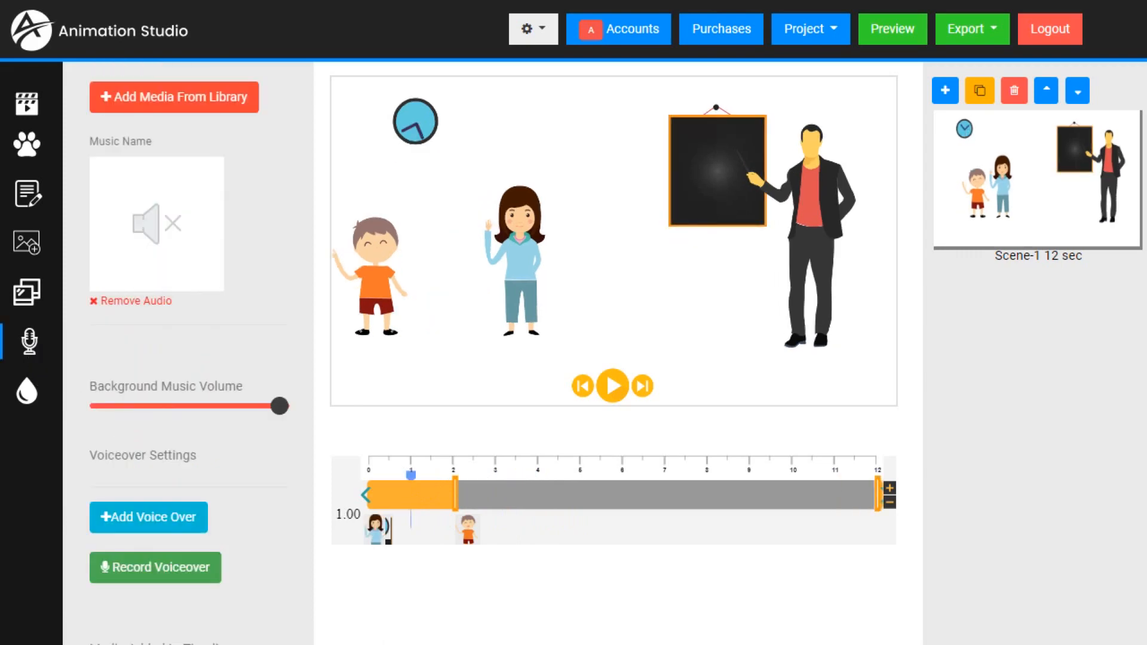
left_click(152, 96)
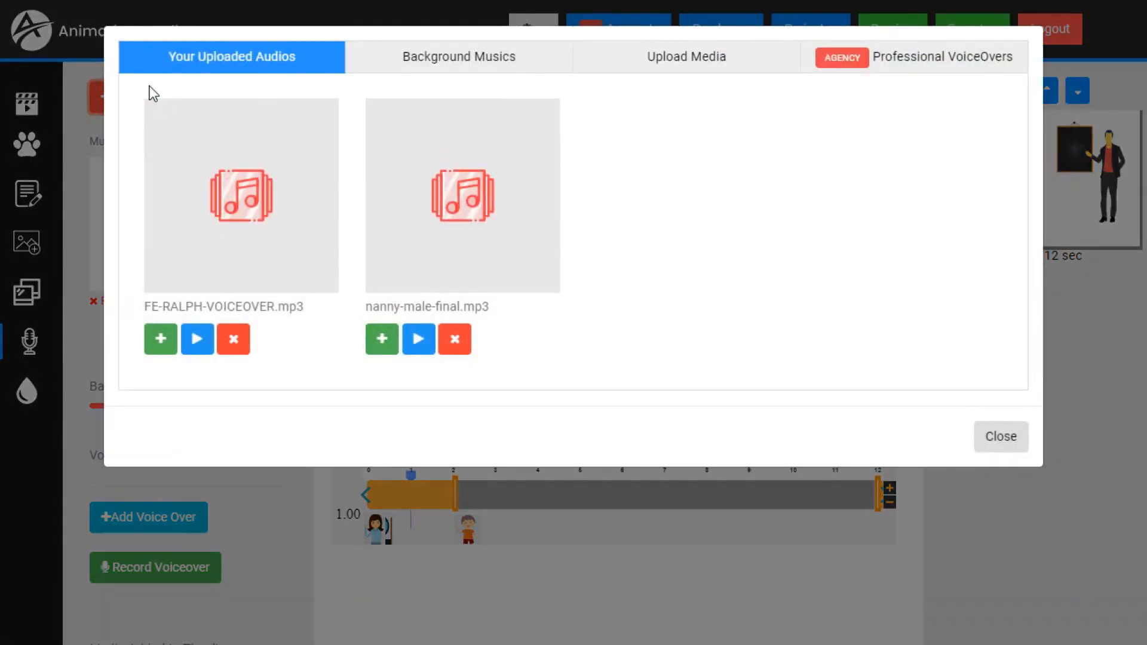
left_click(673, 63)
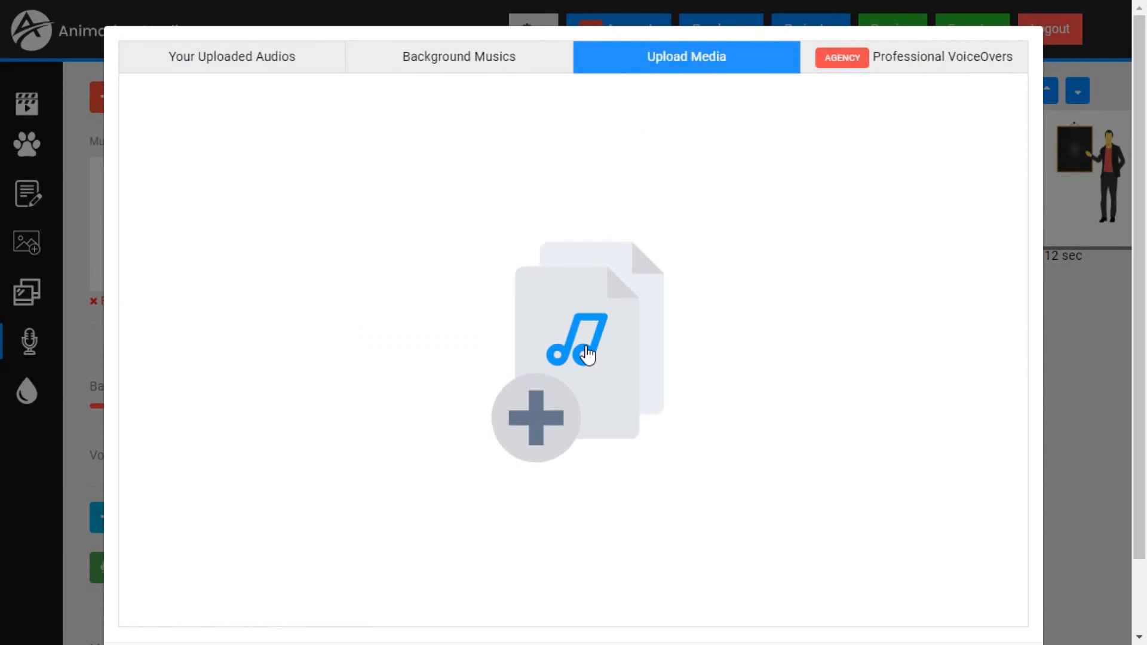
left_click(936, 70)
scroll(549, 278, "down", 5)
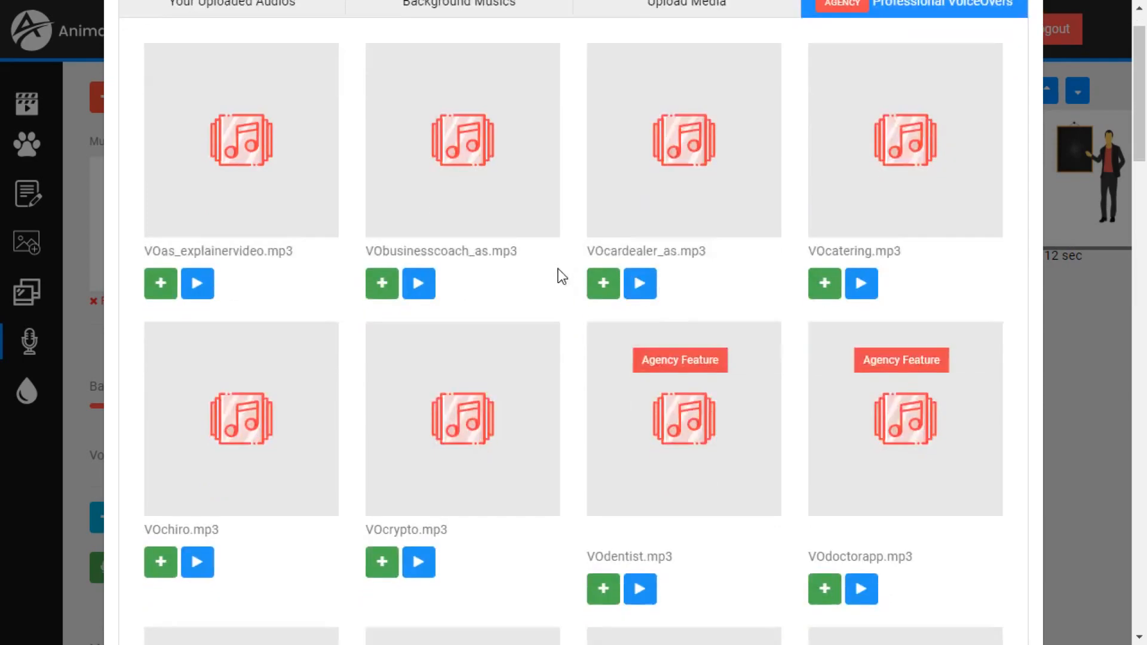
scroll(534, 283, "down", 20)
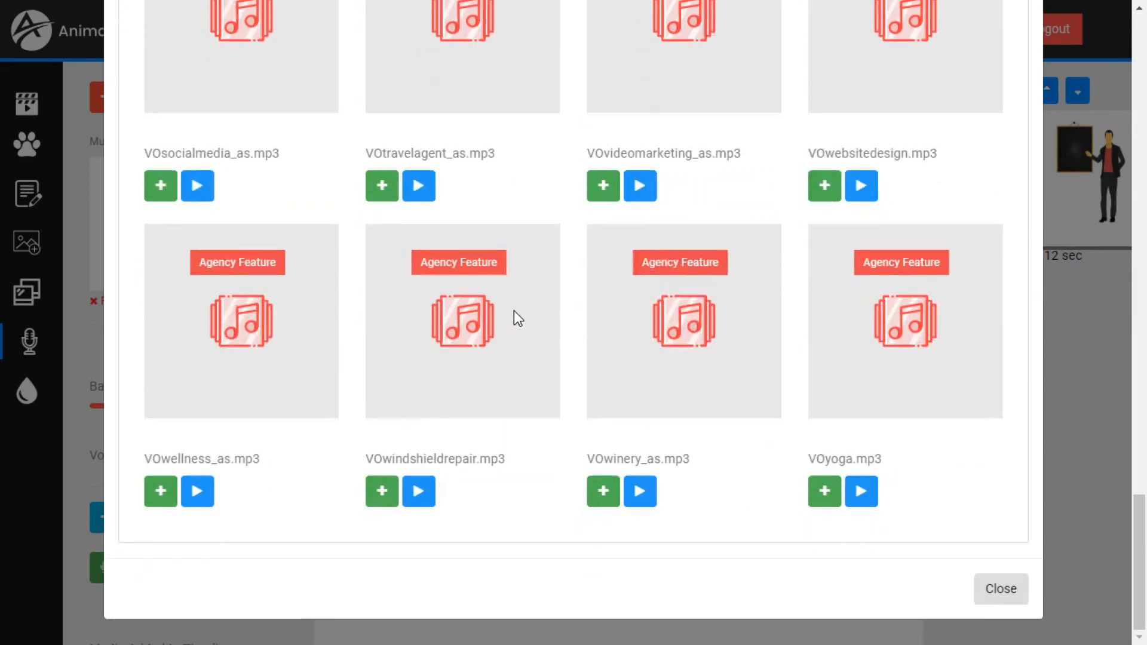
left_click(1002, 604)
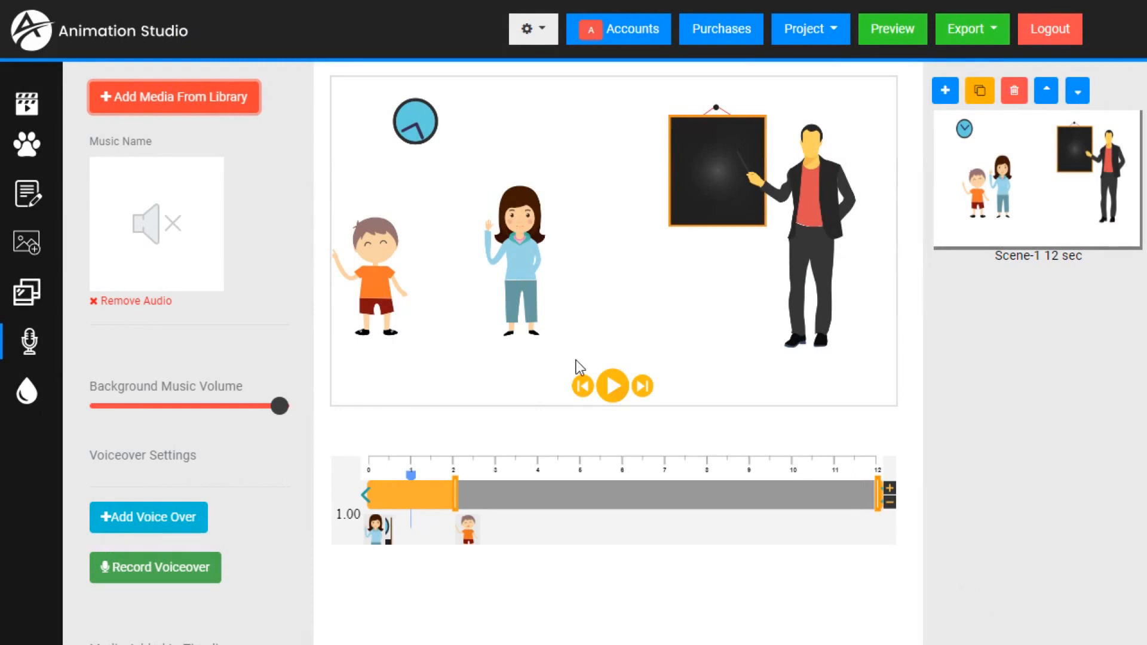
- Open the text-to-voice creator for adding a voice-over to the scene
left_click(25, 345)
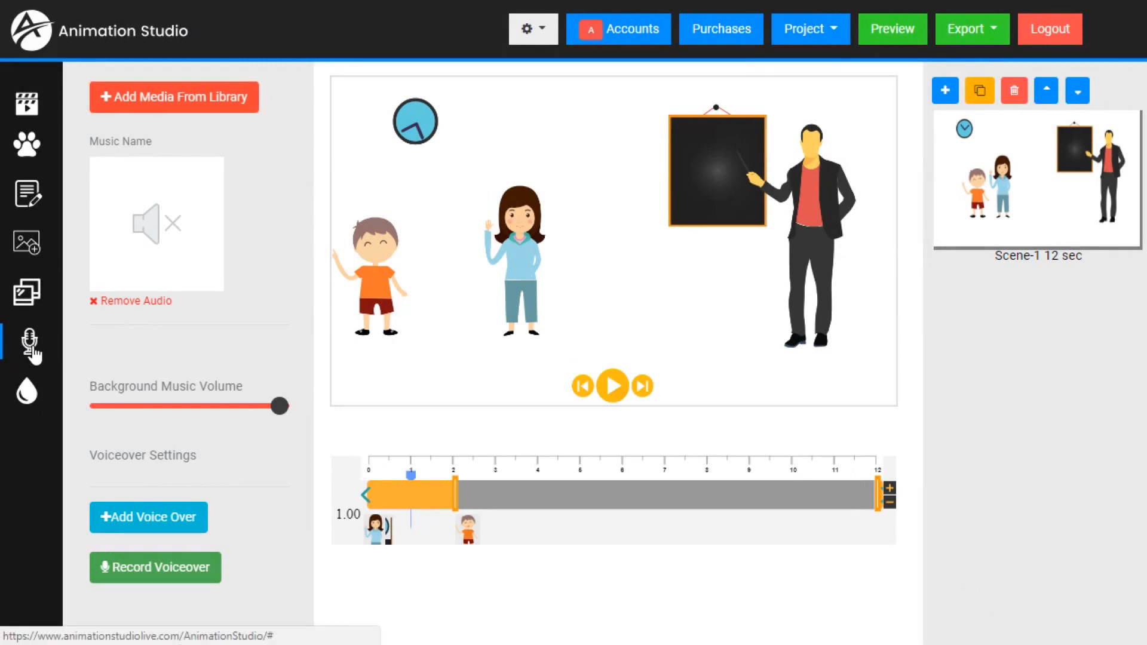
scroll(211, 374, "down", 1)
scroll(211, 374, "down", 4)
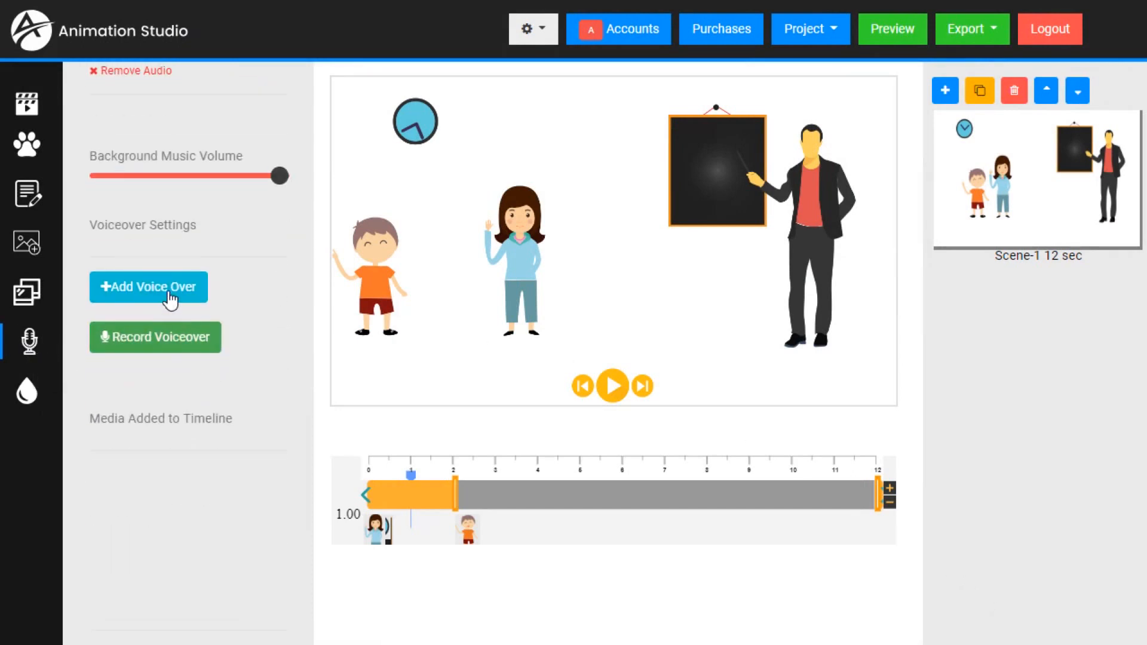
left_click(170, 292)
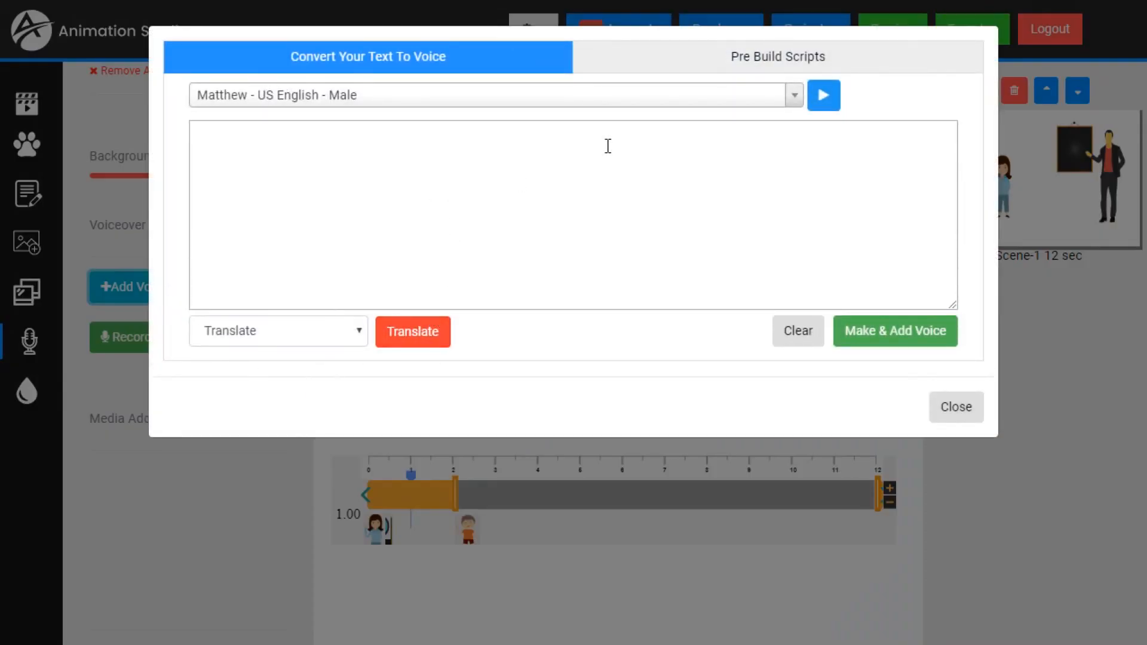
- Examine the pre-built voice-over scripts for Optometrist and Plumber
left_click(732, 55)
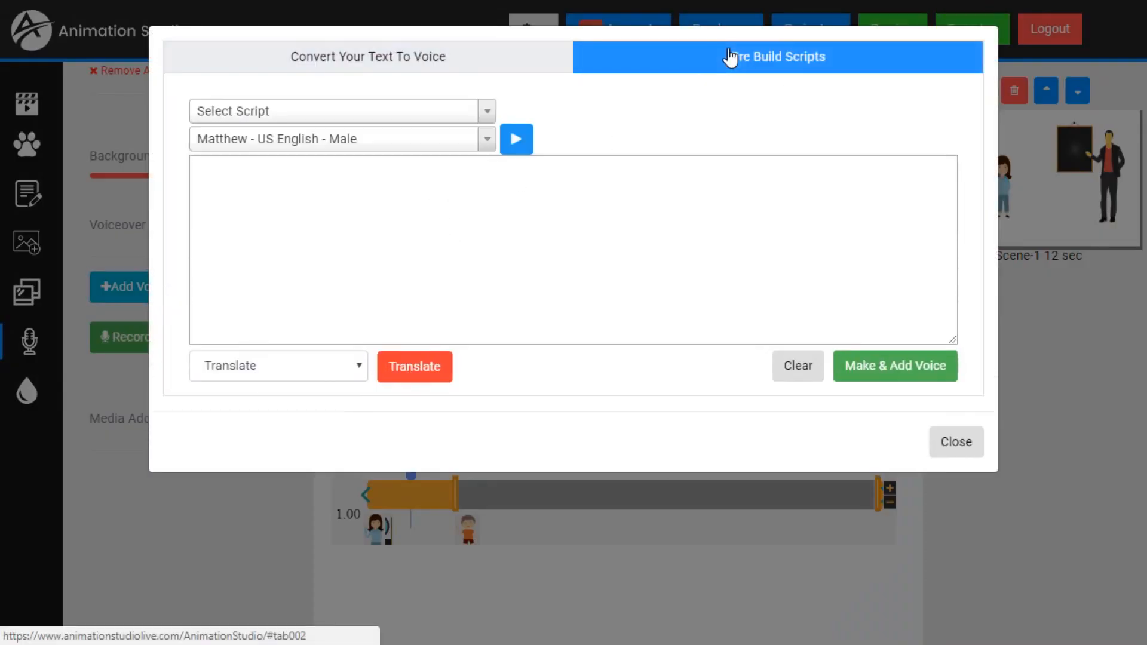
left_click(445, 113)
left_click(245, 232)
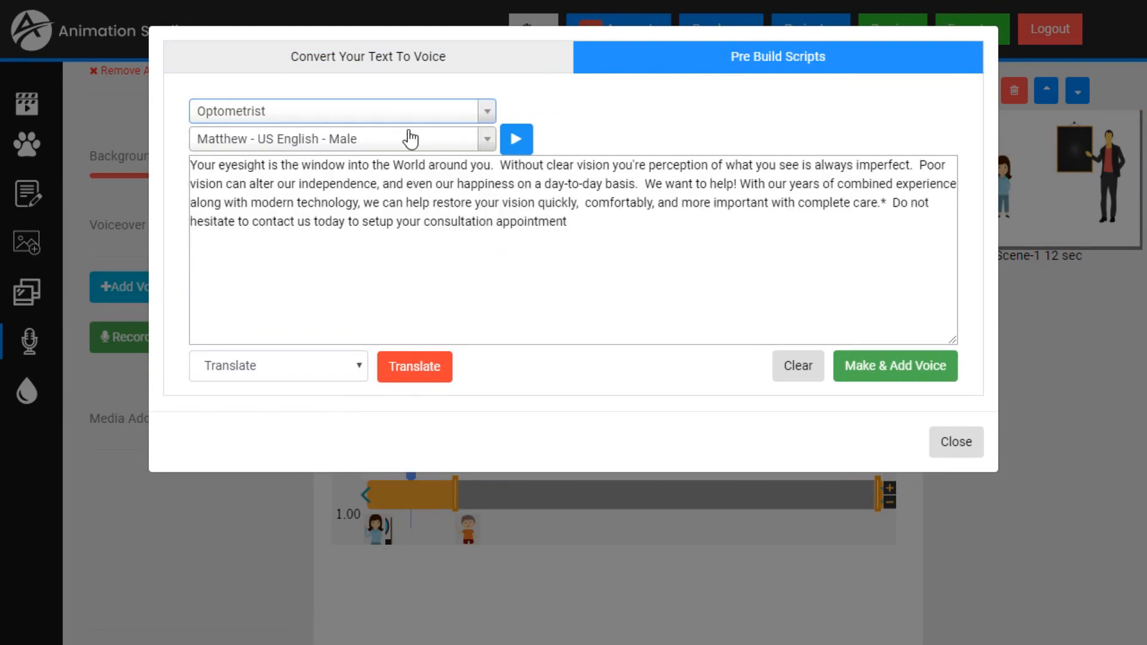
left_click(362, 114)
left_click(275, 293)
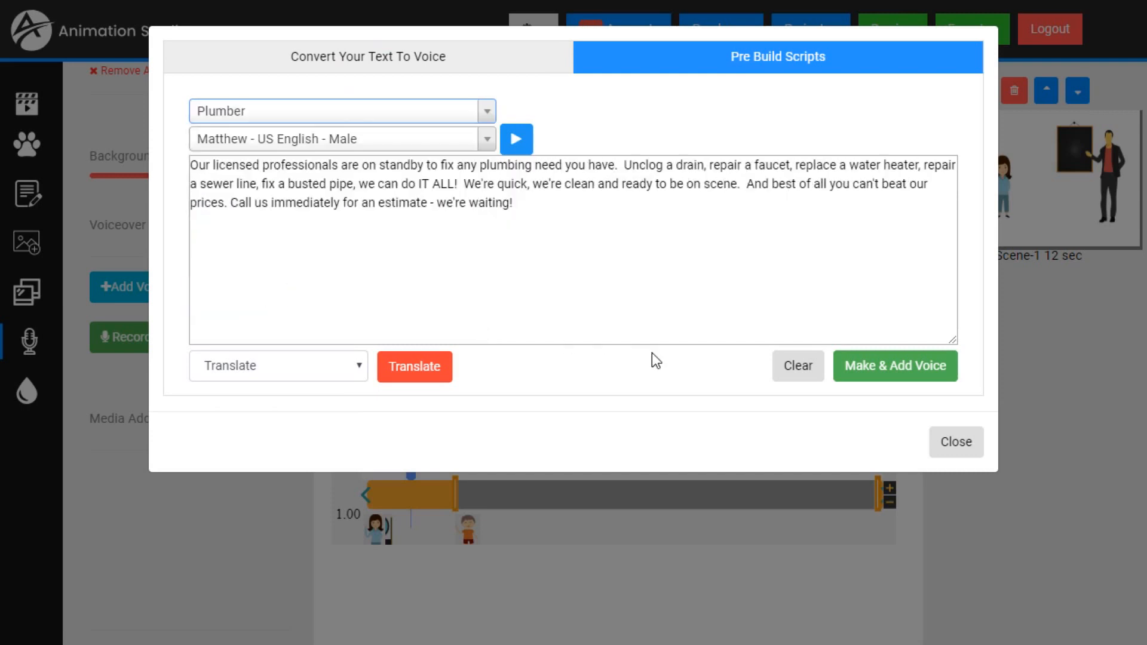
- Enter "Hello Class, How are you today?" as custom text for conversion to voice
left_click(361, 67)
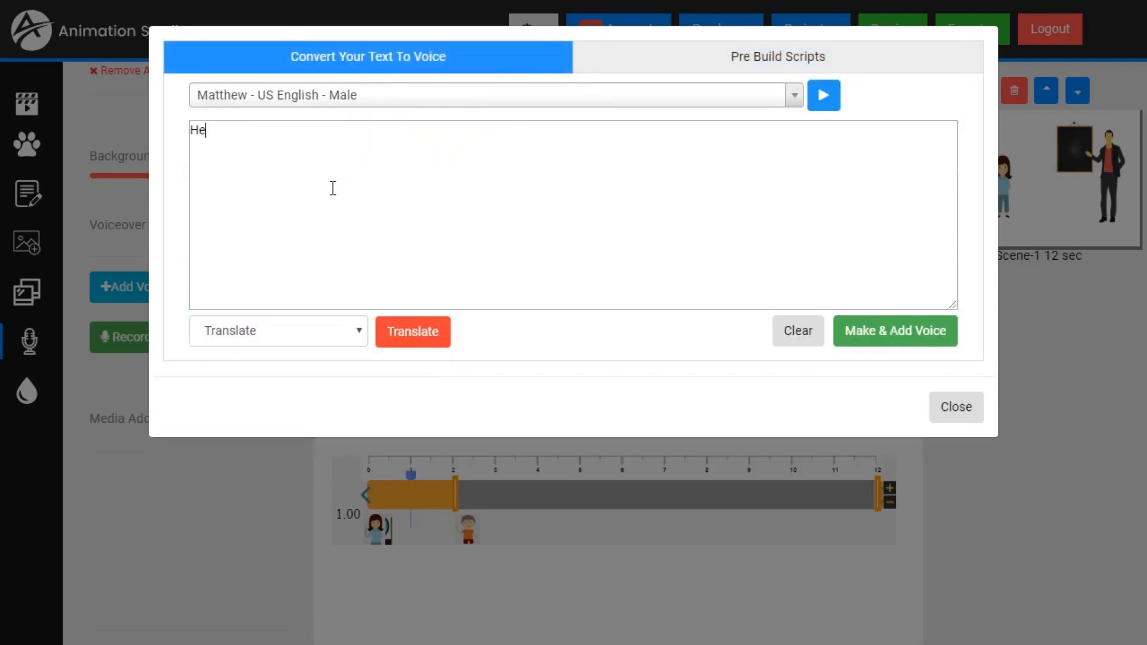
type("Hello Class, How are you today?")
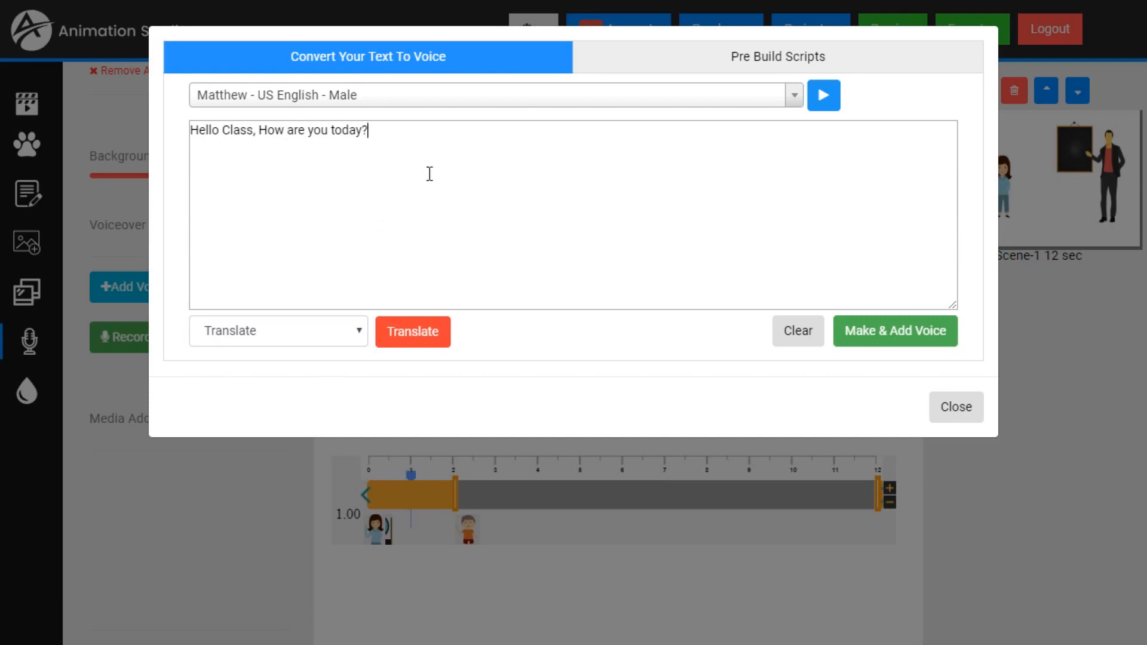
- Choose the "Joey - US English - Male" voice for the text and play its sample
left_click(346, 100)
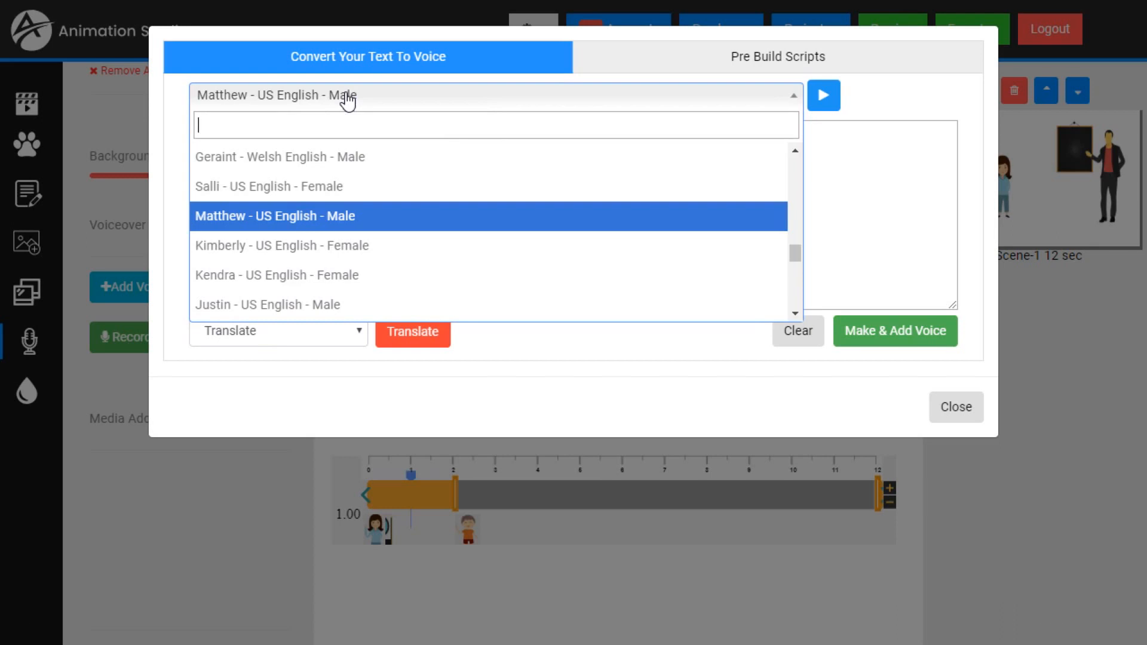
scroll(289, 227, "down", 3)
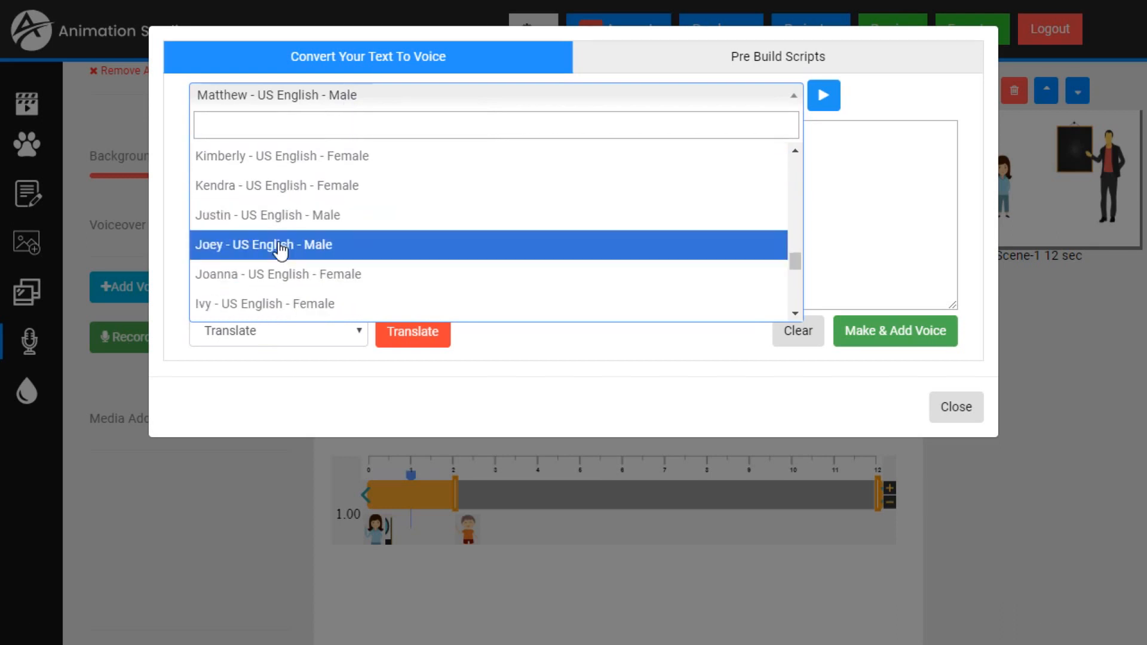
left_click(280, 248)
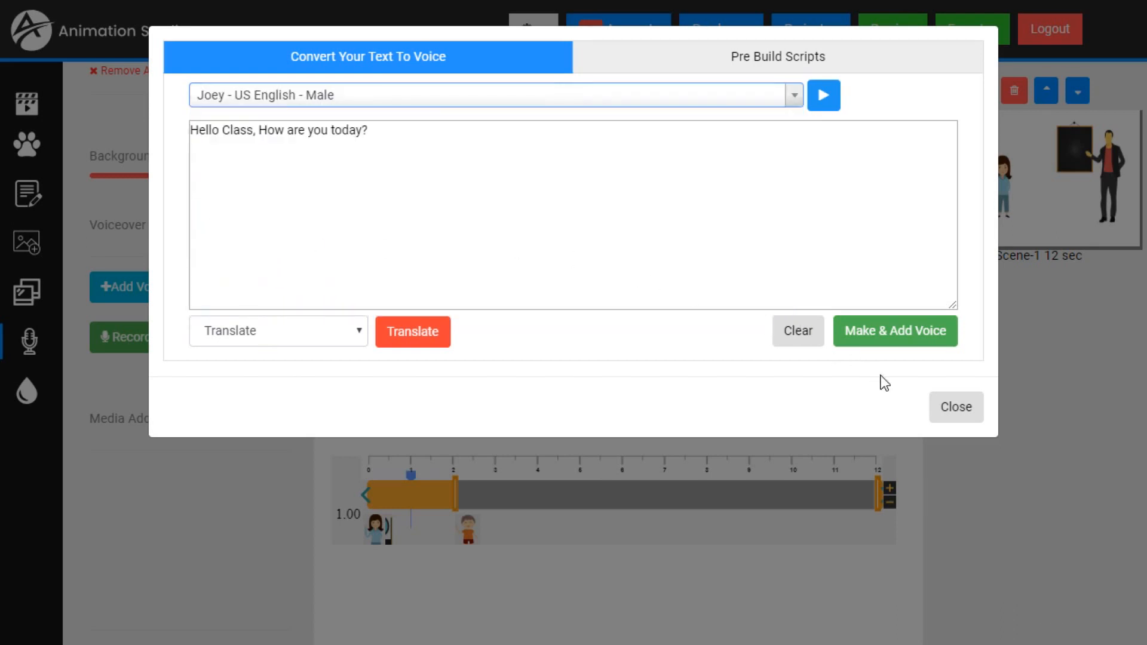
left_click(828, 103)
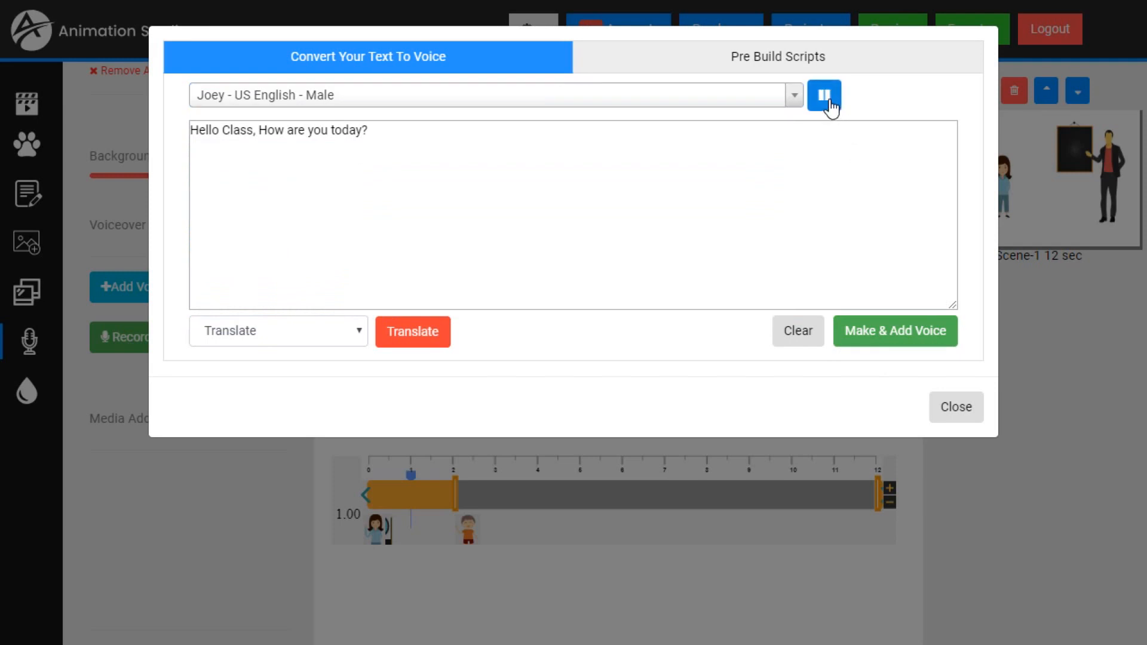
- Try the "Justin - US English - Male" voice for the text and play its sample
left_click(551, 100)
scroll(354, 199, "up", 2)
left_click(312, 255)
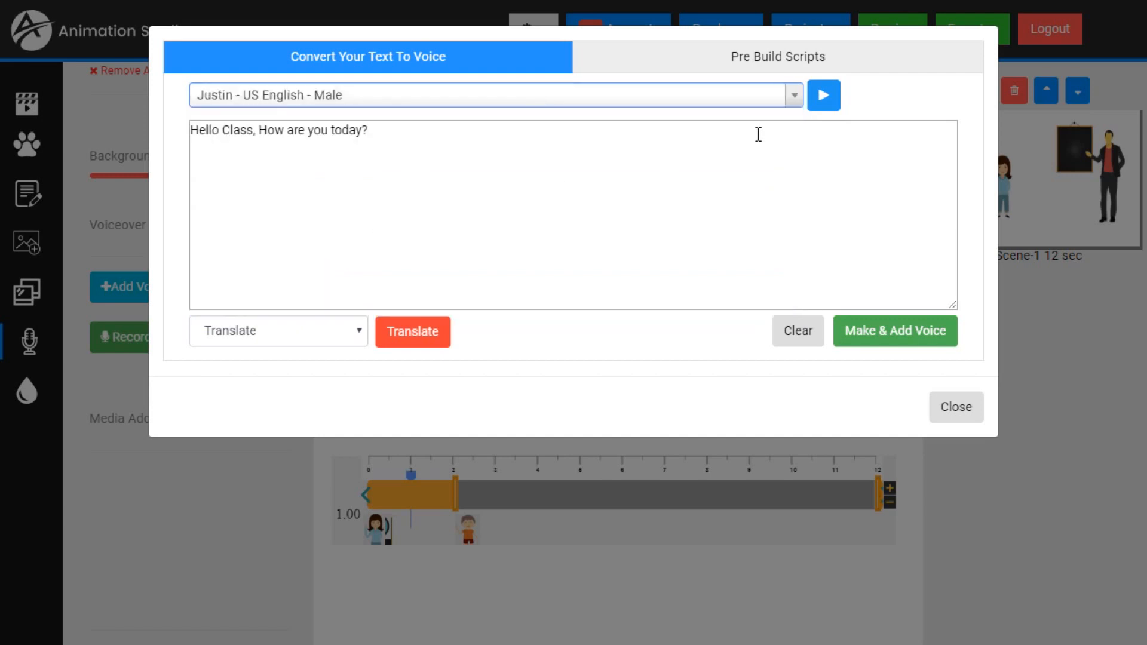
left_click(823, 102)
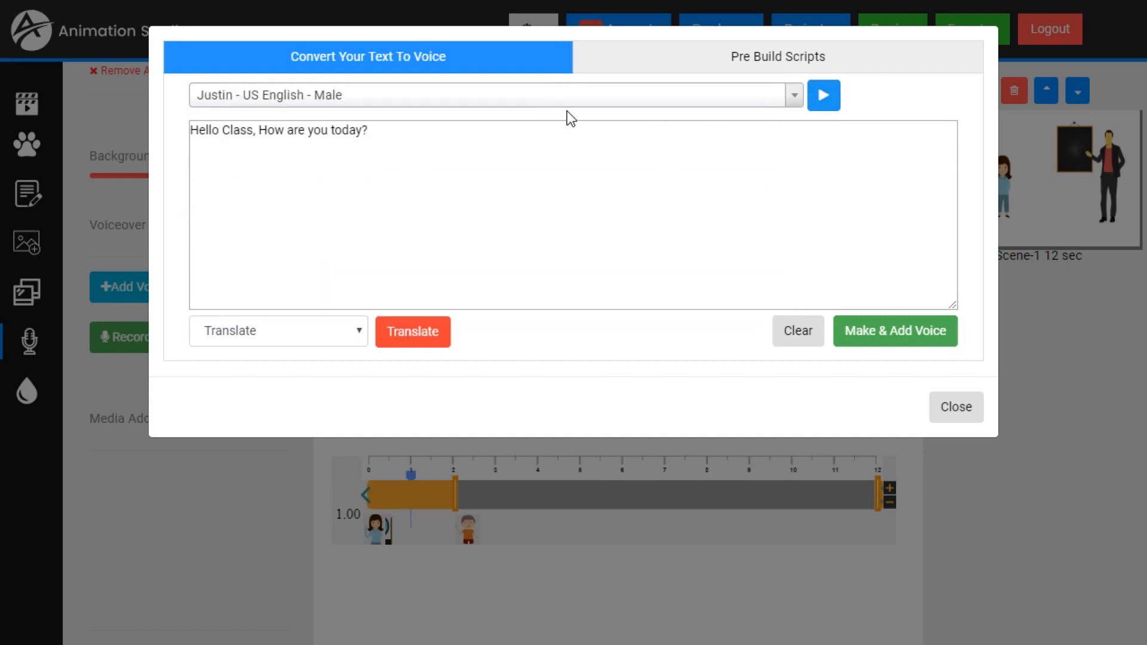
- Try the "Miguel - US Spanish - Male" voice for the text and play its sample
left_click(553, 105)
scroll(359, 205, "up", 3)
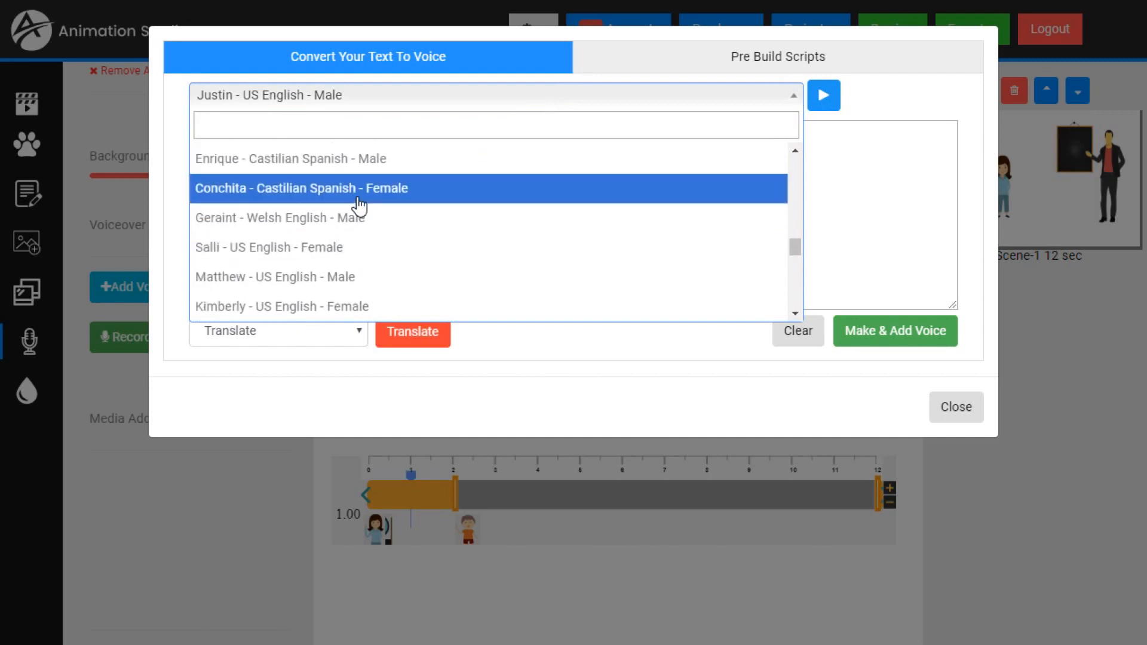
scroll(359, 206, "up", 5)
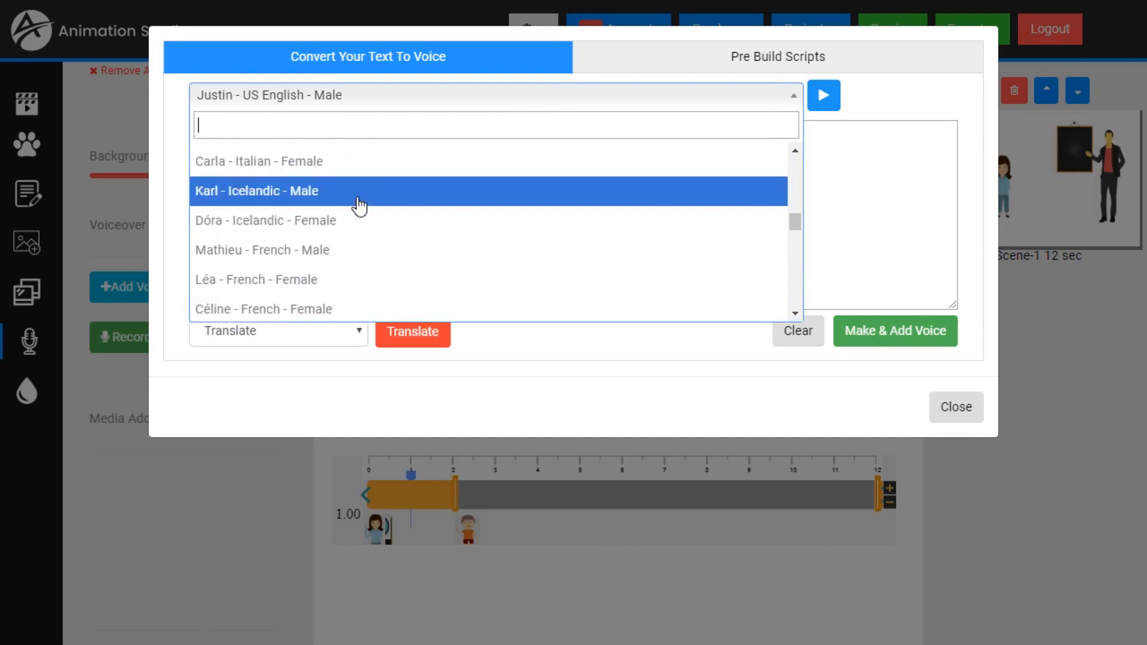
scroll(359, 206, "down", 5)
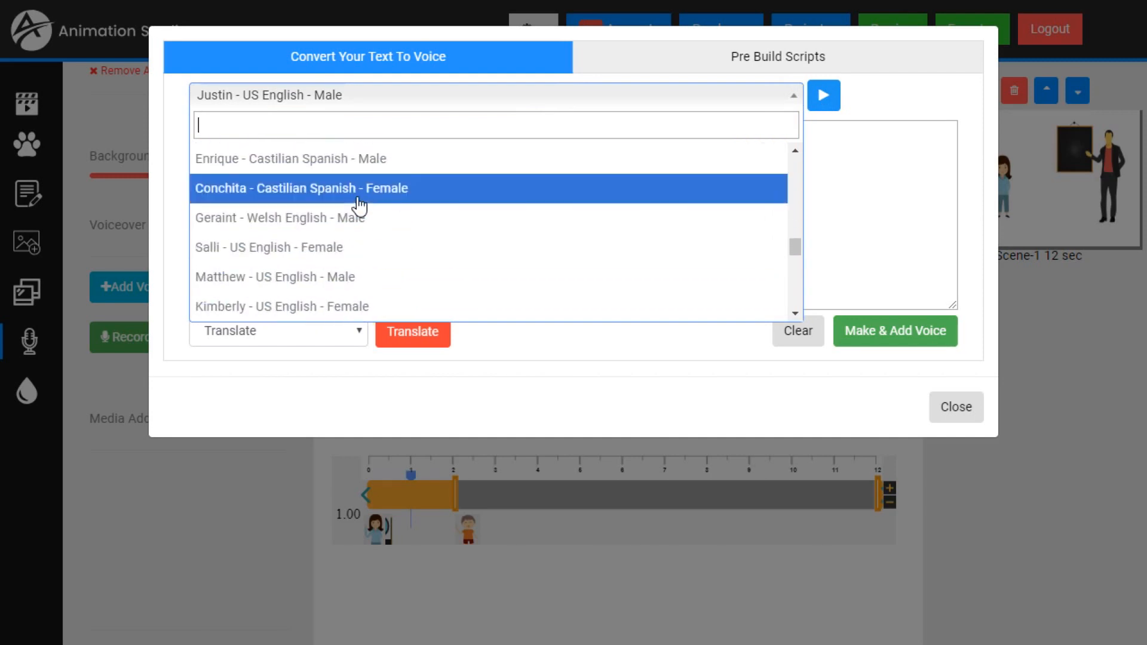
scroll(359, 206, "up", 1)
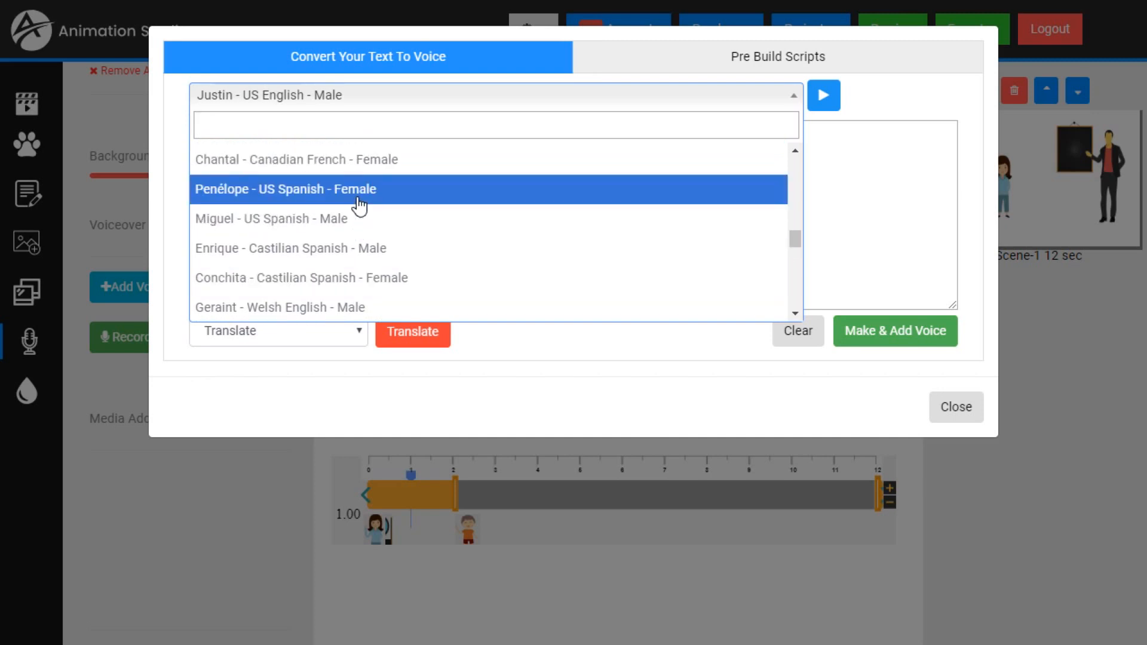
left_click(291, 221)
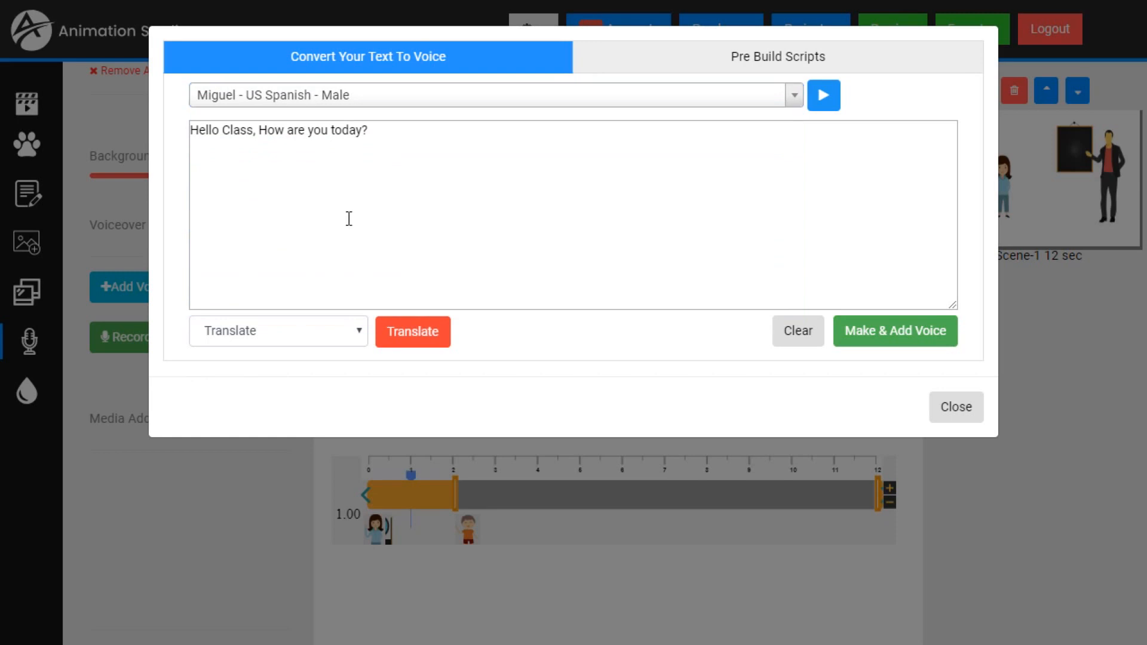
left_click(823, 106)
- Translate the voice-over text into Spanish
left_click(356, 332)
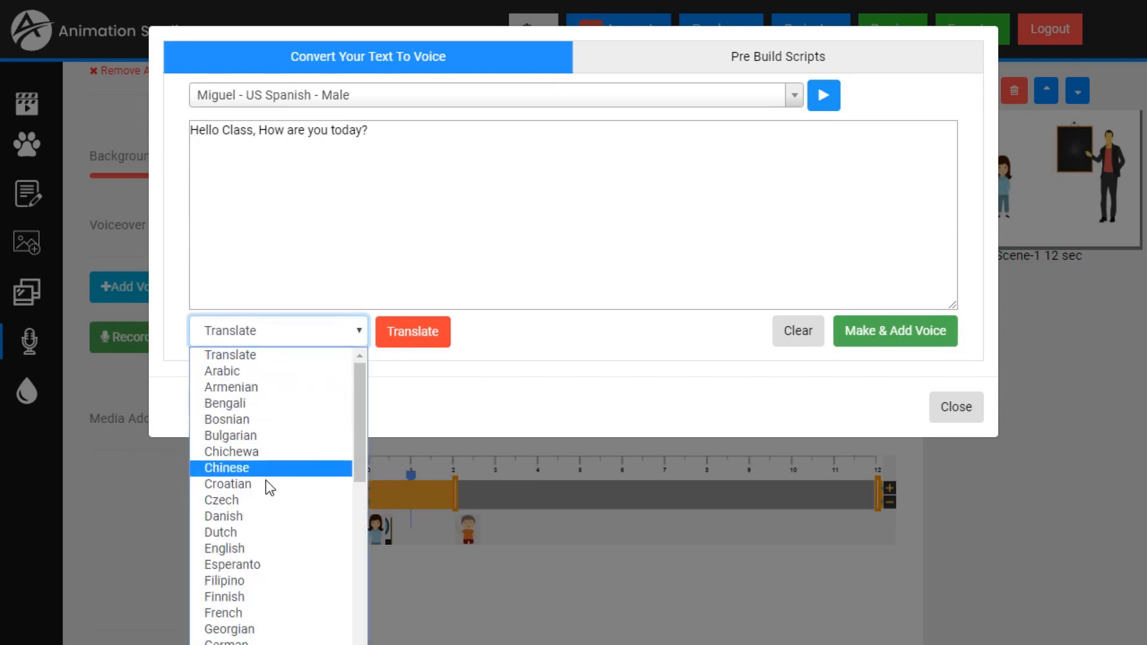
scroll(267, 496, "down", 6)
left_click(256, 583)
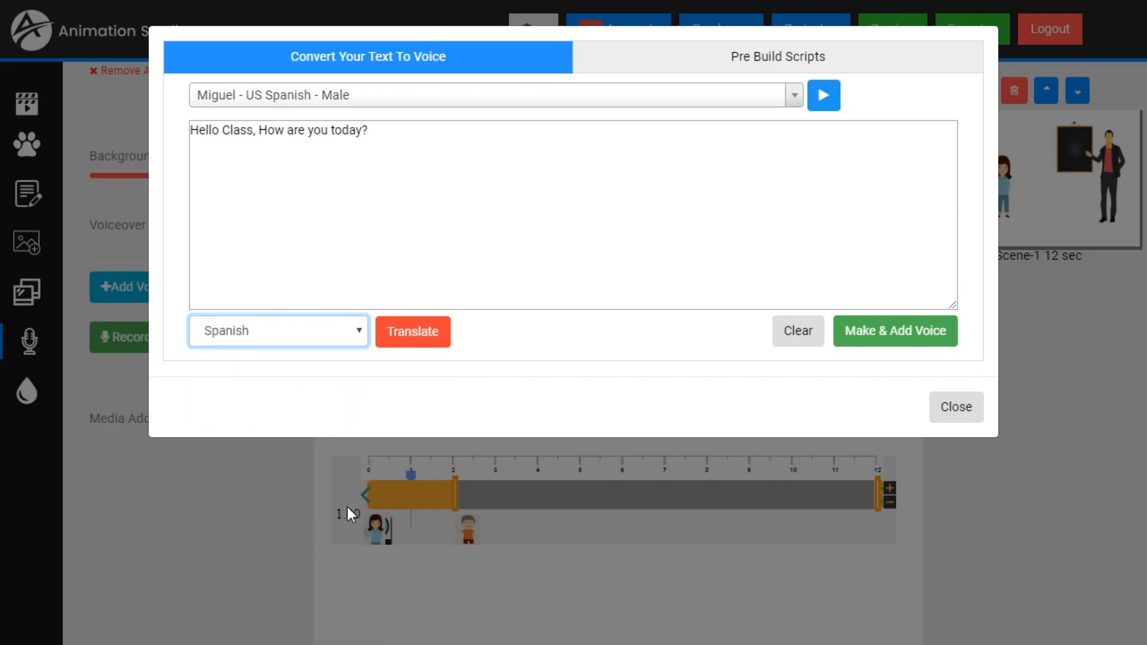
left_click(426, 337)
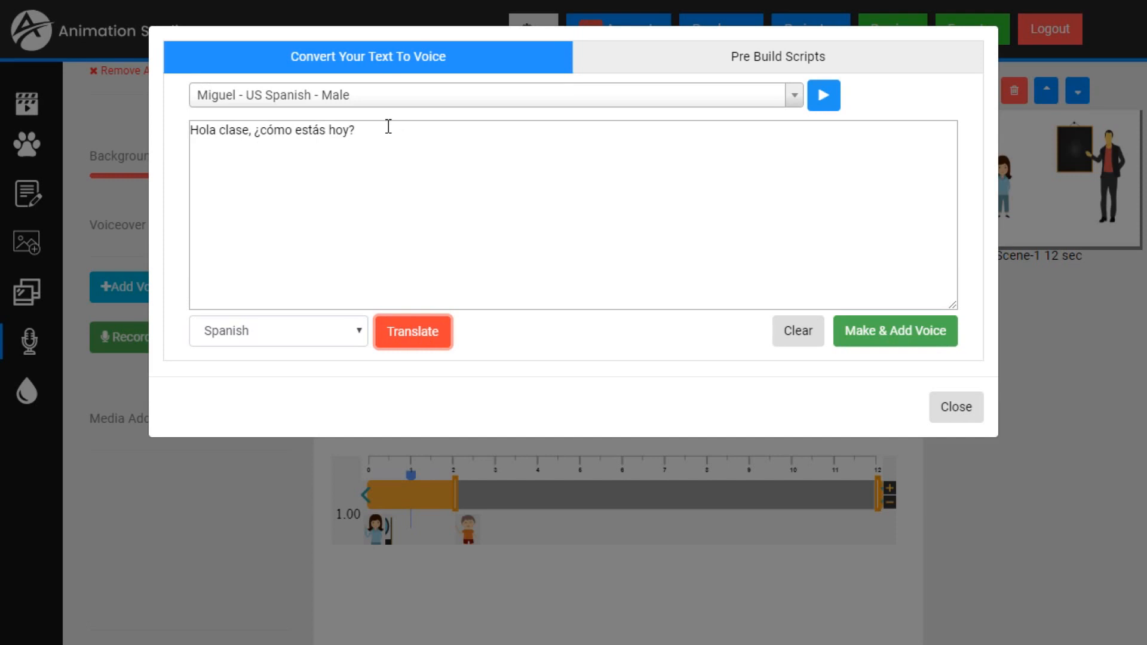
- Choose the "Matthew - US English - Male" voice for the text
left_click(372, 100)
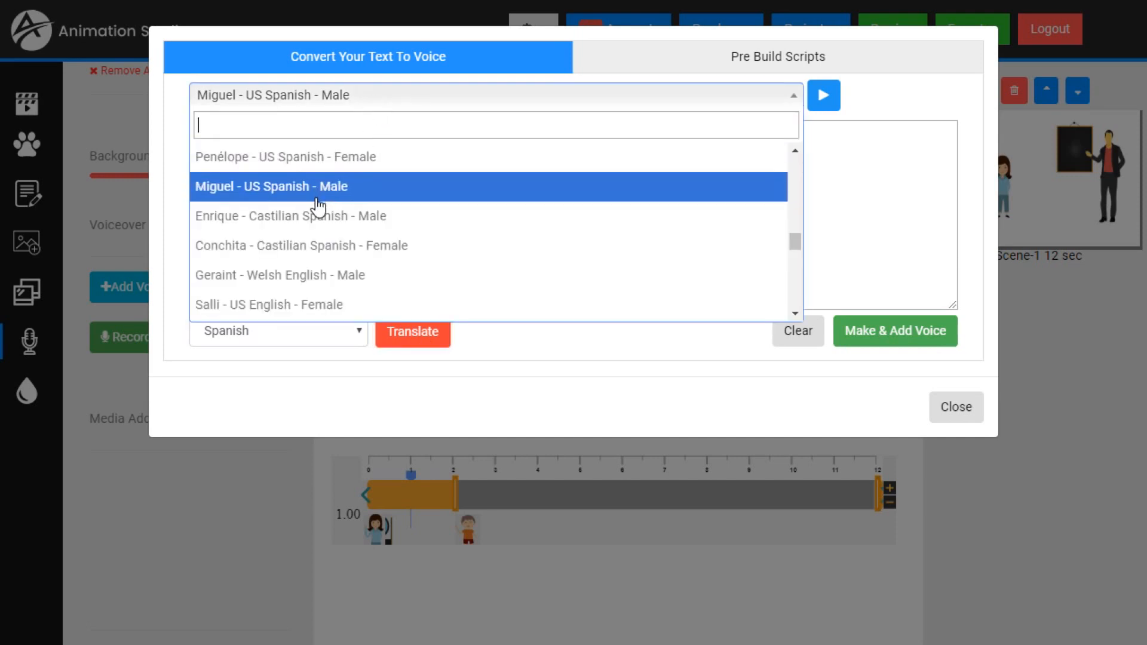
scroll(317, 206, "down", 2)
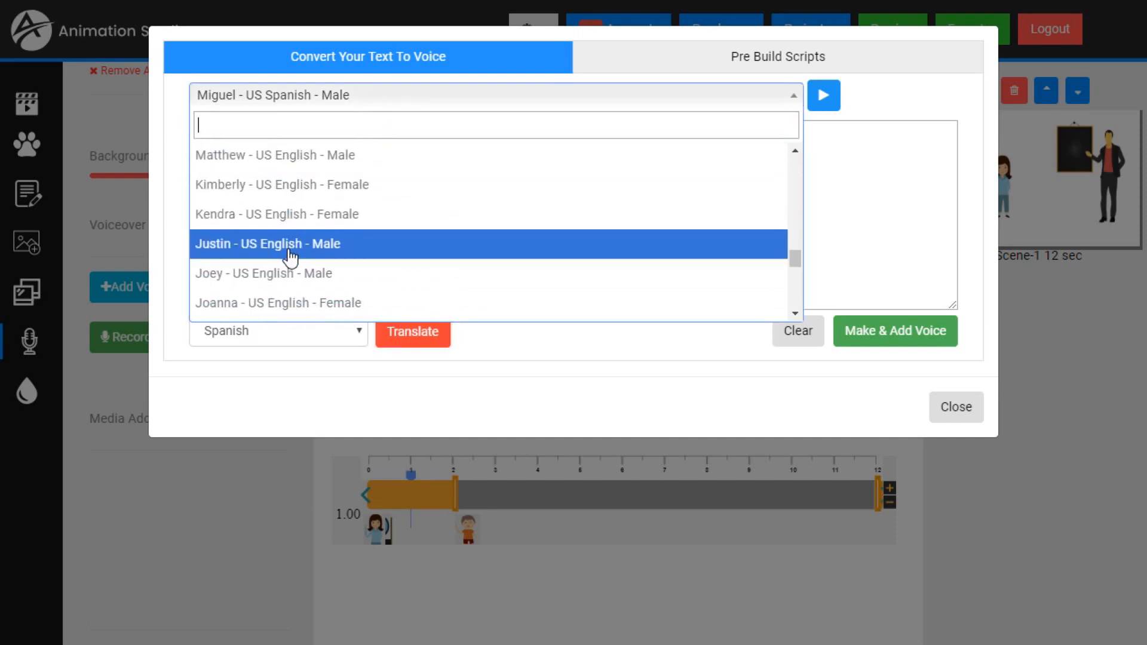
left_click(292, 156)
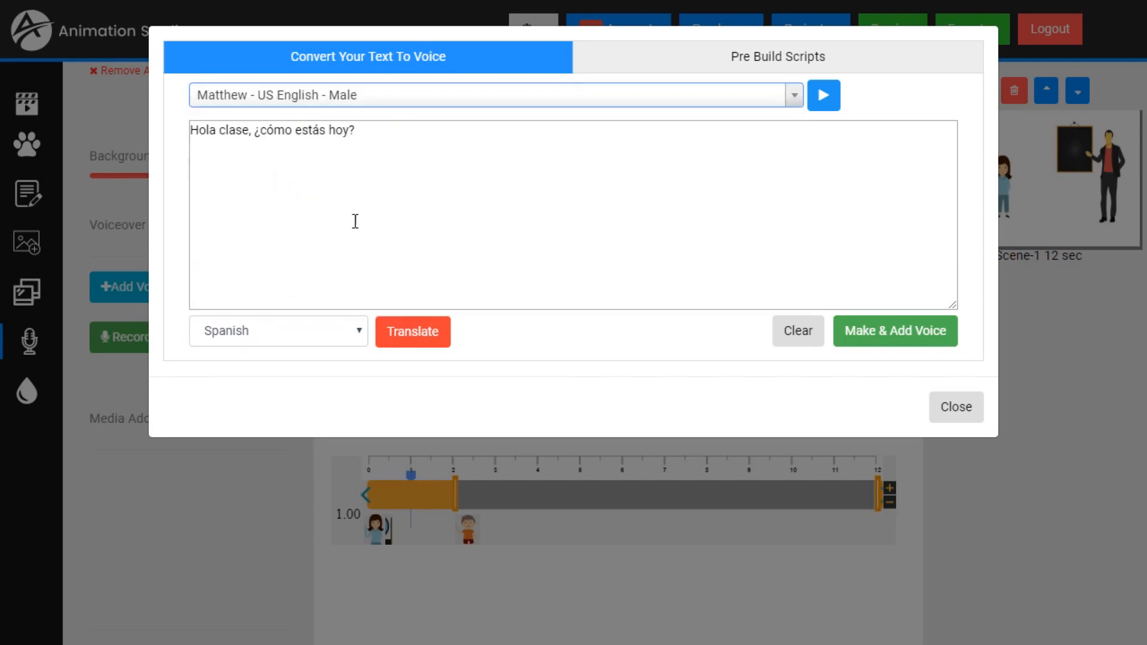
- Replace the Spanish voice-over text with "Hello Class, How are you today?"
left_click(400, 192)
key("ctrl+a")
type("YH")
type("ello Class, How")
type(" are you to")
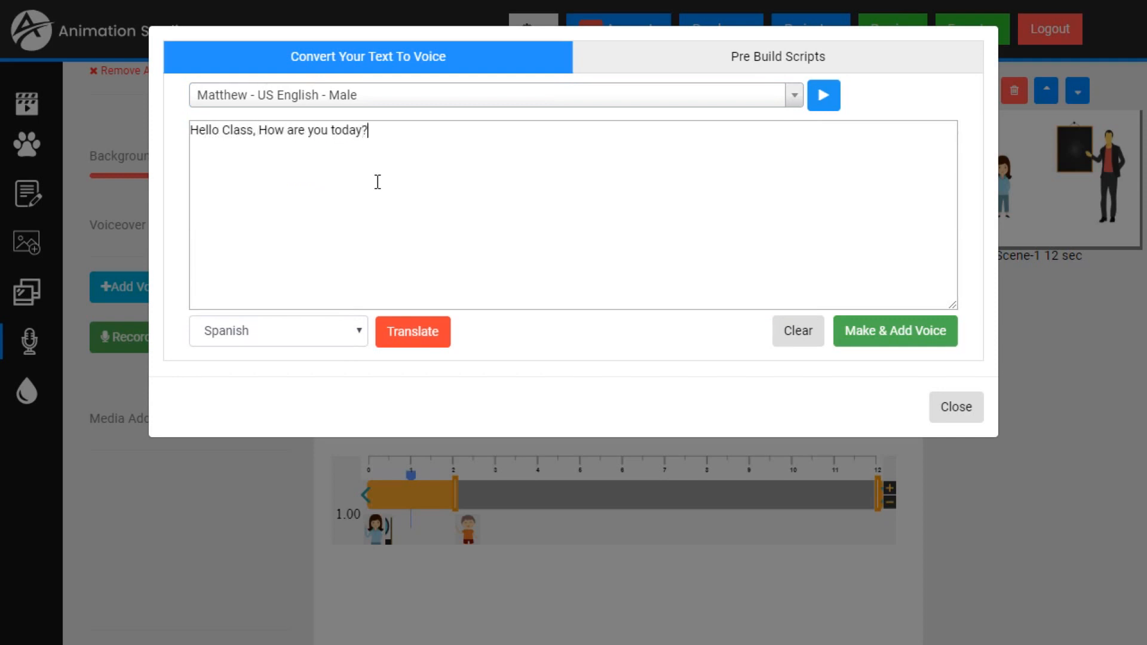
- Generate the voice-over, add it to the timeline, and play the scene to hear it
left_click(908, 339)
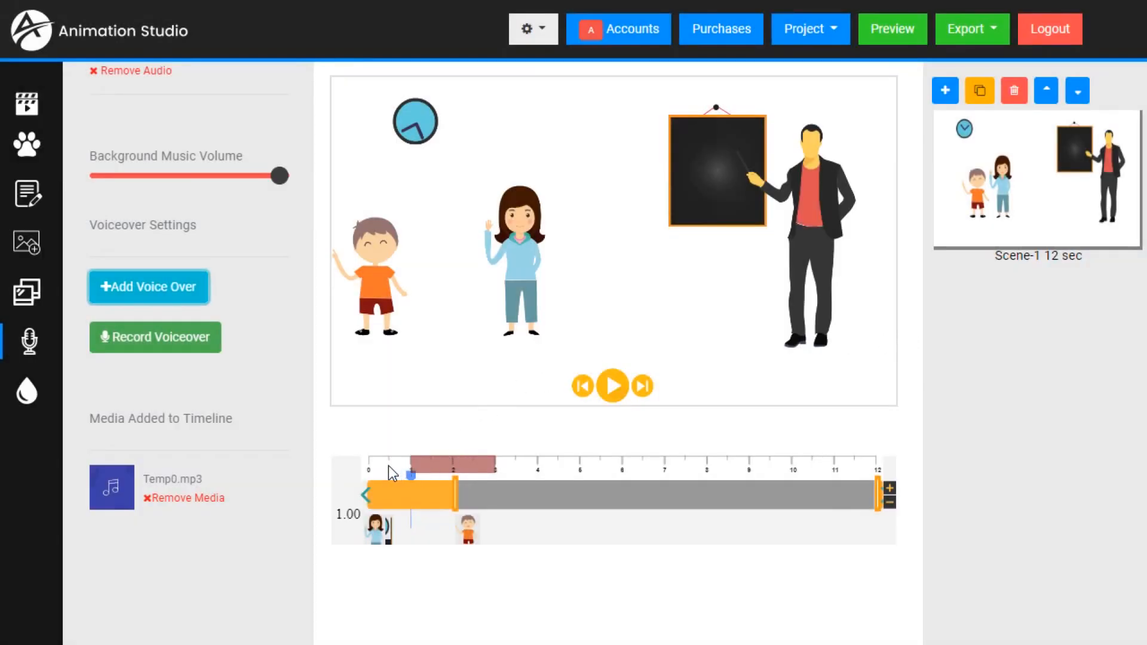
left_click(614, 383)
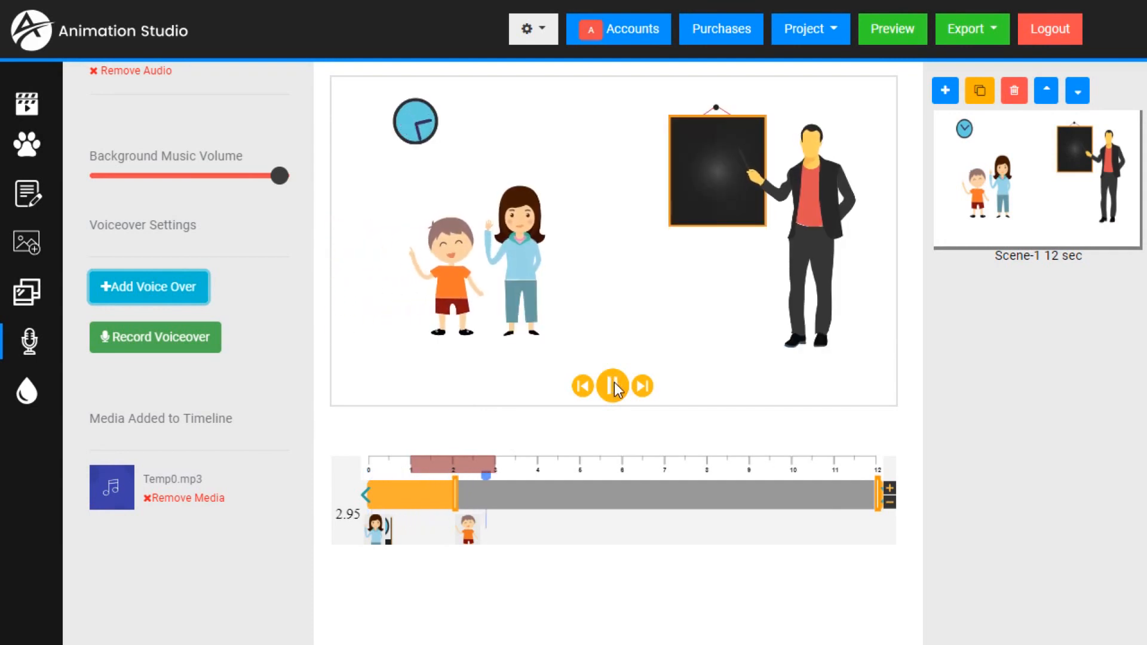
left_click(615, 382)
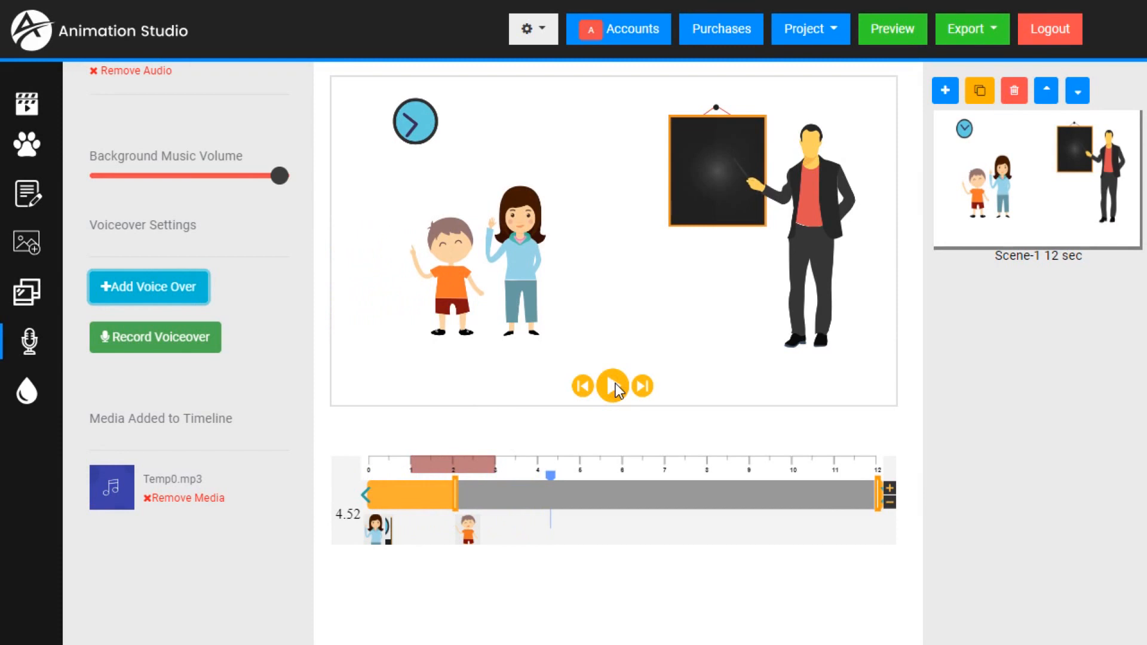
- Browse the background music in the media library and listen to a sample of clearday.mp3
scroll(127, 375, "up", 4)
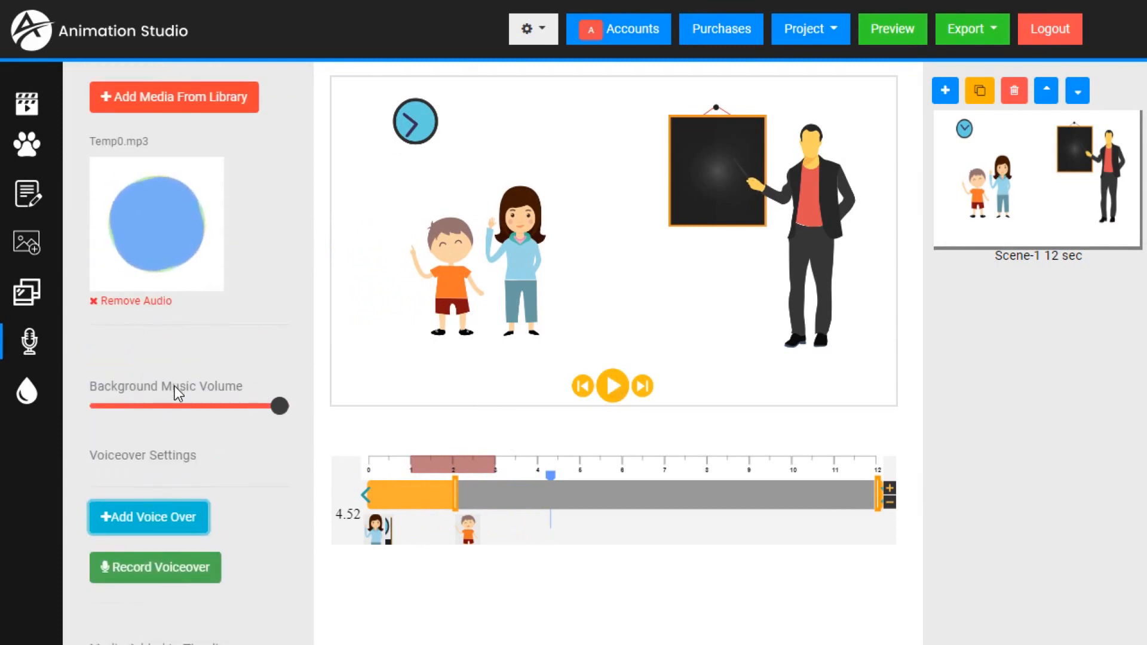
left_click(196, 99)
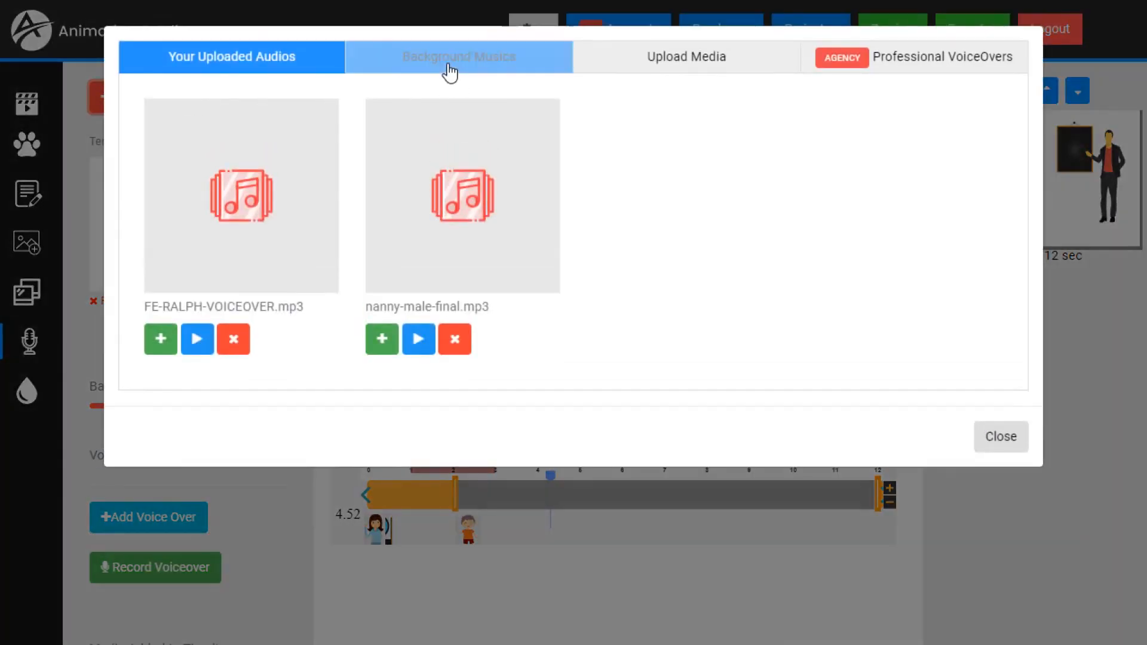
left_click(450, 71)
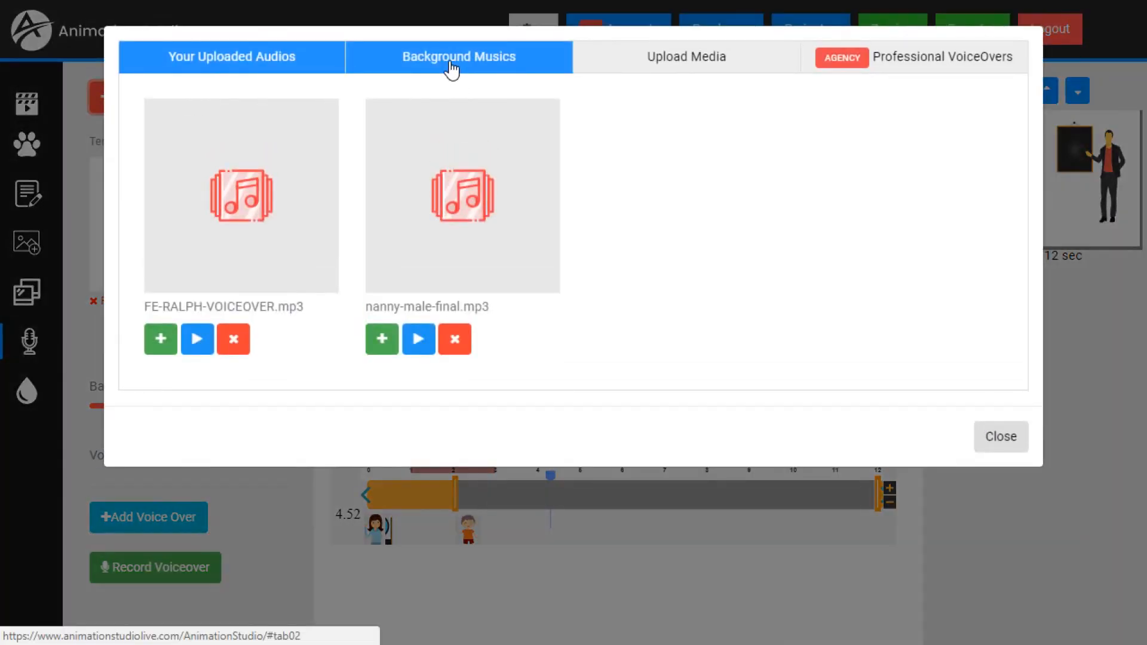
scroll(532, 289, "down", 7)
scroll(512, 366, "up", 7)
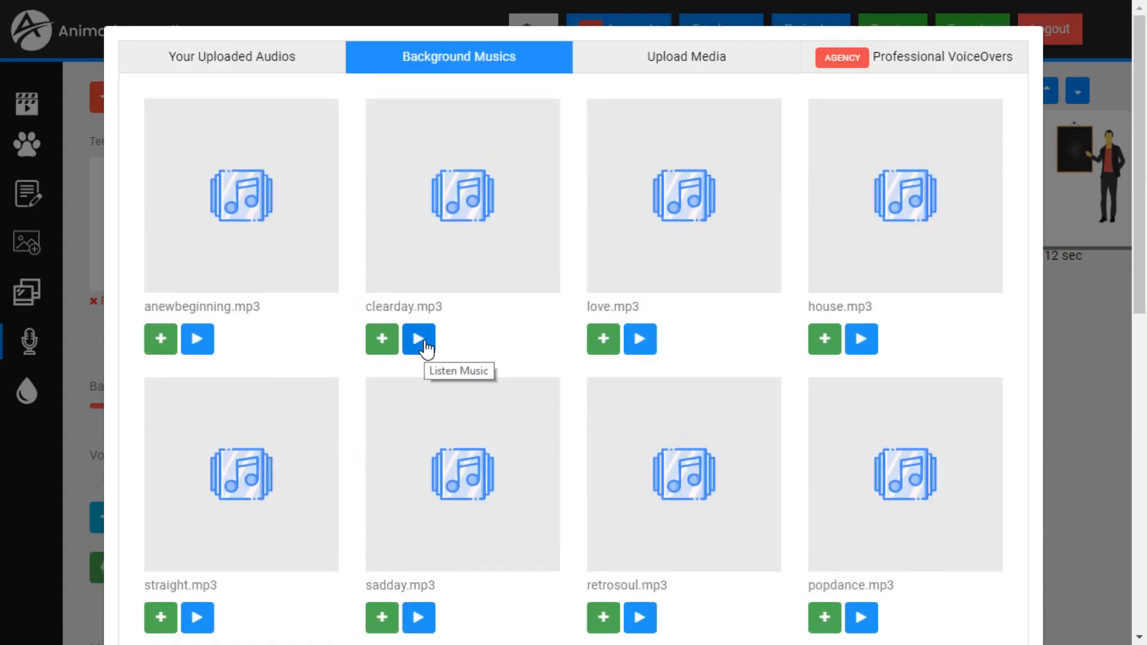
left_click(426, 348)
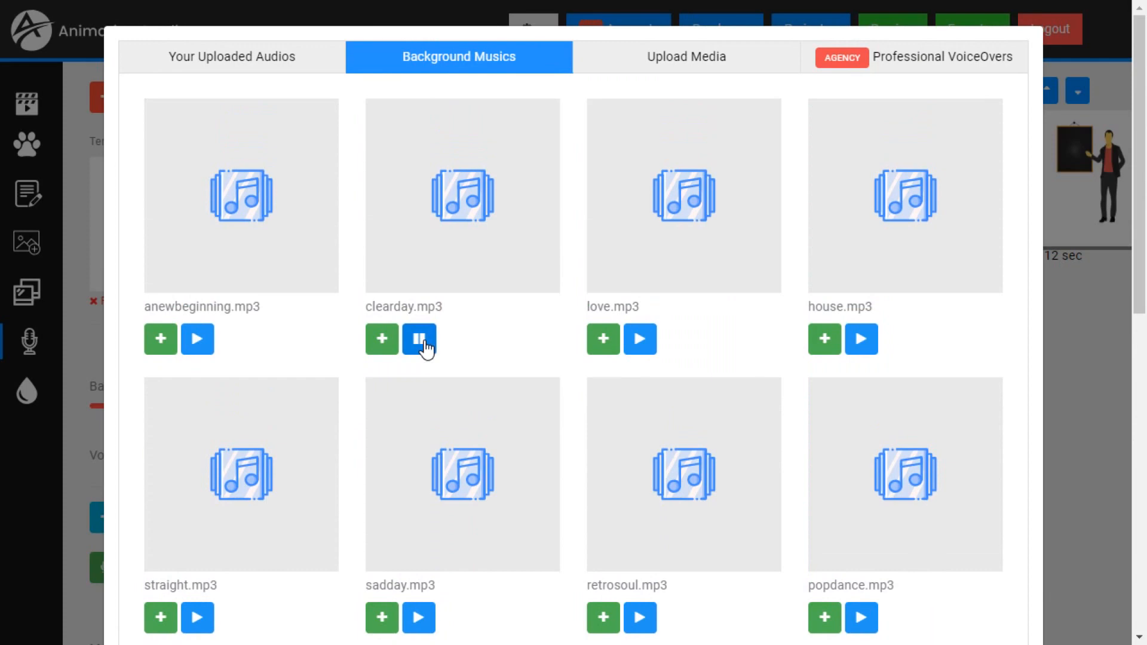
left_click(426, 348)
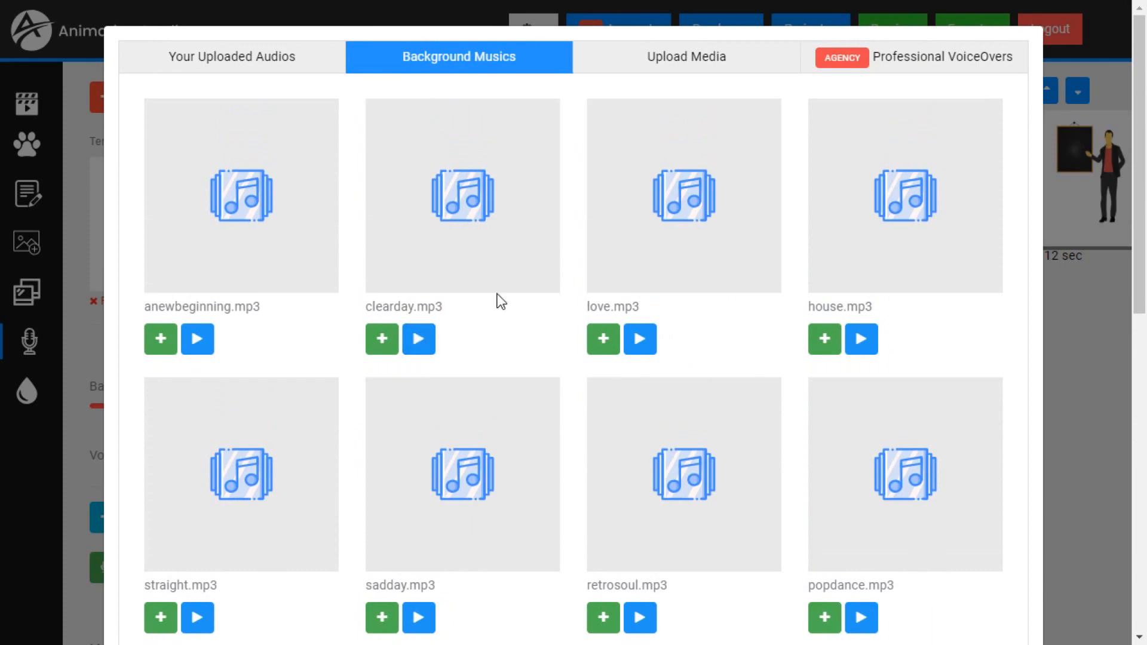
- Add clearday.mp3 to the scene as background music and close the media library
left_click(383, 344)
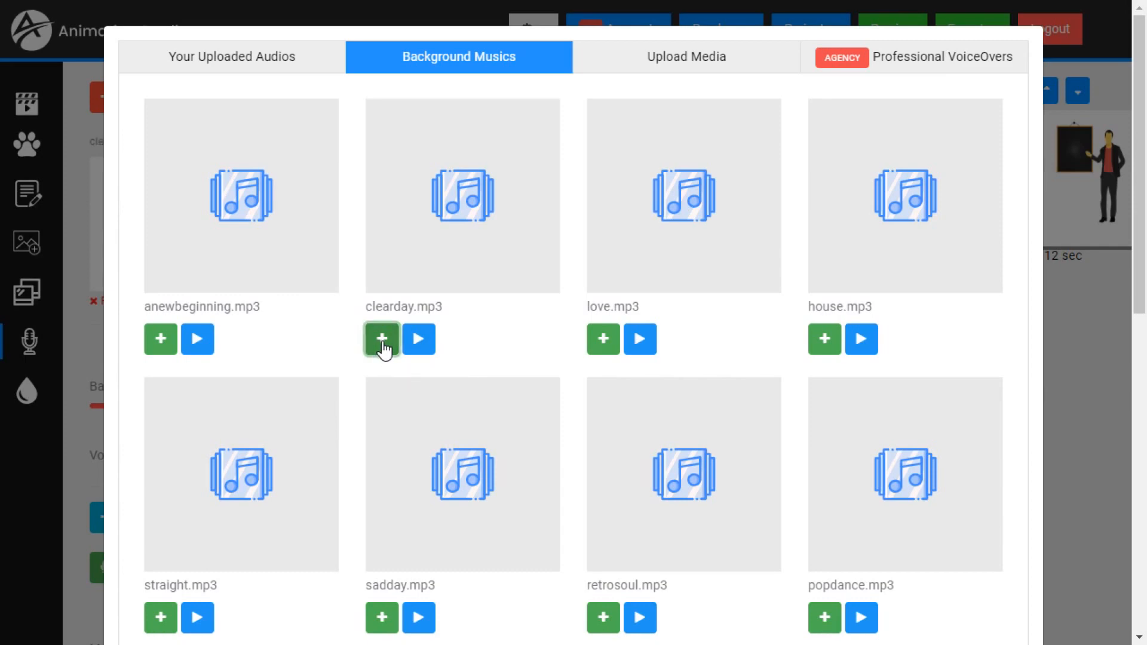
scroll(932, 489, "down", 5)
left_click(995, 592)
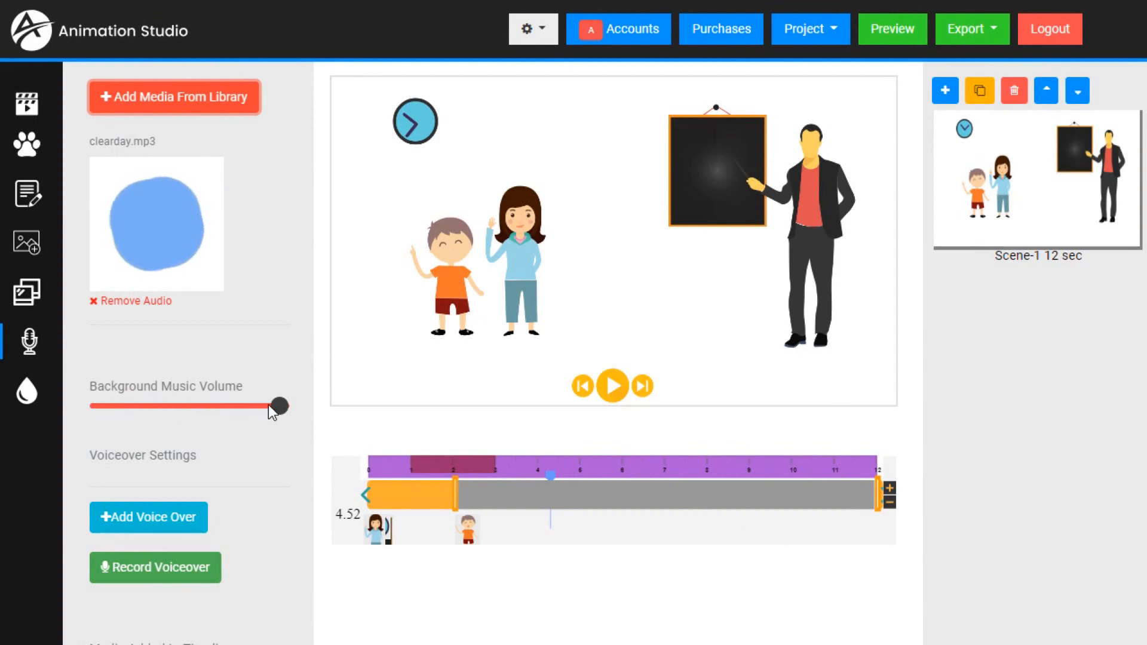
- Play the scene from about 0.5 seconds to check the music against the voice-over
left_click(381, 463)
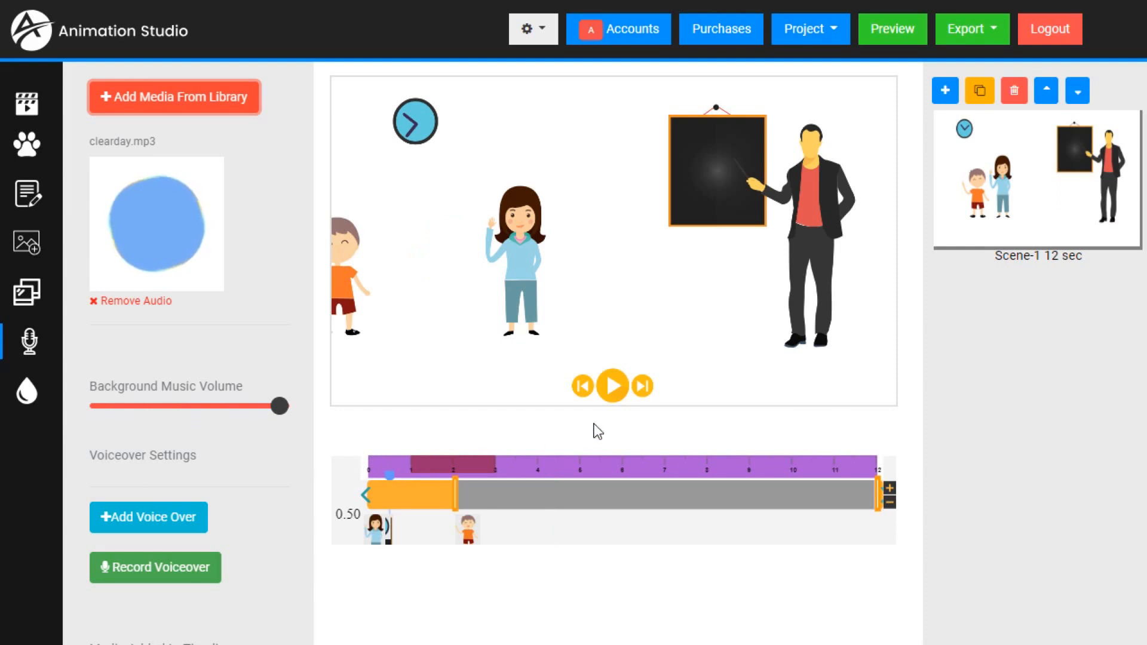
left_click(614, 387)
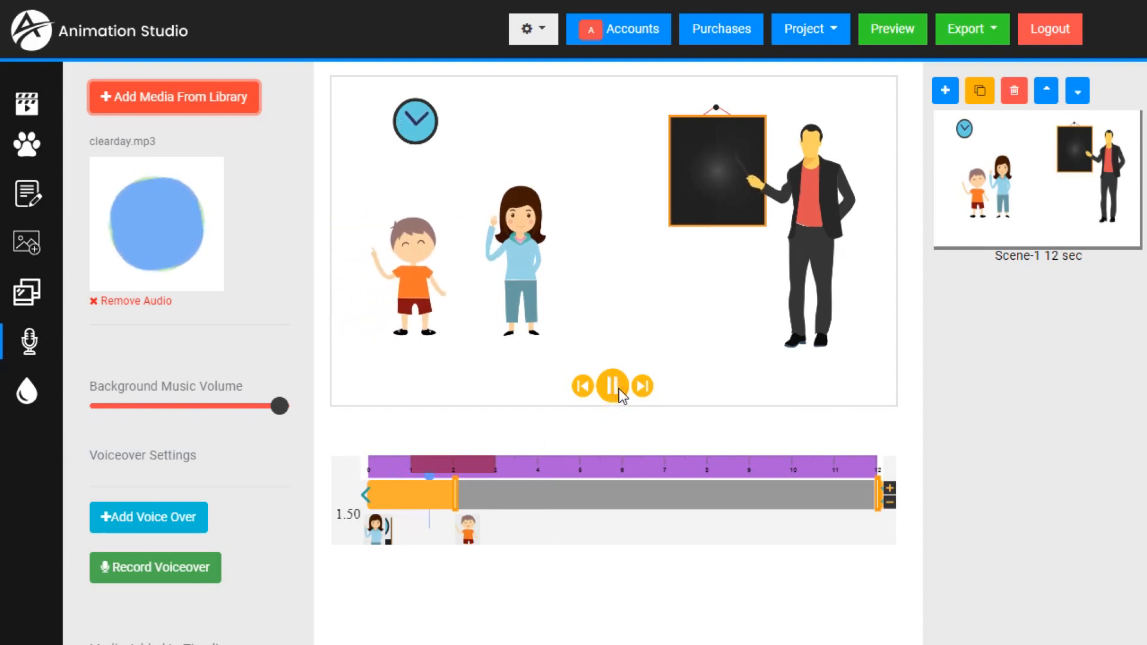
left_click(615, 388)
- Lower the background music volume to about a fifth of its range and replay the scene from near the start
left_click_drag(279, 408, 130, 411)
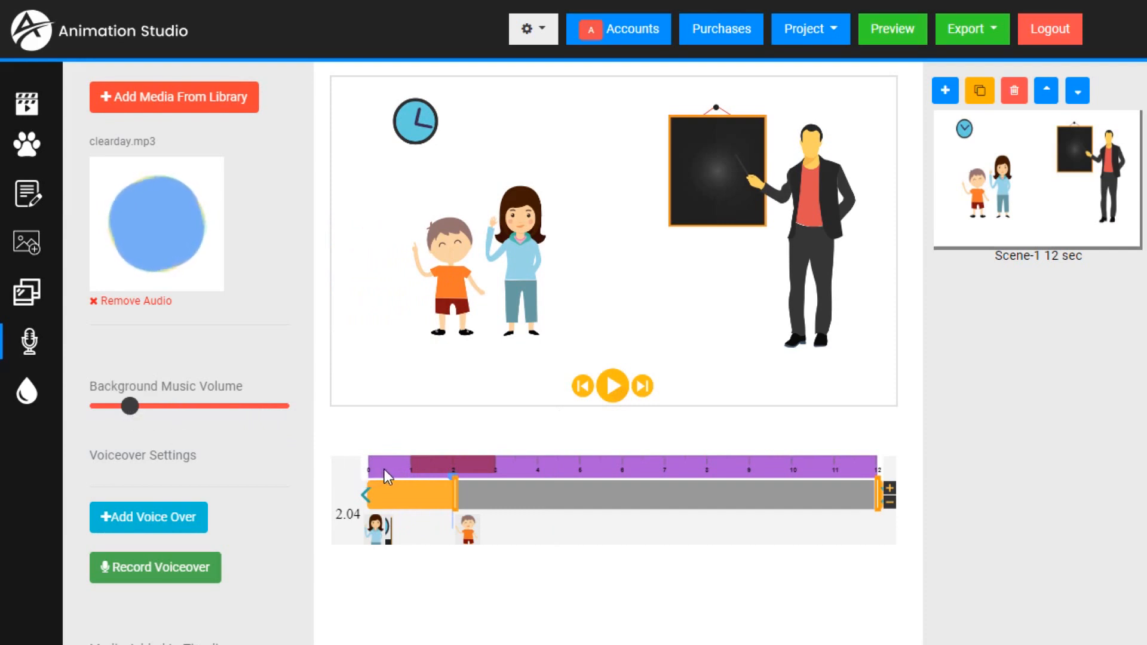
left_click(385, 469)
left_click(613, 394)
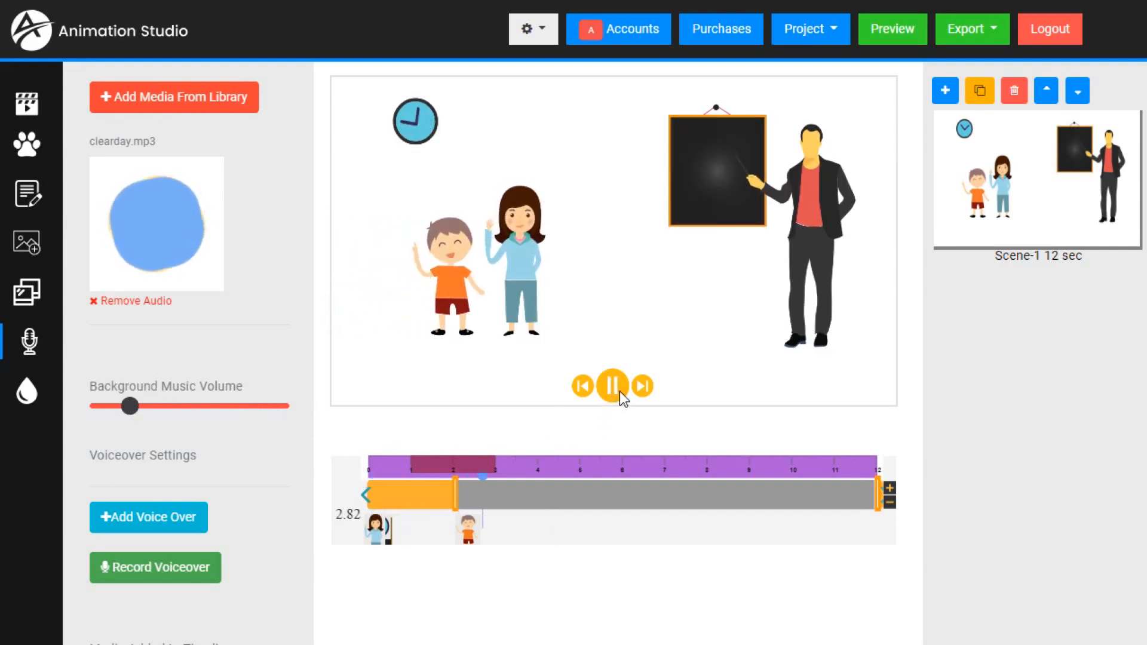
left_click(618, 391)
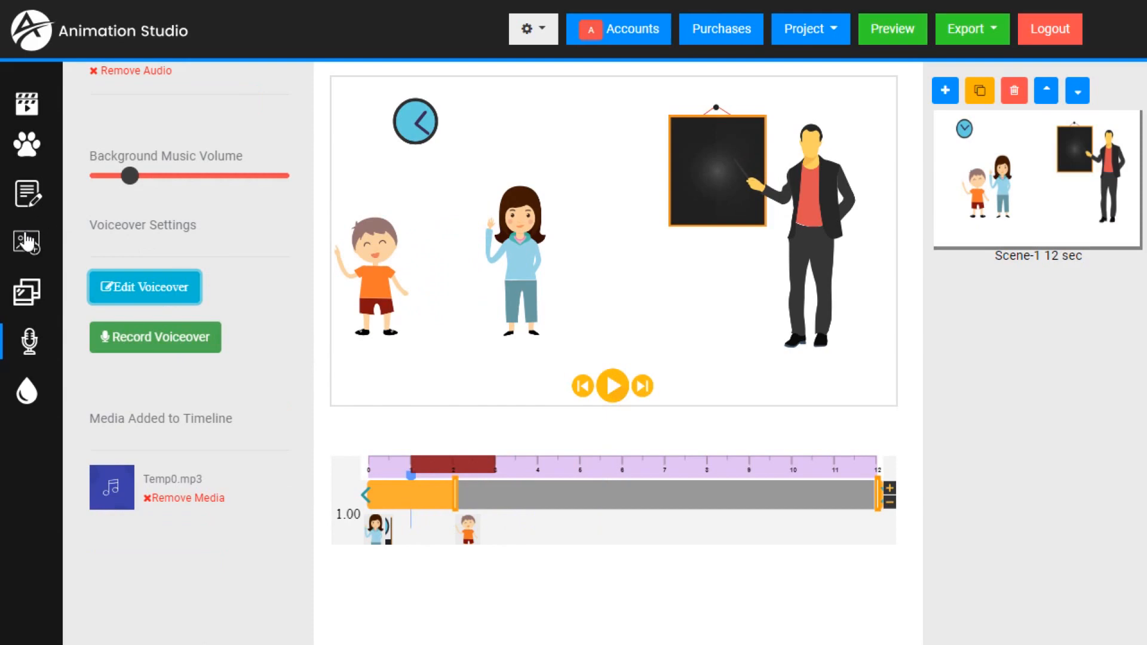
- Add the classroom background with the green chalkboard to the scene and send it to the back, behind all characters
left_click(26, 292)
scroll(138, 260, "down", 10)
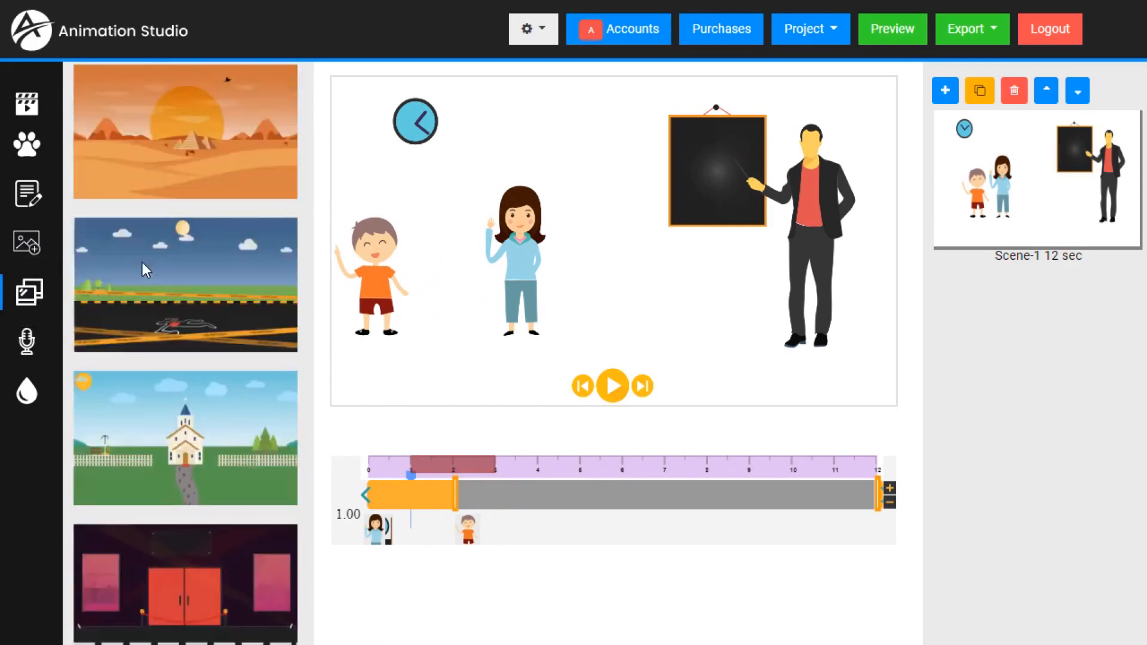
scroll(144, 269, "down", 15)
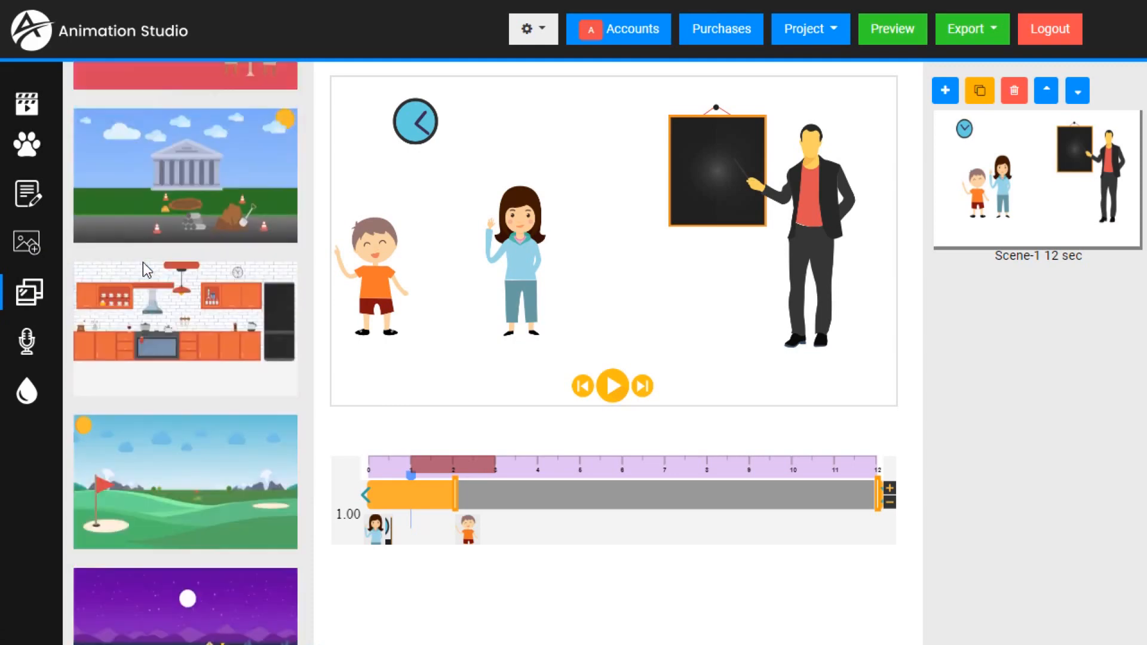
scroll(142, 263, "up", 10)
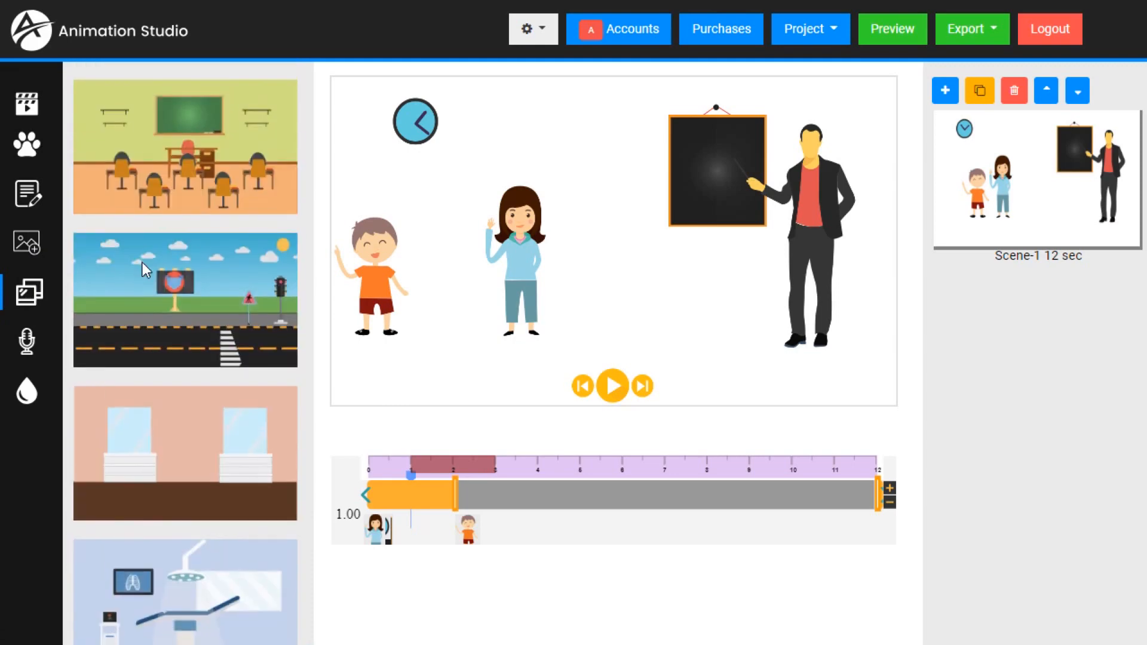
left_click(25, 159)
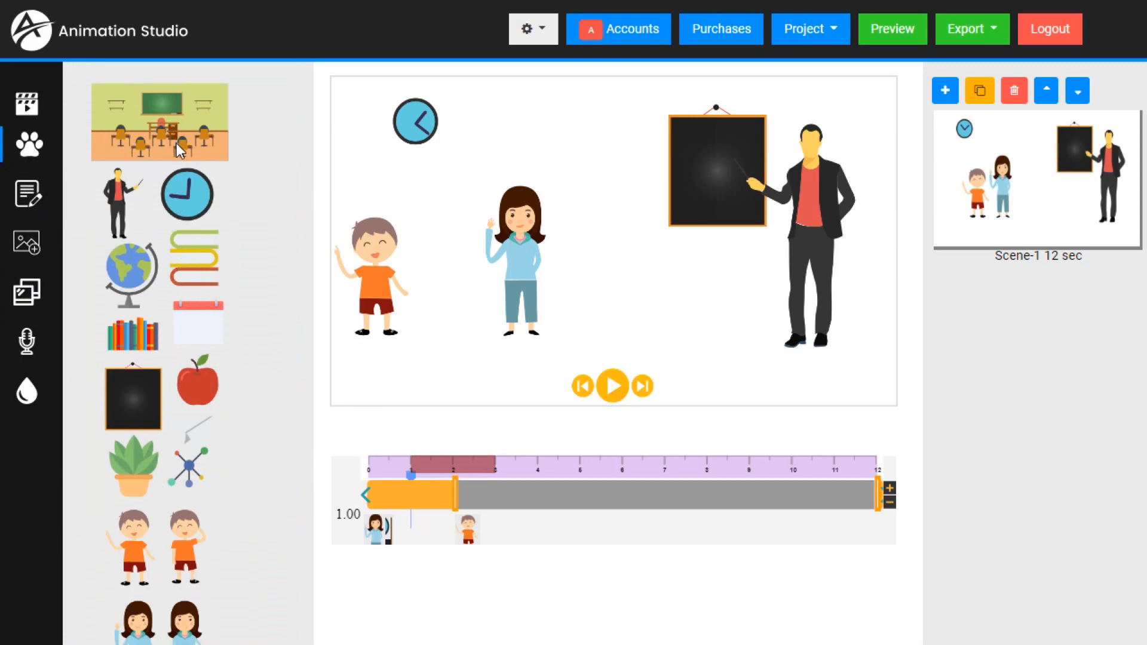
left_click(172, 142)
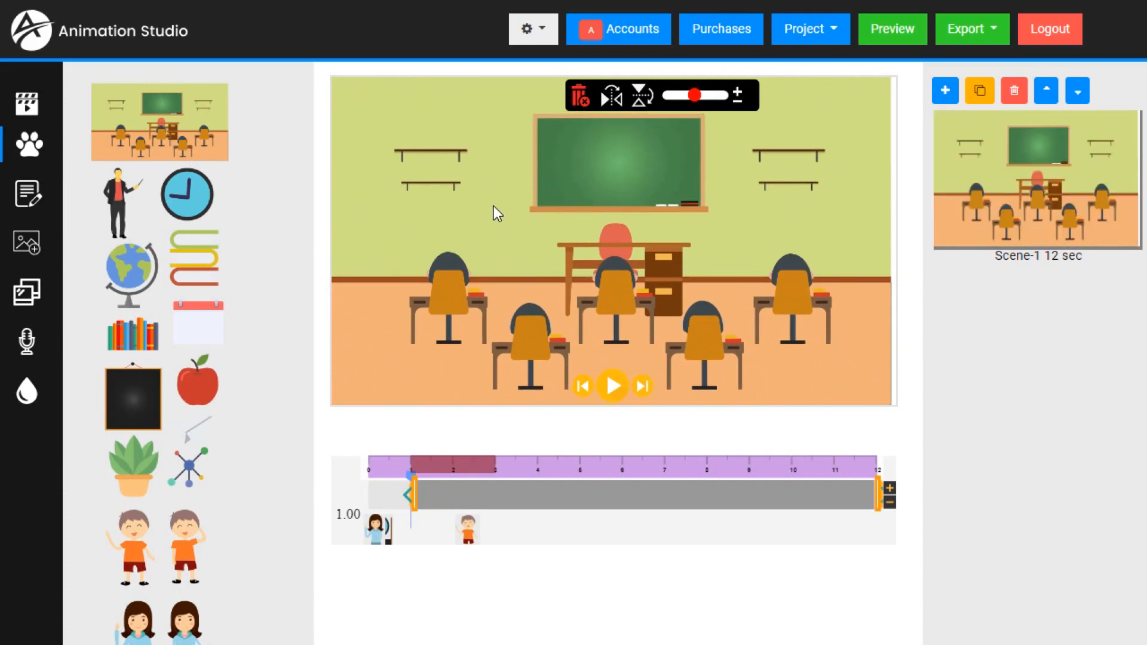
right_click(490, 206)
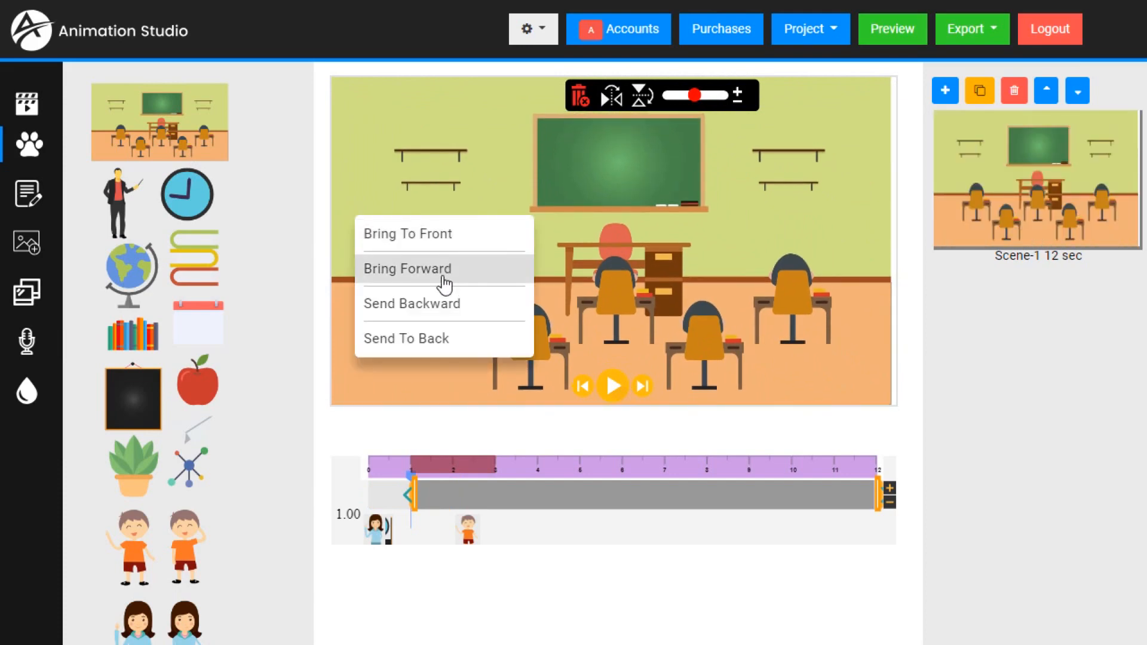
left_click(426, 339)
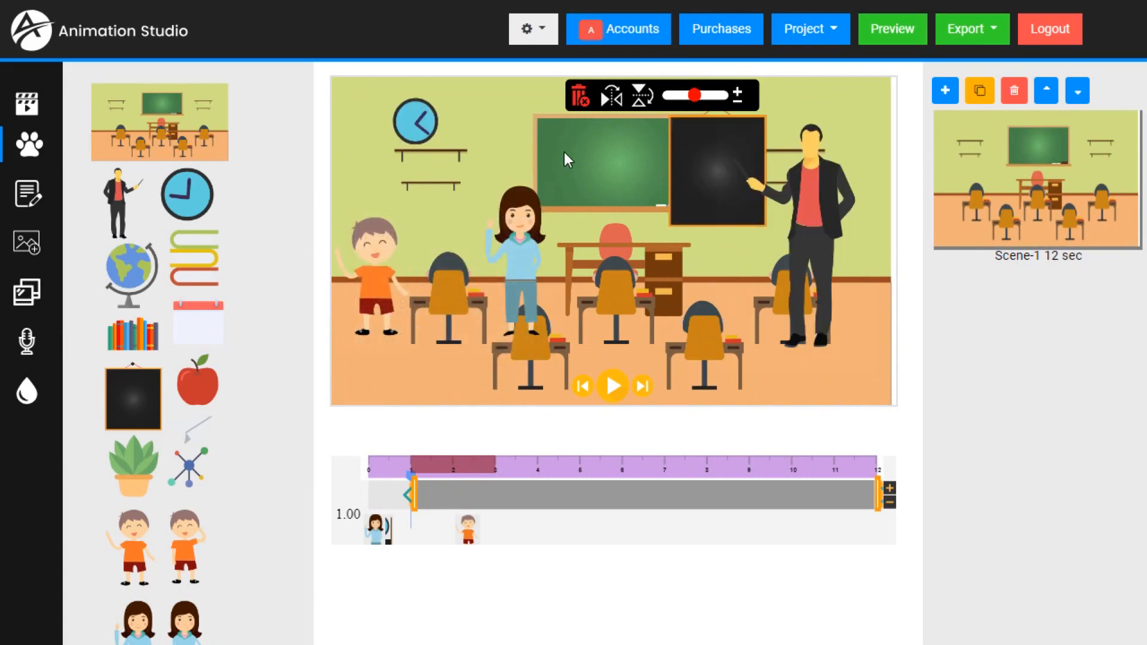
- Delete the small blackboard and move the teacher beside the green chalkboard so his pointer reaches it
left_click(700, 185)
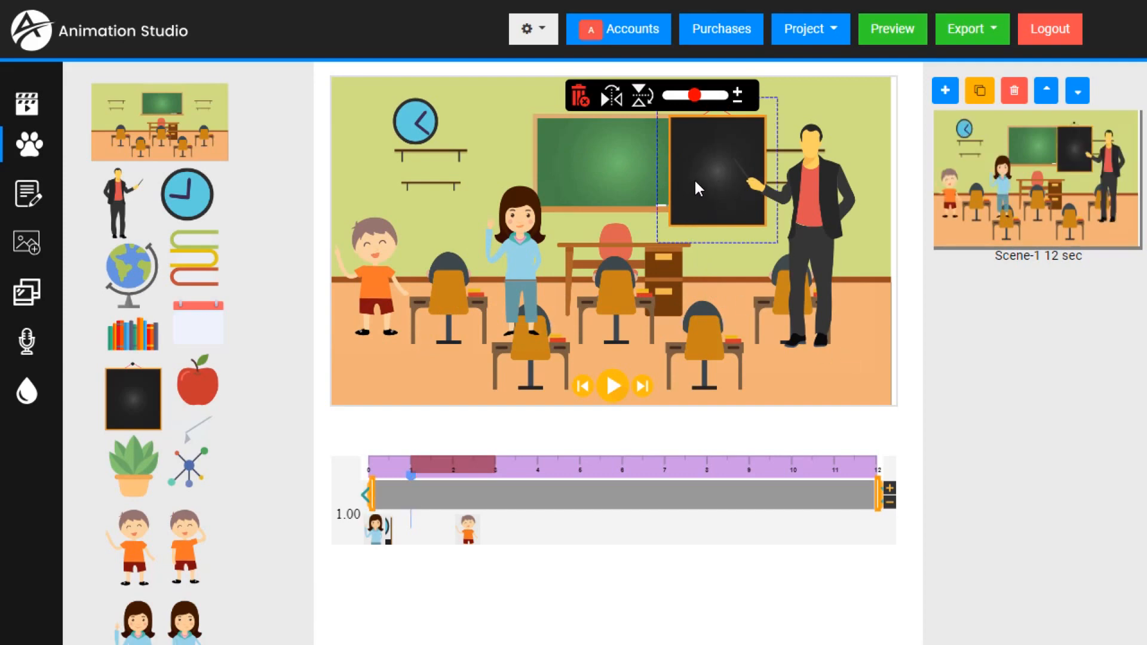
left_click(580, 98)
left_click_drag(820, 213, 775, 220)
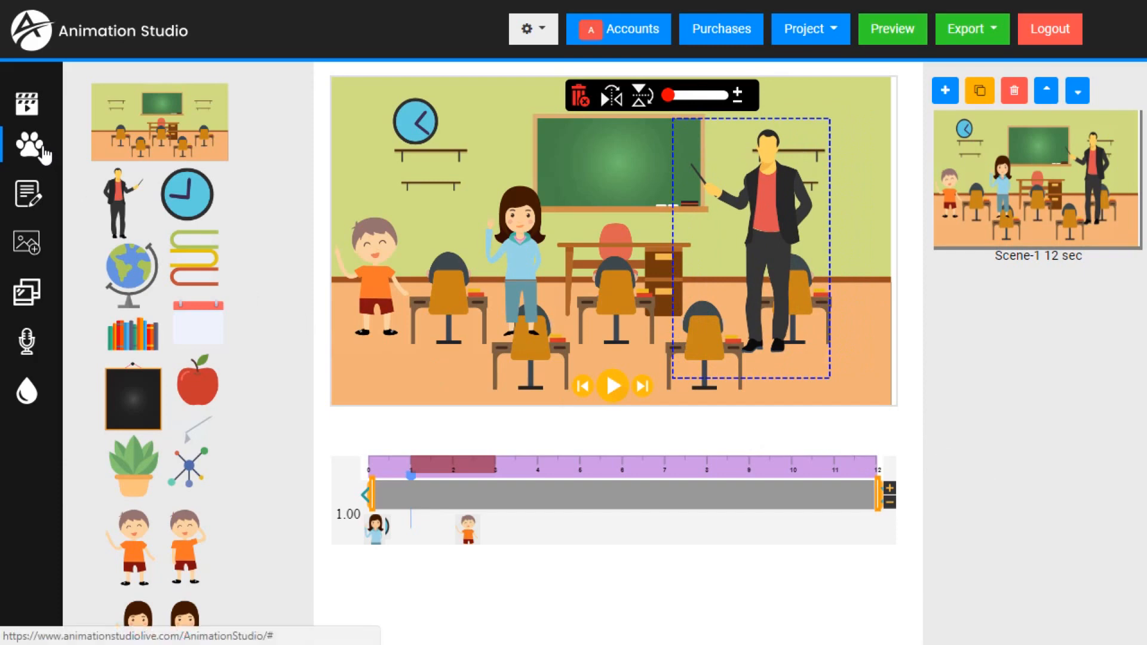
- Add the pirate boy with the red vest from the pirate island graphics set and place him beside the teacher
scroll(216, 321, "down", 2)
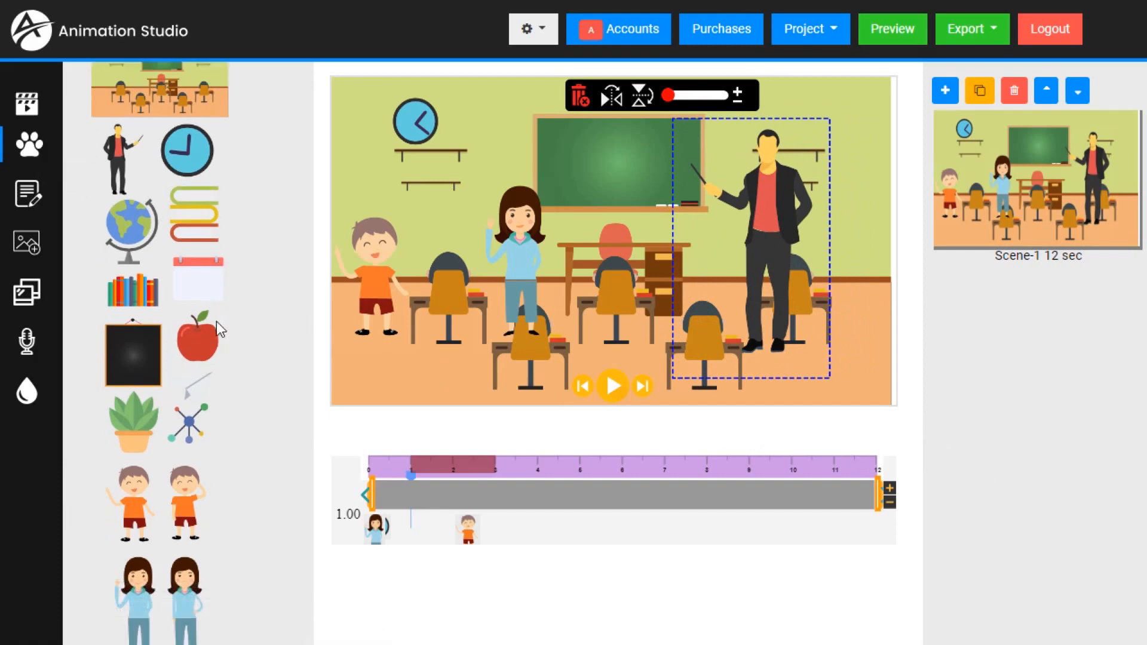
scroll(196, 325, "up", 2)
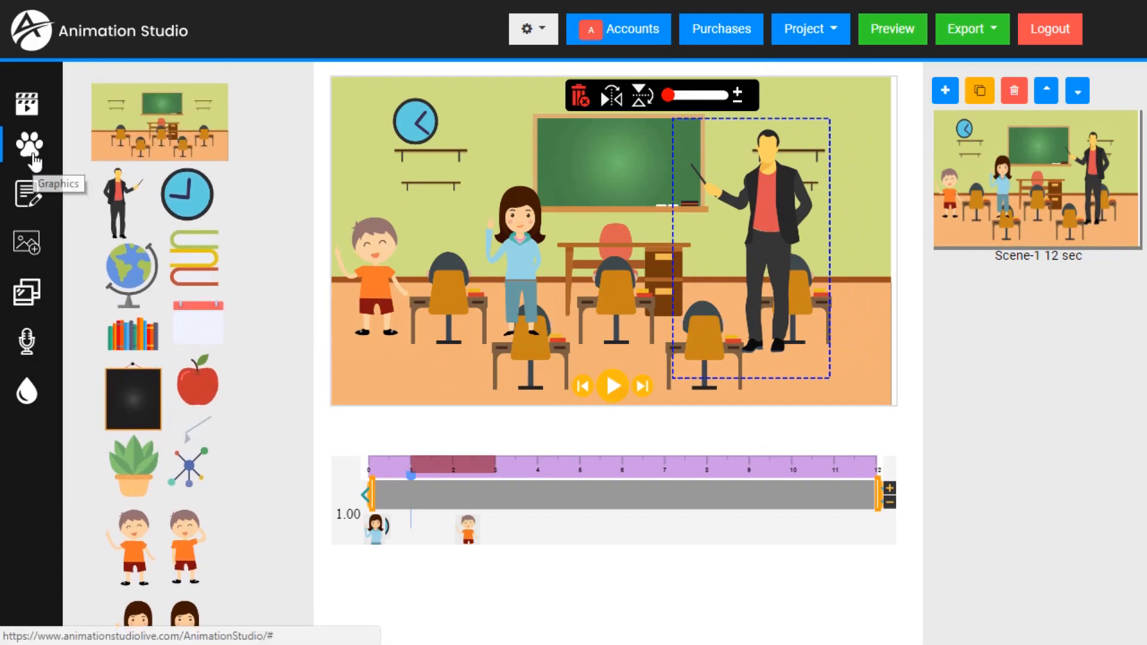
left_click(33, 157)
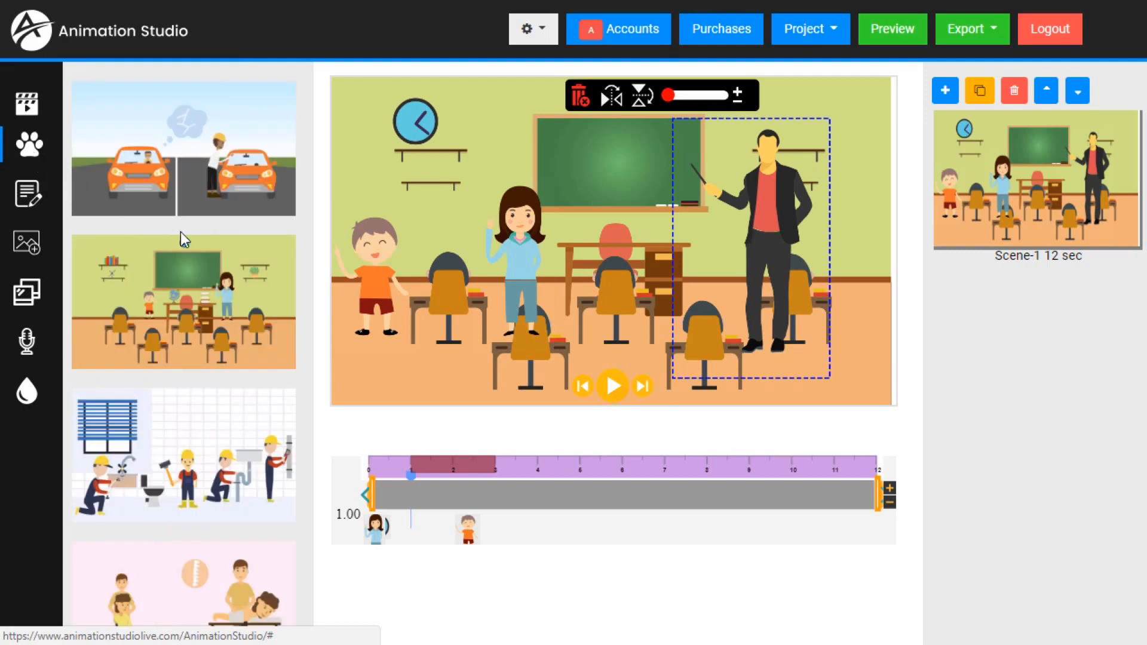
scroll(203, 279, "down", 12)
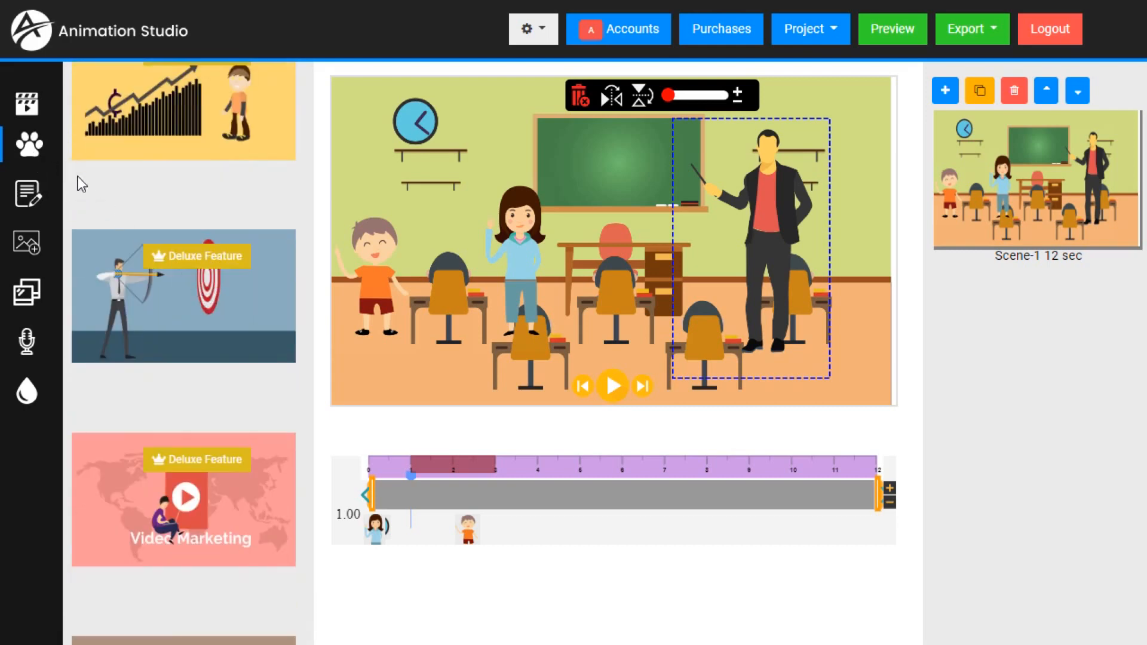
scroll(212, 342, "down", 15)
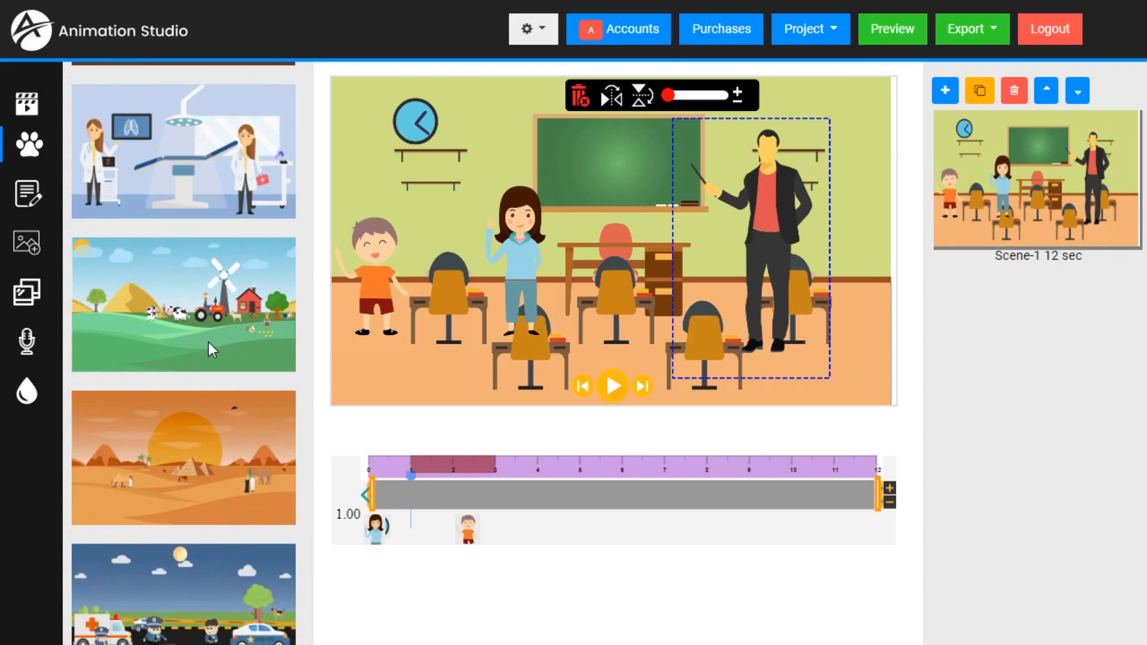
scroll(209, 350, "down", 15)
scroll(208, 343, "down", 15)
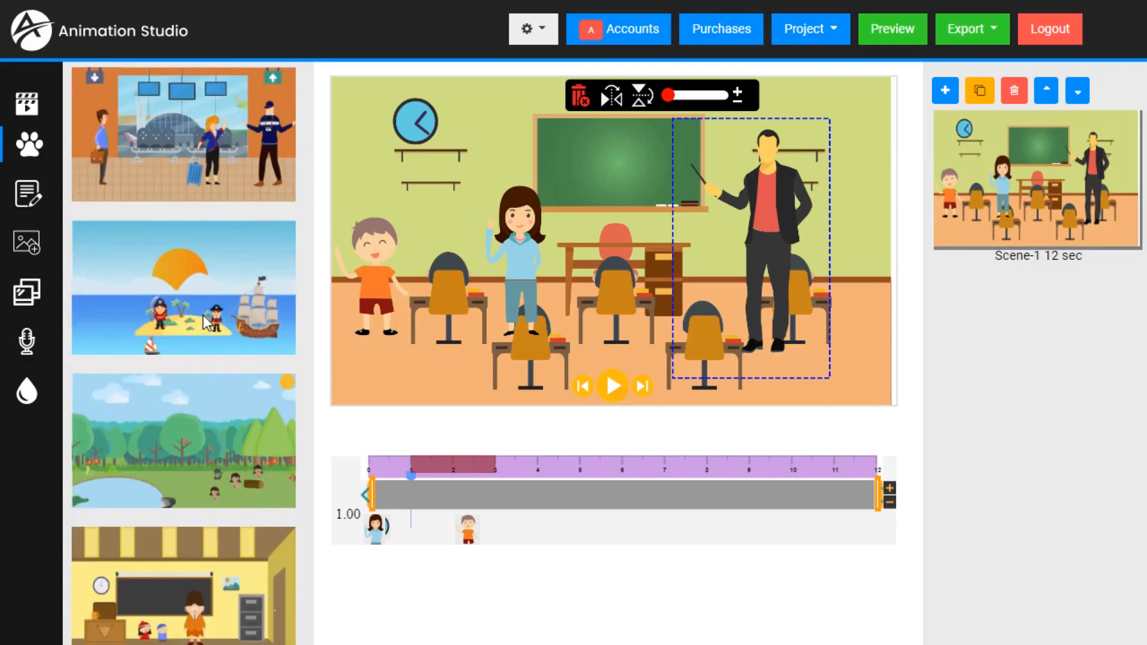
left_click(202, 291)
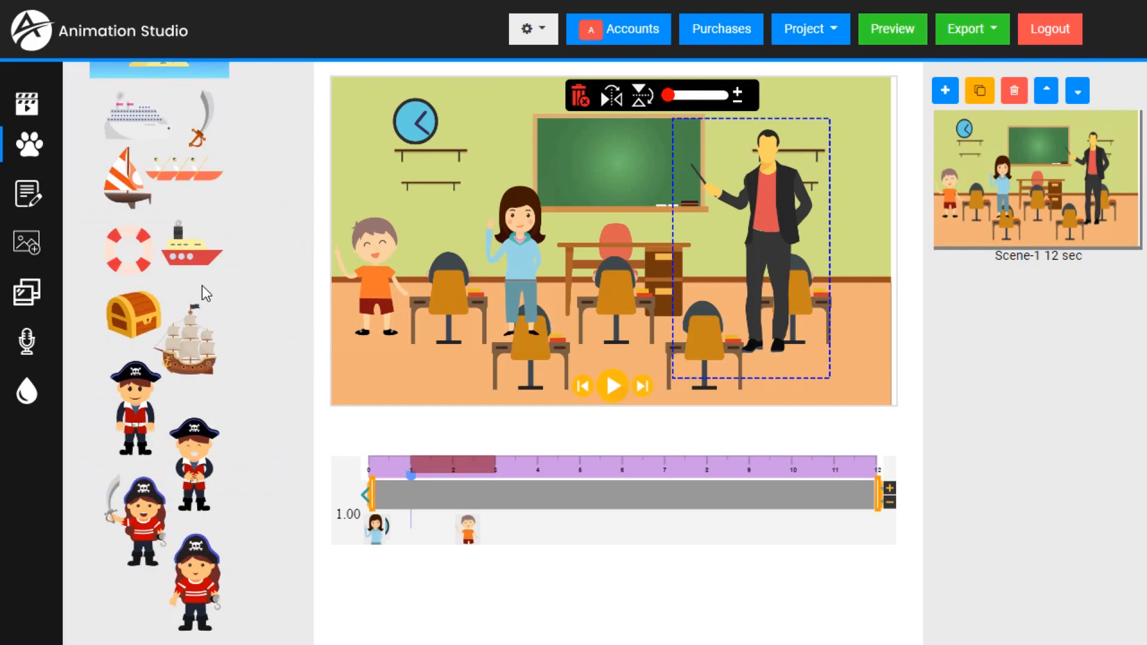
left_click(139, 412)
left_click_drag(502, 235, 853, 287)
- Add the red and yellow steamship graphic and place it on top of the teacher's desk
scroll(184, 269, "up", 2)
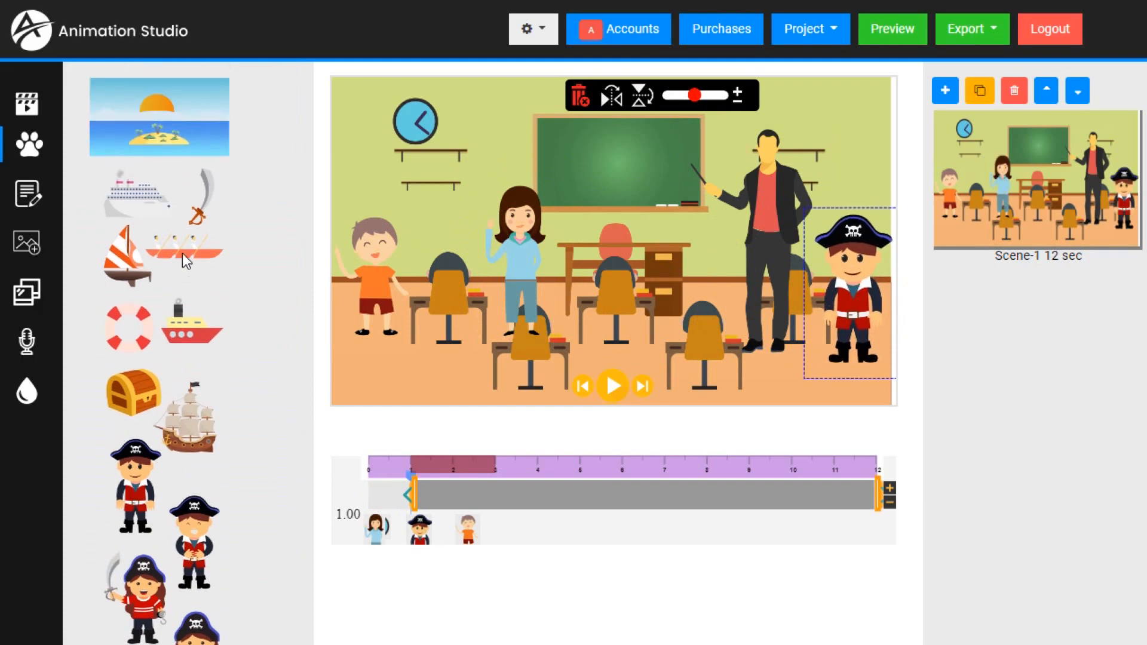
left_click(190, 344)
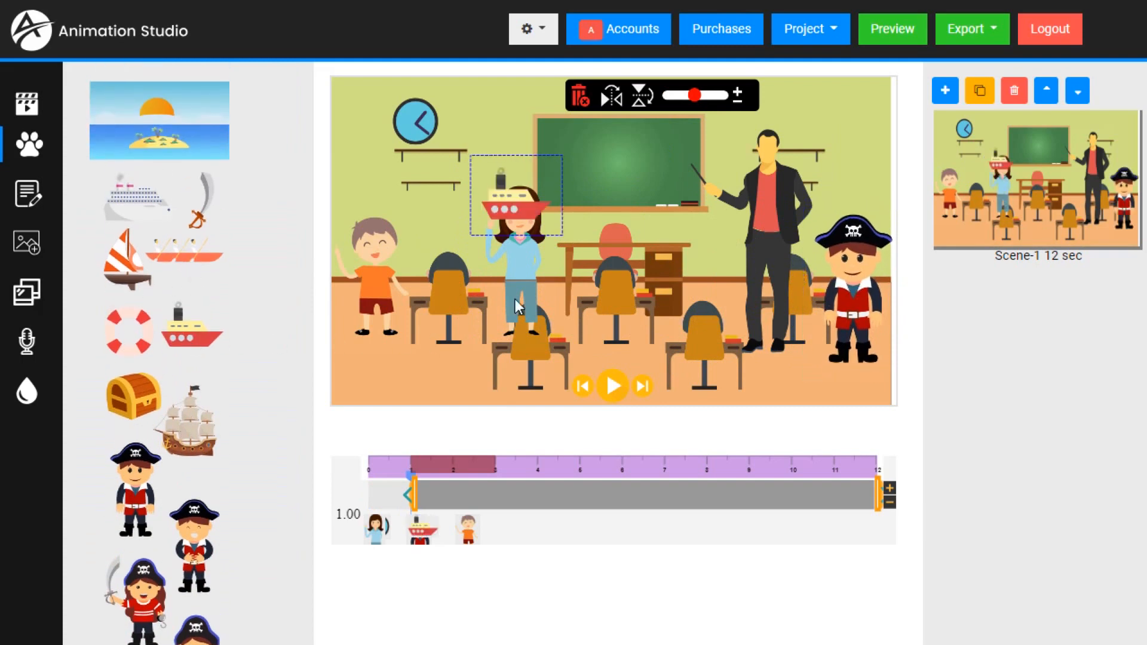
left_click_drag(518, 206, 665, 232)
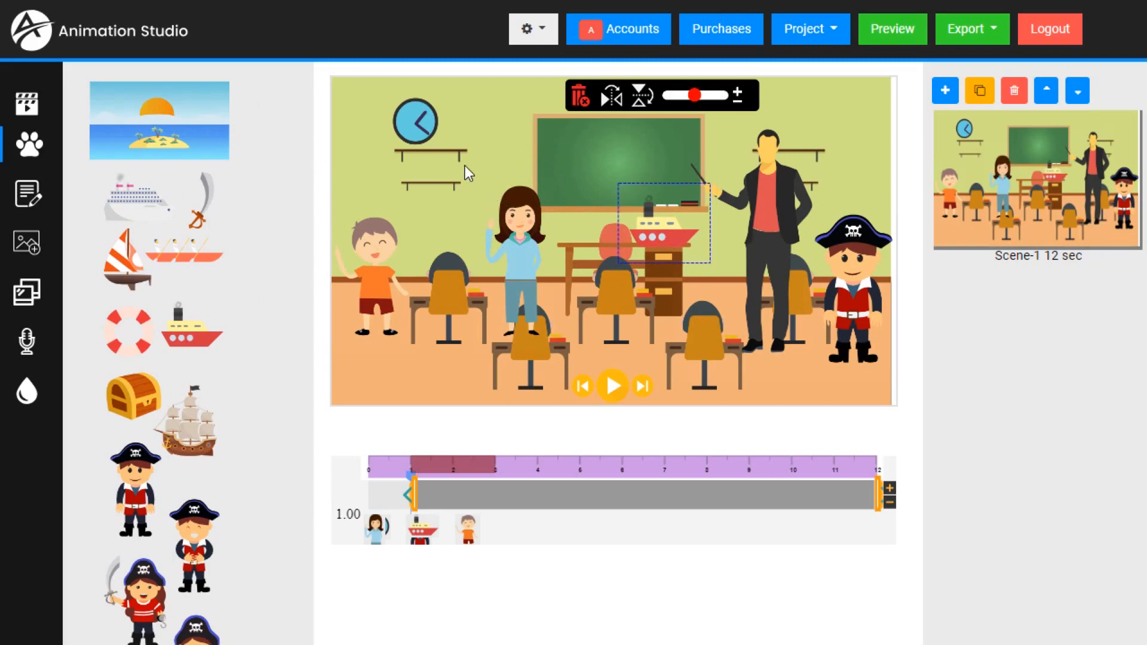
- Import the red logo PNG file, shrink it to fit the green chalkboard and center it there
left_click(31, 254)
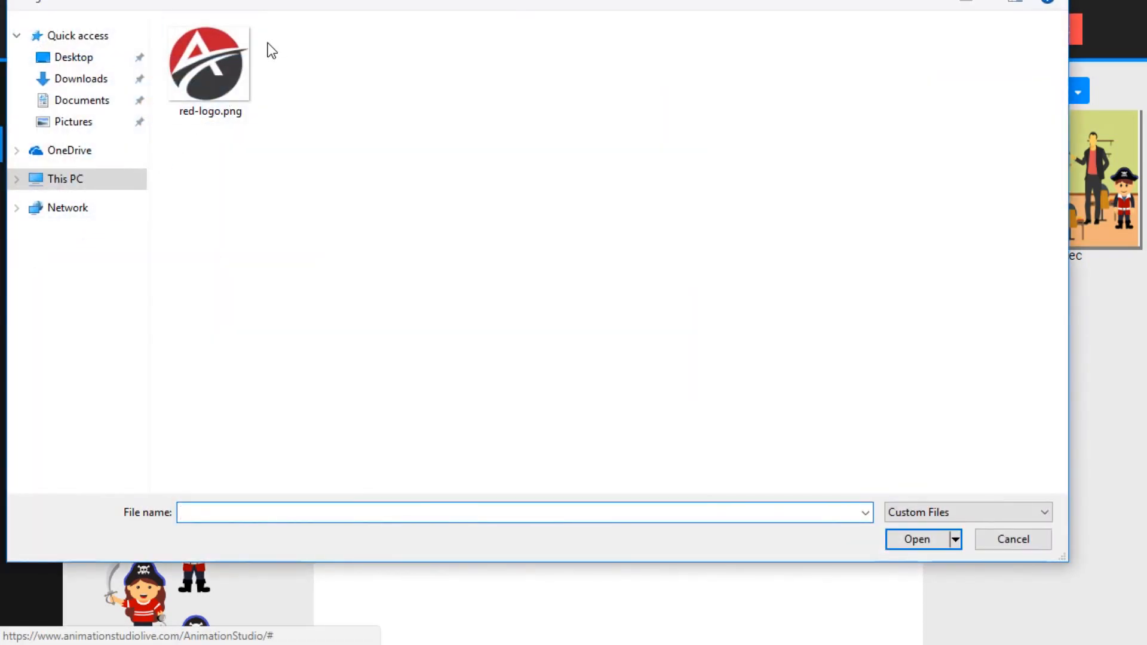
double_click(206, 62)
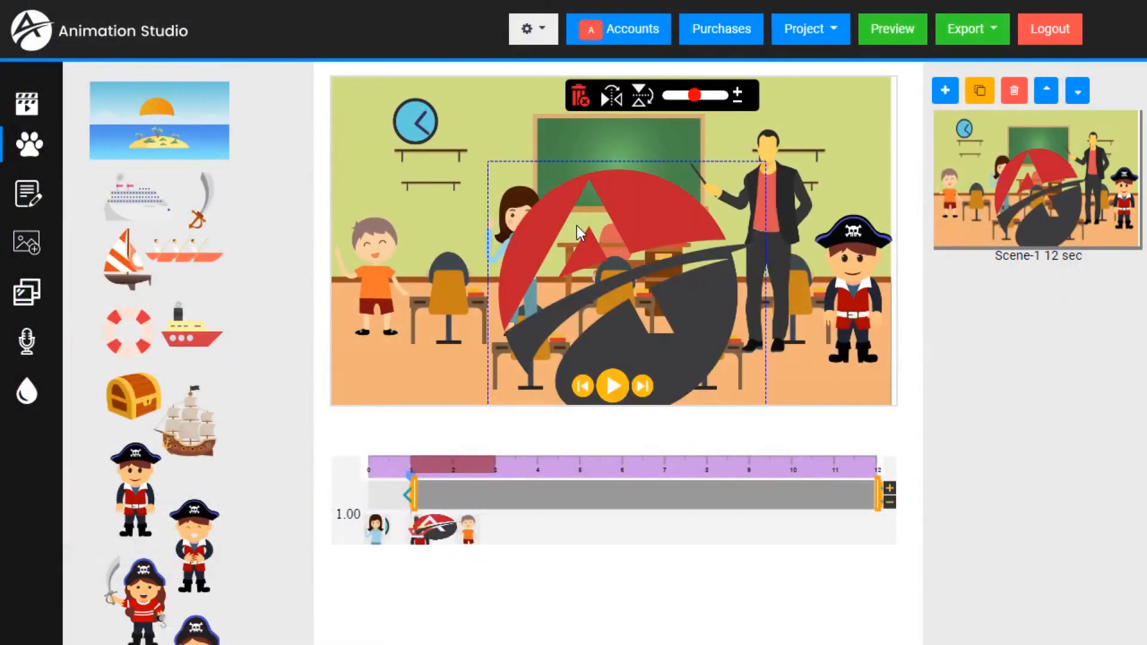
left_click_drag(692, 95, 676, 98)
left_click_drag(548, 194, 628, 152)
left_click_drag(675, 98, 672, 98)
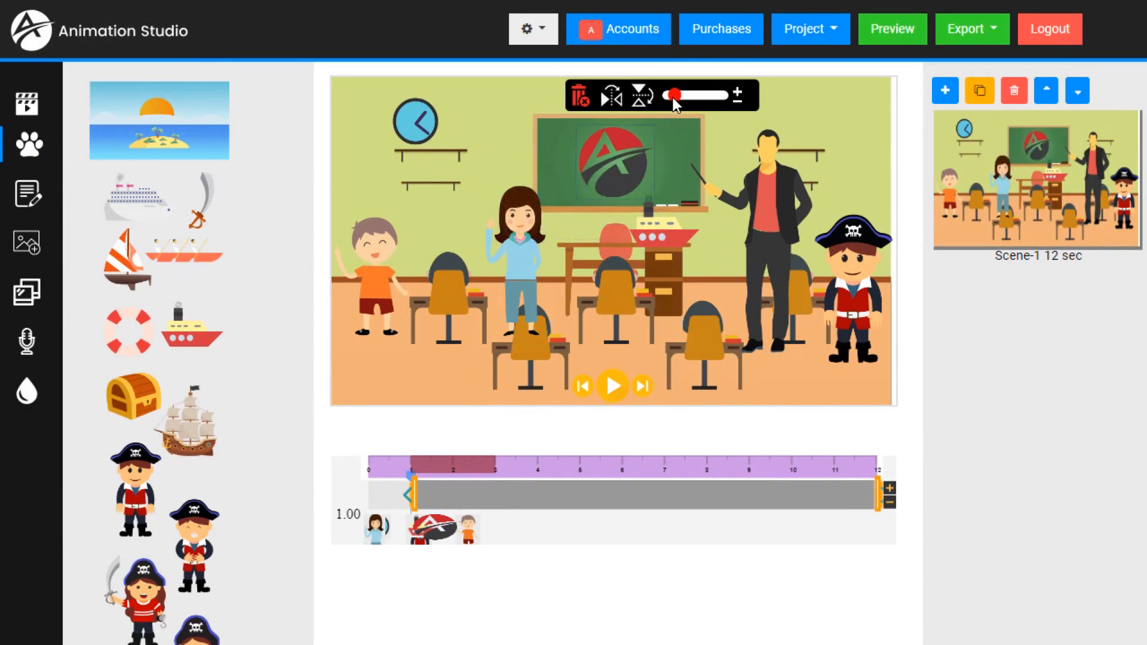
left_click_drag(630, 159, 626, 155)
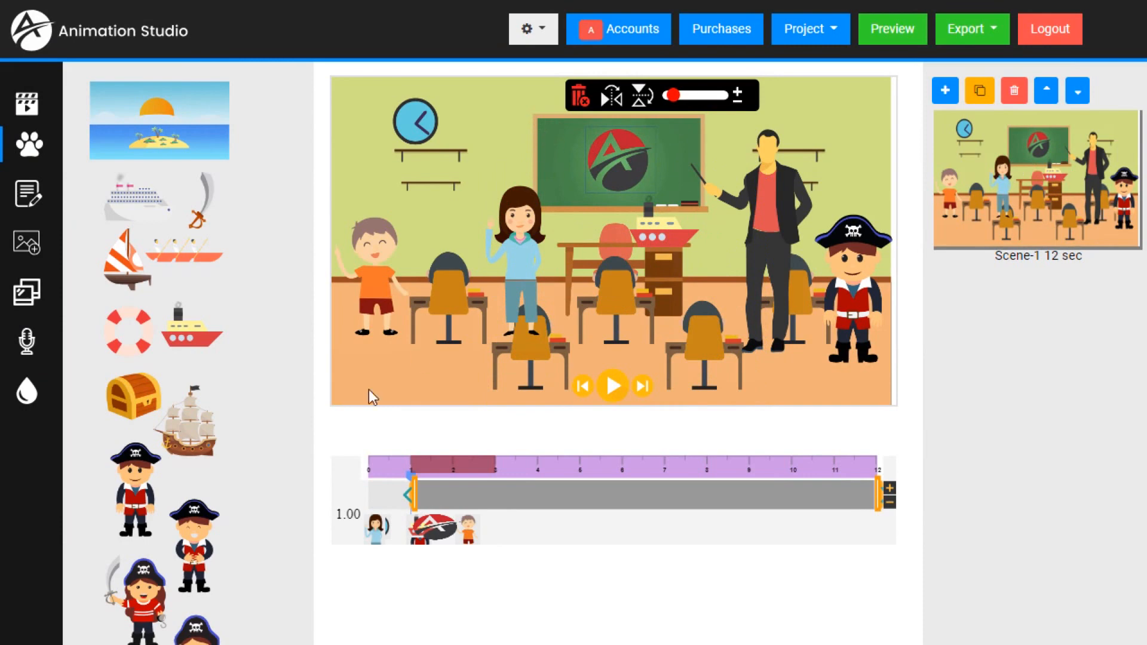
- Add a text watermark reading "This Is A Demo" in Arial at size 32
left_click(24, 408)
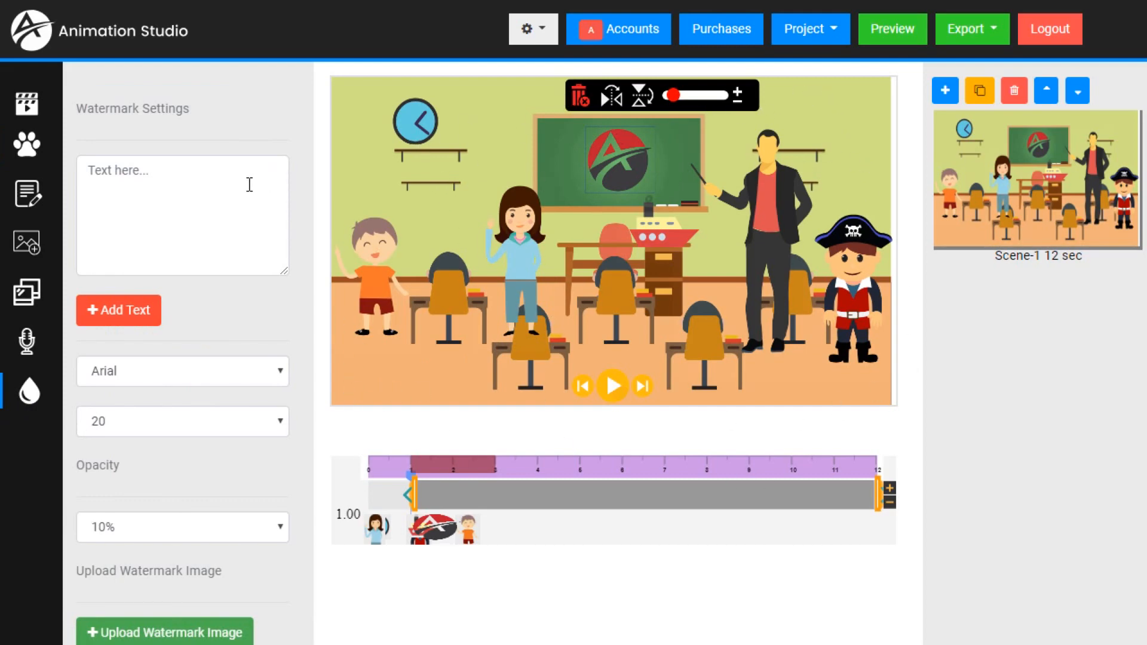
scroll(203, 269, "down", 1)
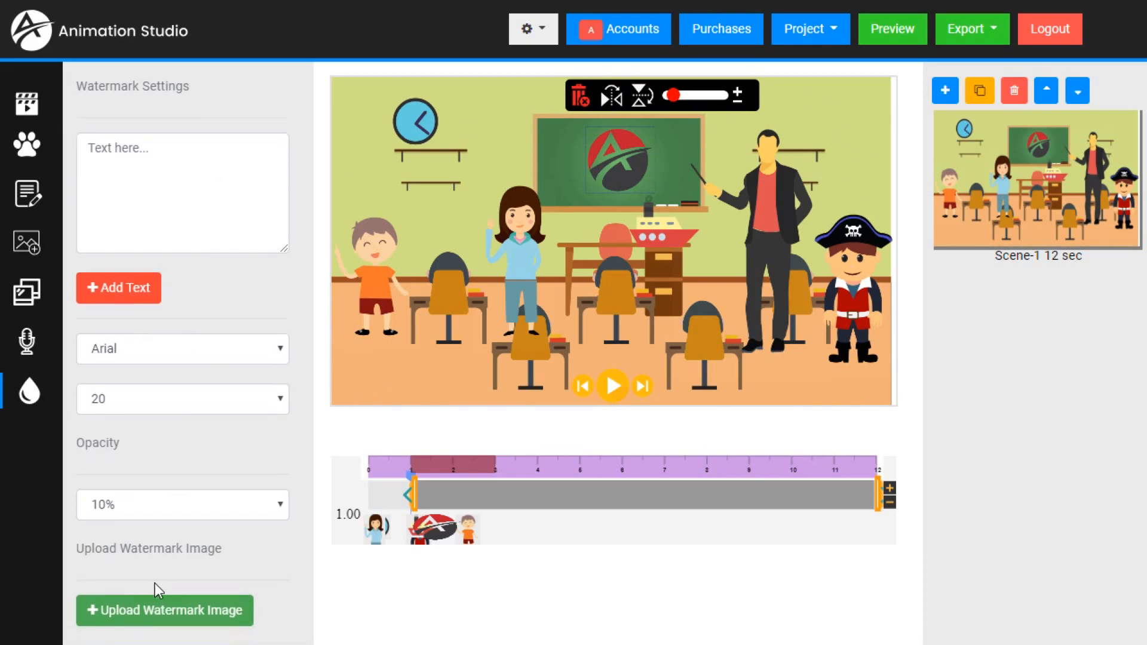
scroll(157, 168, "up", 1)
left_click(154, 184)
type("This Is A Demo")
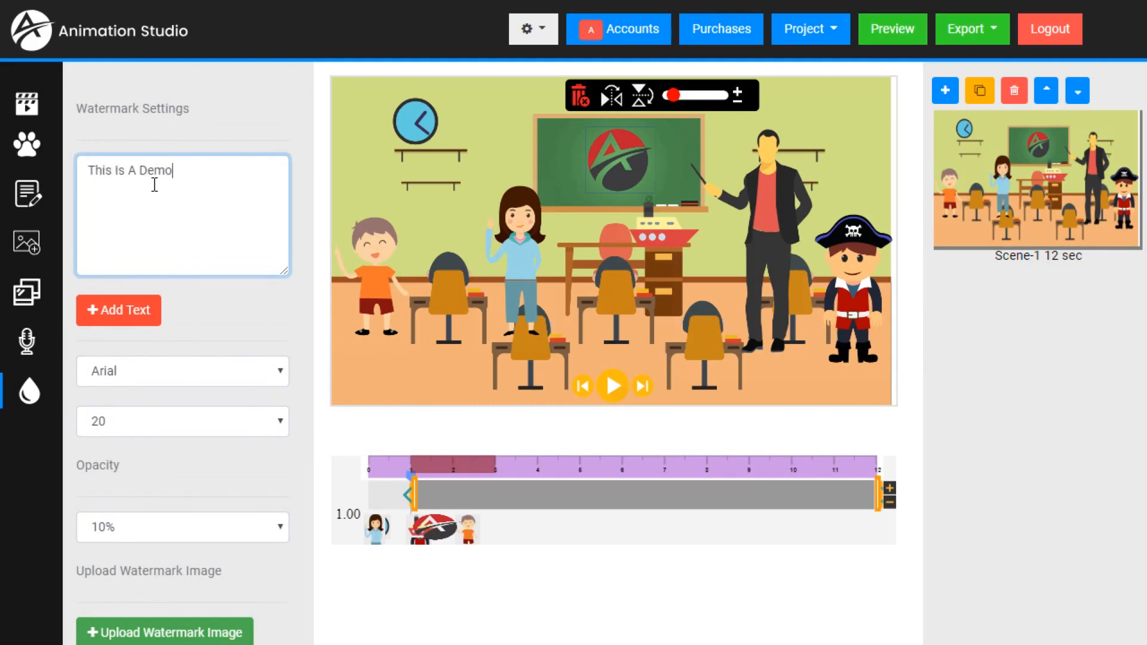
left_click(172, 419)
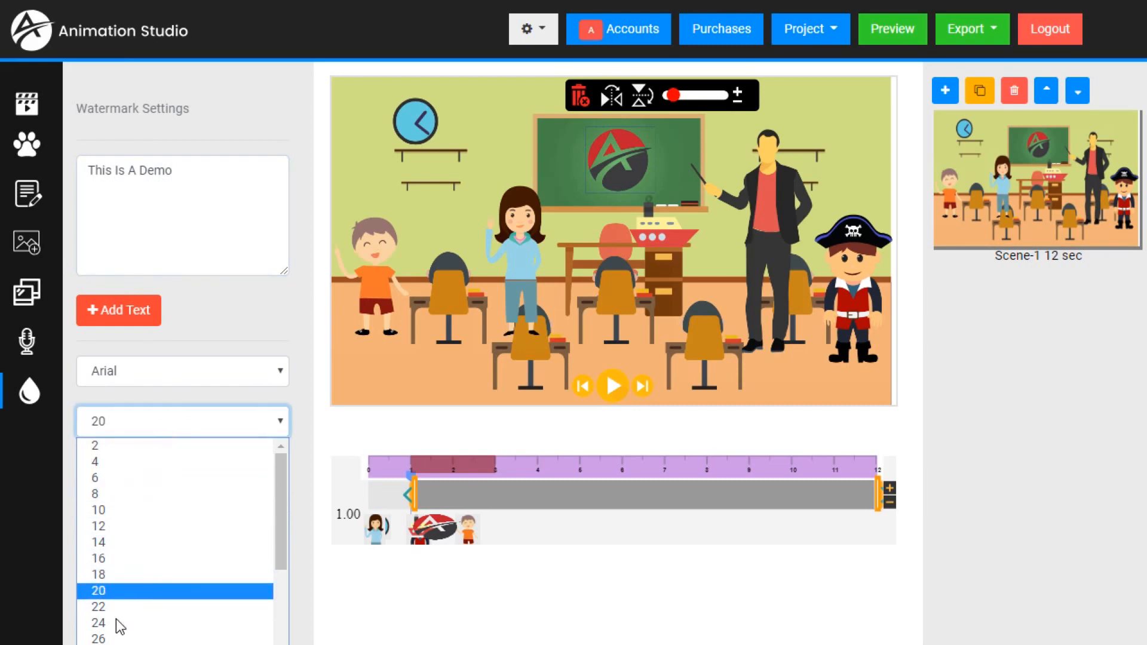
left_click(165, 644)
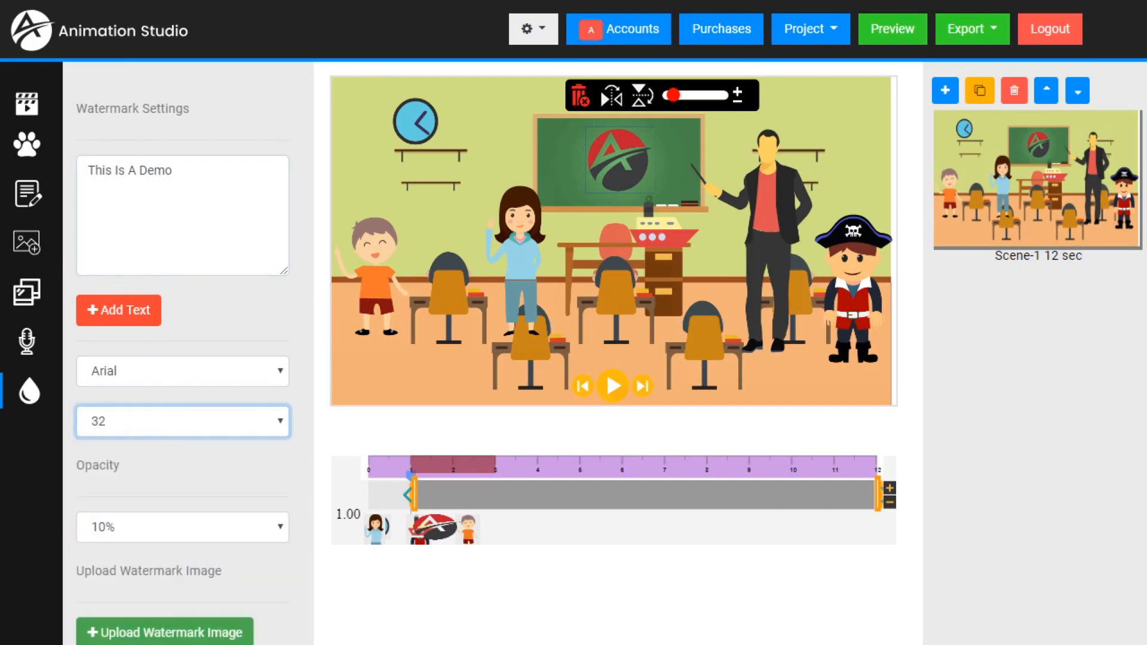
left_click(139, 319)
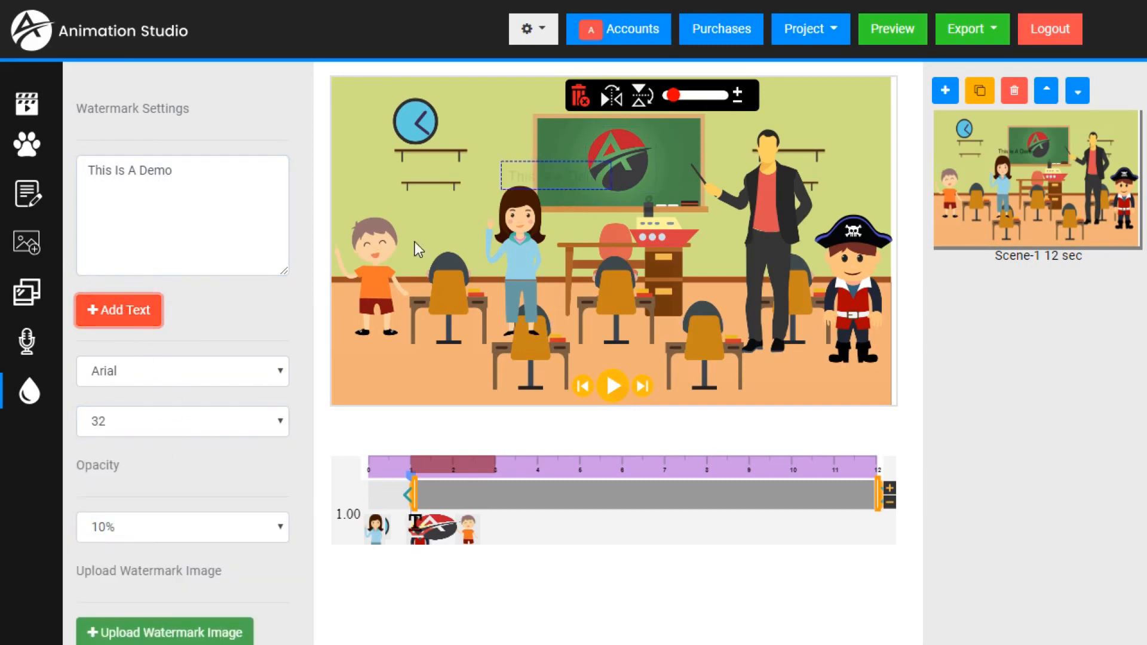
- Set the watermark text size to 96 and move it below the chalkboard, across the middle of the scene
left_click(278, 428)
scroll(221, 466, "down", 8)
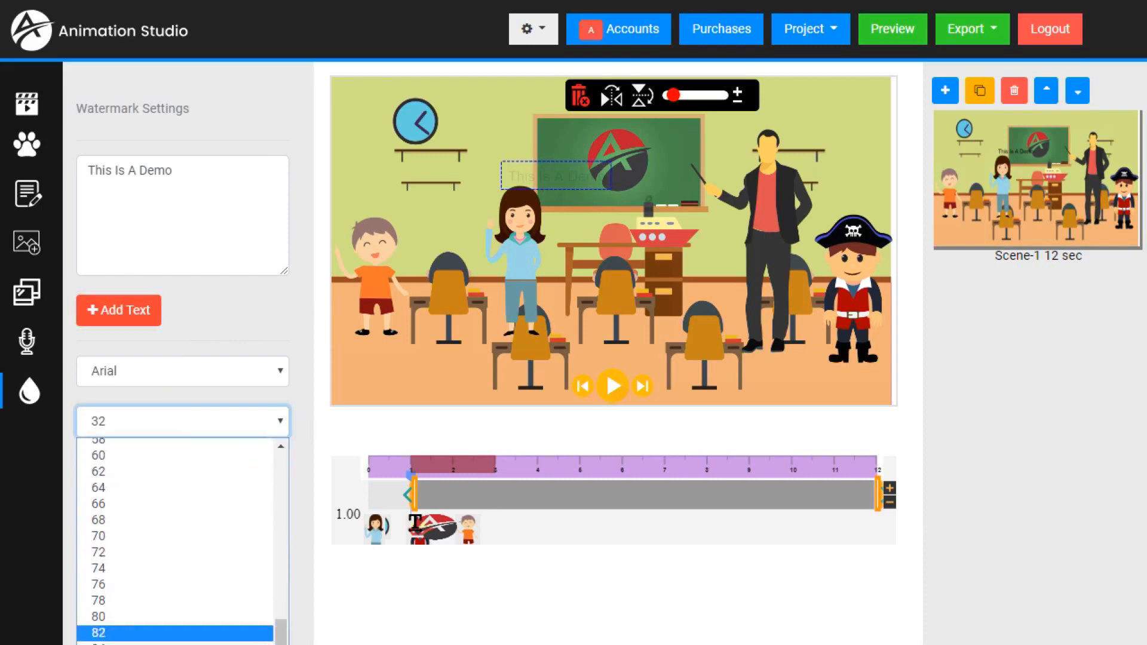
left_click(173, 644)
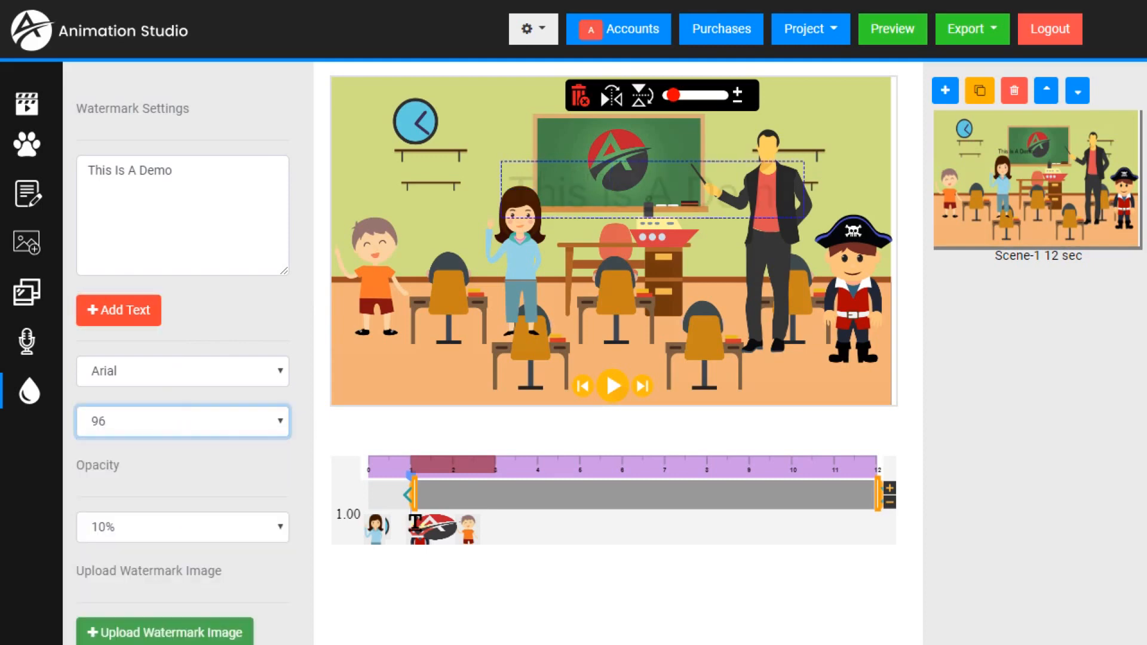
left_click(572, 192)
left_click_drag(571, 191, 546, 249)
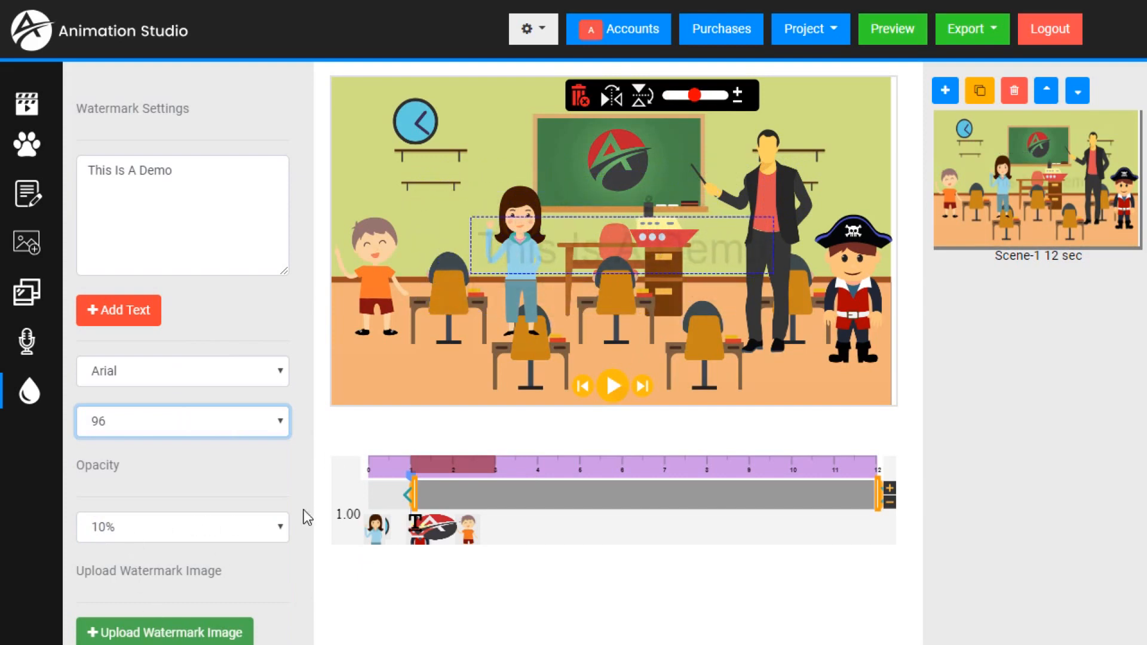
- Try 40% opacity on the watermark text, and set it to 70%
left_click(279, 529)
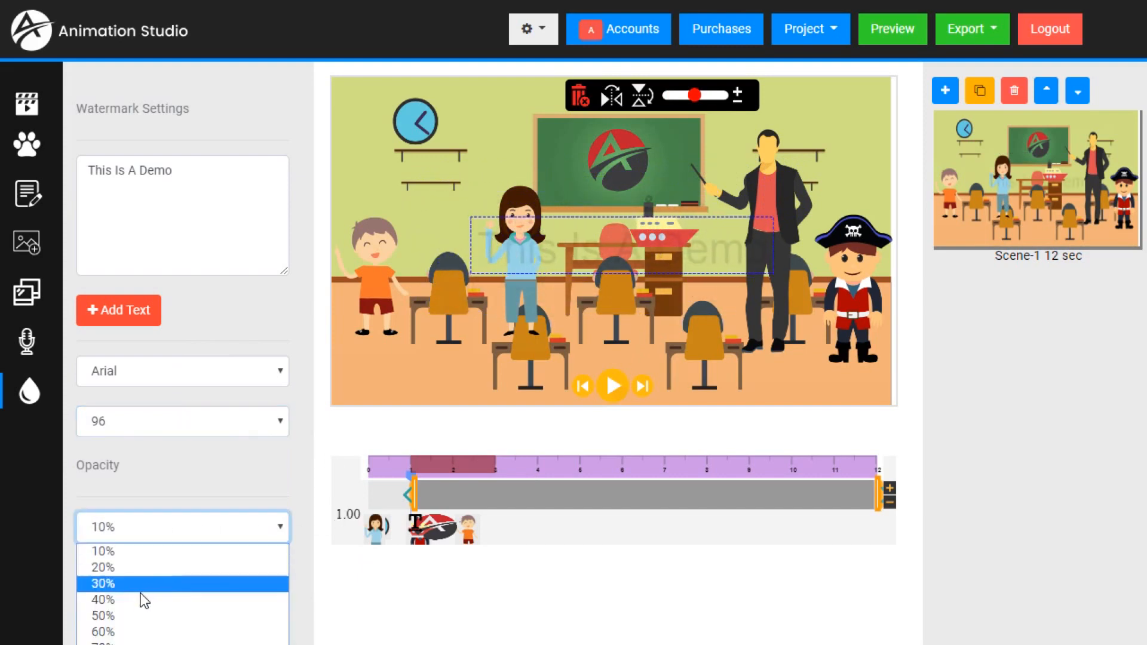
left_click(143, 599)
left_click(284, 534)
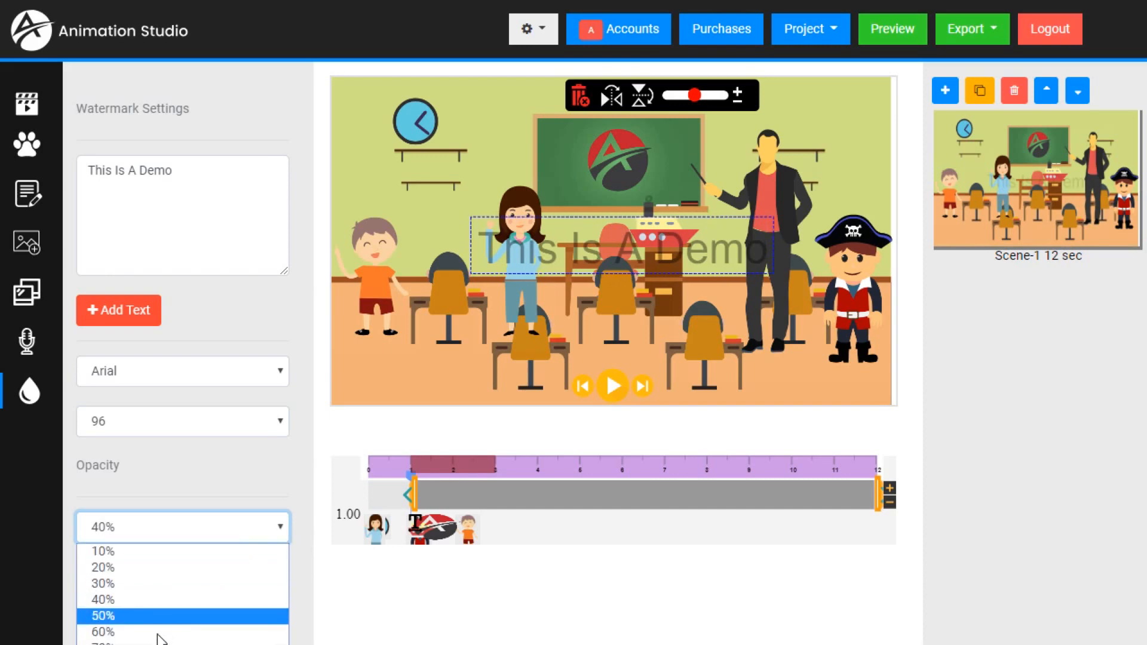
left_click(156, 641)
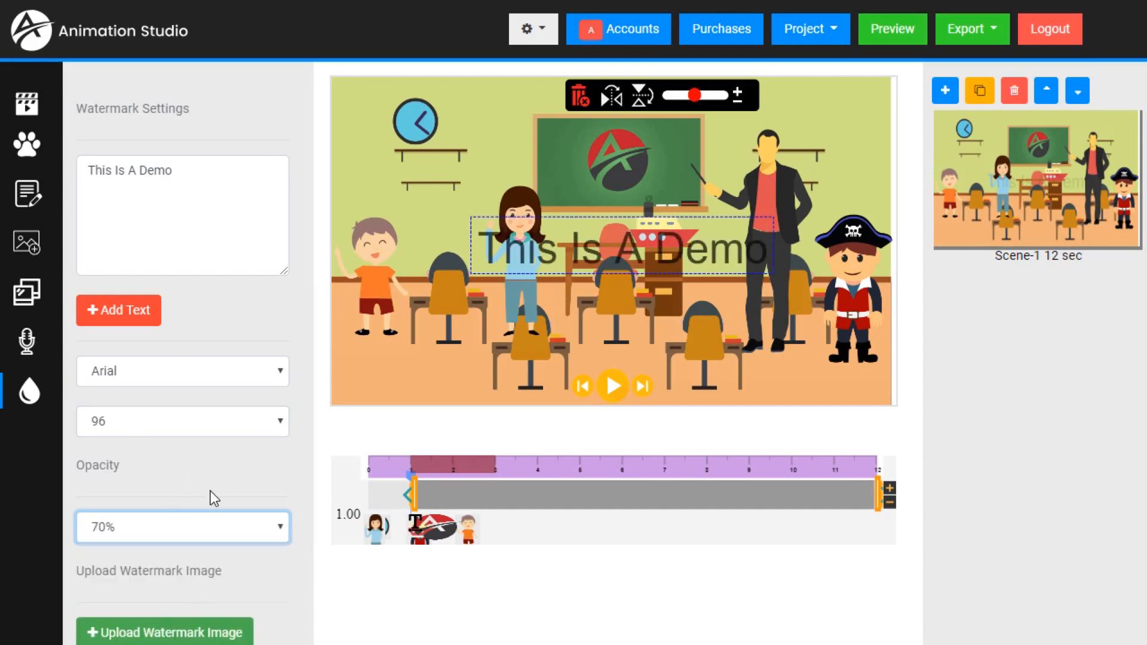
- Set the watermark text's opacity to 50% and move it up across the top of the chalkboard
left_click(203, 532)
left_click(141, 615)
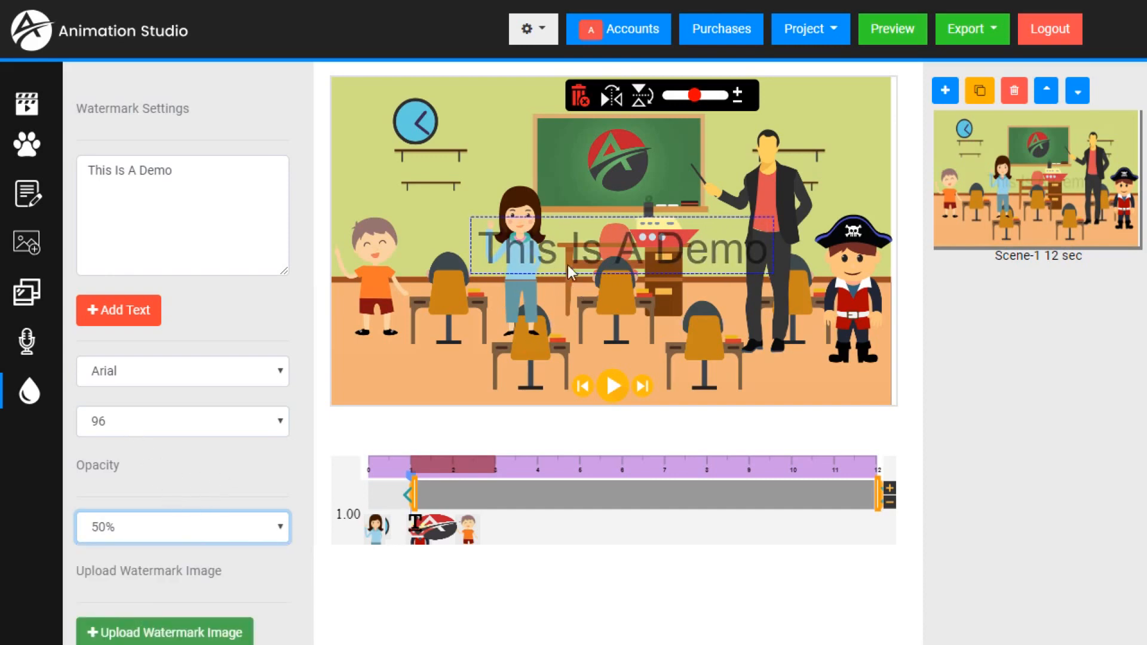
left_click_drag(548, 253, 543, 230)
left_click_drag(562, 156, 554, 146)
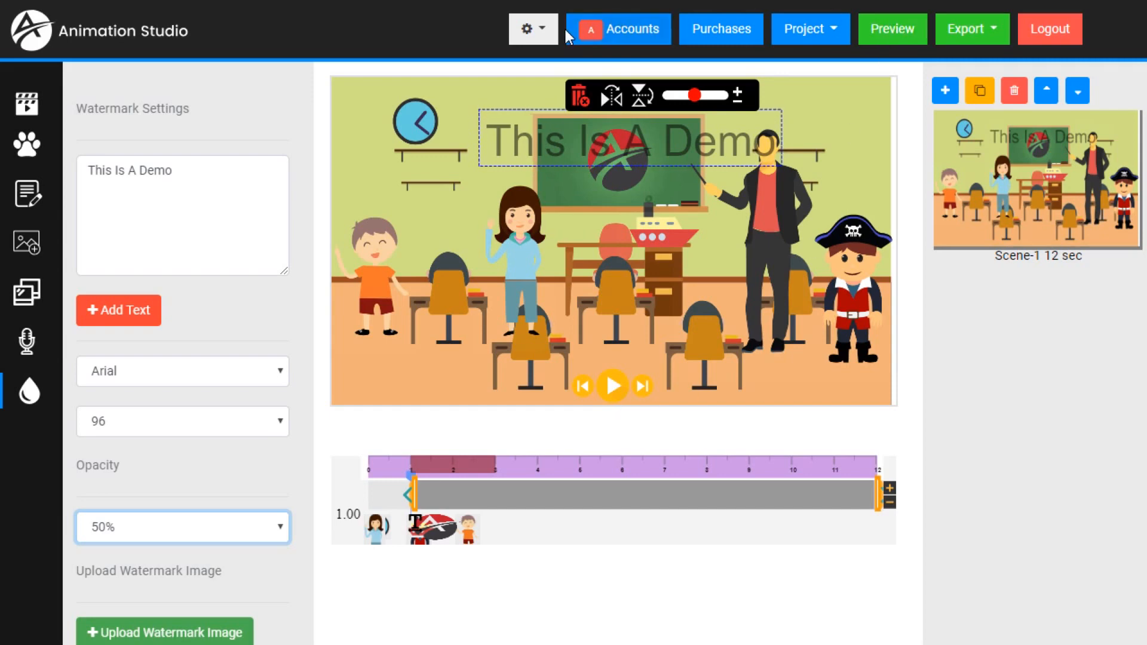
- Save the project under the name "school"
left_click(834, 31)
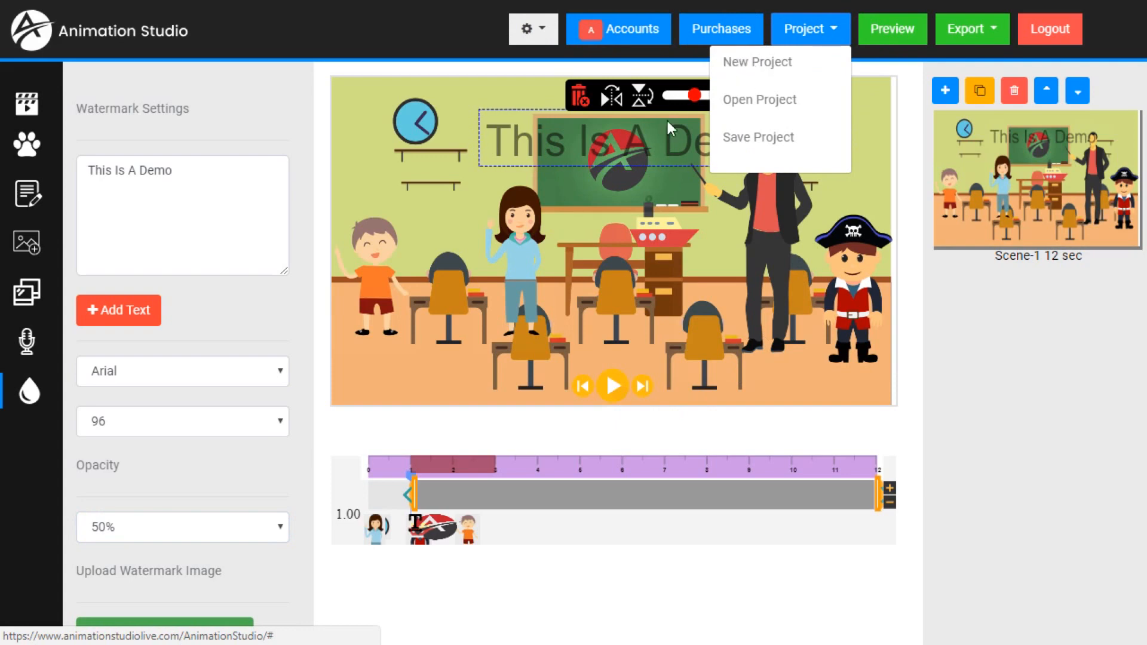
left_click(738, 146)
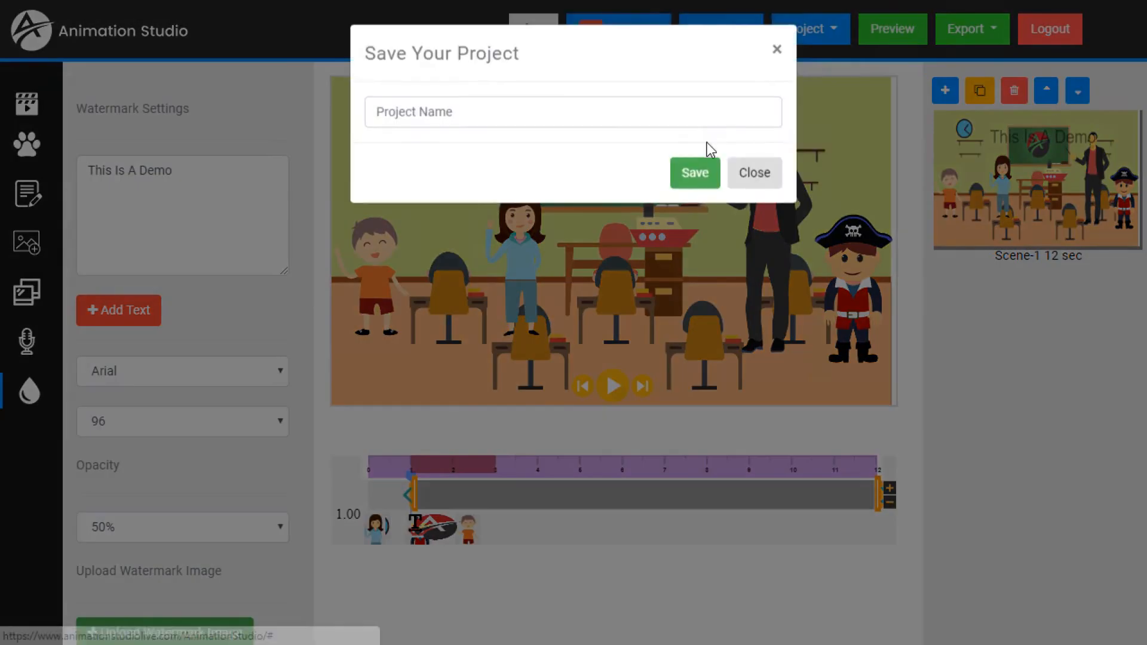
left_click(561, 113)
type("school")
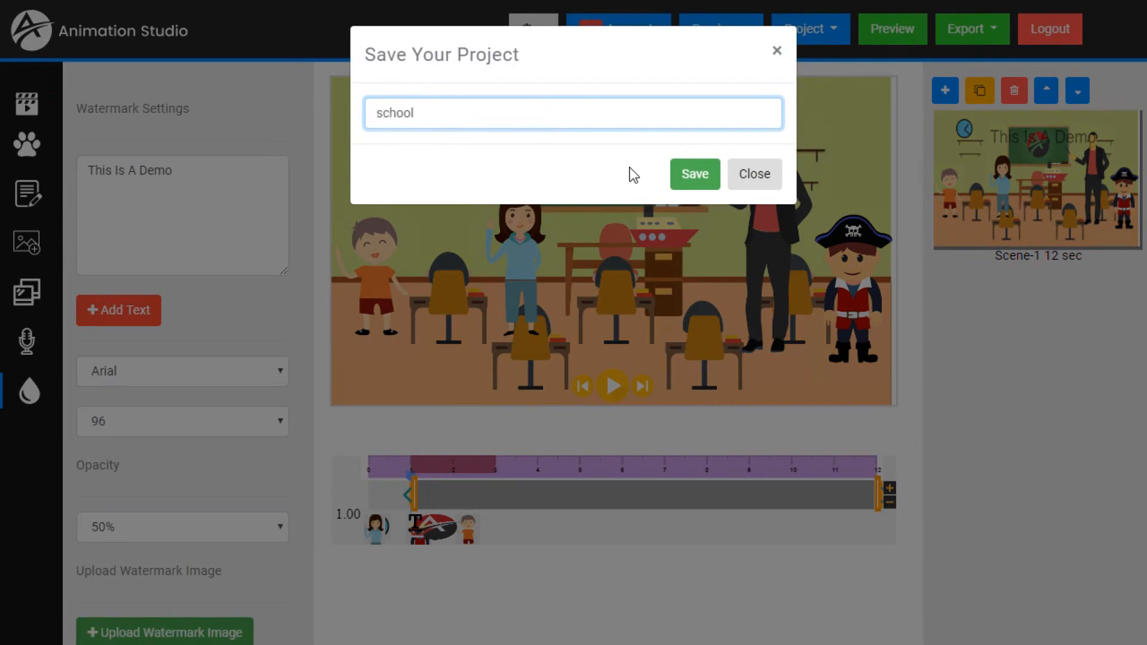
left_click(694, 173)
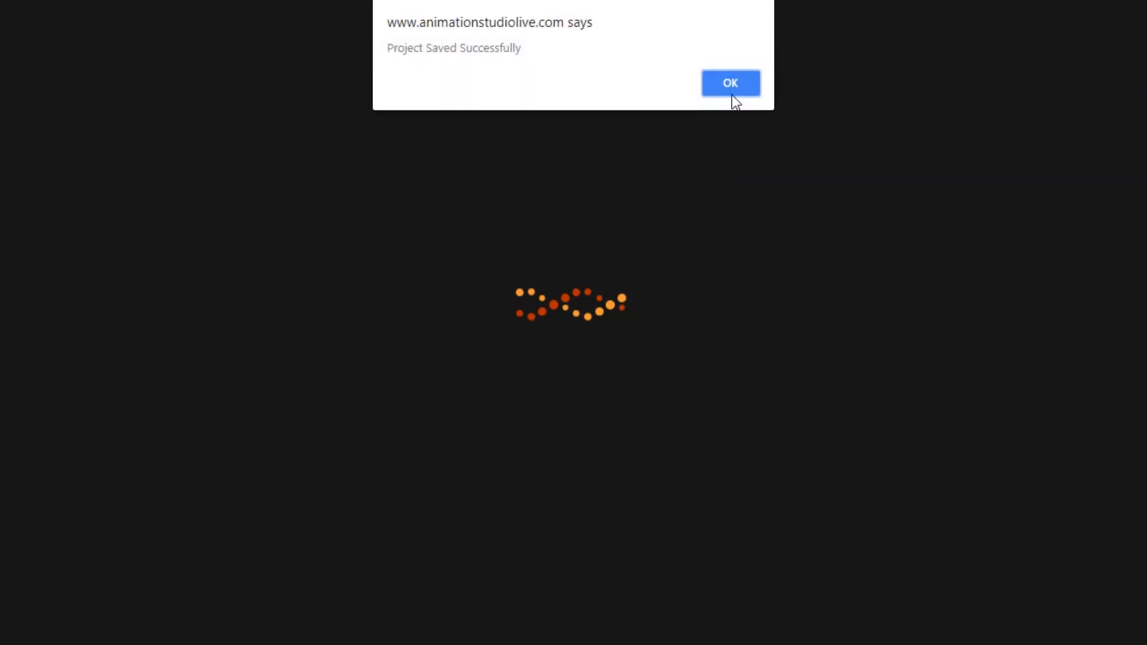
left_click(736, 83)
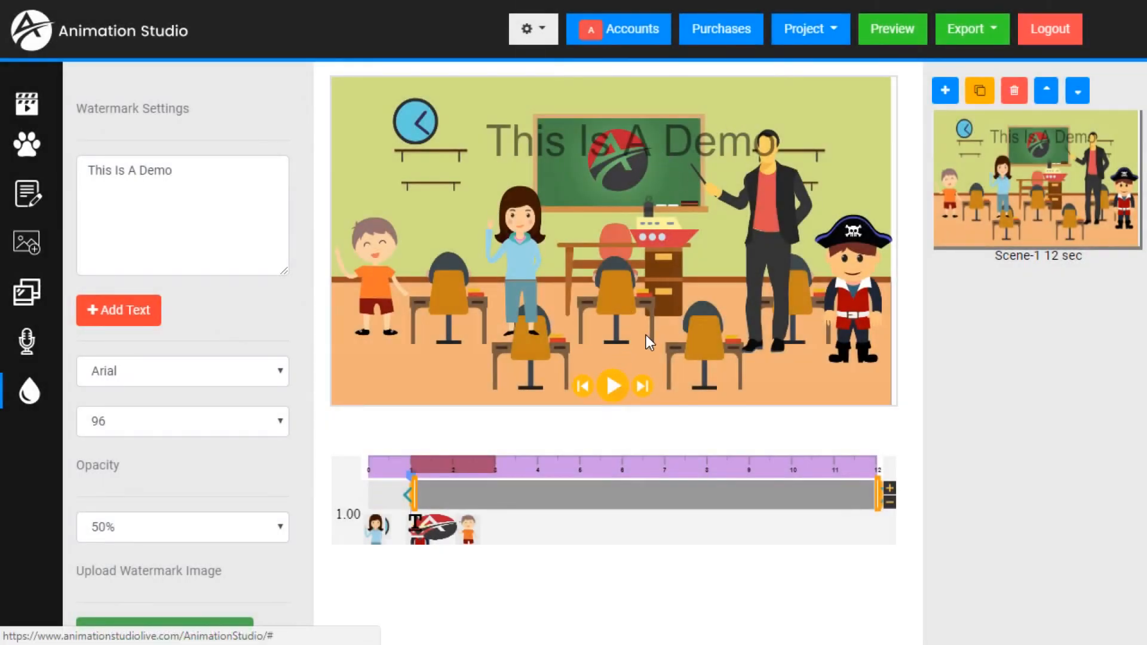
- Review the list of saved projects and close it without opening one
left_click(832, 33)
left_click(759, 100)
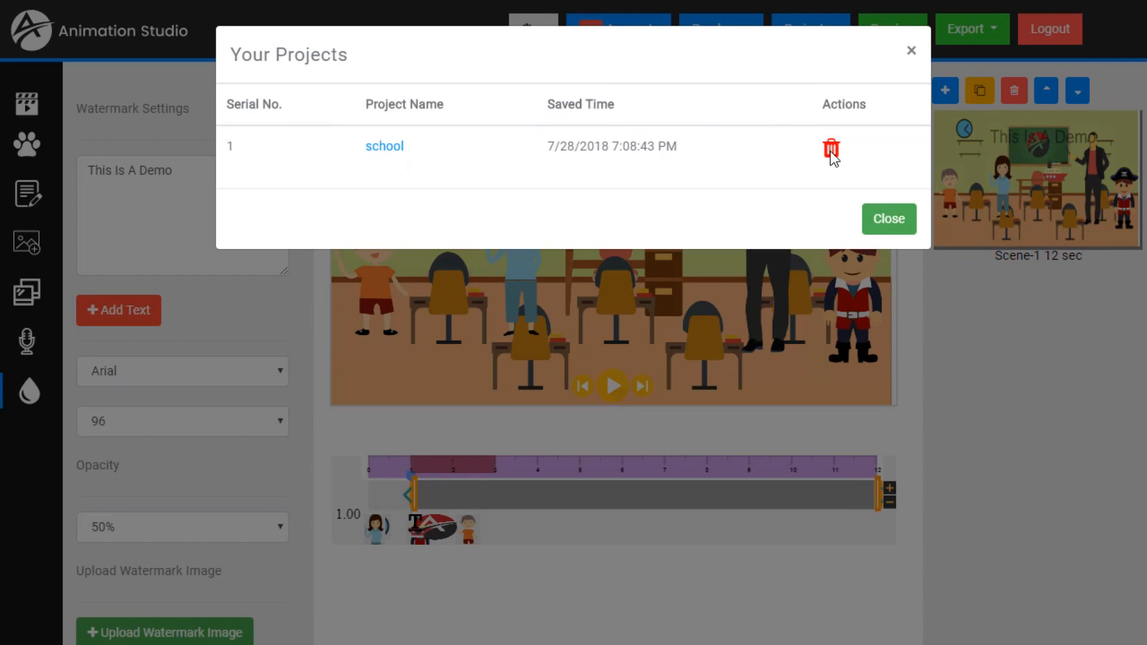
left_click(890, 221)
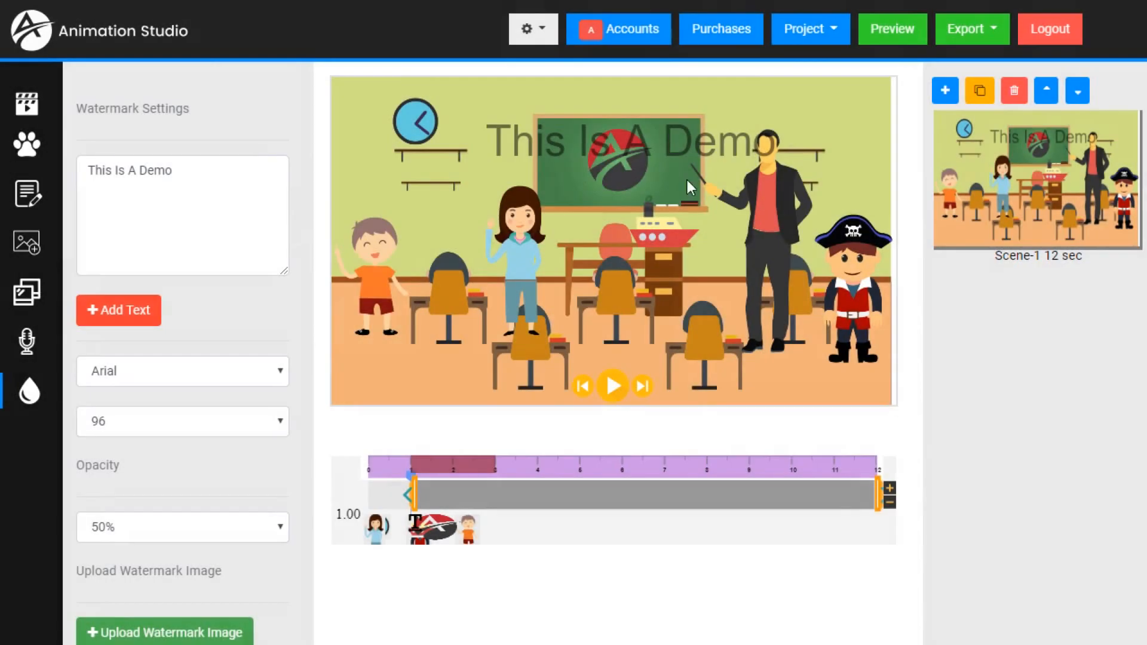
- Delete the "This Is A Demo" watermark text from the classroom scene
left_click(599, 152)
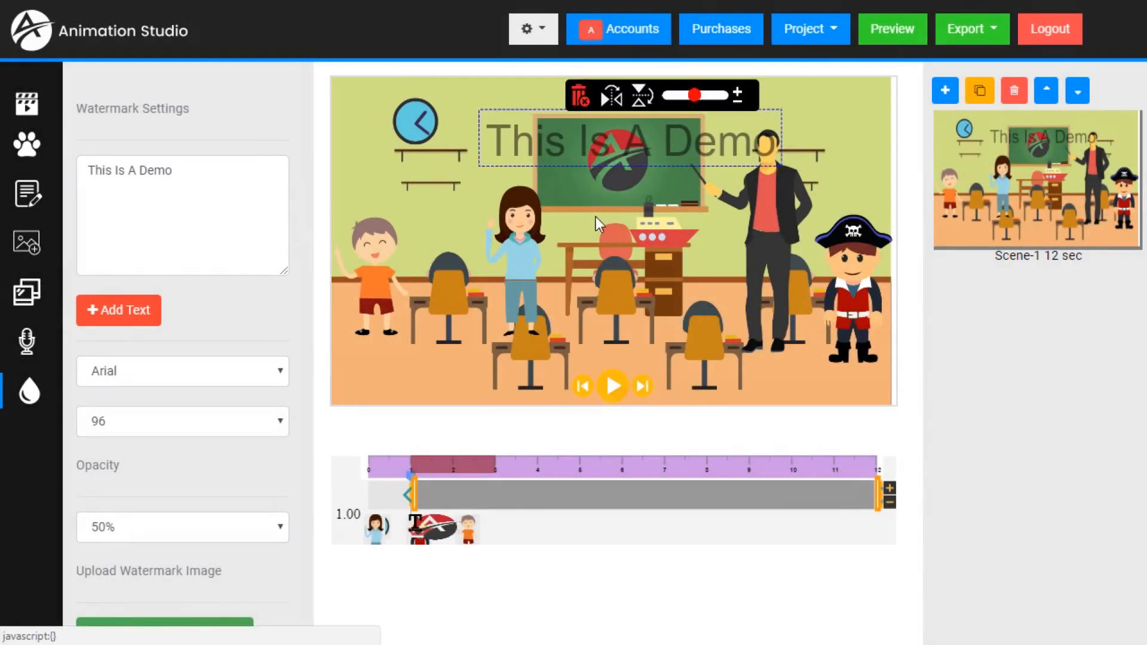
left_click(579, 95)
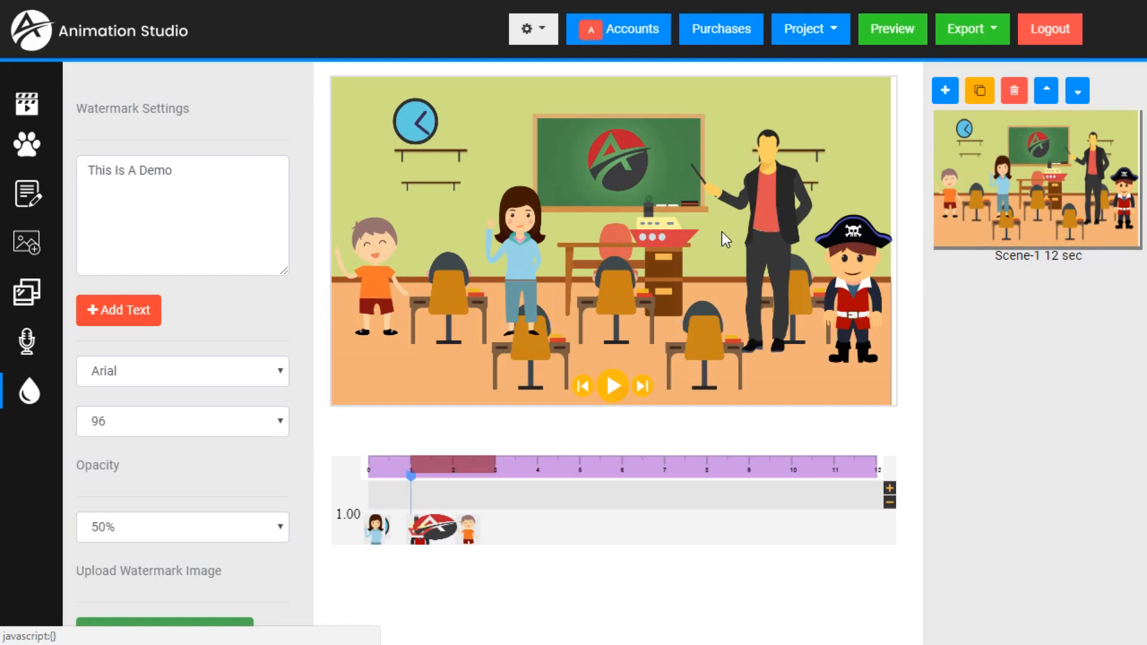
- Review the list of purchased products and their access links, and close it
left_click(702, 31)
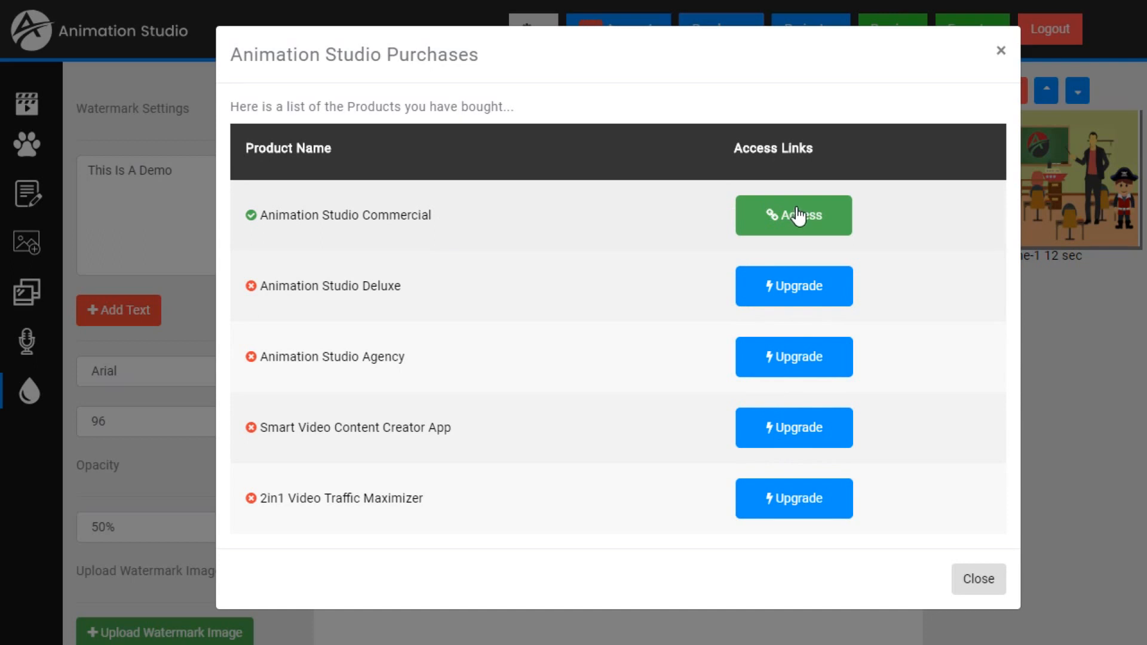
left_click(977, 588)
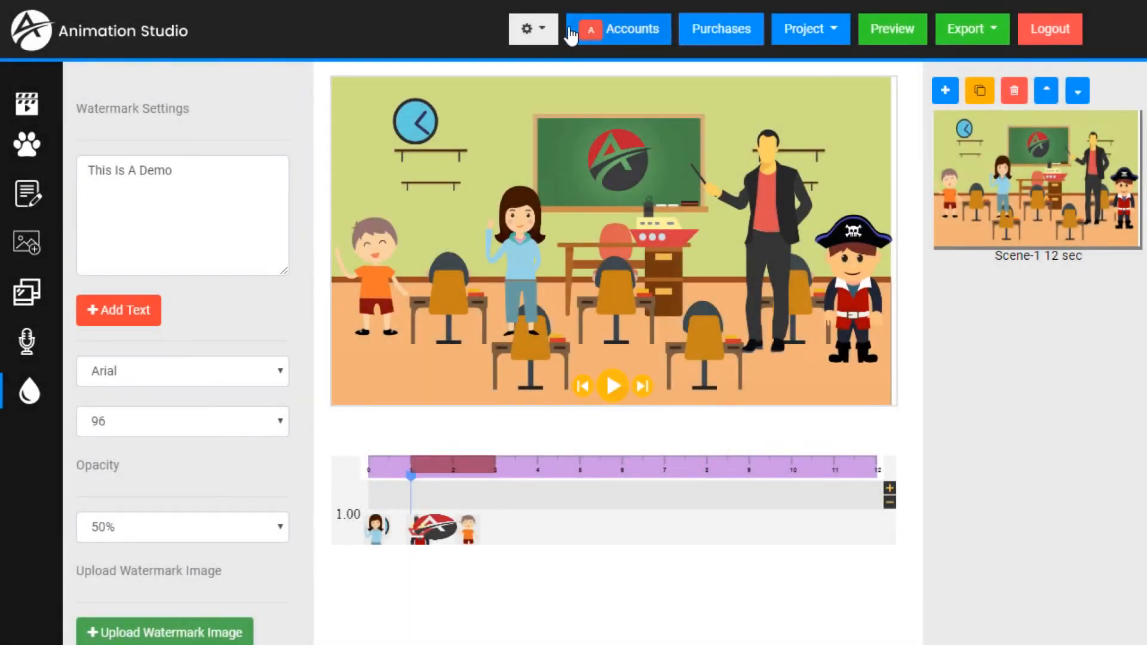
- Create a new user account by entering the user's e-mail address and password, and close the user list
left_click(635, 37)
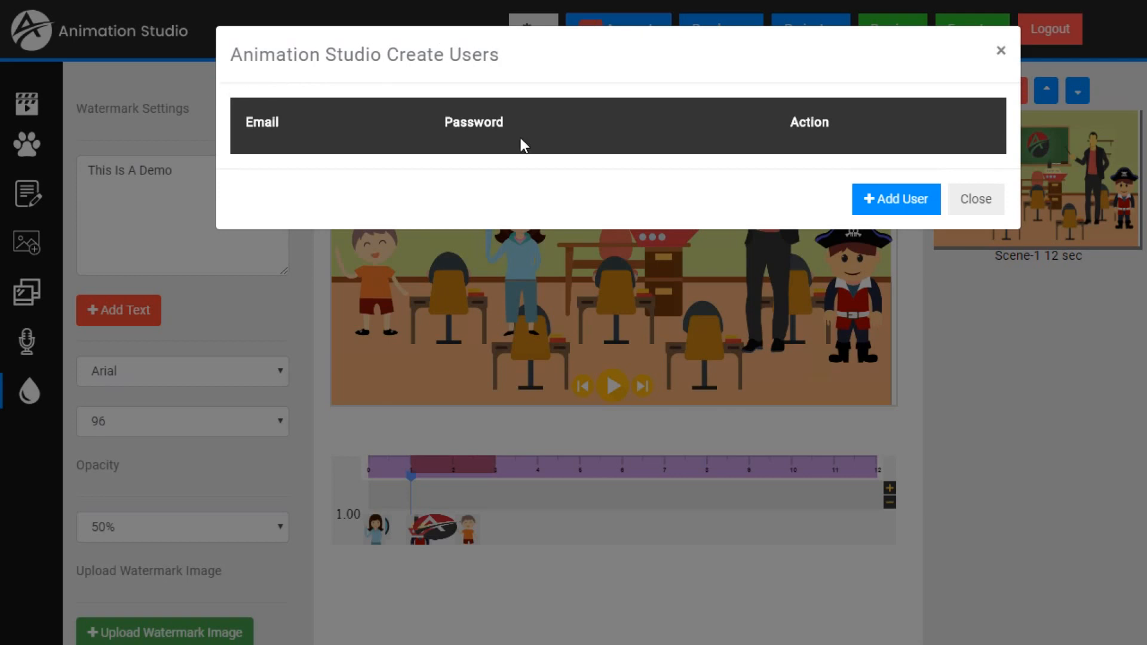
left_click(873, 206)
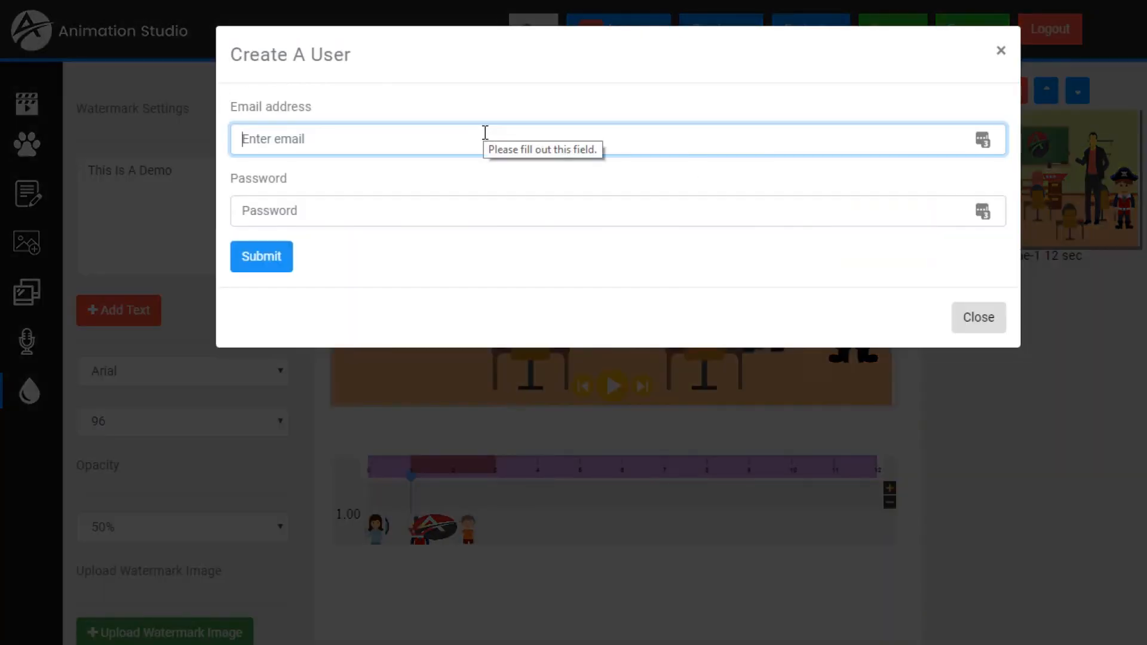
type("test@te")
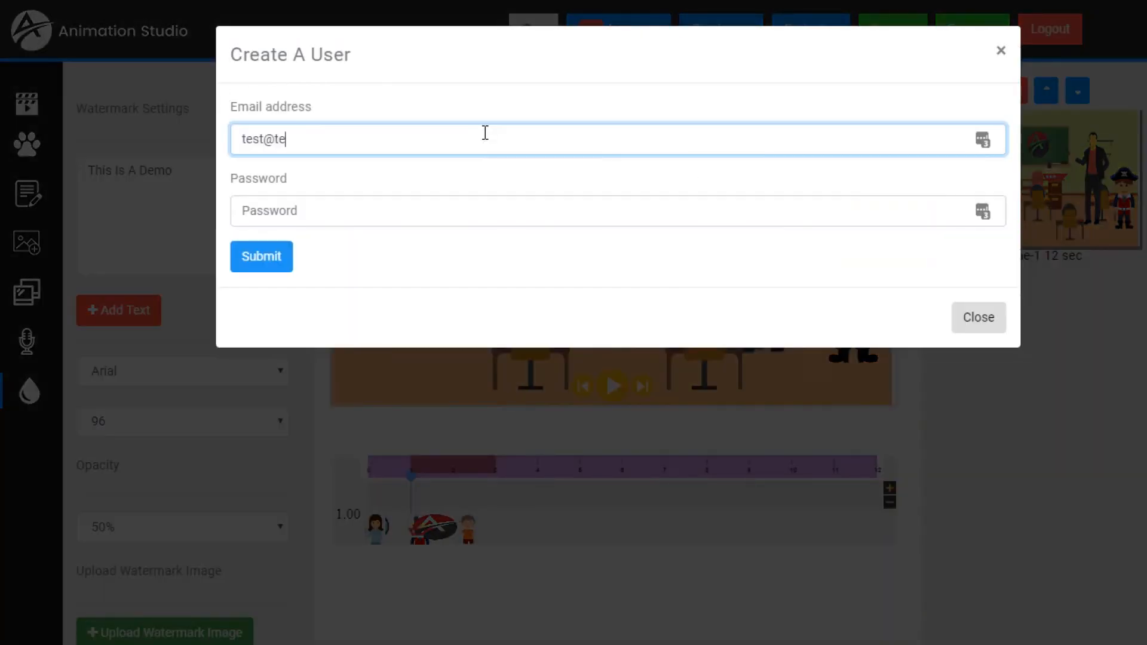
type("st.com")
key("Tab")
type("test")
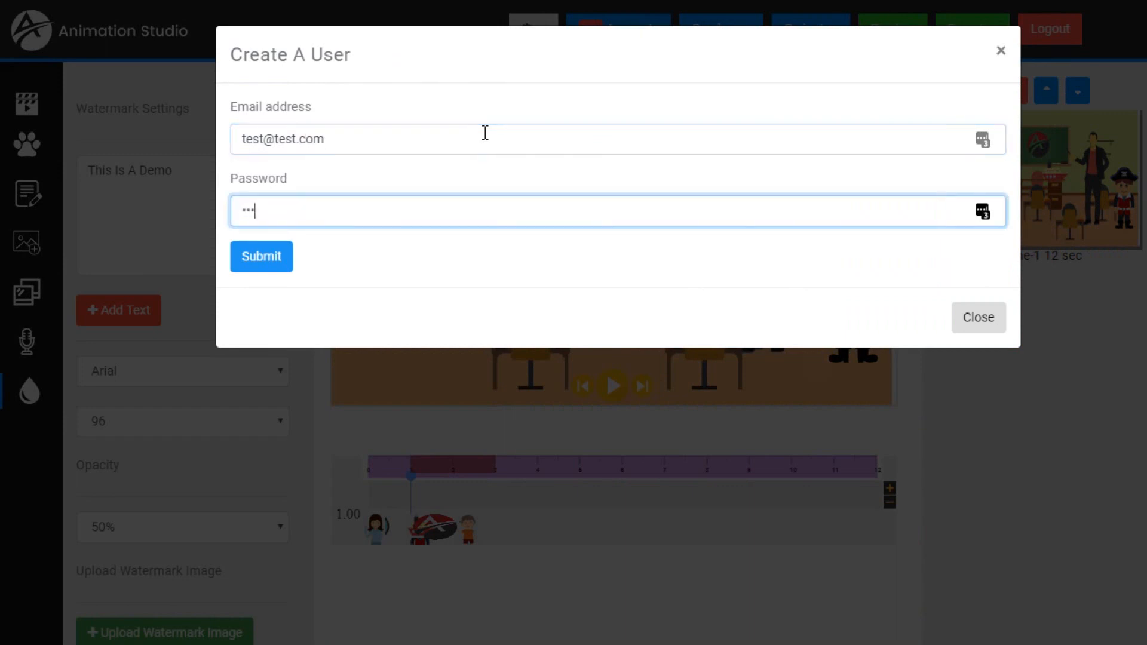
type("1")
left_click(274, 265)
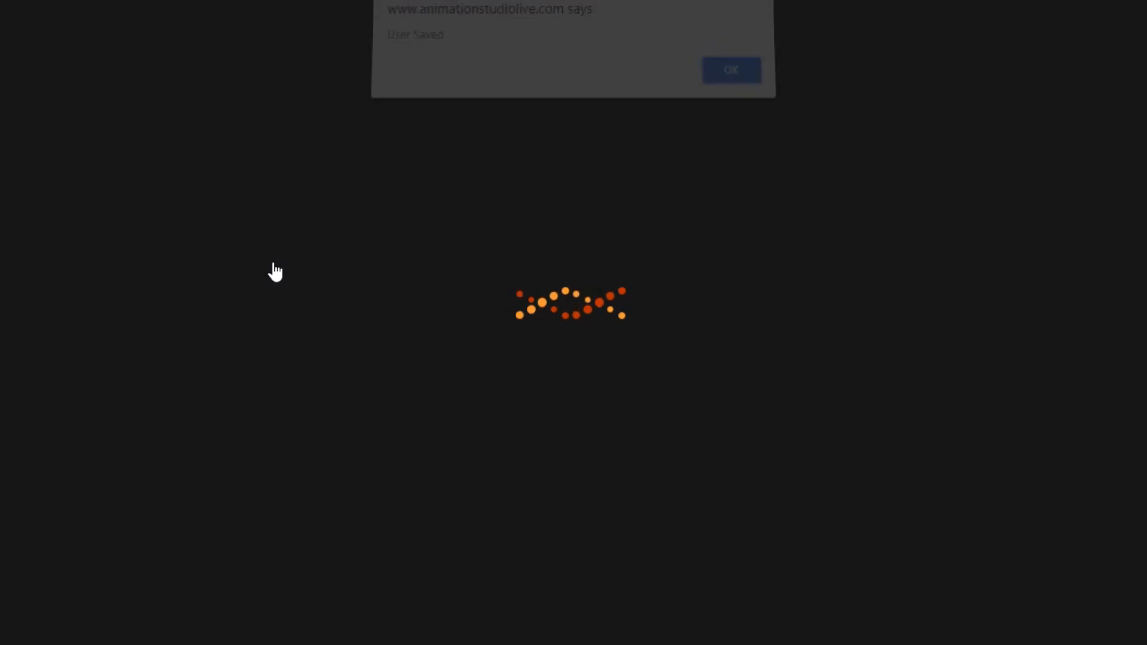
left_click(729, 82)
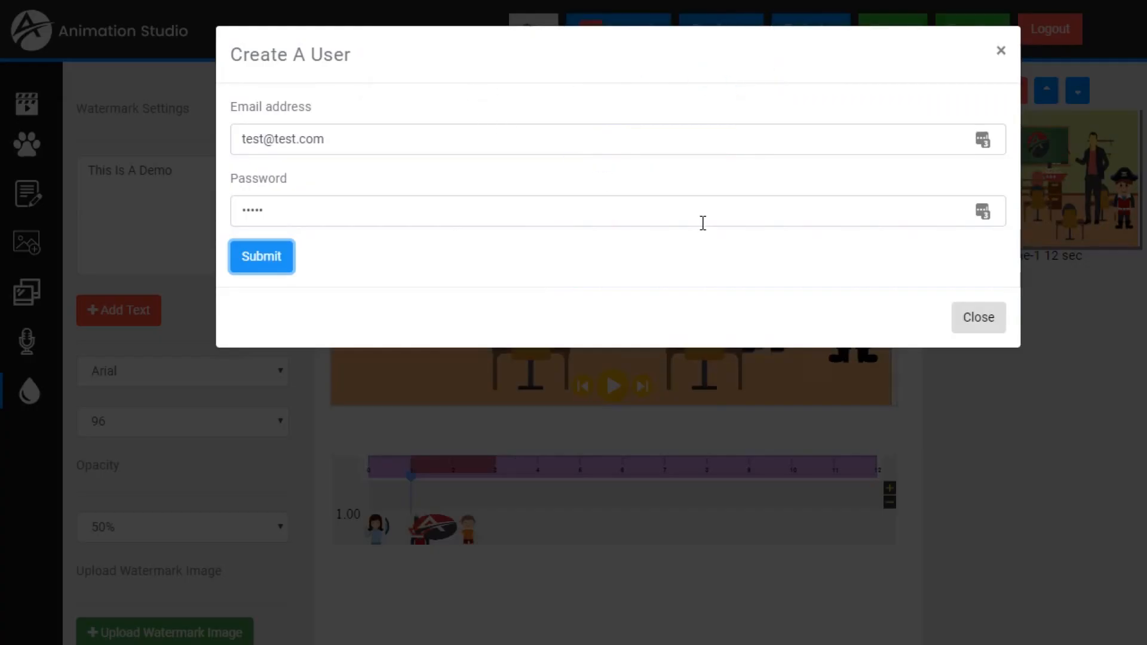
left_click(956, 322)
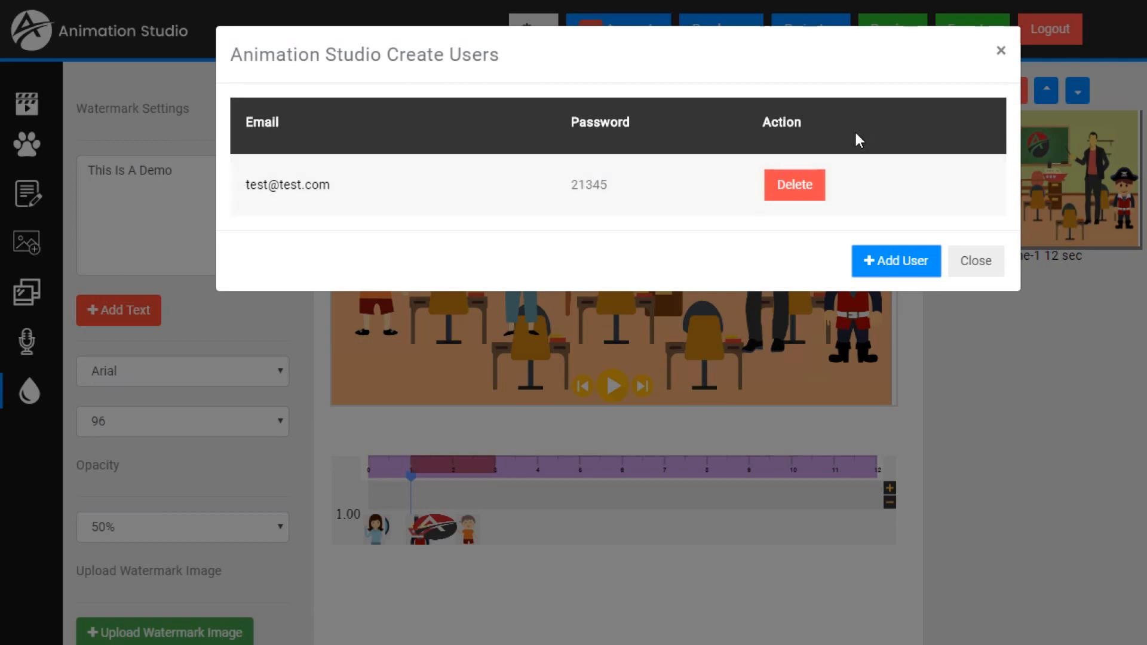
left_click(992, 272)
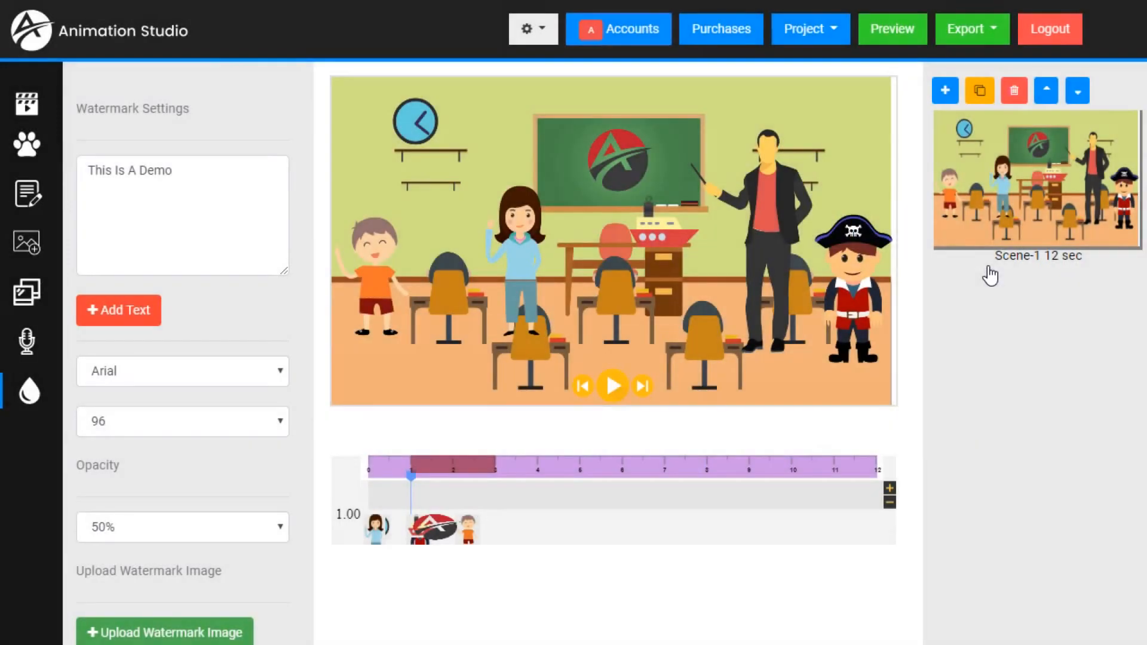
left_click(545, 32)
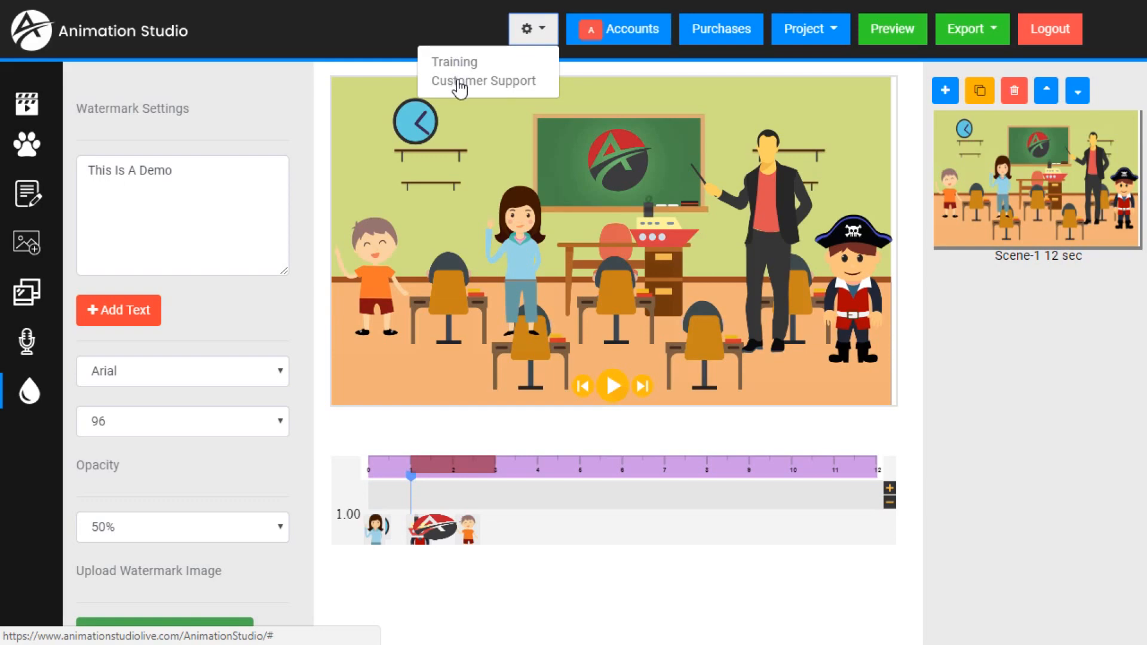
left_click(364, 23)
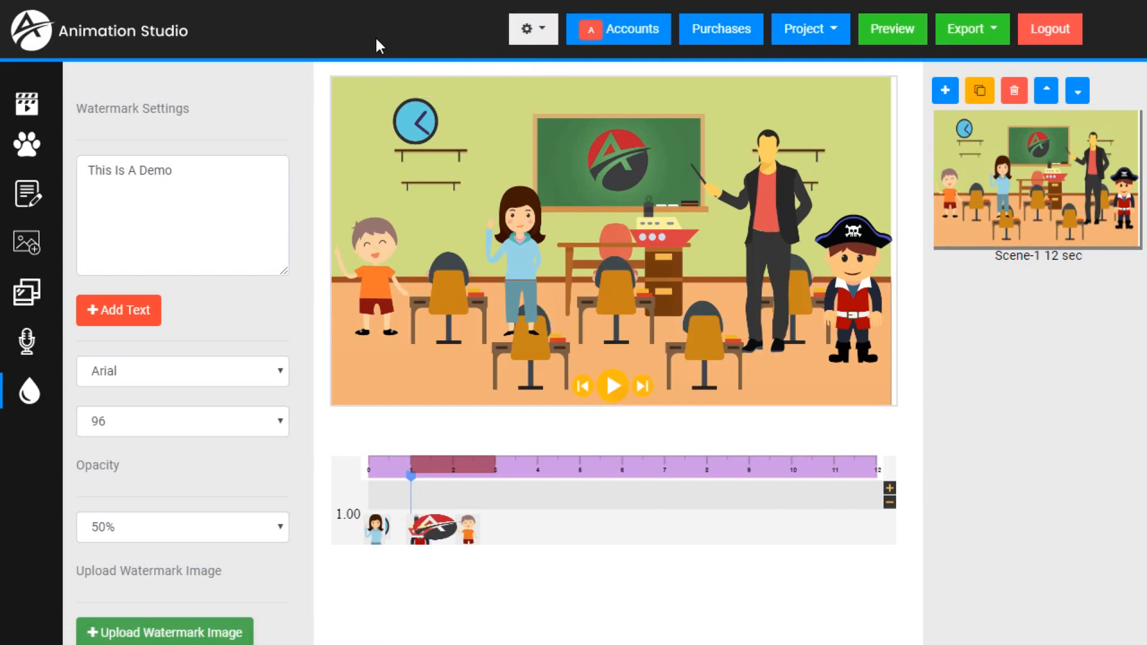
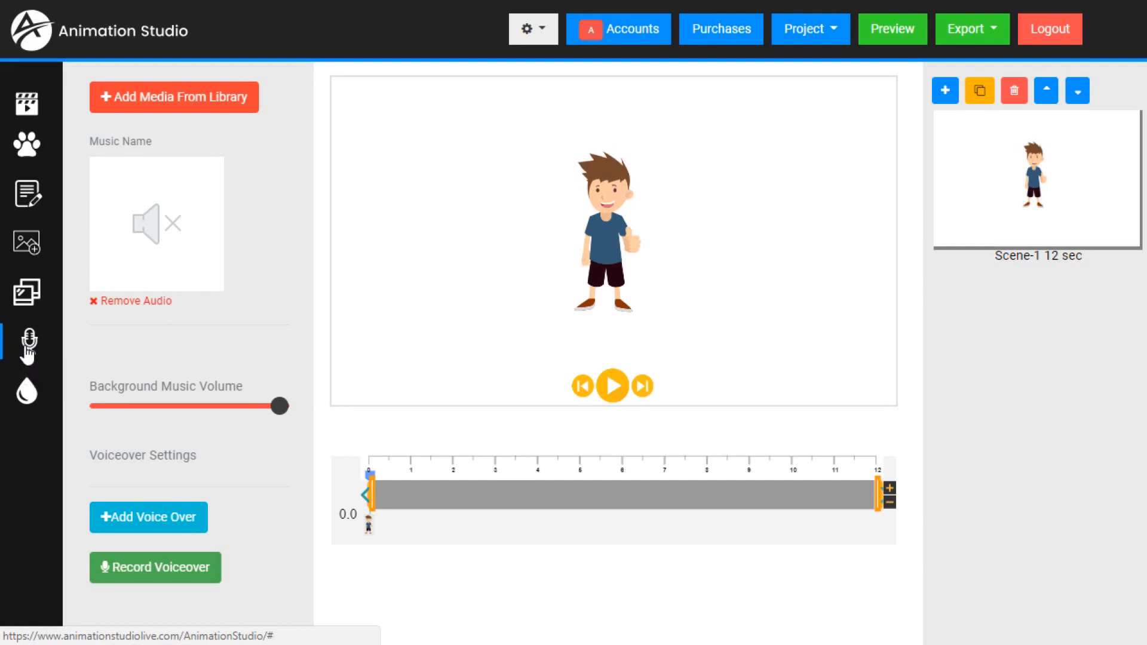
- Start adding a voiceover and load the Optometrist pre-built script
scroll(144, 380, "down", 4)
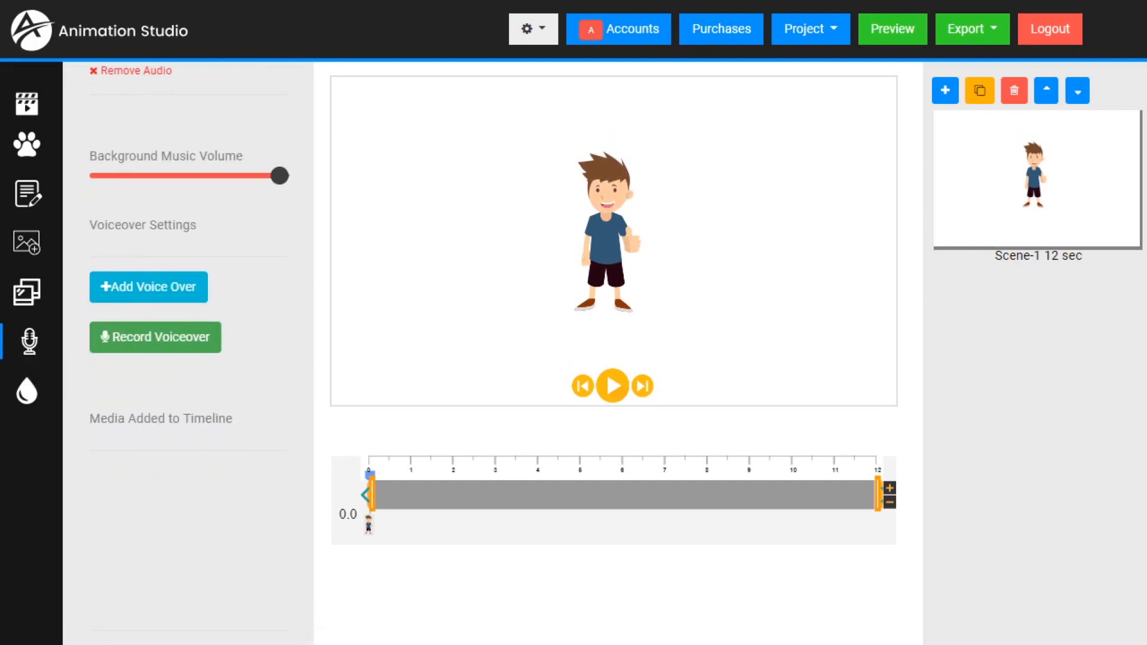
left_click(154, 296)
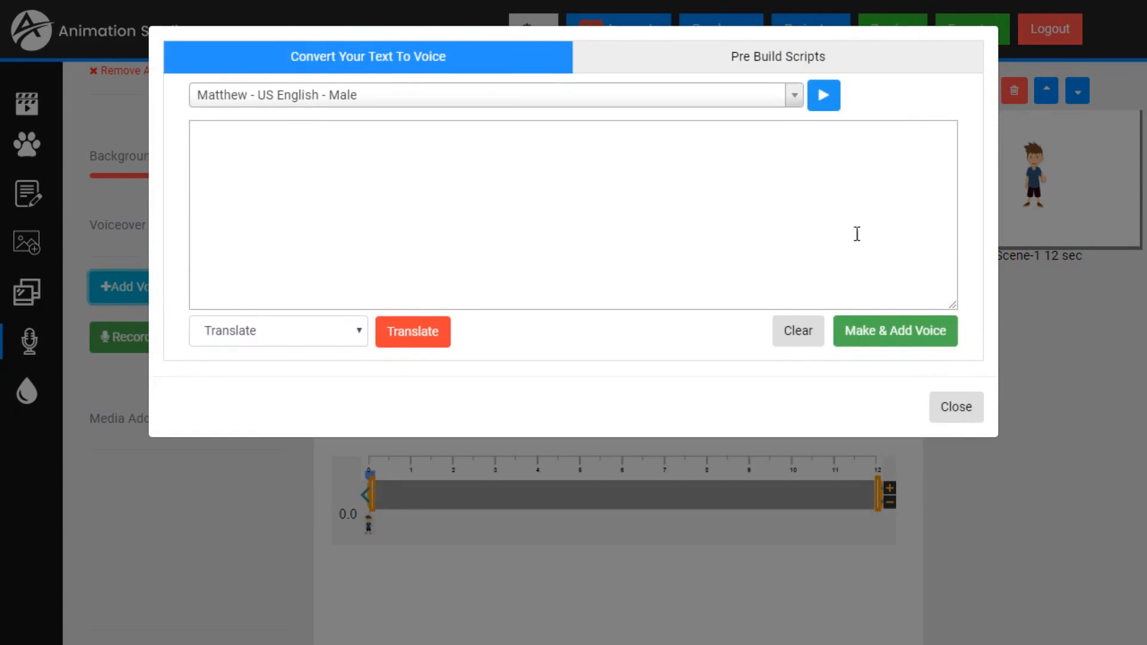
left_click(831, 55)
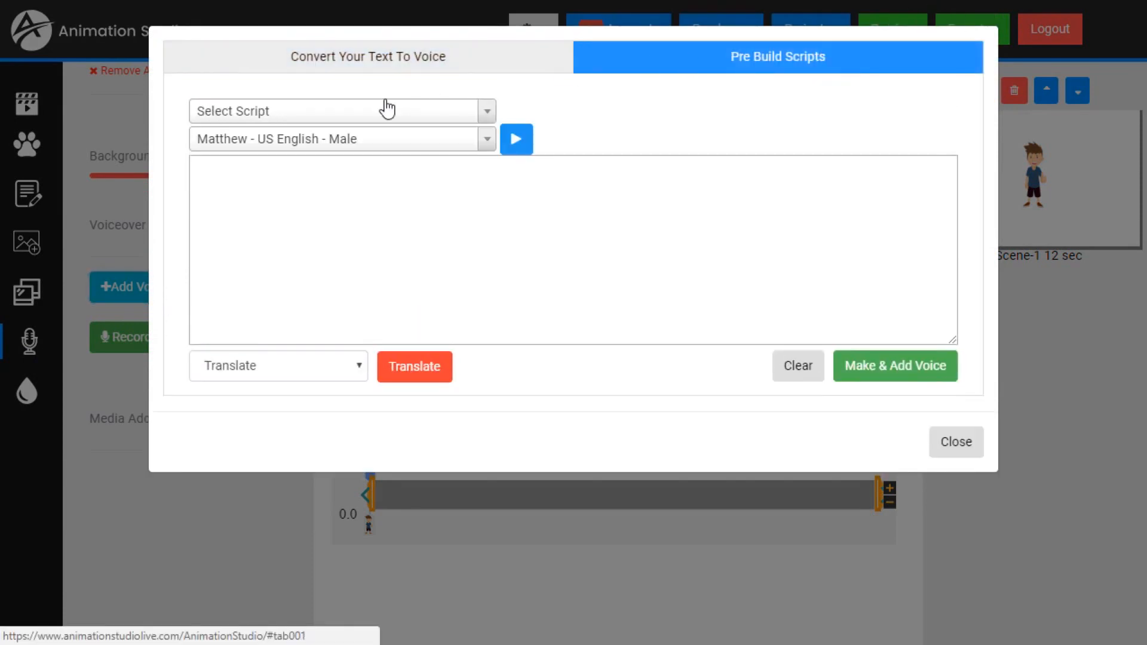
left_click(352, 113)
left_click(238, 230)
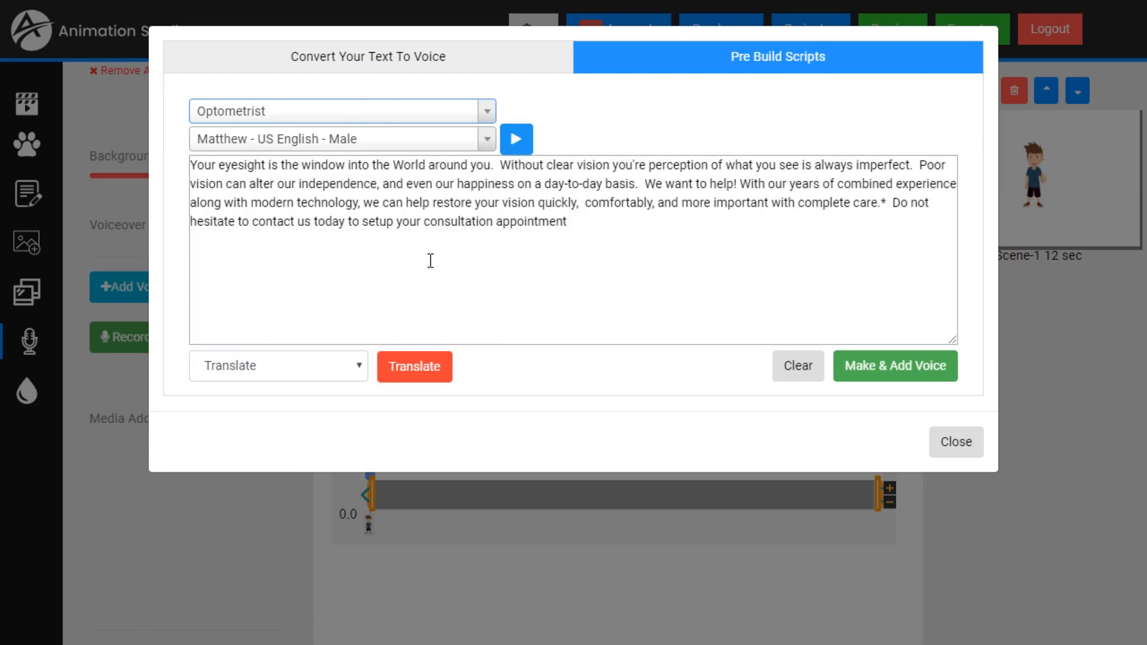
- Copy the Optometrist script into the text-to-voice converter, leaving out the stray asterisk after "complete care."
left_click(413, 71)
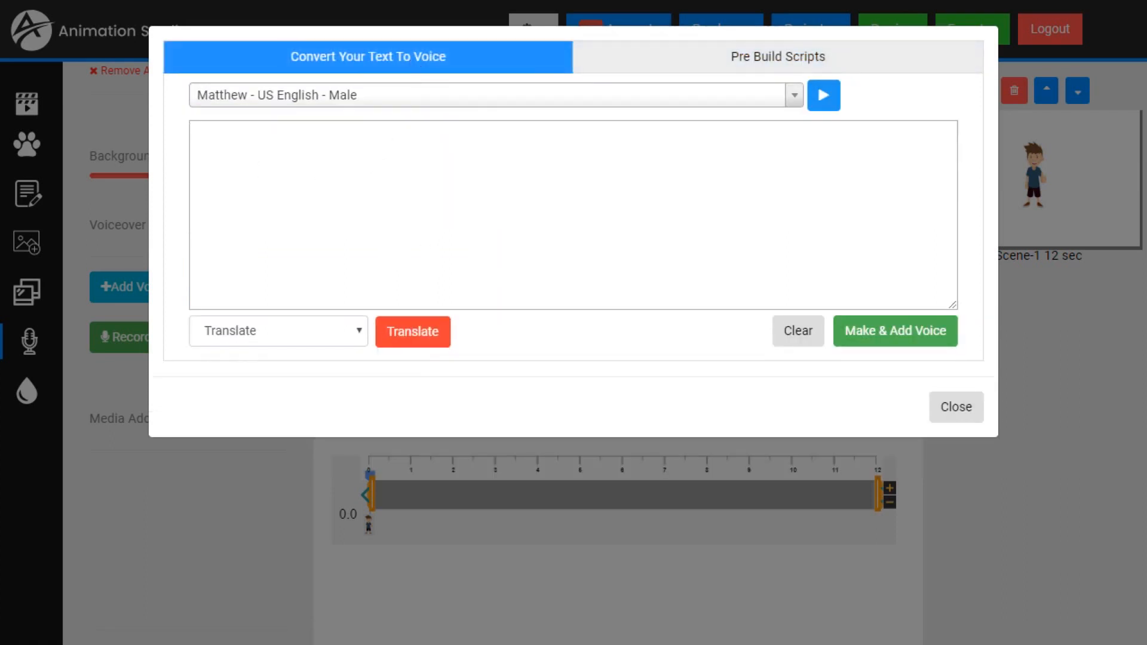
left_click(336, 177)
type("Your eyesight is the window into the World around you.  Without clear vision you're perception of what you see is always imperfect.  Poor vision can alter our independence, and even our happiness on a day-to-day basis.  We want to help! With our years of combined experience along with modern technology, we can help restore your vision quickly,  comfortably, and more important with complete care.  Do not hesitate to contact us today to setup your consultation appointment")
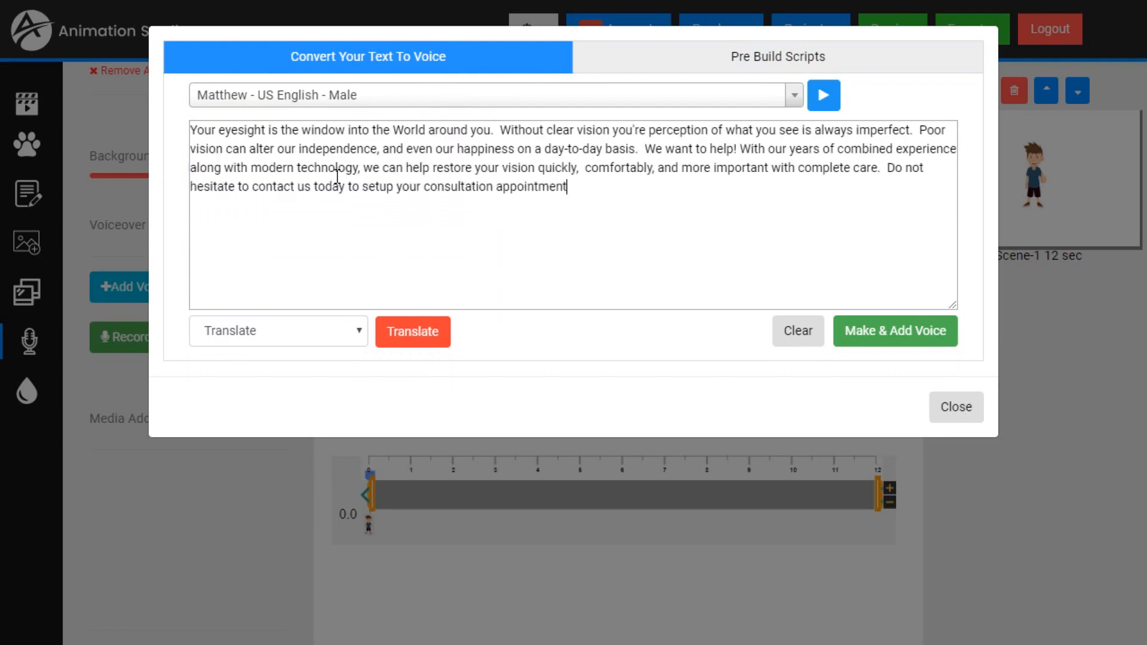
- Preview the US English voices Matthew, Kimberly and Joey for the voiceover
left_click(825, 98)
left_click(297, 99)
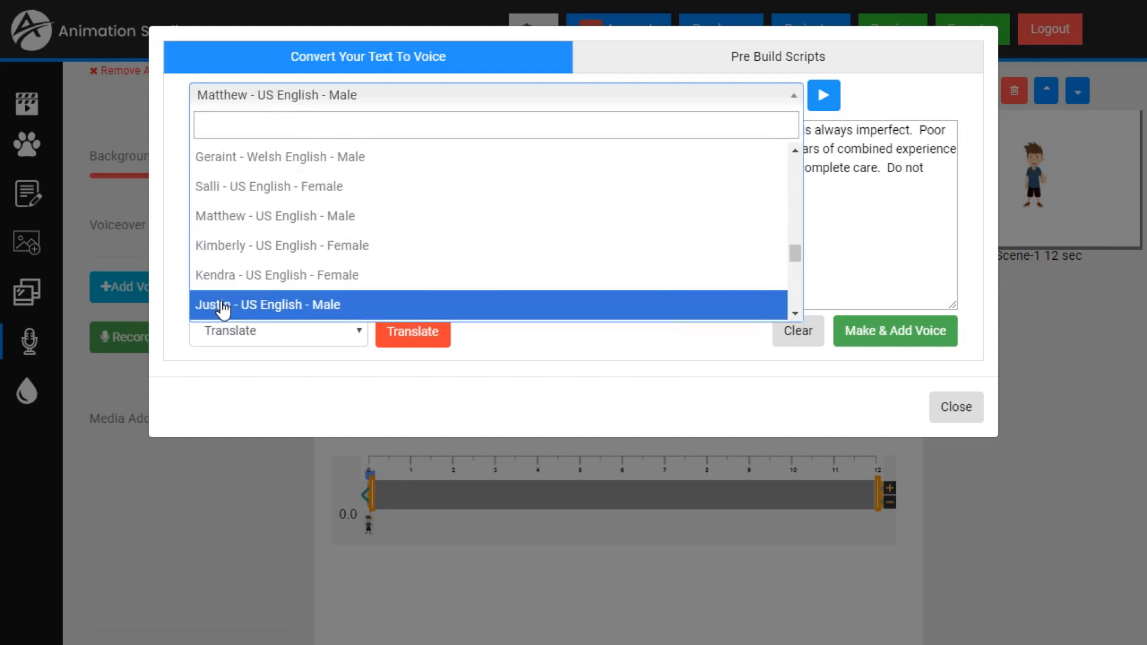
left_click(251, 251)
left_click(827, 98)
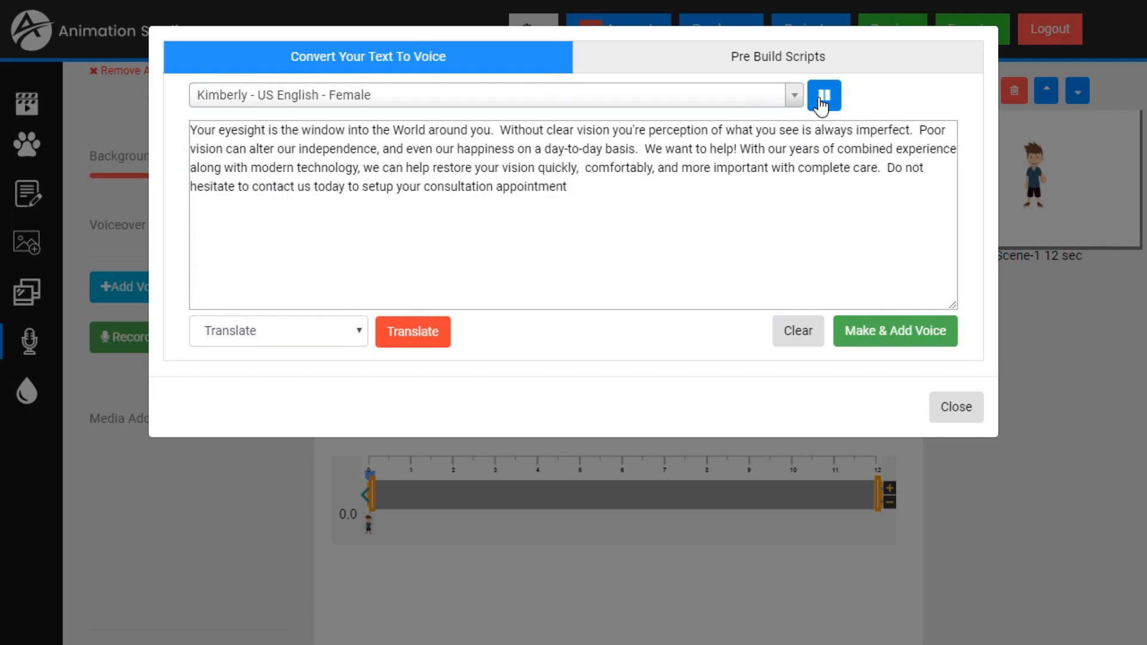
left_click(831, 105)
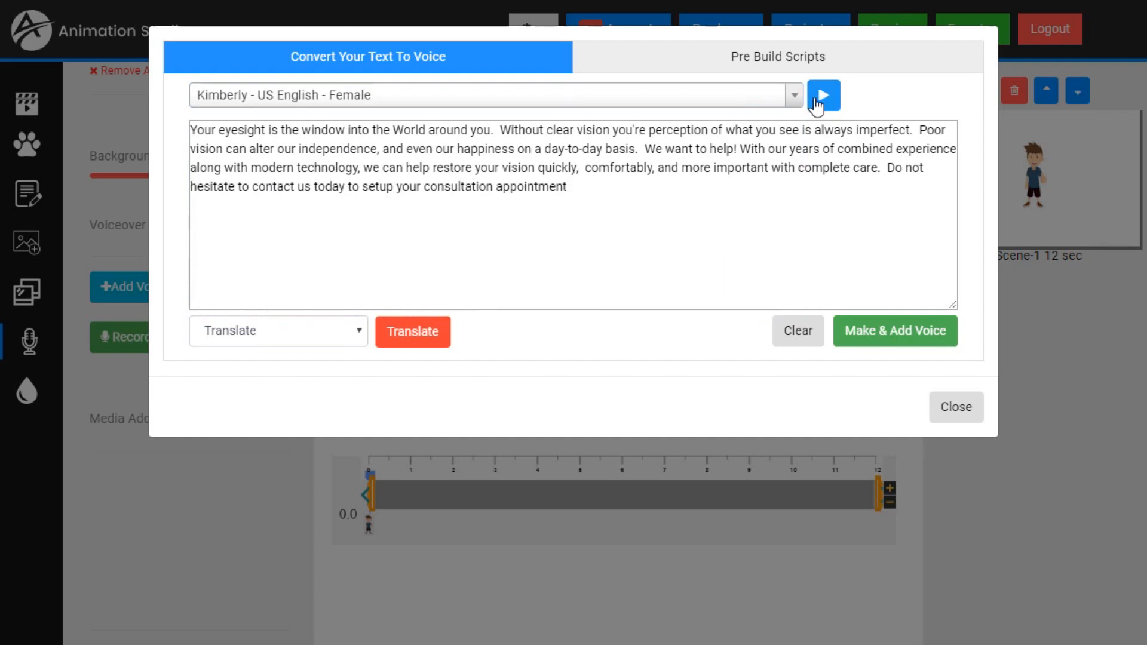
left_click(643, 104)
left_click(294, 274)
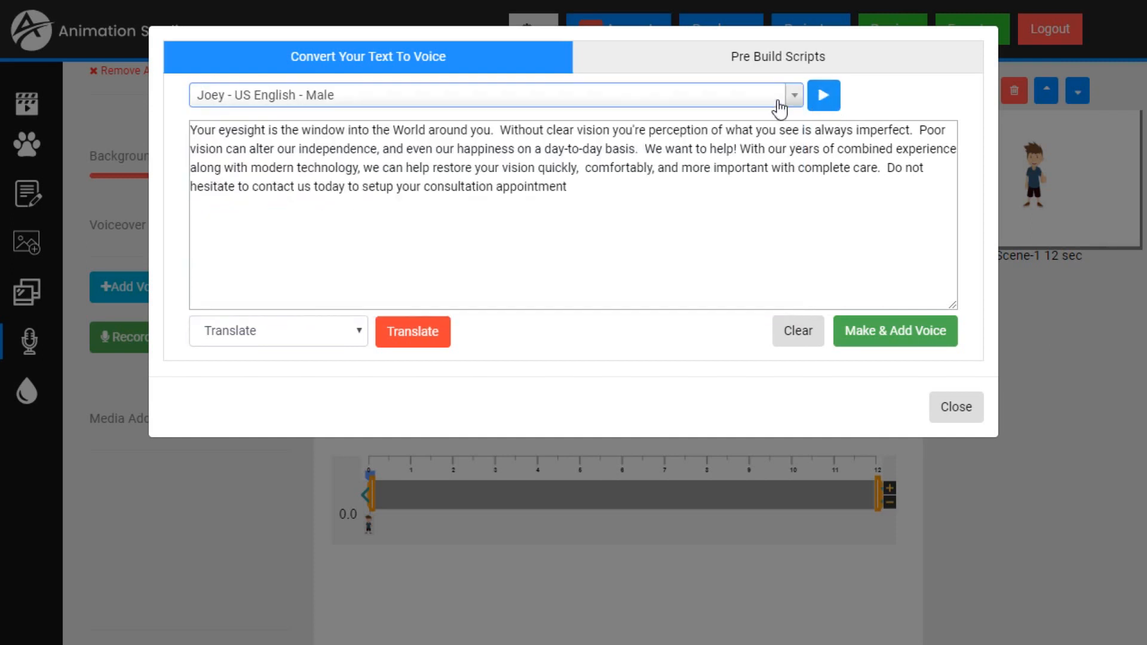
left_click(824, 100)
left_click(828, 103)
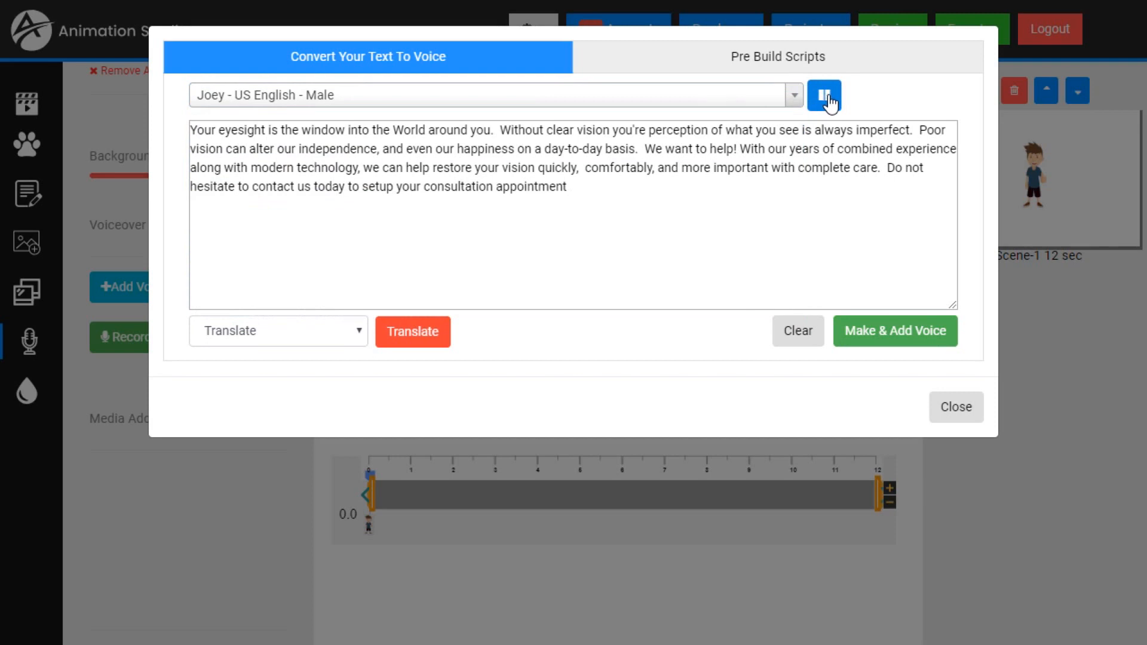
- Choose the Miguel - US Spanish - Male voice for the voiceover and preview it
left_click(707, 103)
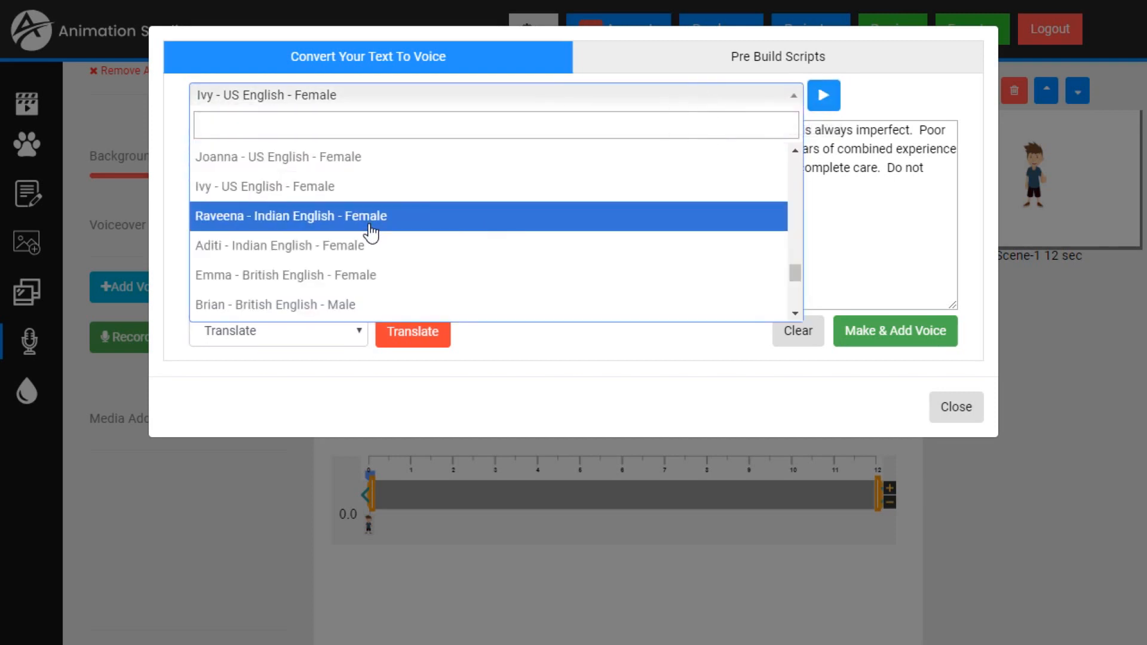
scroll(371, 229, "up", 10)
scroll(370, 232, "up", 6)
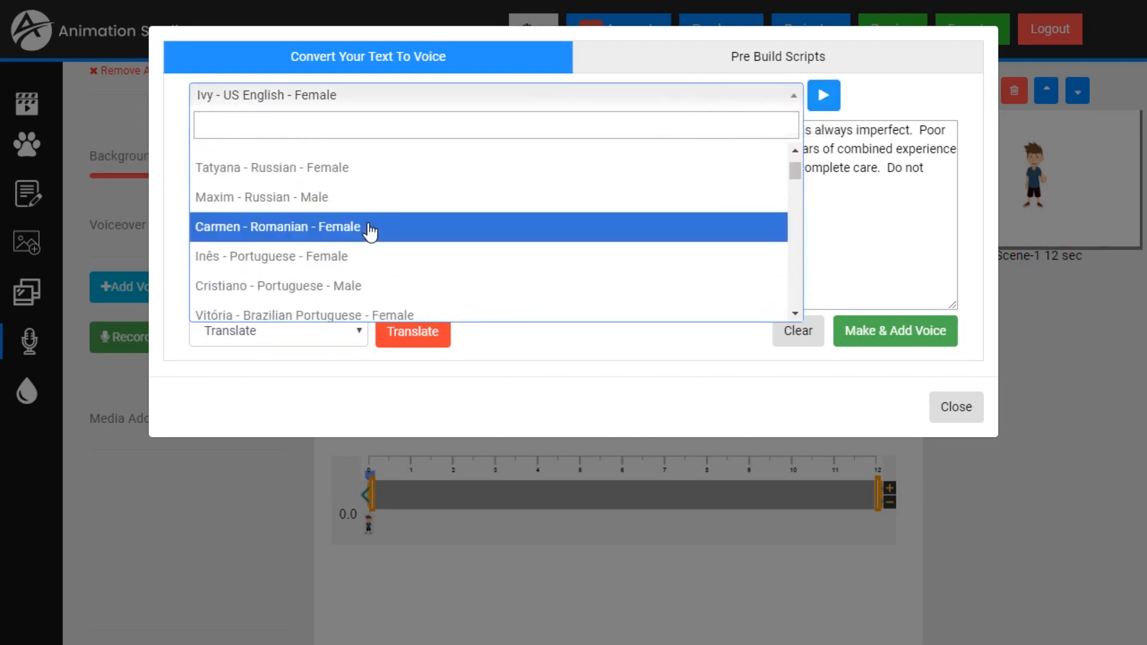
scroll(368, 231, "down", 3)
scroll(368, 230, "down", 5)
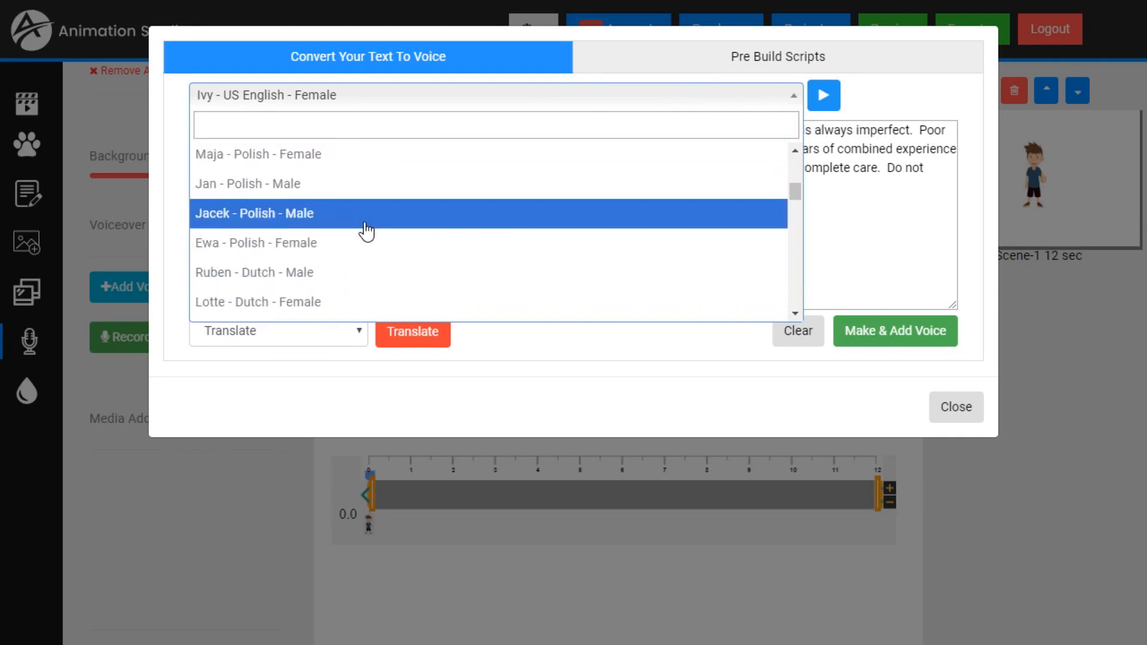
scroll(364, 231, "down", 8)
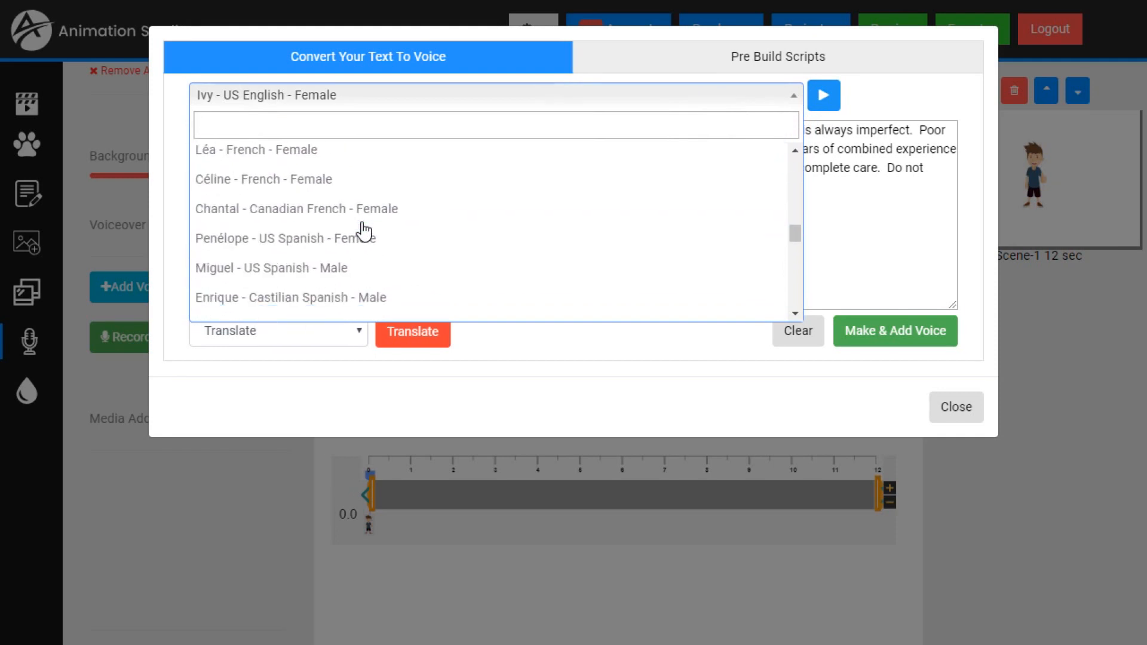
scroll(364, 231, "down", 5)
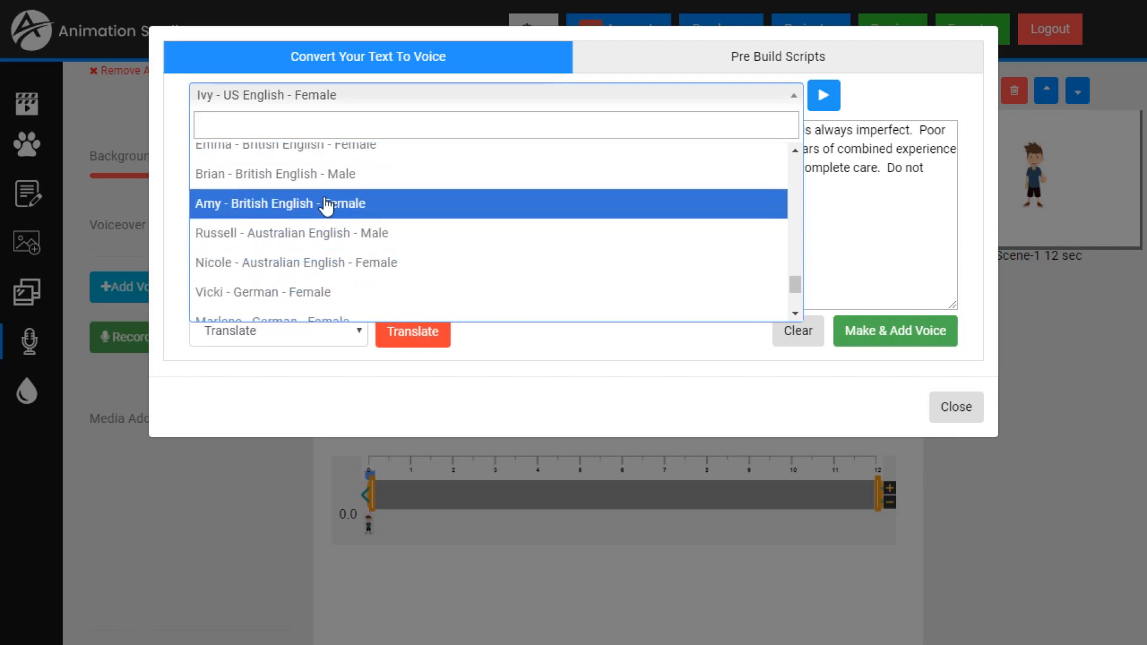
scroll(327, 215, "down", 3)
scroll(326, 206, "up", 4)
scroll(327, 206, "up", 3)
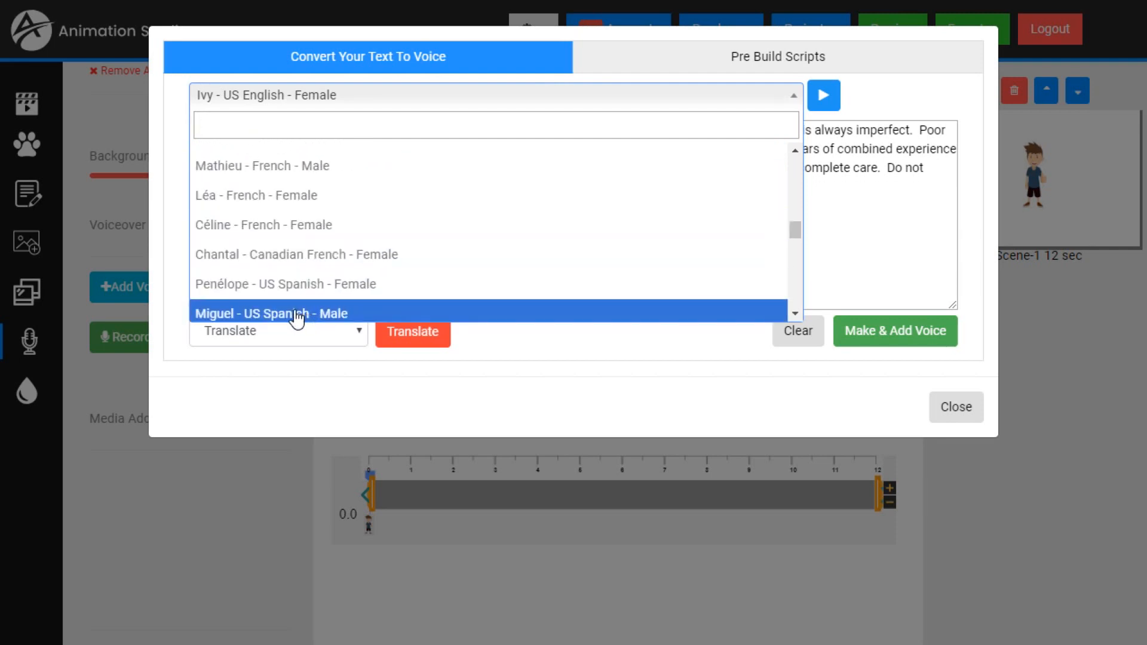
left_click(297, 316)
left_click(829, 100)
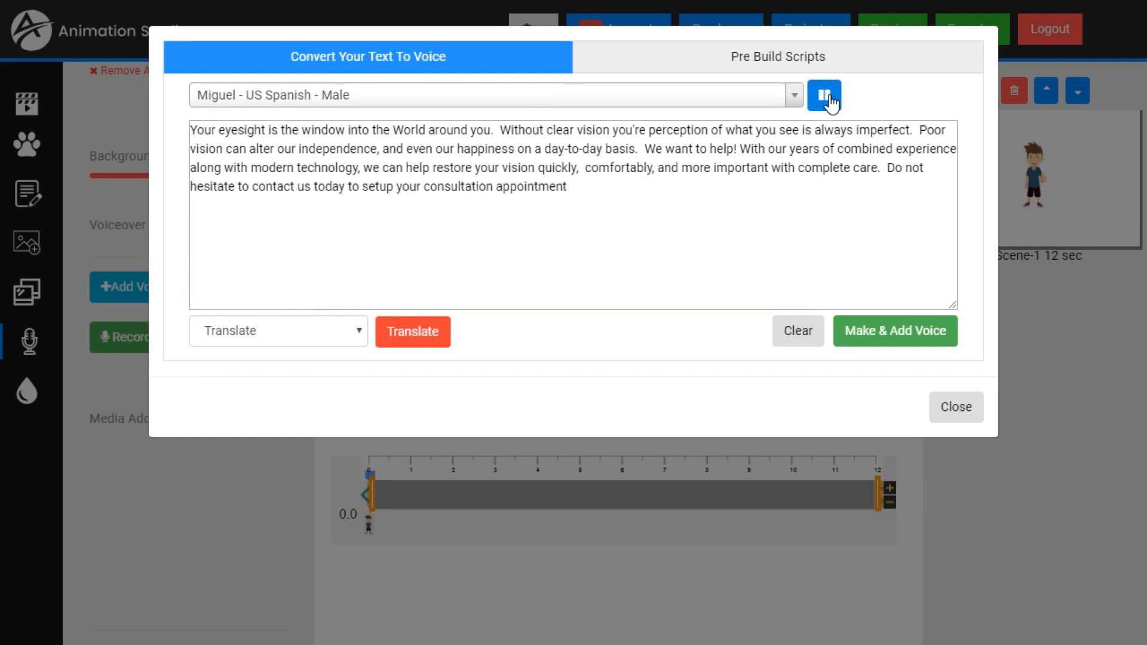
left_click(830, 101)
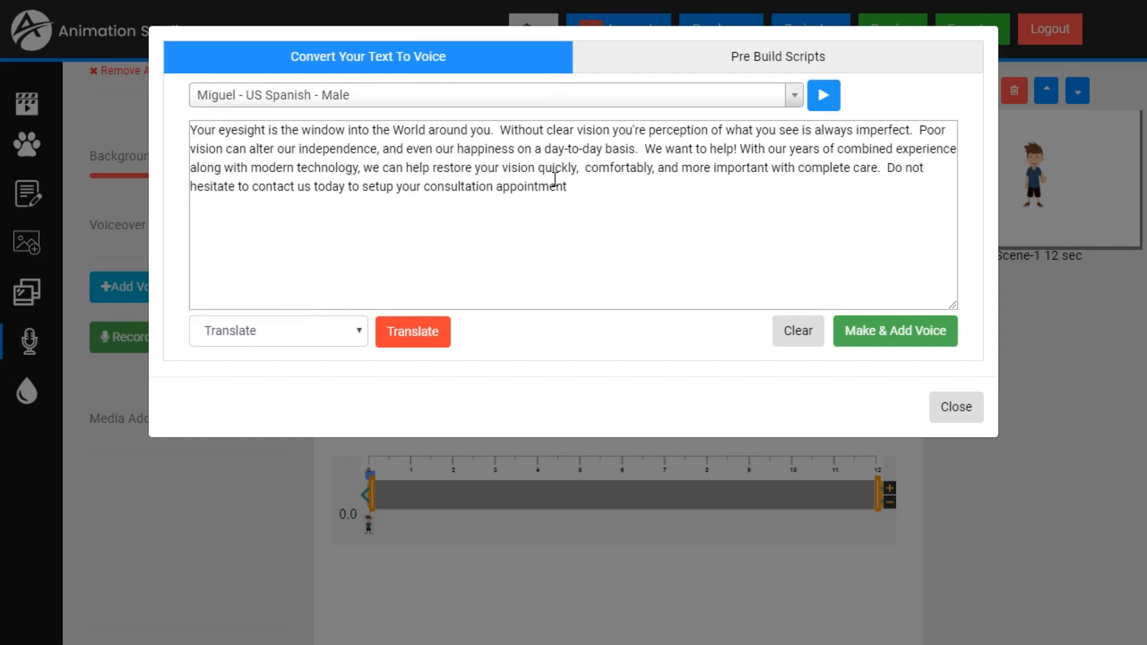
- Translate the voiceover script into Spanish and add the generated voice to the timeline
left_click_drag(606, 185, 197, 130)
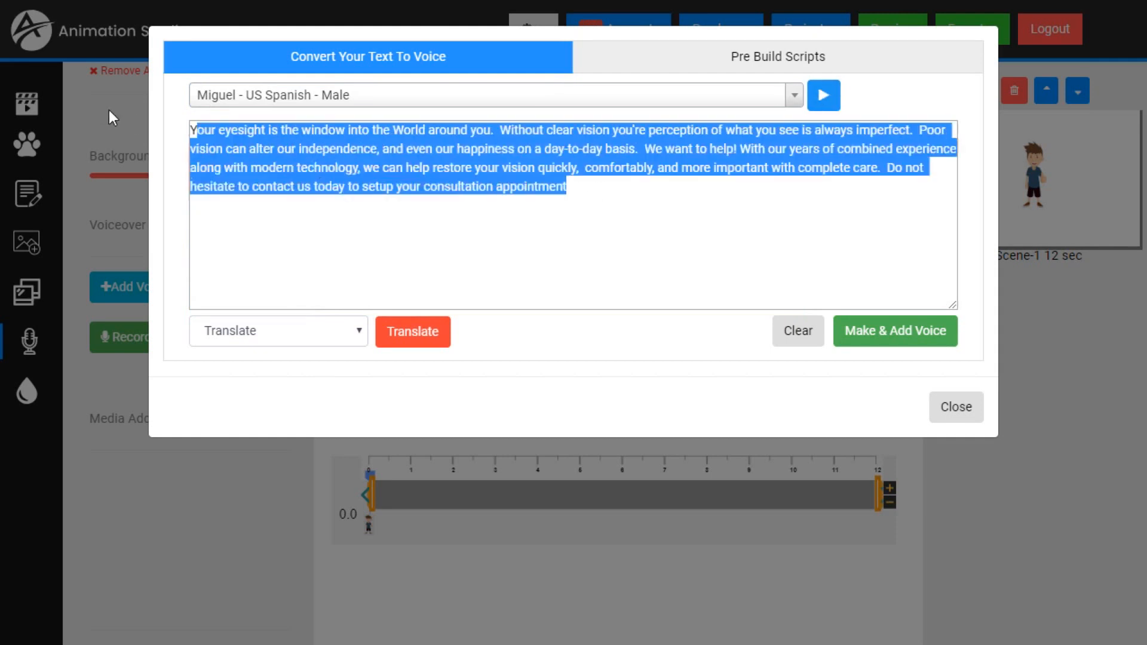
left_click(540, 190)
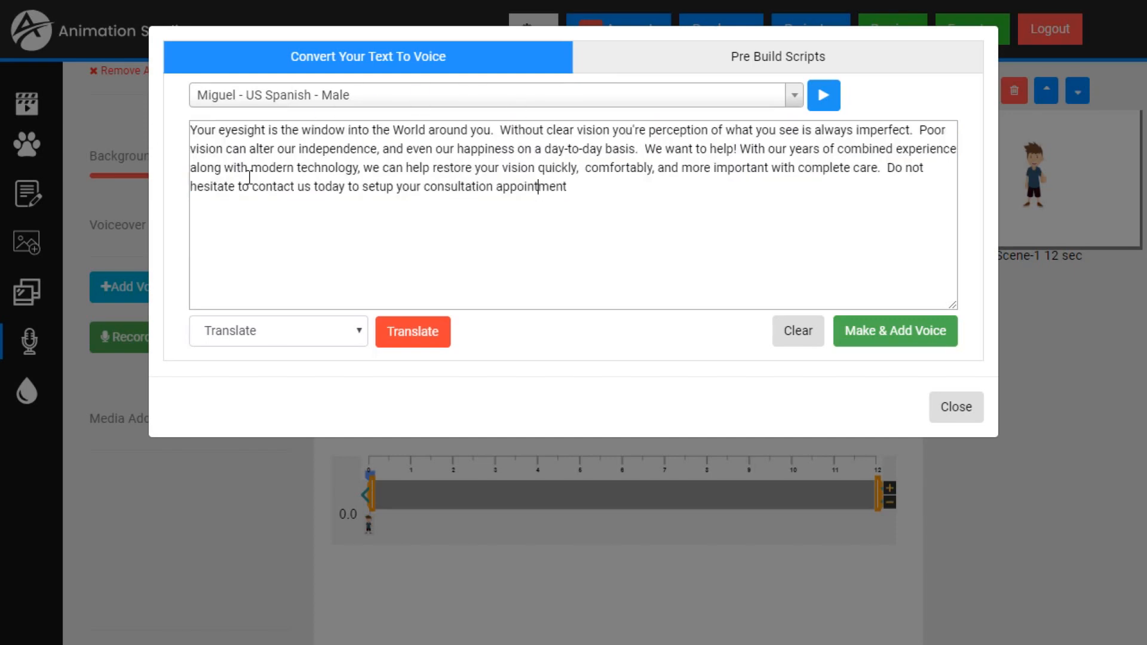
left_click(360, 332)
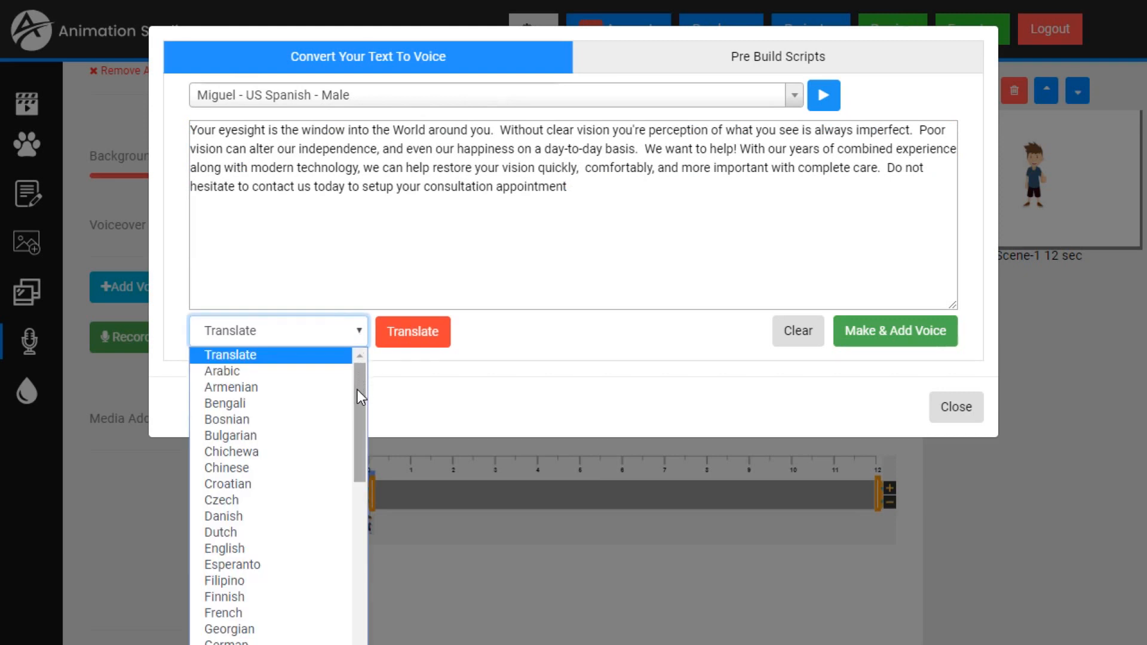
left_click_drag(359, 396, 343, 589)
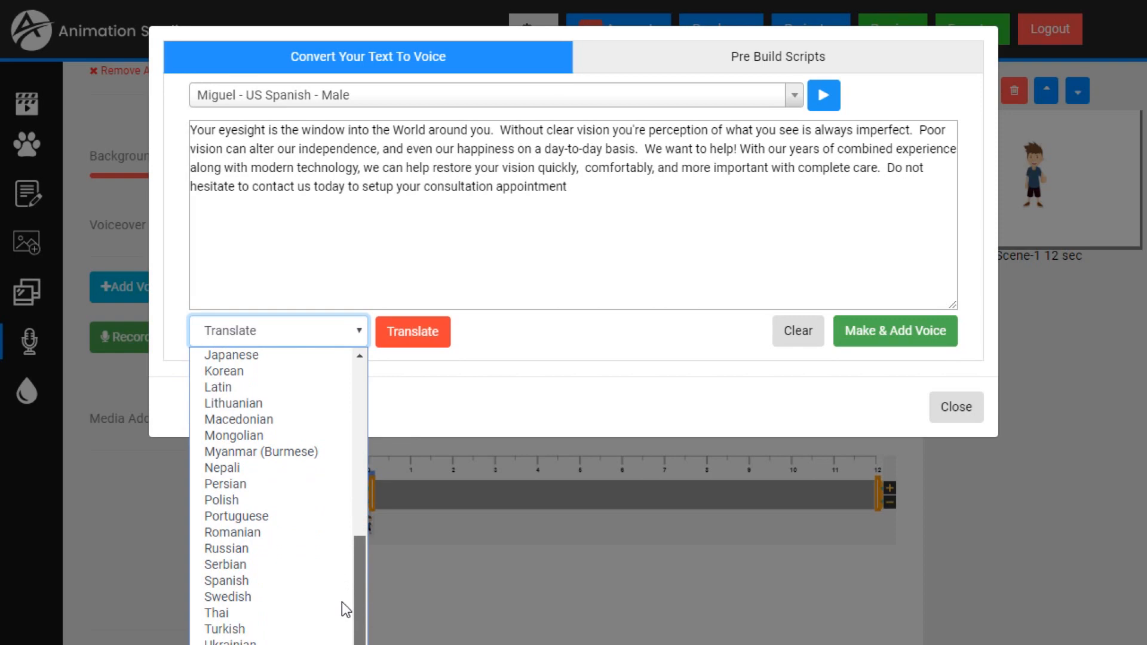
left_click(257, 580)
left_click(411, 338)
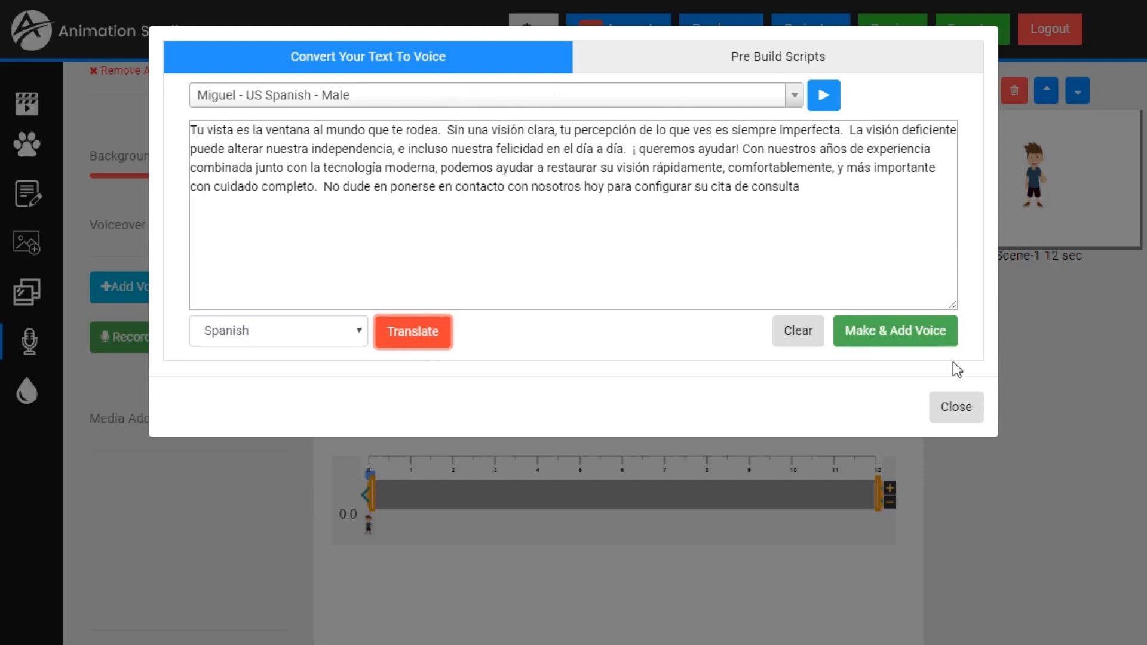
left_click(901, 339)
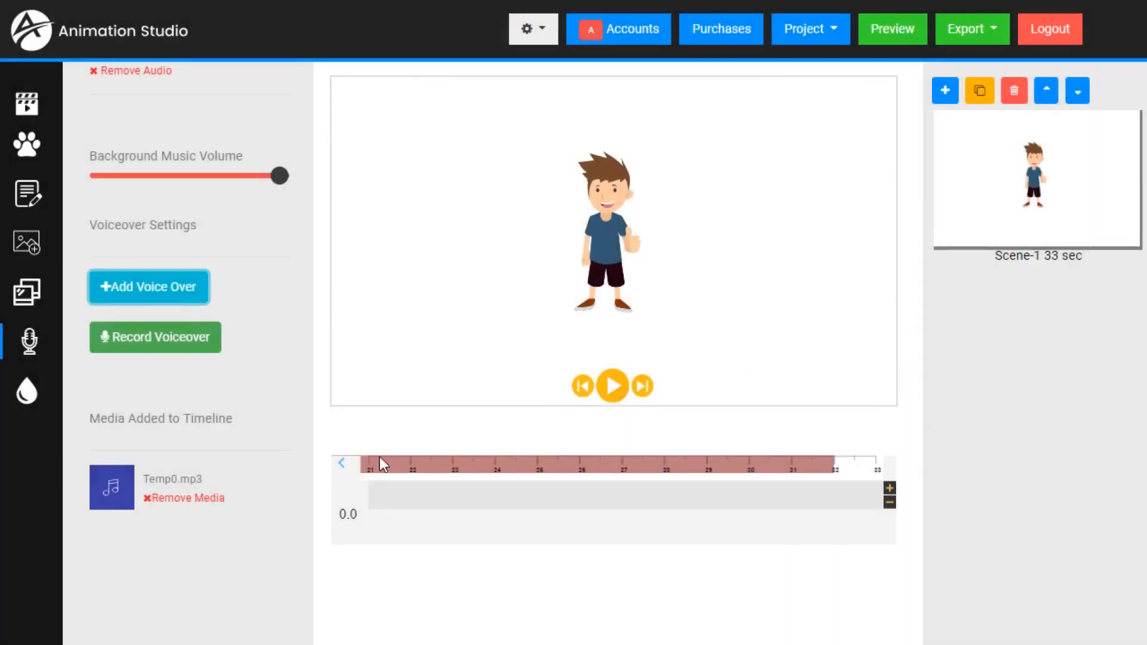
- Play part of the scene with the Spanish voiceover and remove the Temp0.mp3 audio from the timeline
left_click(612, 384)
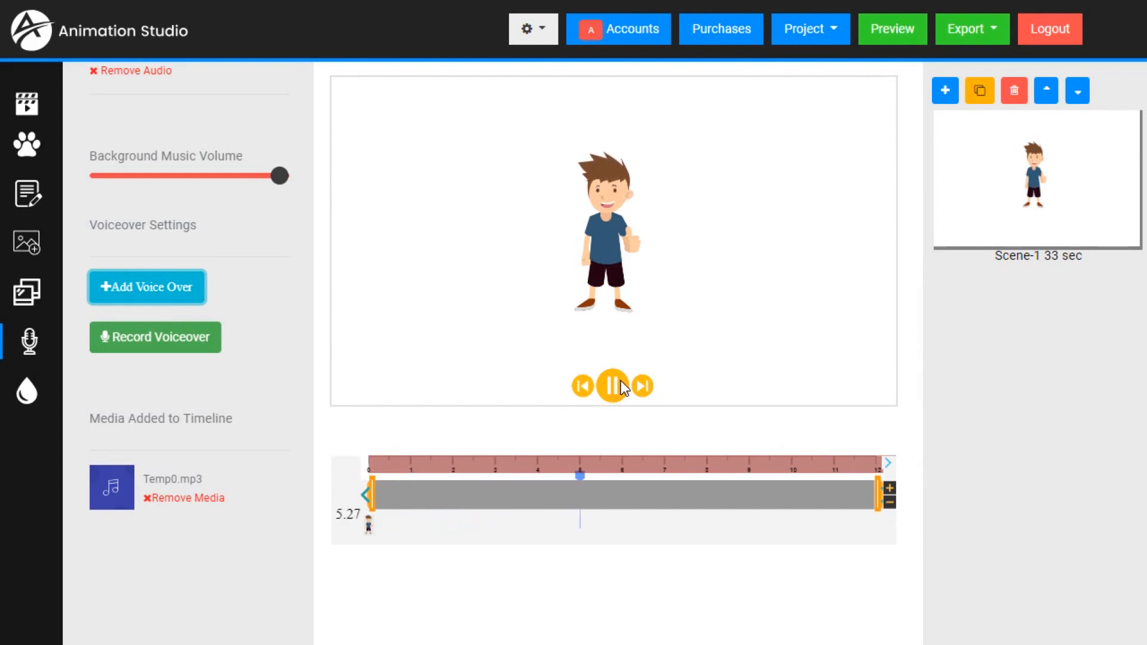
left_click(622, 386)
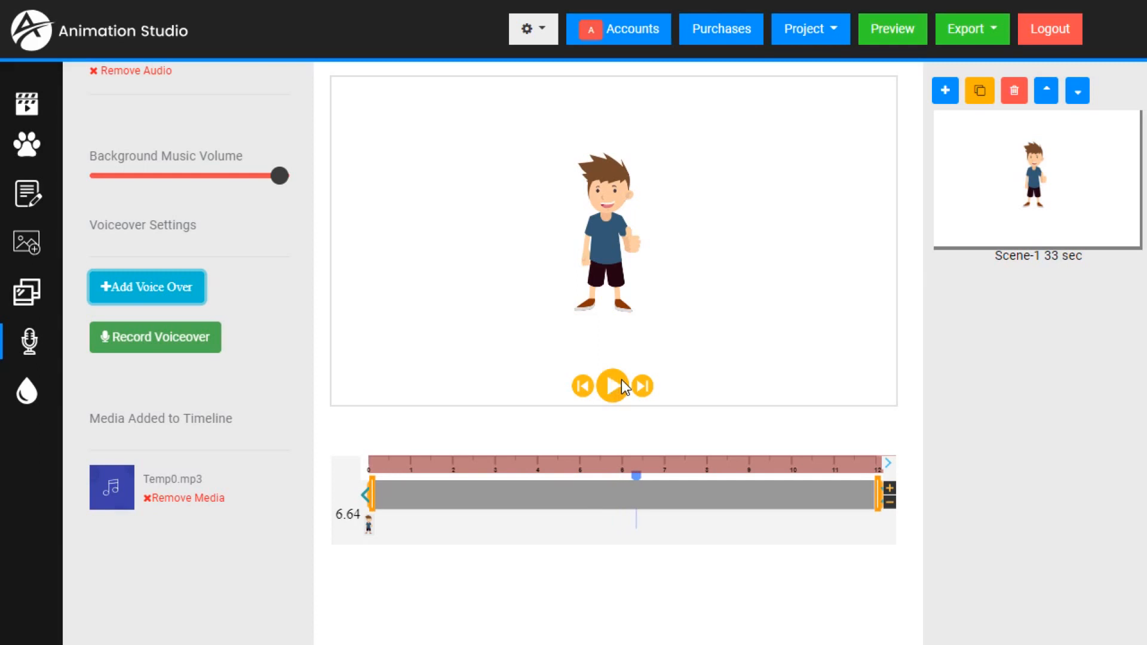
left_click(158, 499)
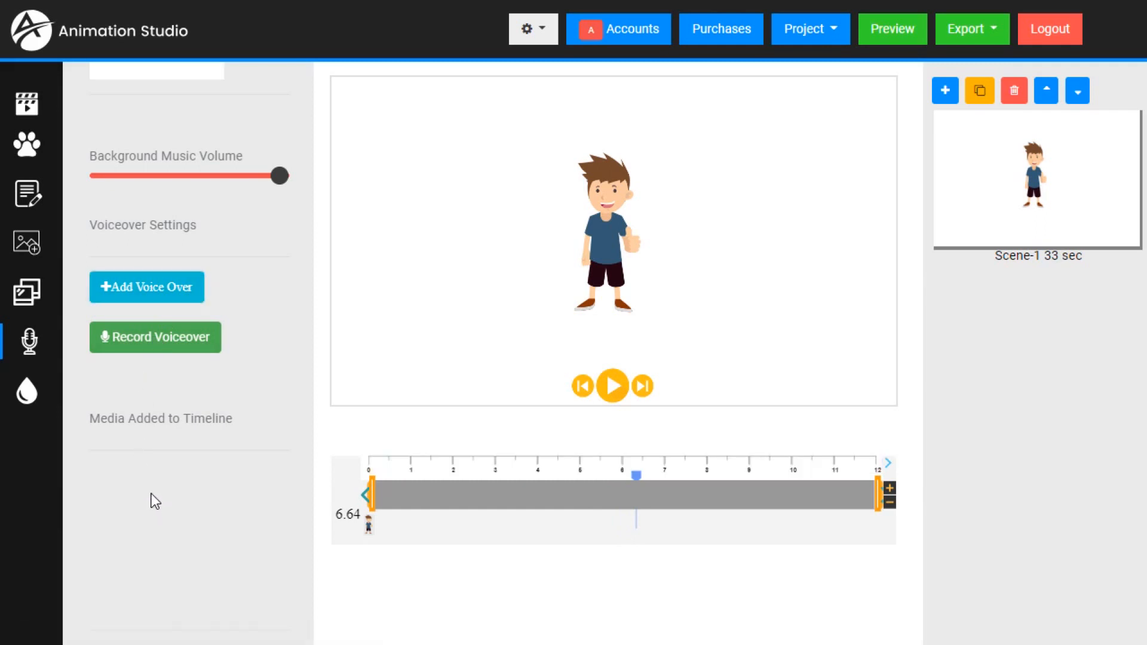
- Enter "Hello, How are you?" as new scene text and set the timeline playhead to 2 seconds
left_click(27, 194)
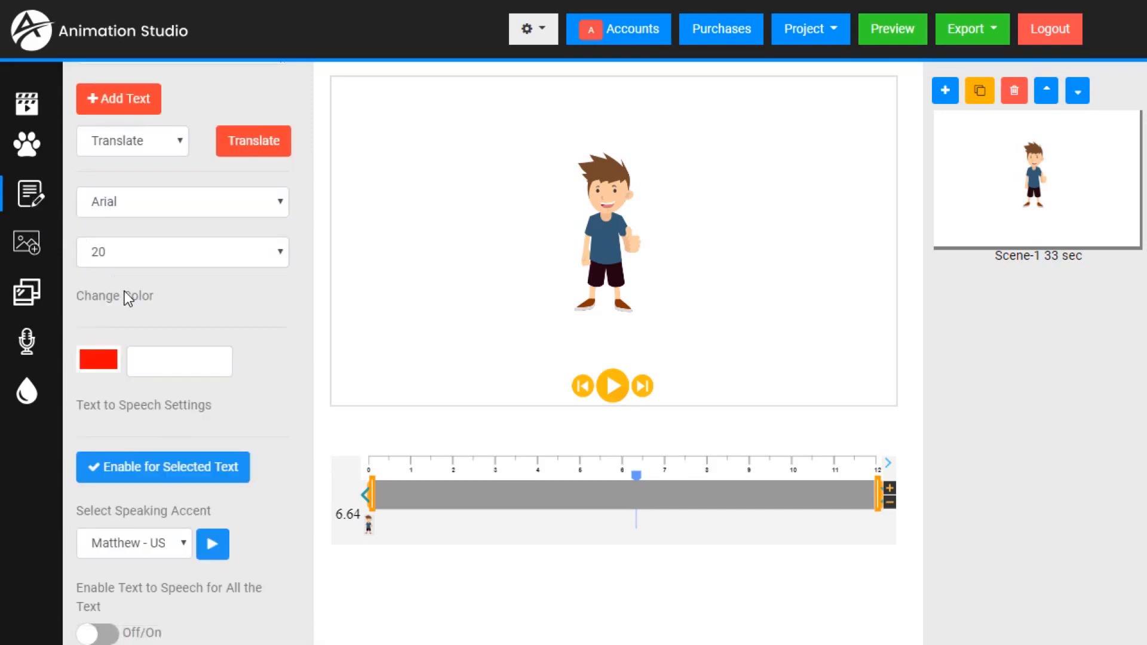
scroll(141, 188, "up", 4)
left_click(146, 183)
type("He")
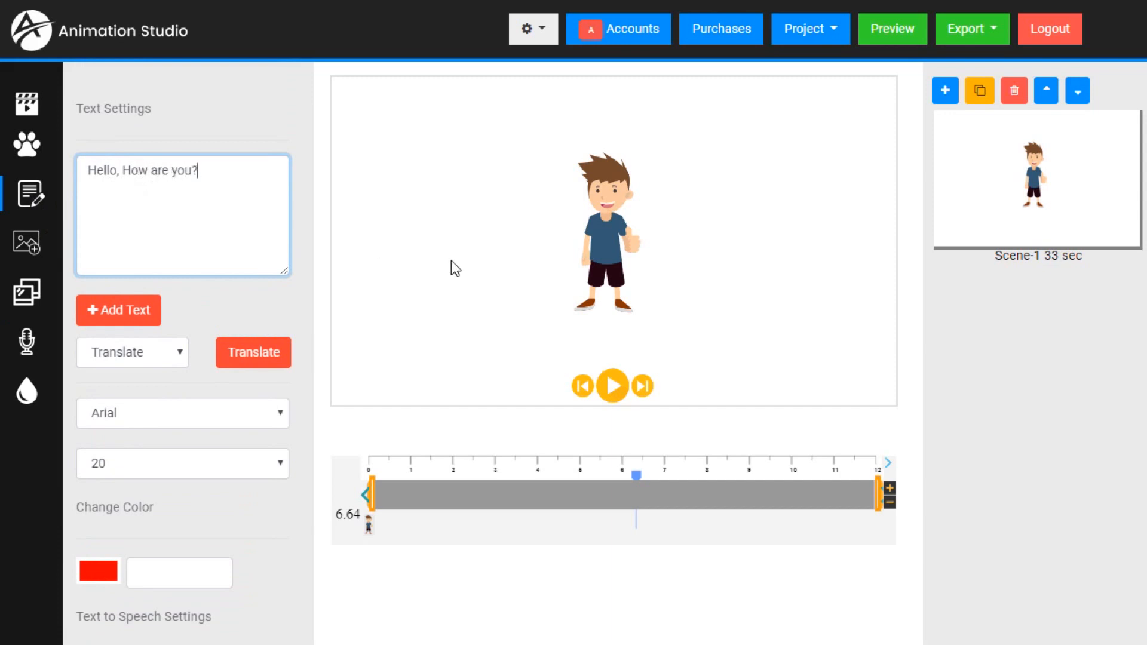
left_click_drag(637, 476, 415, 485)
left_click(222, 207)
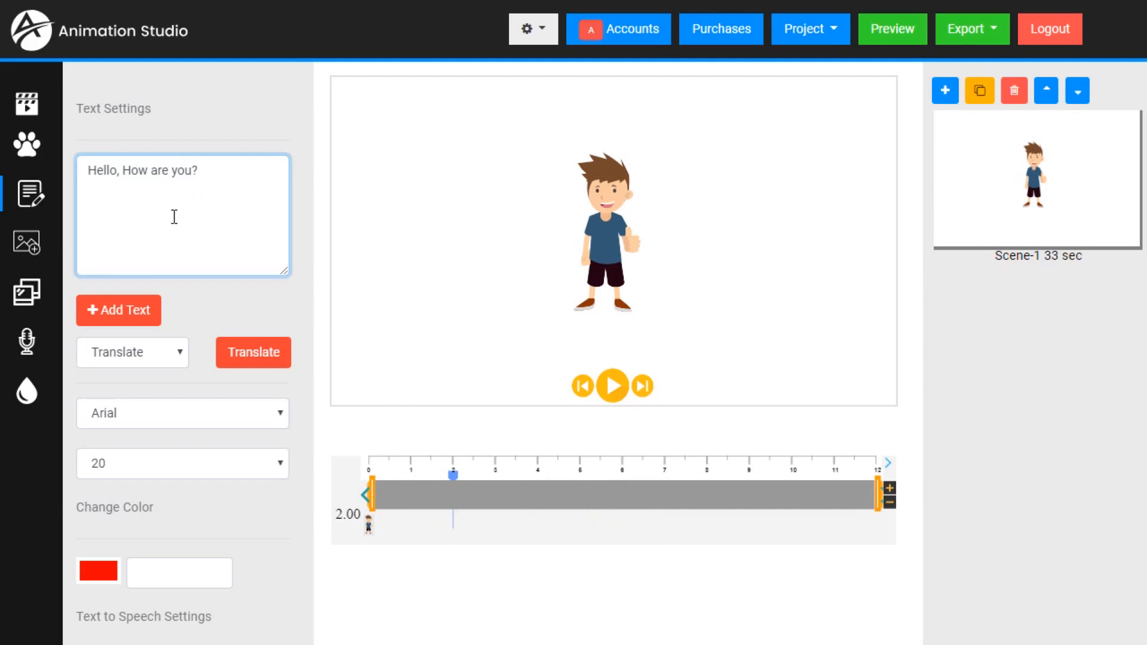
left_click(179, 357)
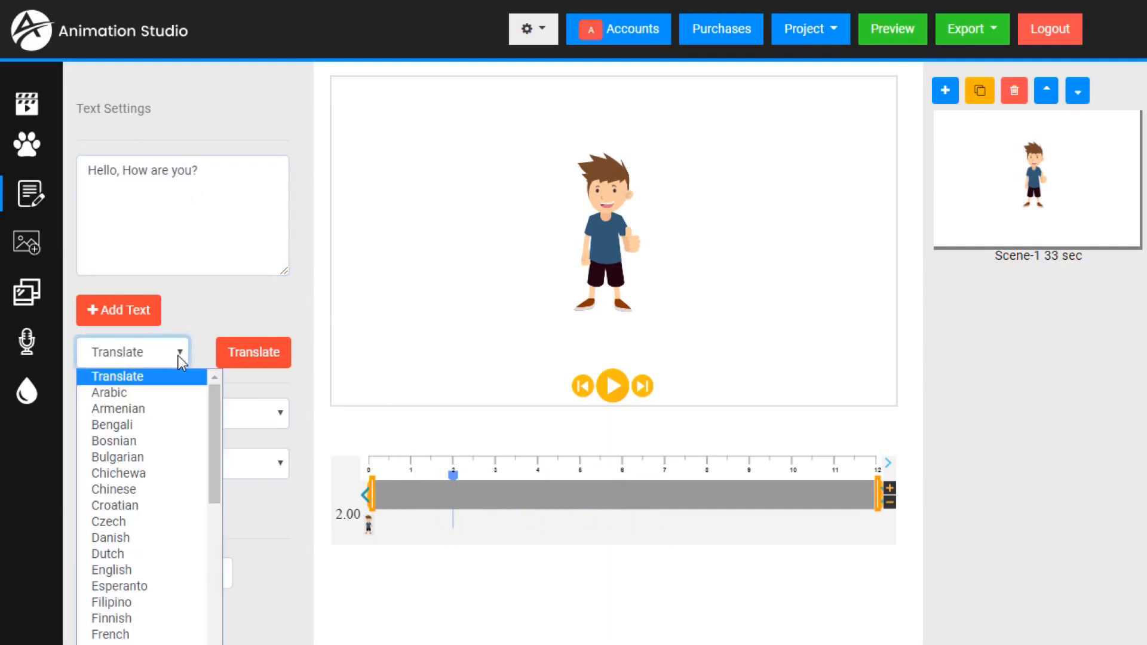
left_click(199, 322)
scroll(206, 324, "down", 3)
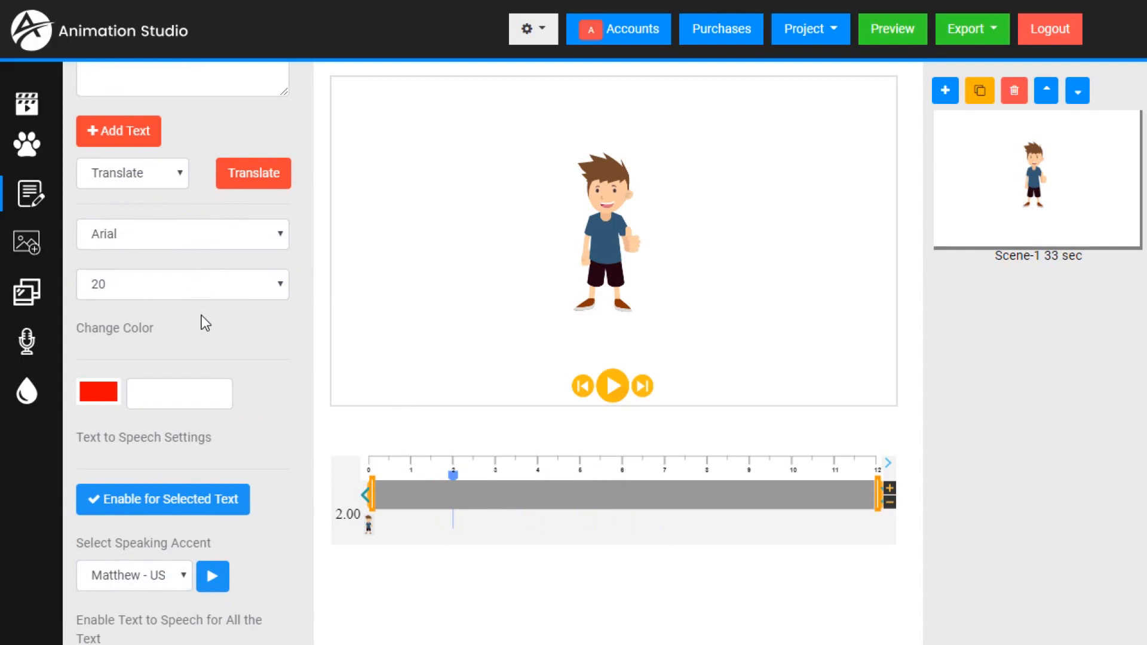
scroll(246, 297, "up", 3)
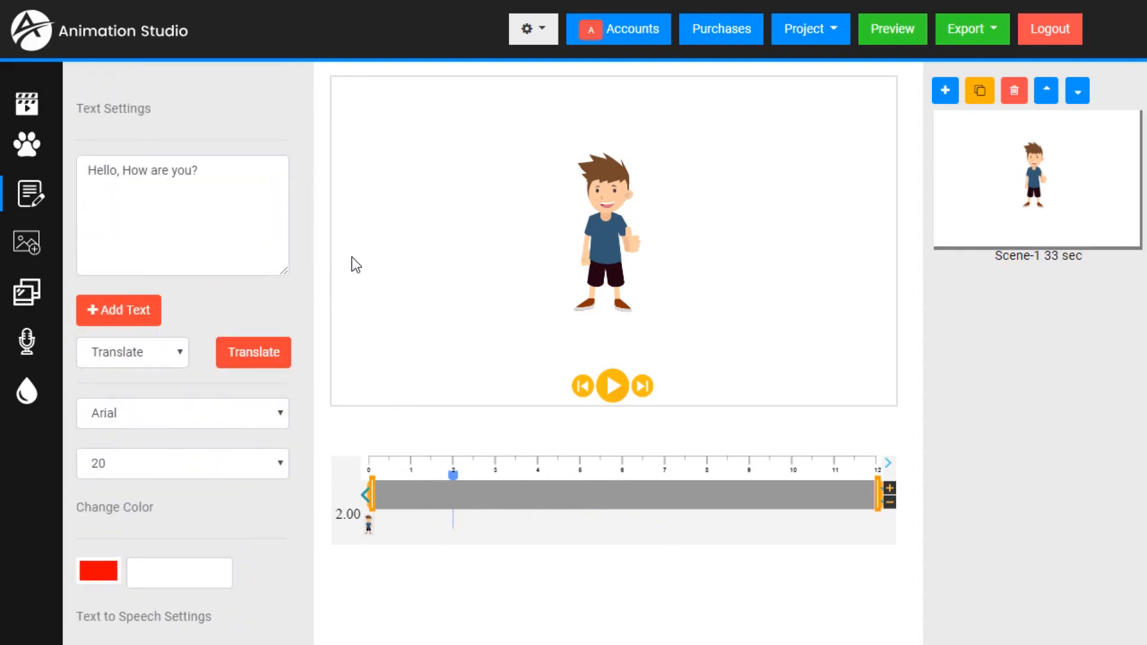
- Add the "Hello, How are you?" text to the scene and place it beside the boy's head
left_click(112, 313)
left_click_drag(467, 184, 514, 165)
- Choose the Joey US English speaking accent and enable text to speech for the selected "Hello, How are you?" text
scroll(233, 263, "down", 3)
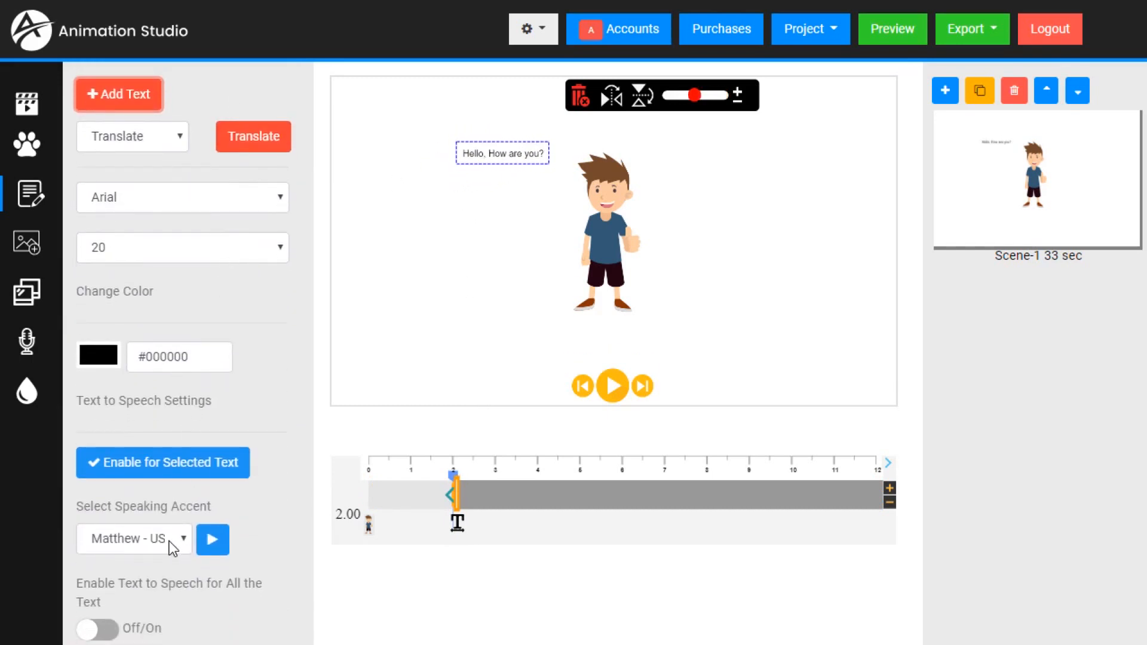
left_click(169, 543)
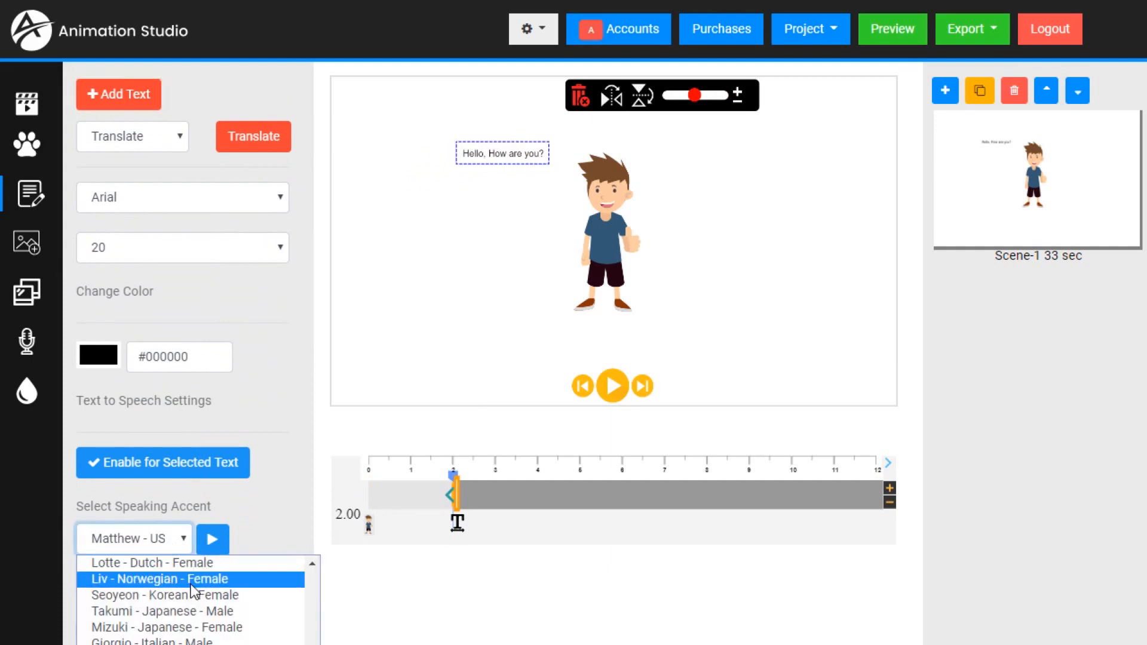
scroll(167, 603, "up", 5)
left_click(164, 612)
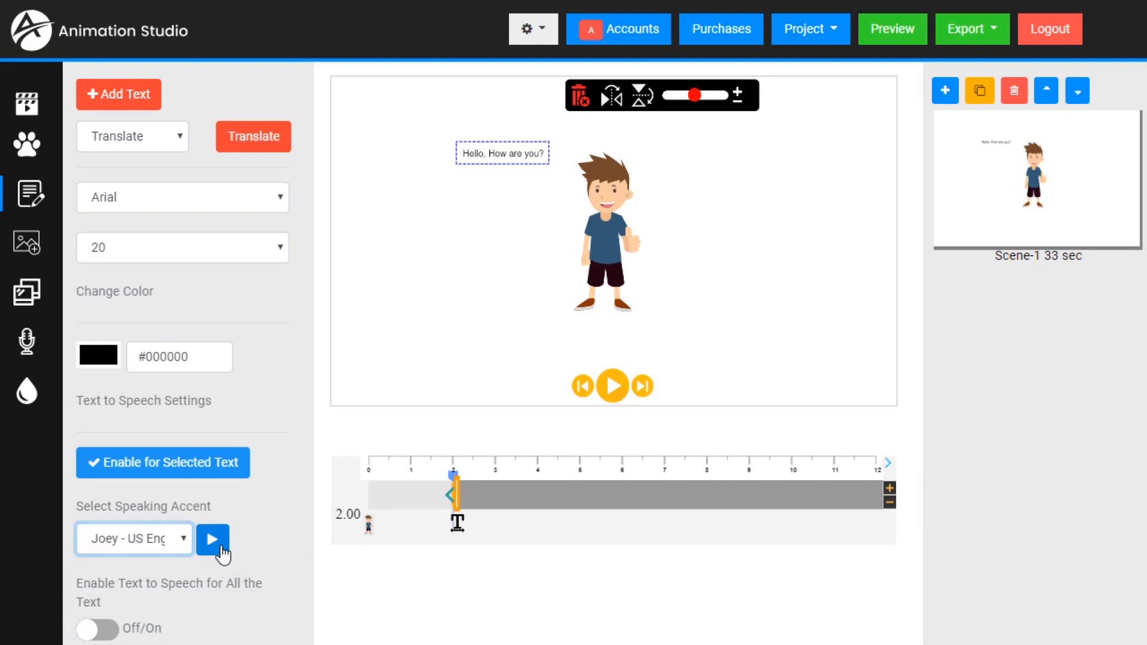
left_click(166, 463)
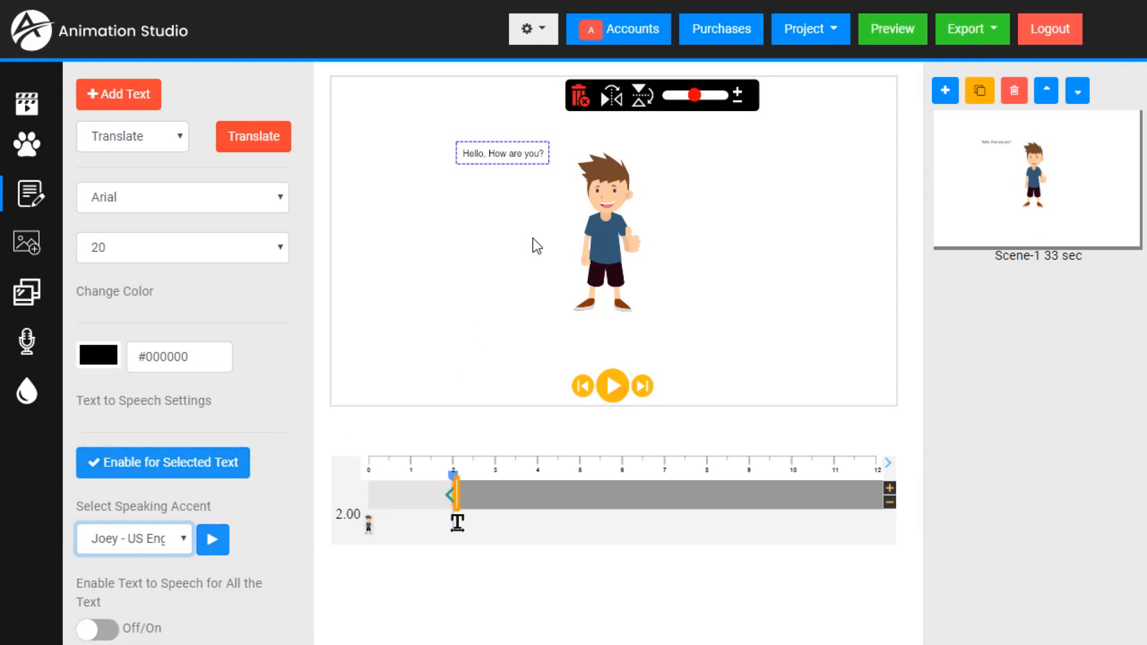
left_click(177, 469)
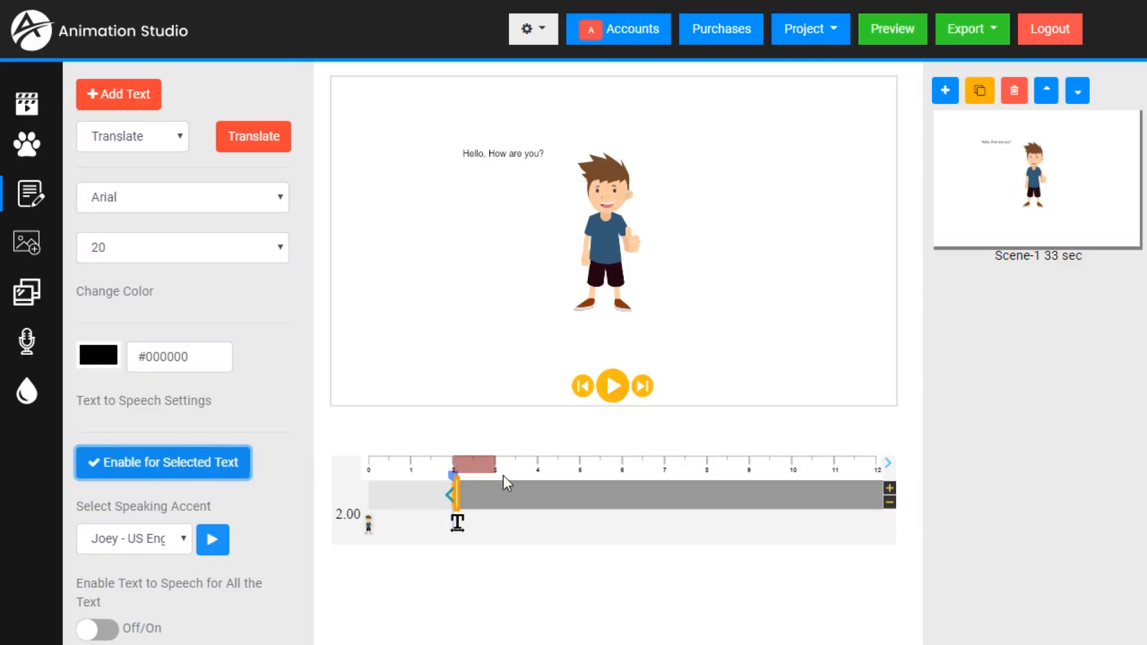
- Play the scene around the spoken text and shorten the text's timeline bar to end at about 3 seconds
left_click(429, 469)
left_click(617, 386)
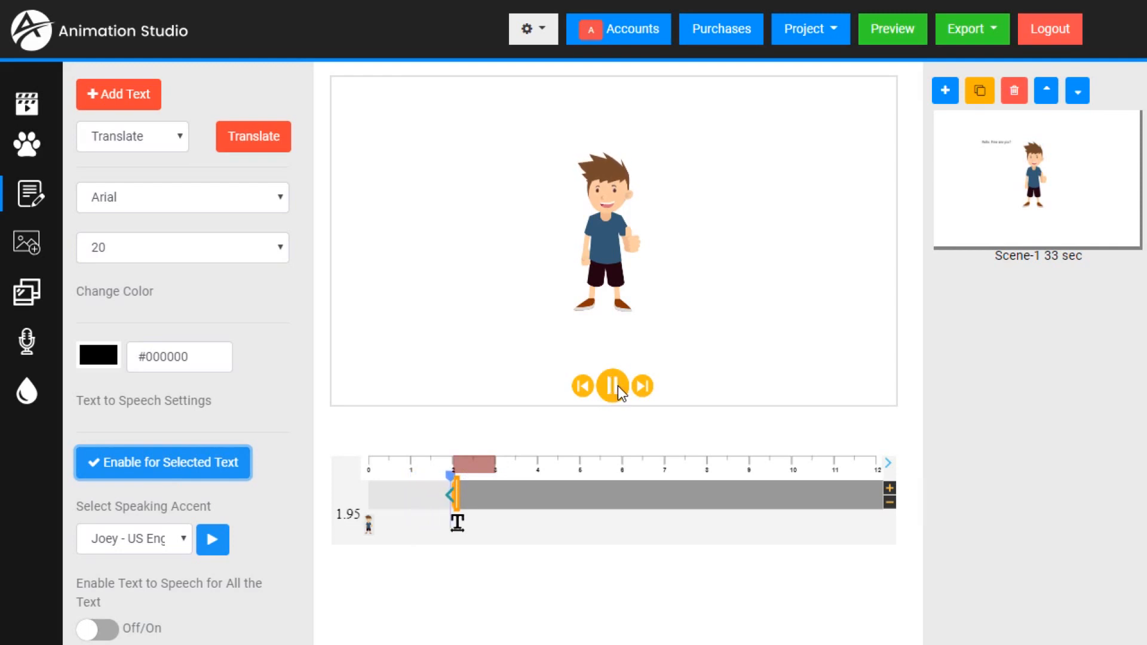
left_click(618, 386)
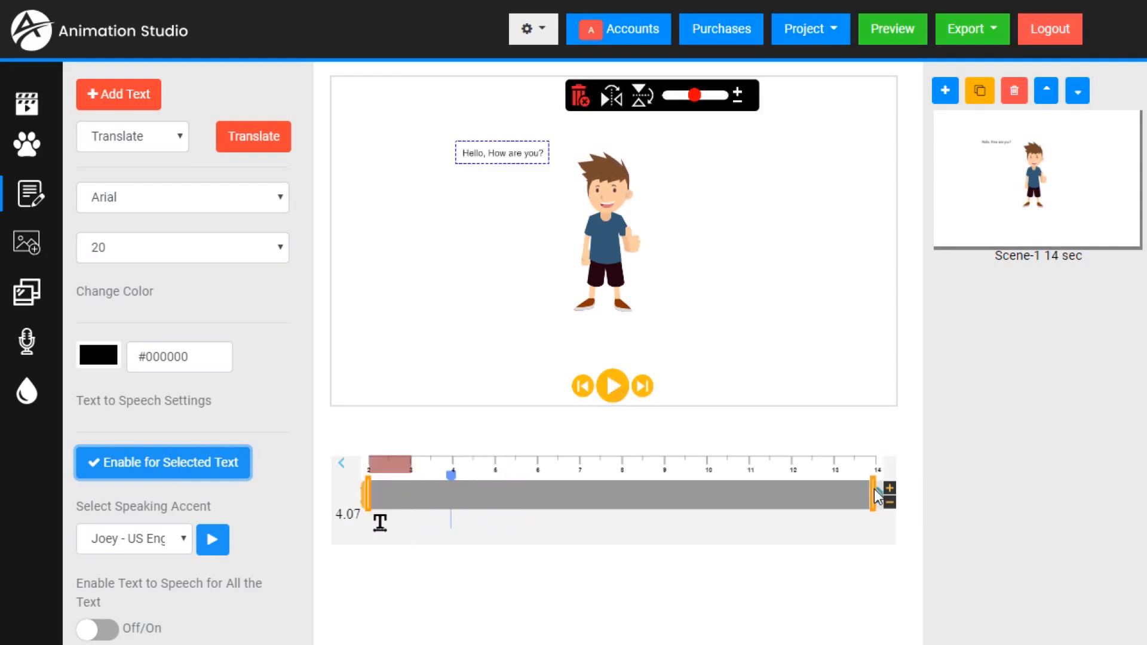
left_click_drag(874, 489, 432, 510)
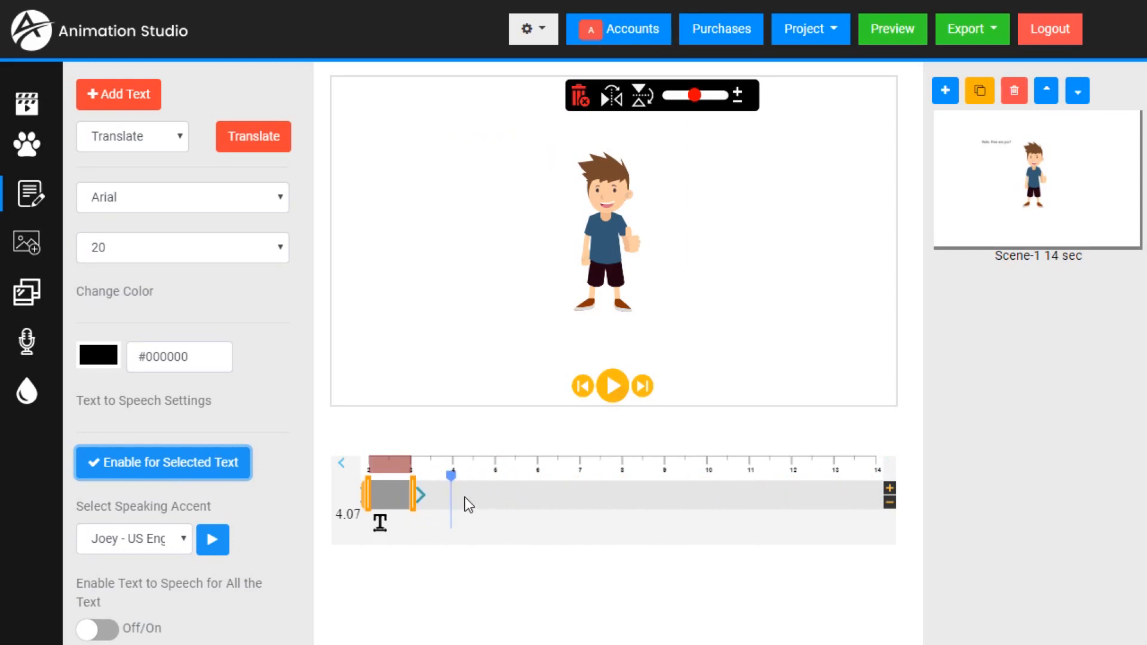
- Add the text "My Name is Joe!" at 4 seconds on the timeline and place it beside the boy's body
left_click(341, 463)
left_click(422, 461)
left_click(542, 471)
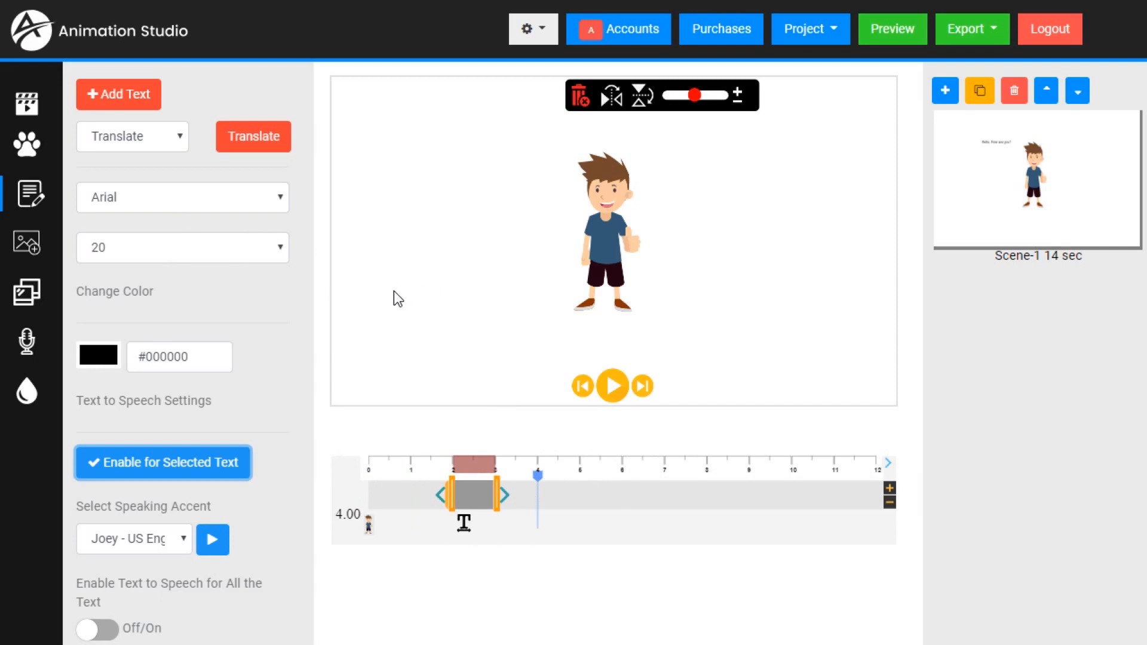
scroll(212, 271, "up", 3)
left_click(226, 195)
key("ctrl+a")
type("My Na")
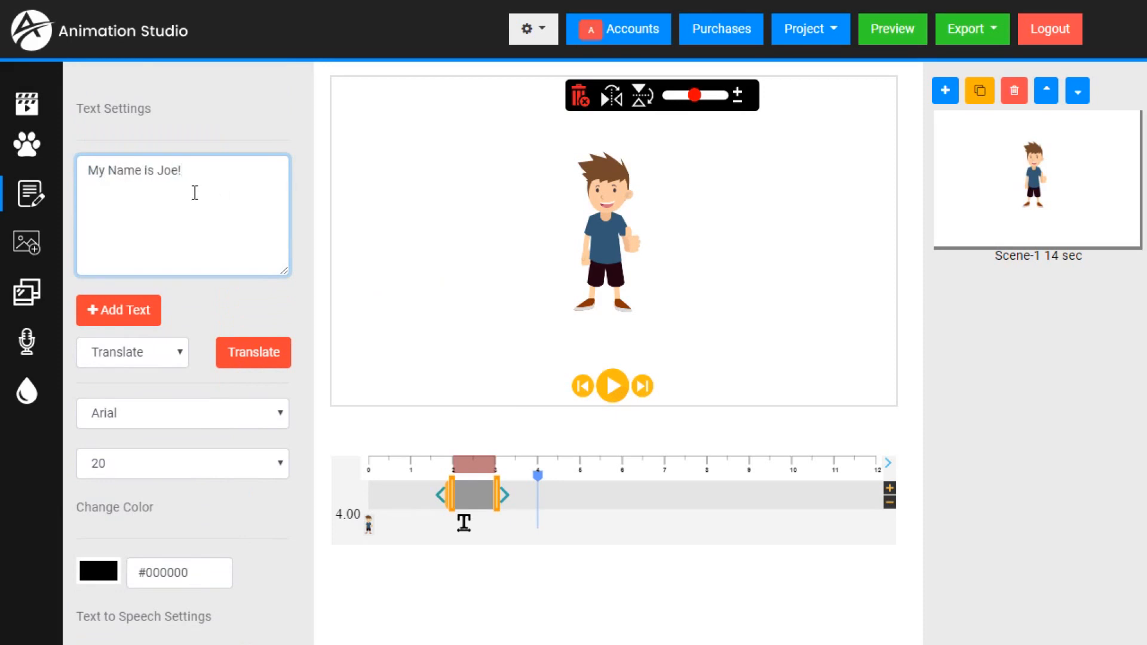
left_click(134, 317)
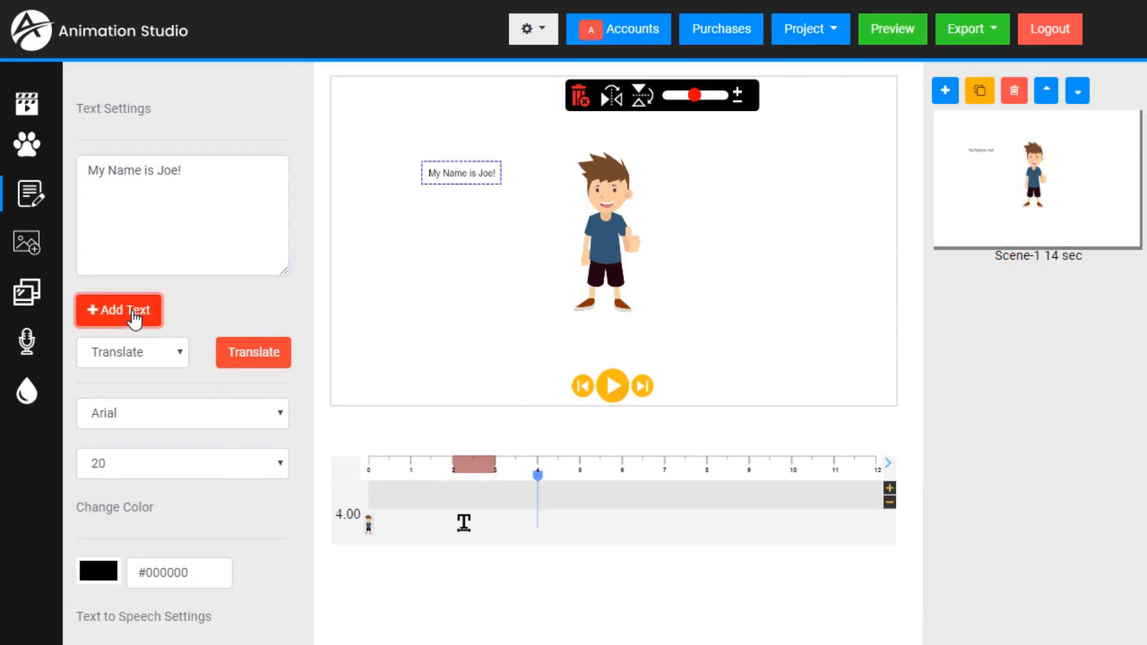
left_click_drag(471, 181, 528, 255)
- Add the text "This is really neat!" to the scene at 7 seconds on the timeline
left_click(562, 469)
left_click(641, 466)
left_click(665, 466)
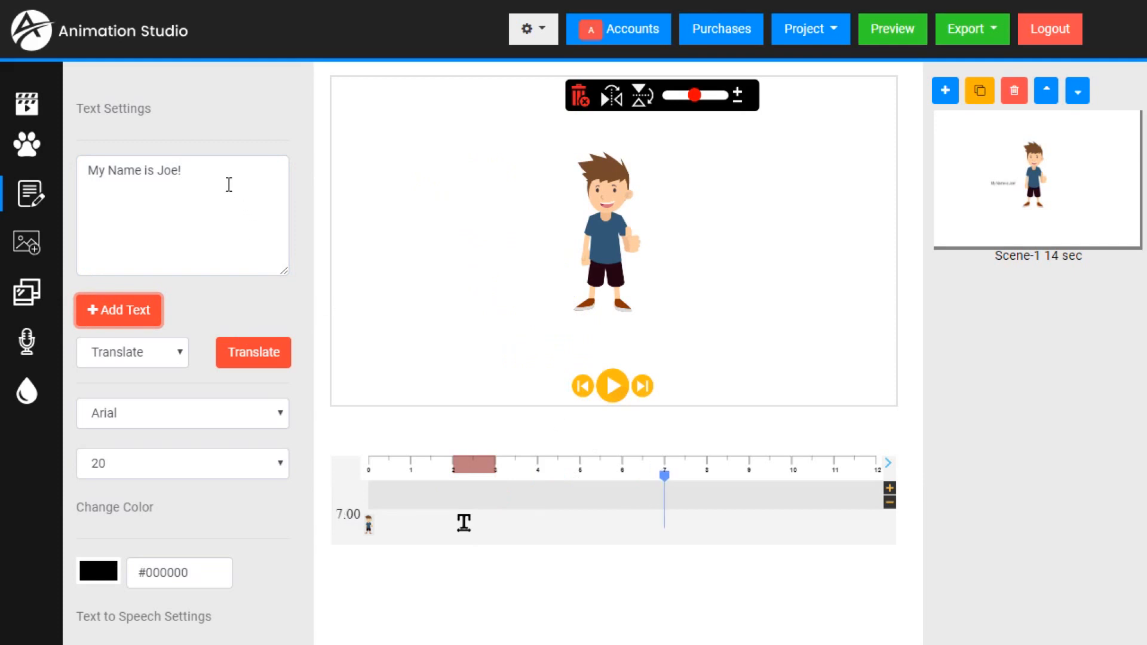
left_click_drag(227, 184, 43, 196)
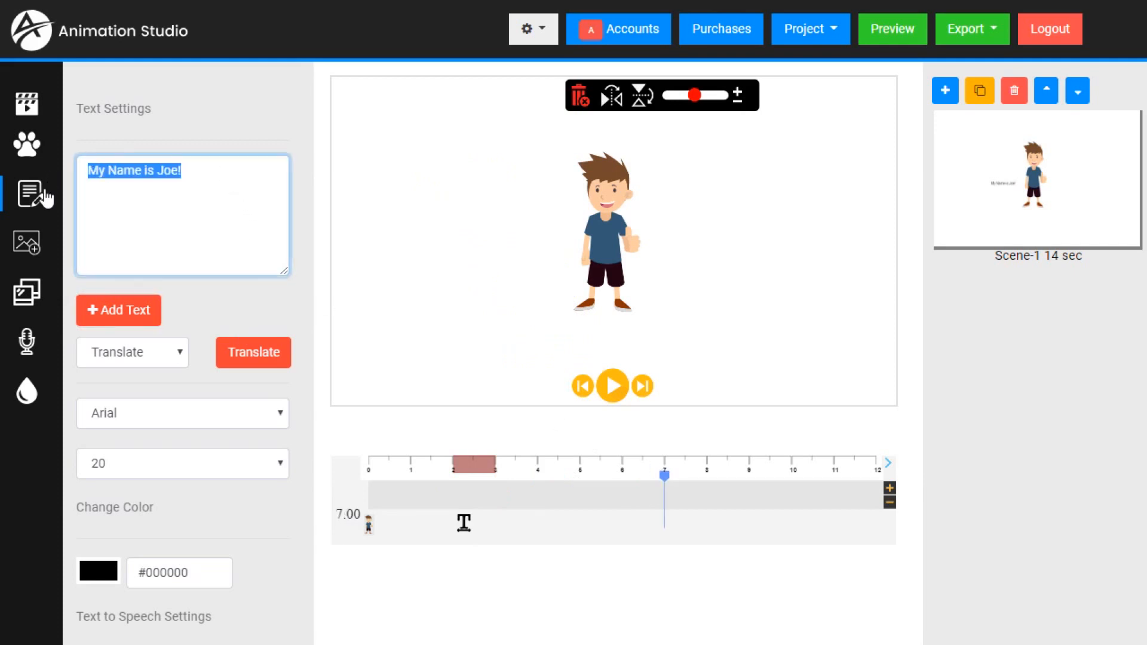
type("This is really neat!")
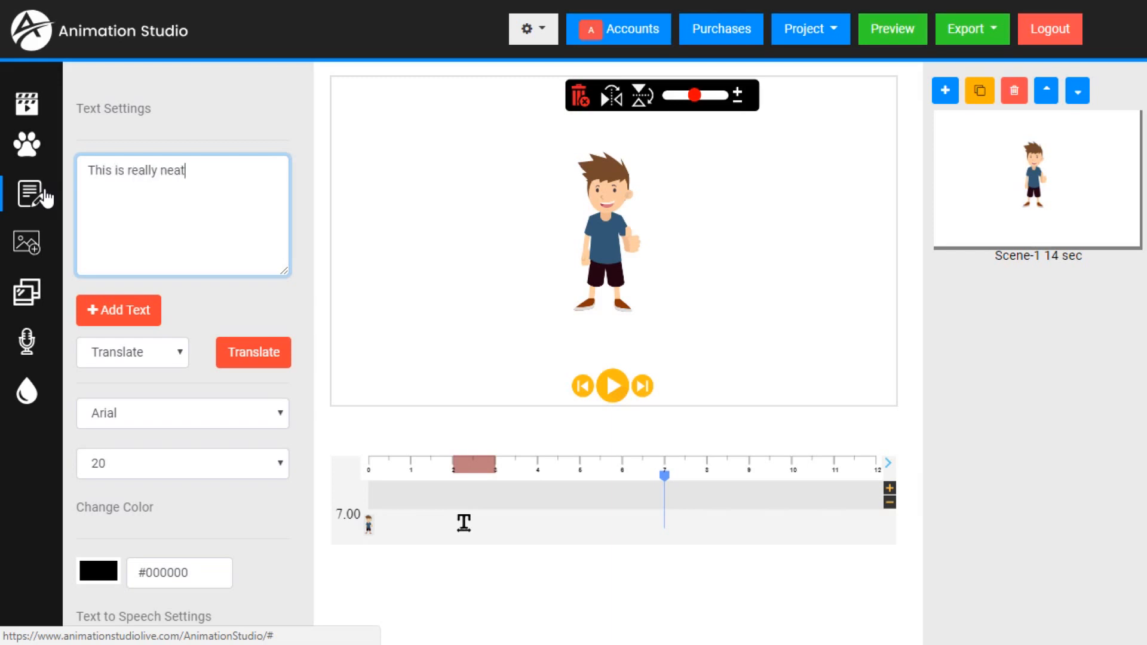
left_click(113, 316)
scroll(153, 332, "down", 3)
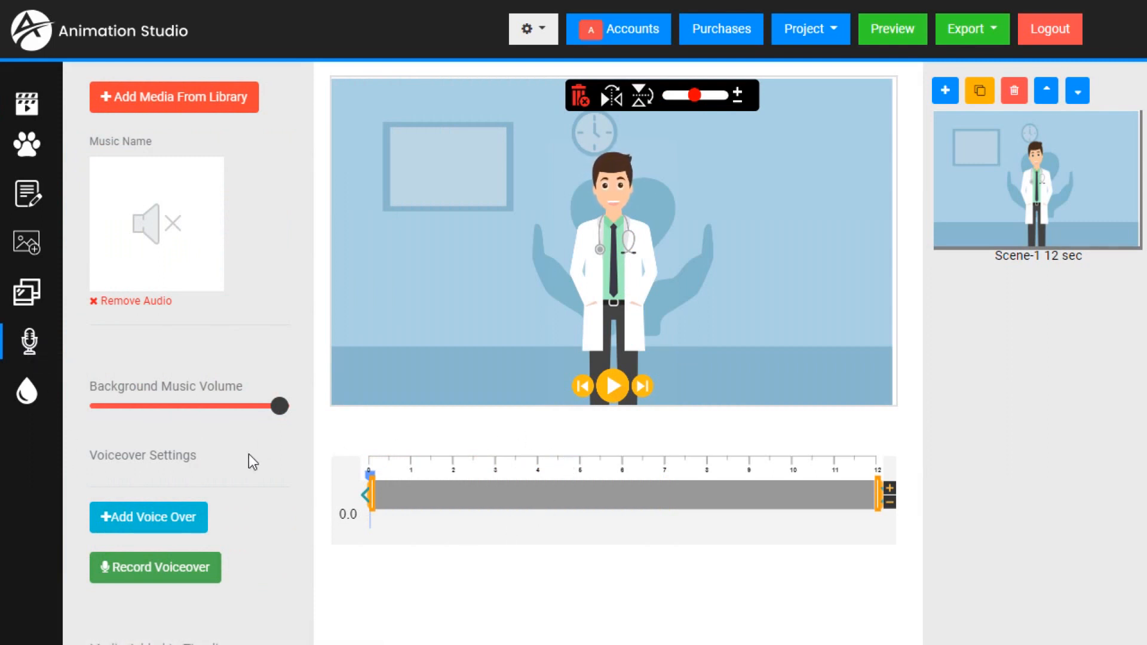
- Preview clearday.mp3 and love.mp3 in the background music library and add clearday.mp3 to the doctor scene
left_click(174, 100)
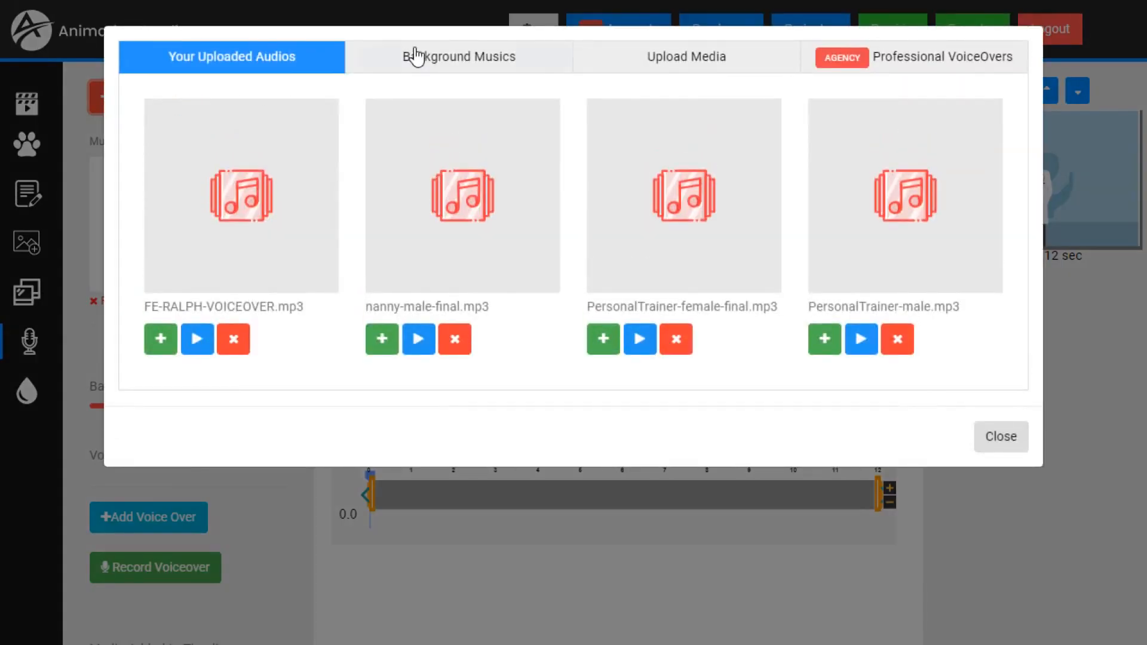
left_click(474, 58)
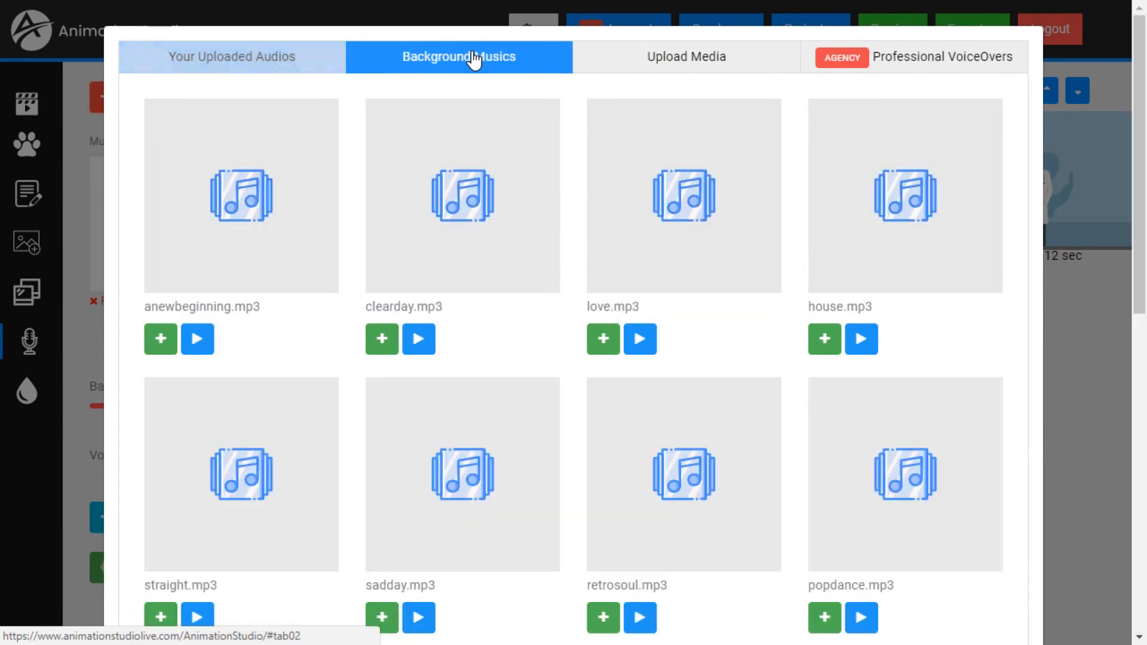
scroll(517, 257, "down", 4)
scroll(516, 257, "up", 4)
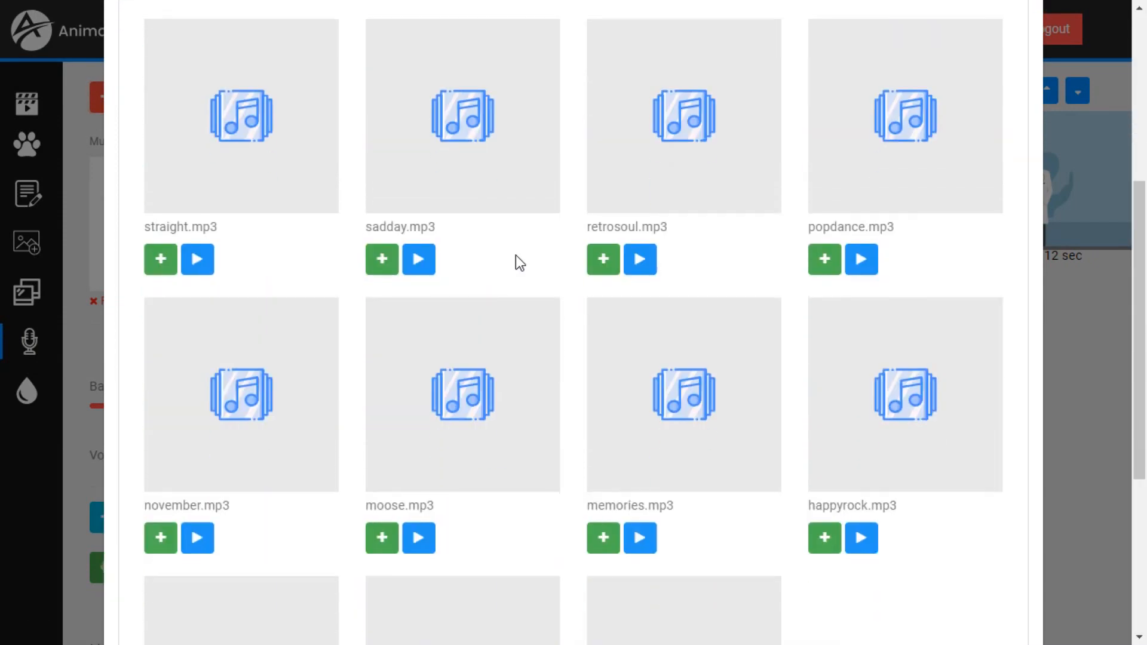
left_click(430, 340)
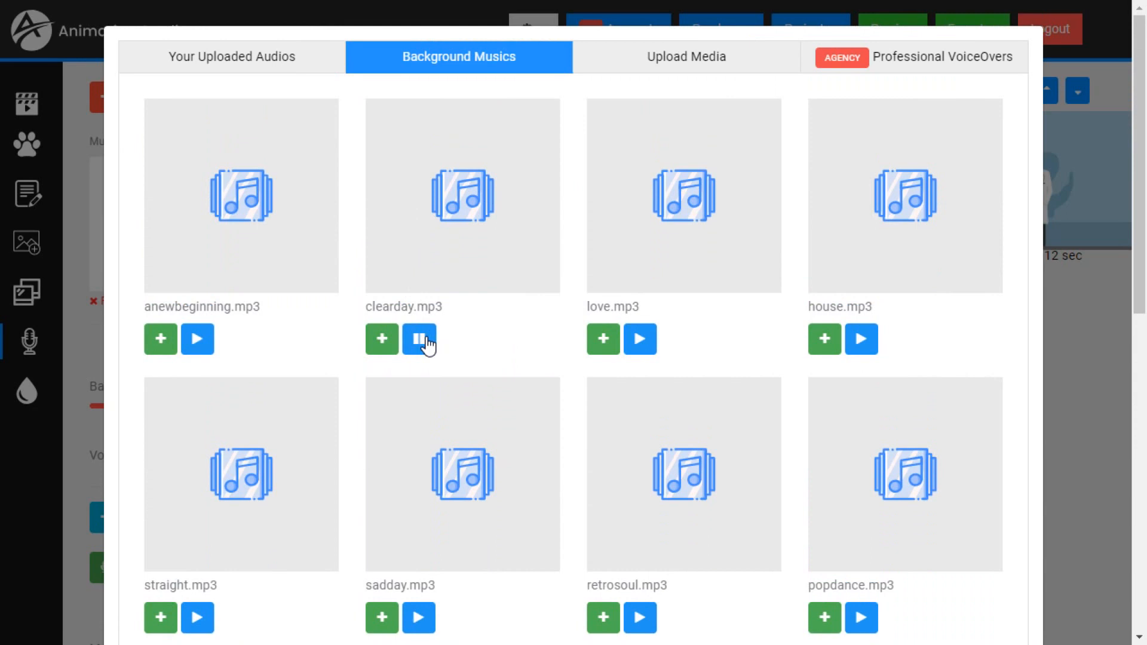
left_click(428, 342)
left_click(645, 344)
left_click(386, 345)
scroll(870, 460, "down", 10)
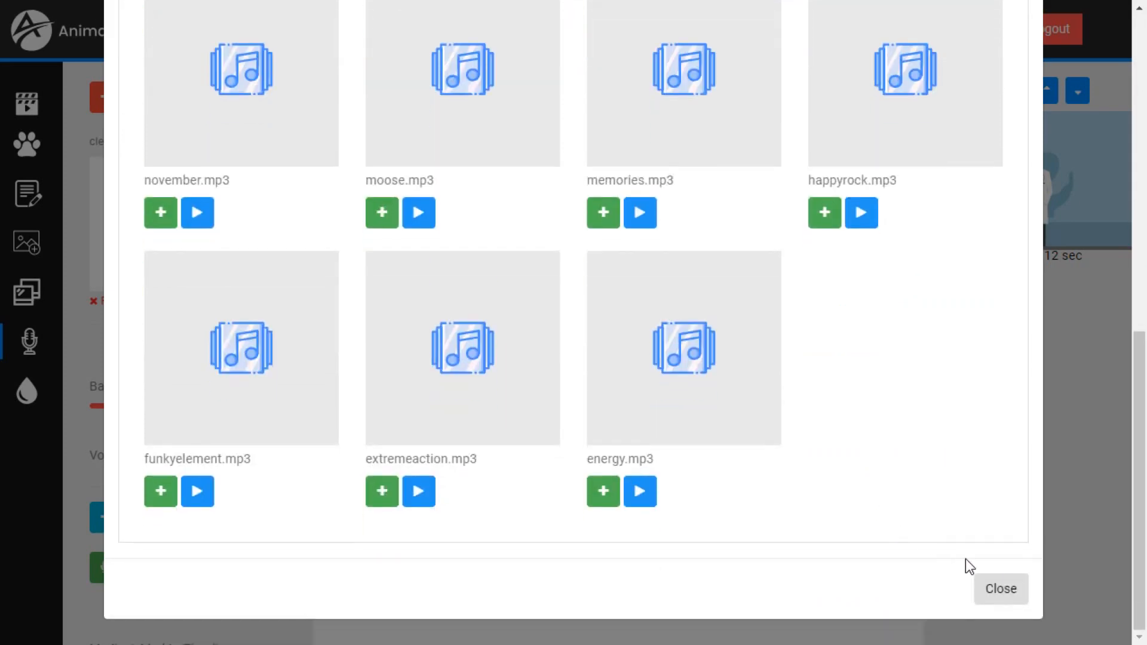
left_click(1014, 594)
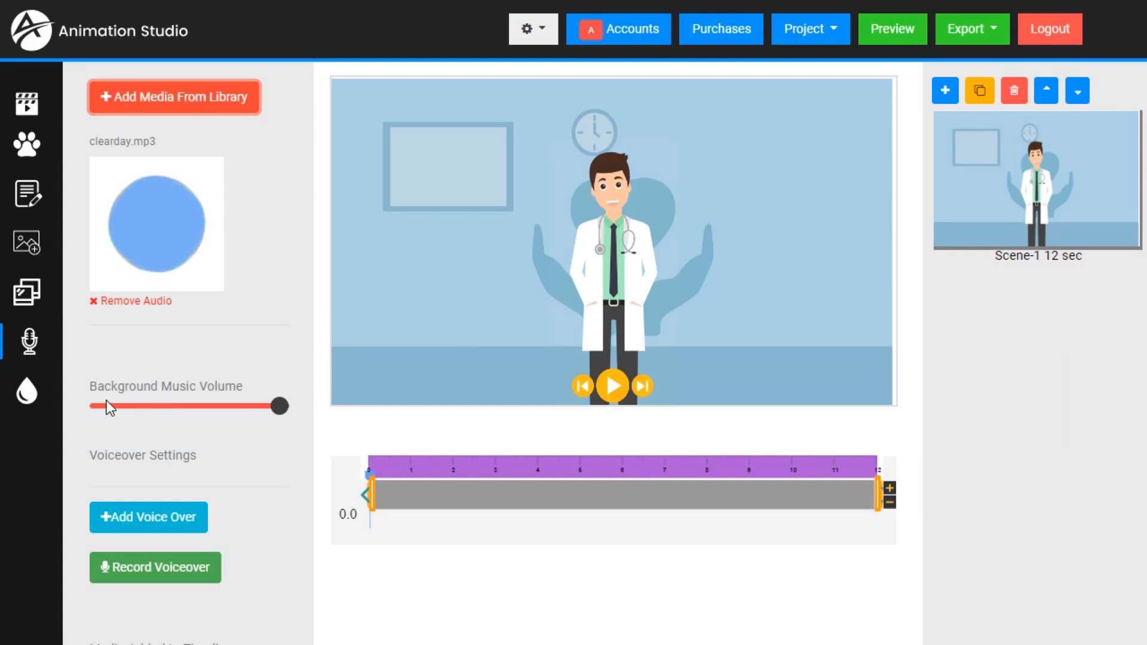
- Lower the background music volume close to its minimum and play part of the scene
left_click_drag(283, 414, 117, 421)
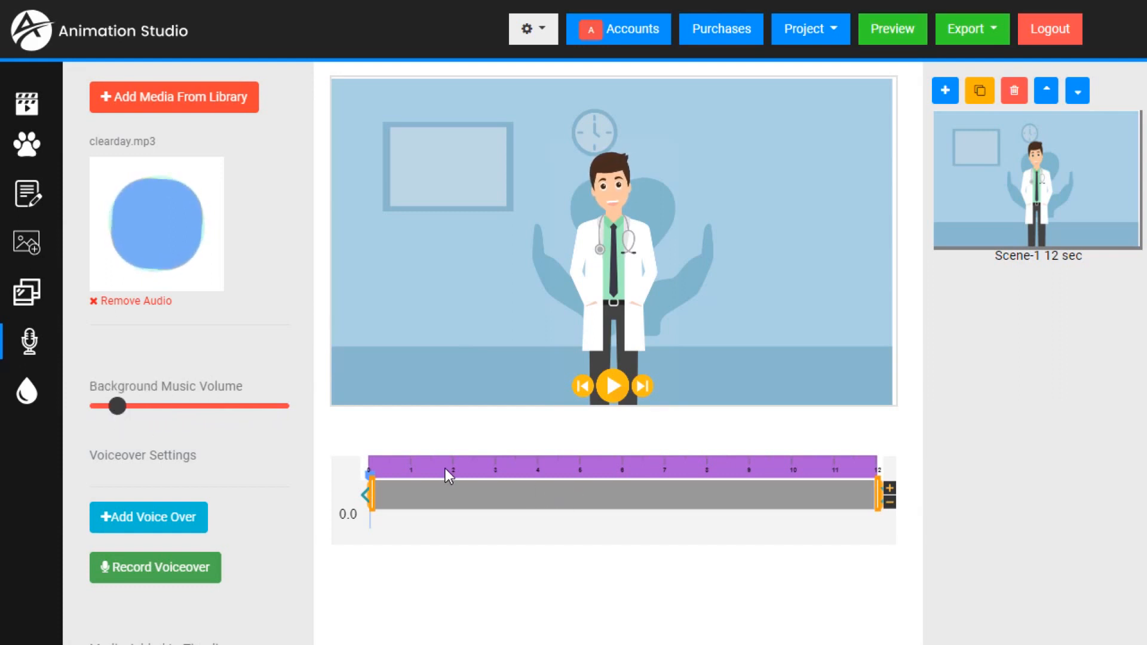
left_click(443, 468)
left_click(619, 385)
left_click(619, 387)
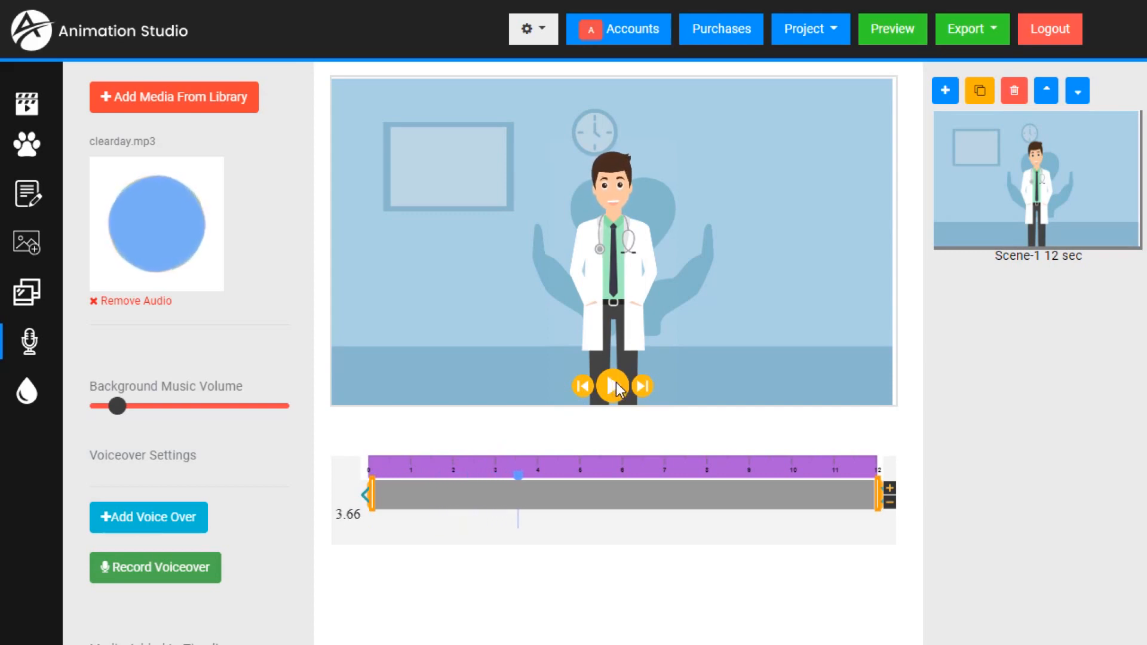
- Preview VOwellness_as.mp3 among the professional voiceovers, add it to the timeline, and play the scene with it
left_click(157, 97)
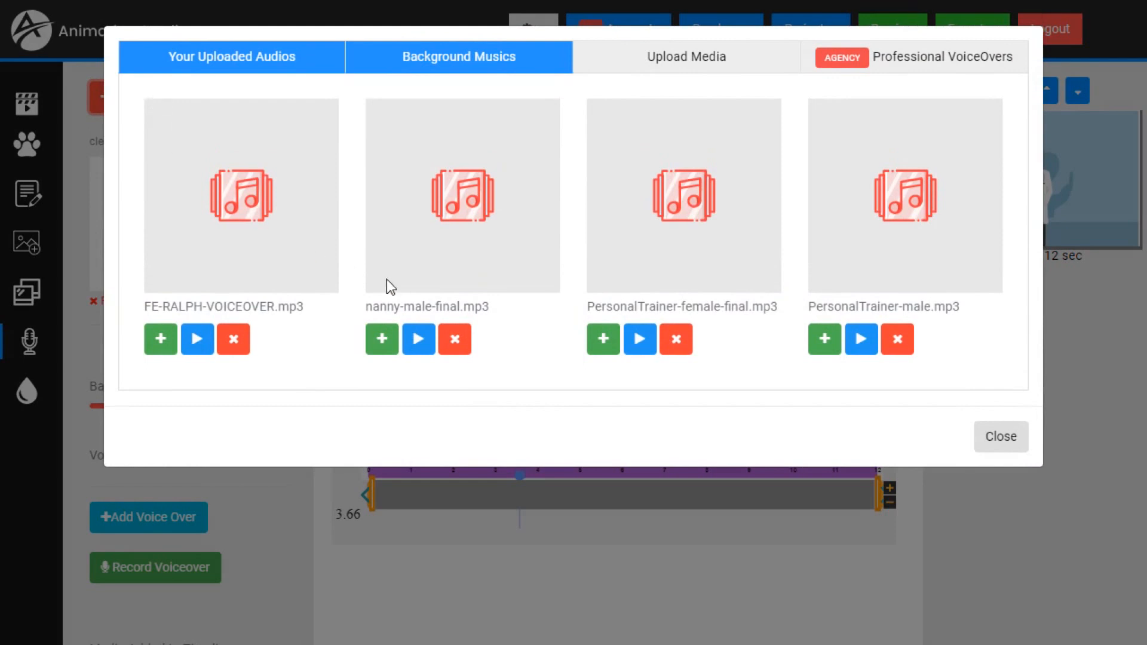
left_click(918, 67)
scroll(620, 264, "down", 5)
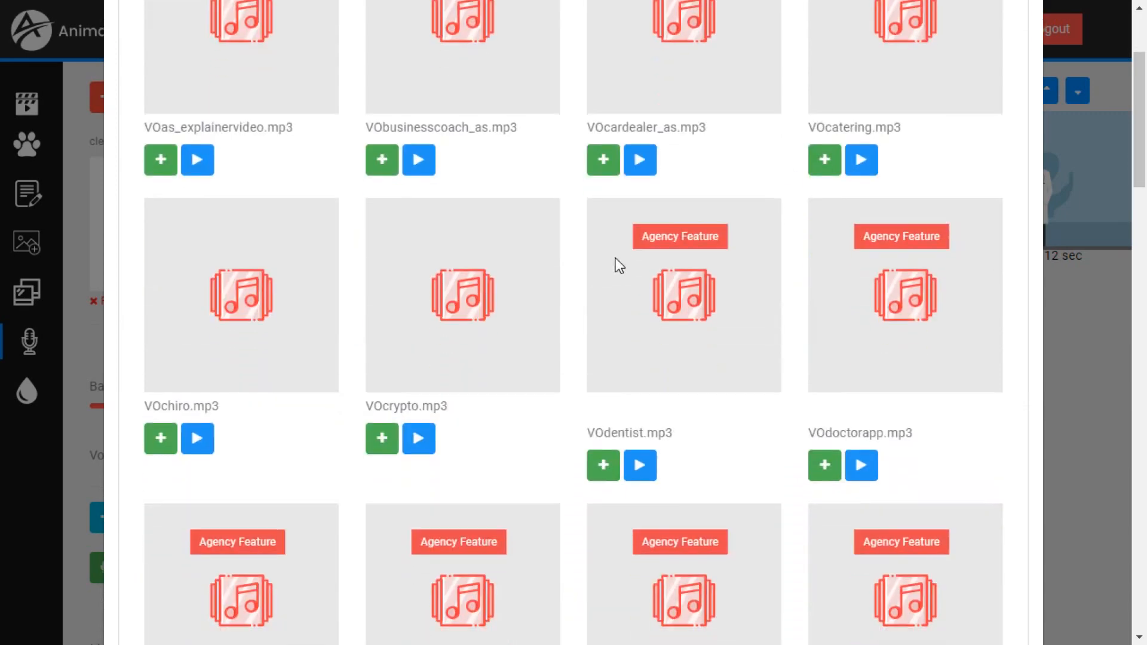
scroll(600, 275, "down", 8)
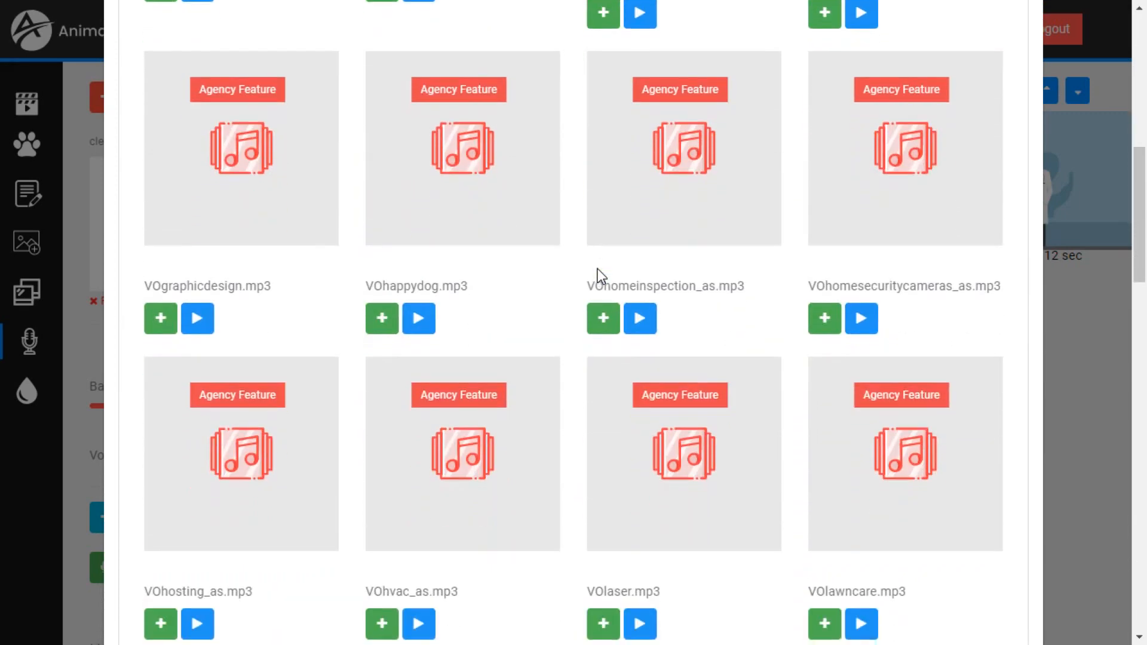
scroll(600, 276, "down", 8)
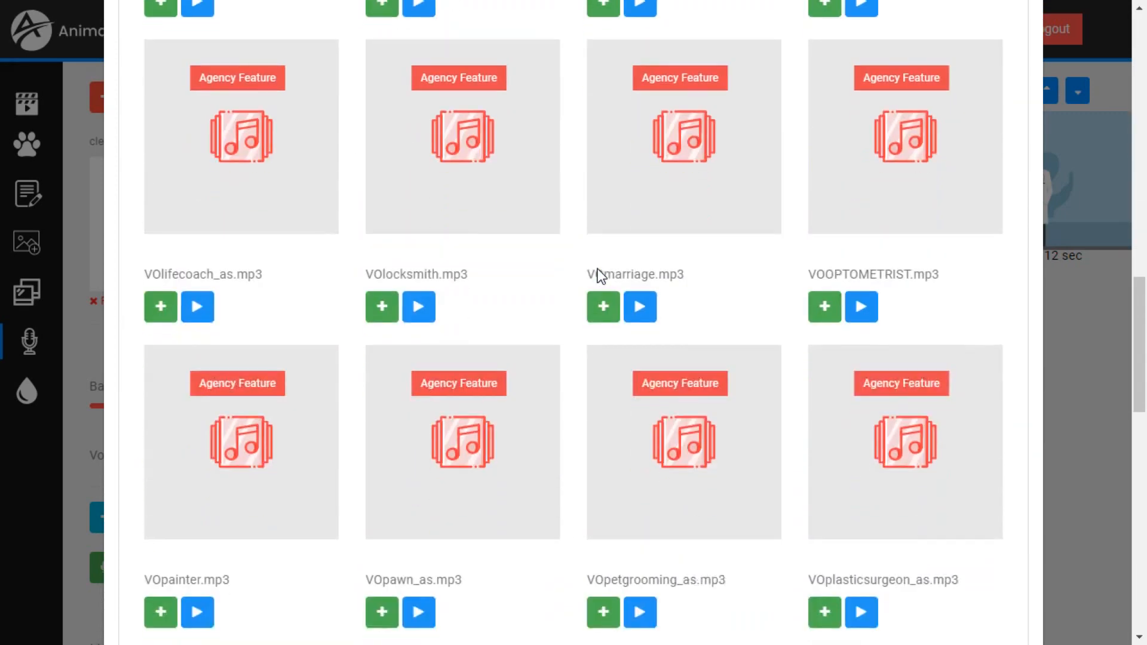
scroll(600, 276, "down", 3)
scroll(602, 274, "down", 6)
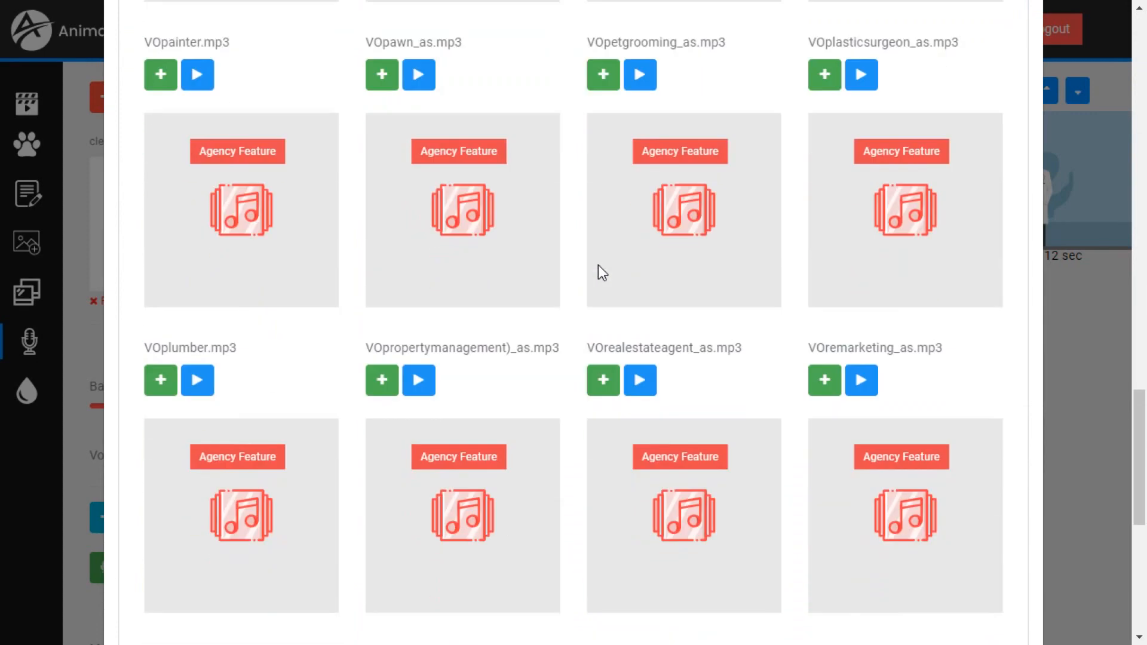
scroll(600, 272, "down", 10)
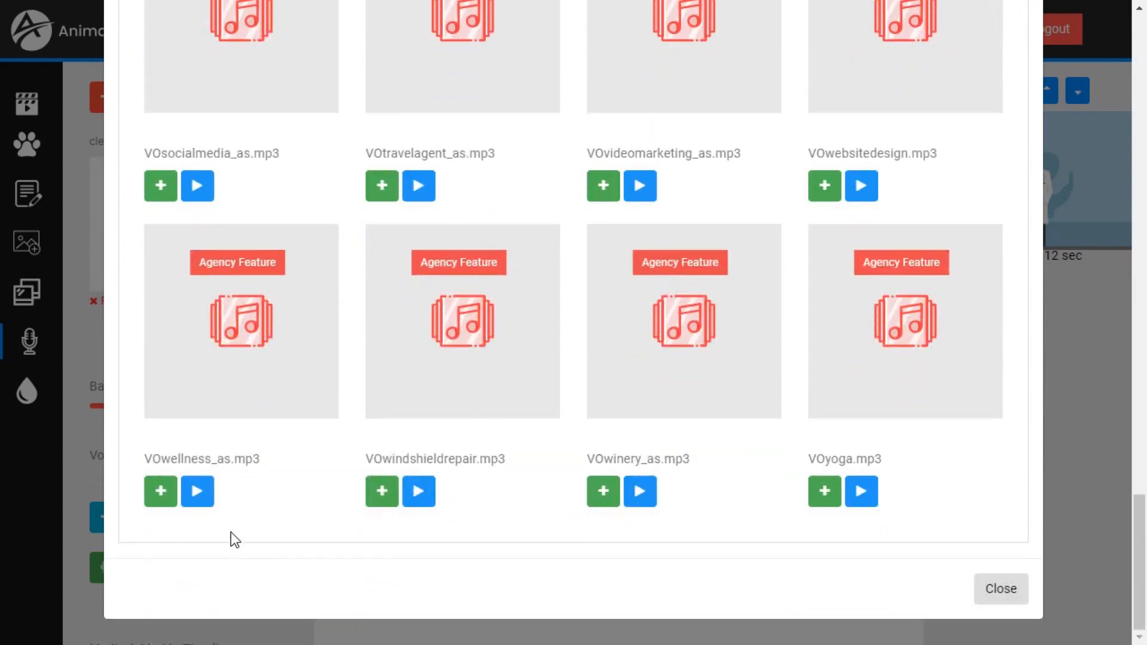
left_click(202, 495)
left_click(202, 495)
left_click(160, 501)
left_click(996, 607)
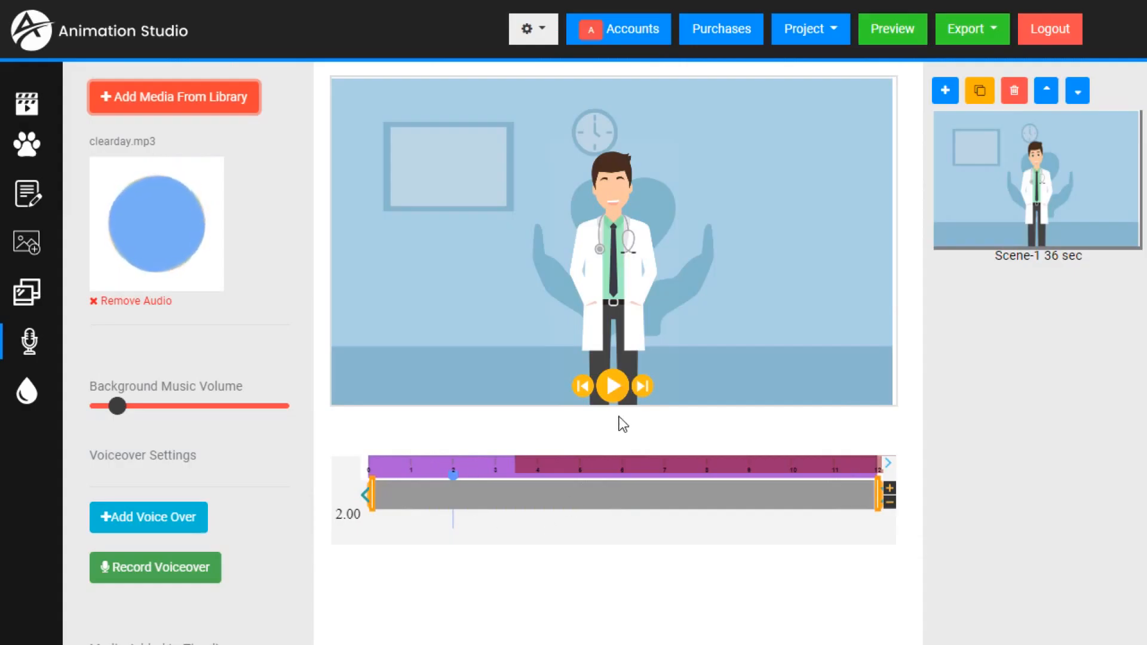
left_click(611, 386)
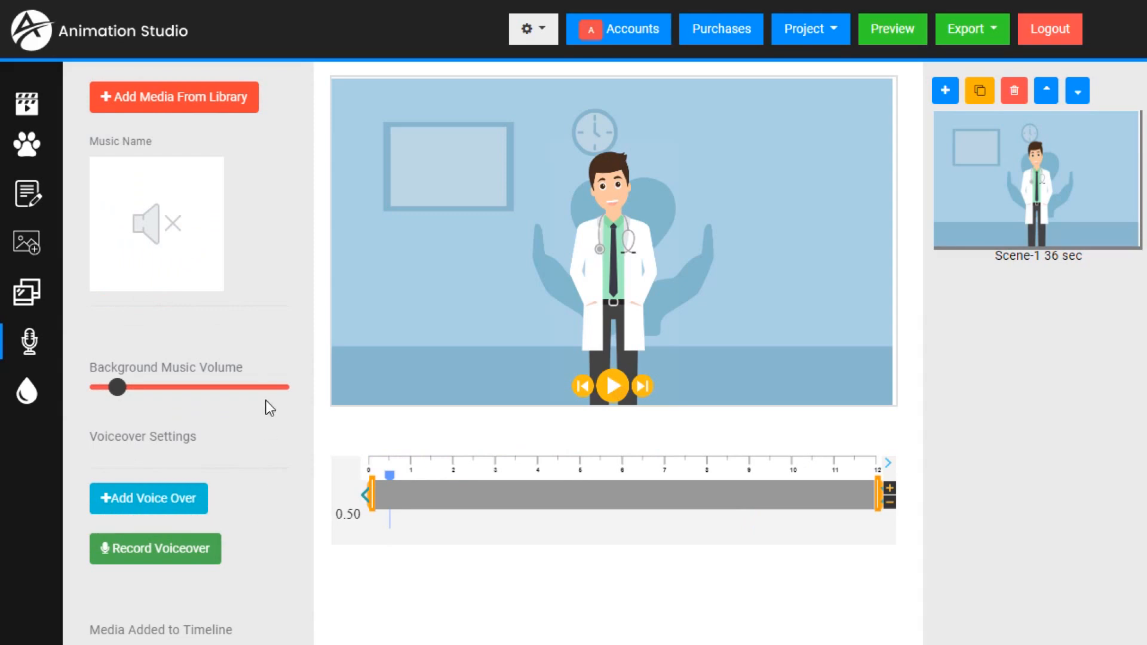
- Upload PhysicalTherapist-male.mp3 from the computer to the media library's uploaded audios
left_click(159, 109)
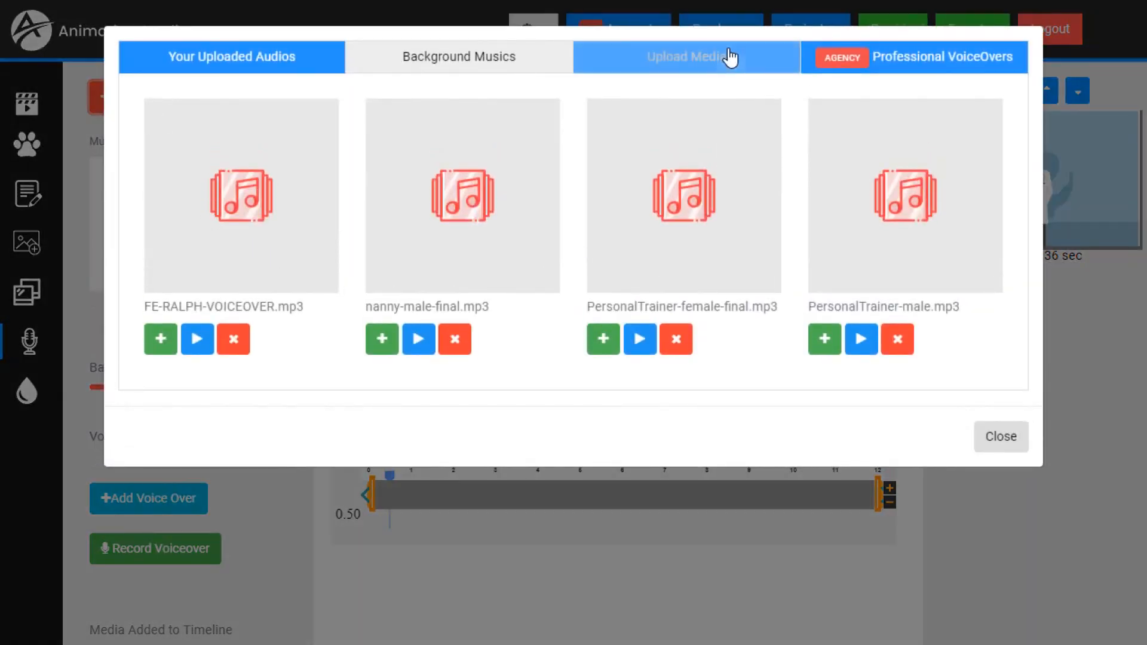
left_click(719, 62)
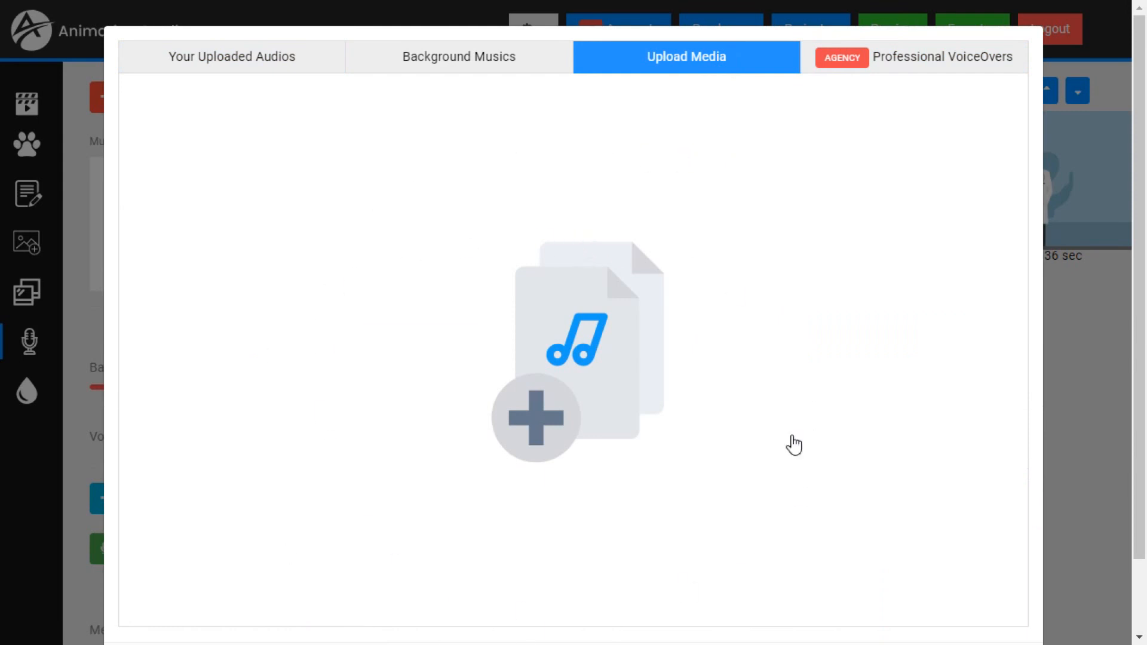
left_click(548, 421)
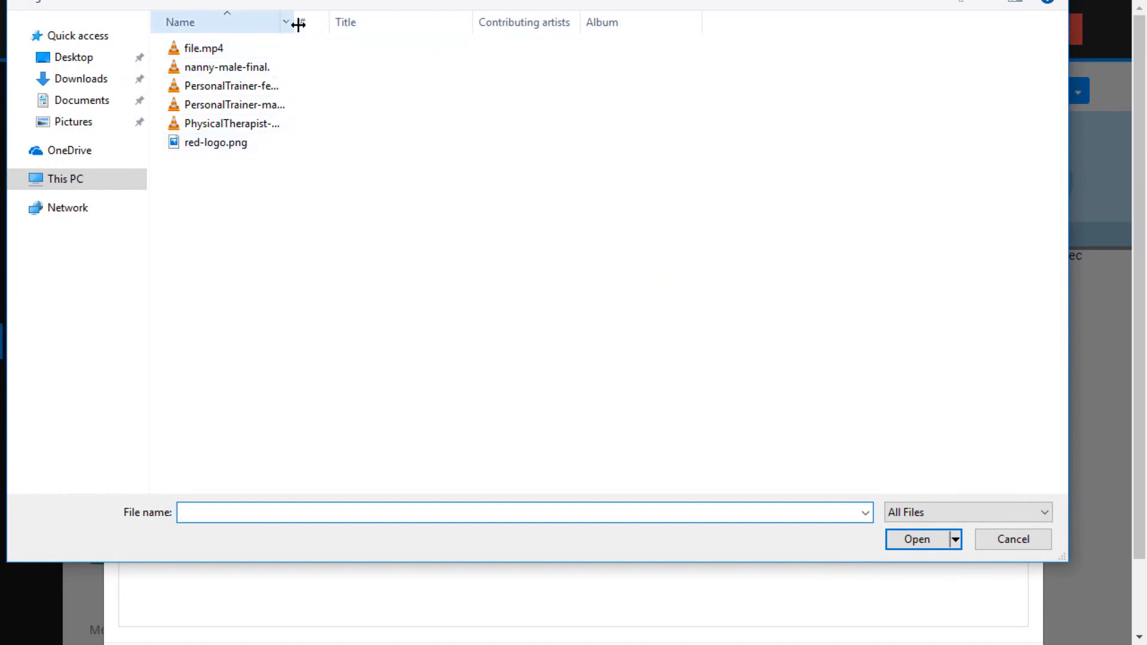
left_click_drag(299, 25, 344, 24)
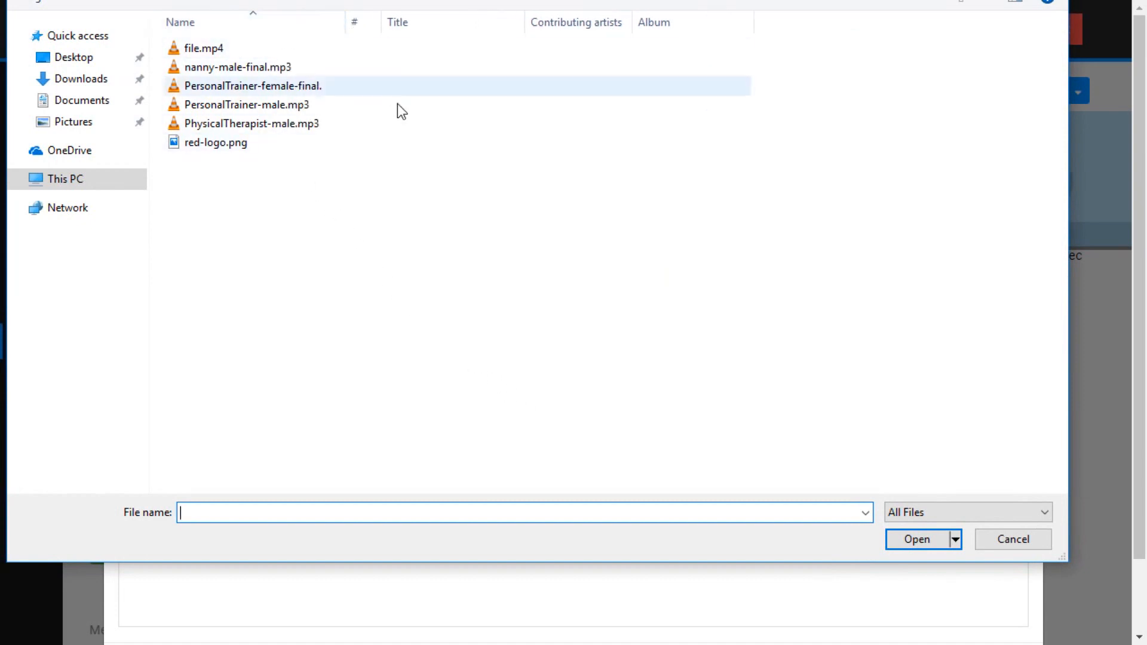
double_click(244, 125)
scroll(597, 299, "down", 1)
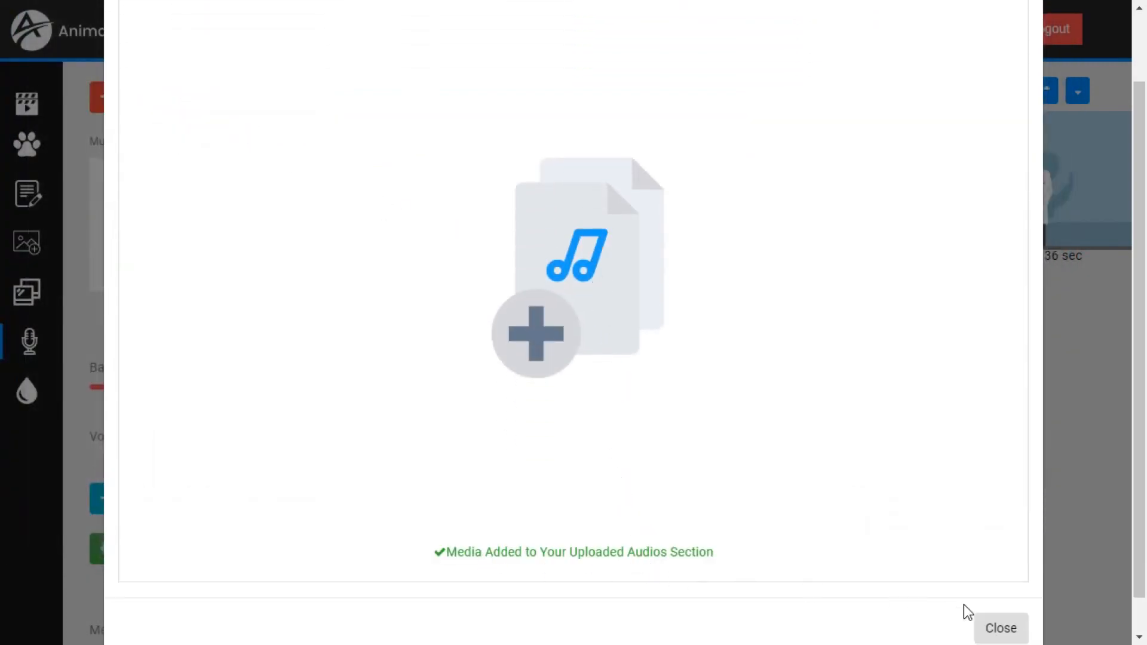
- Preview PhysicalTherapist-male.mp3 among the uploaded audios, add it to the doctor scene, and close the media library
scroll(428, 164, "up", 1)
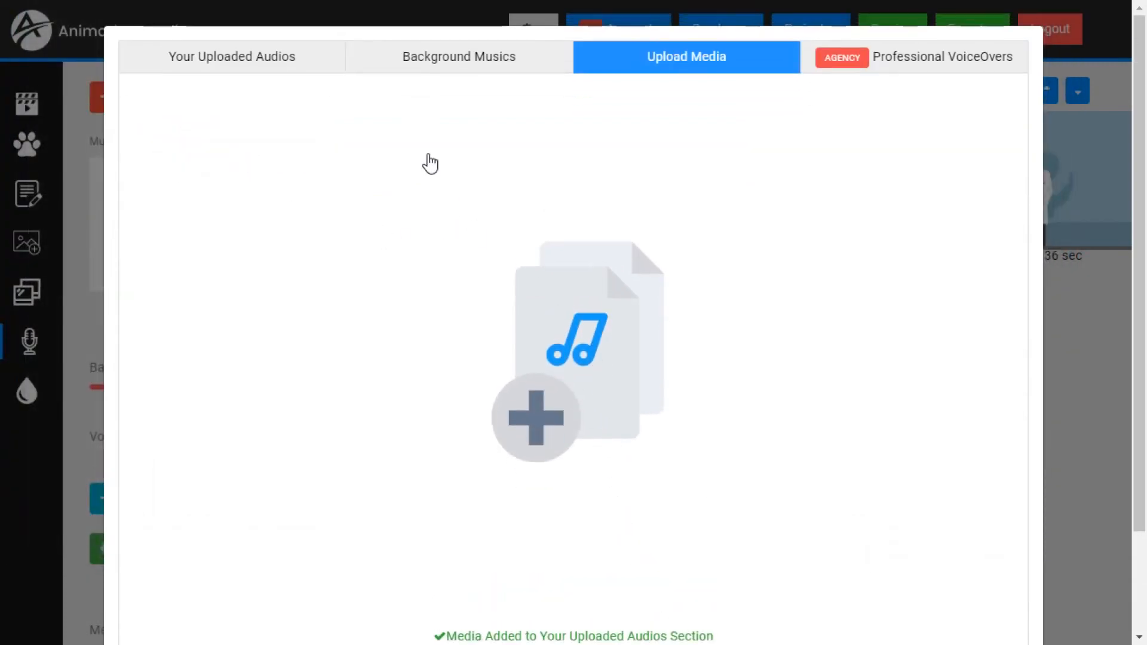
left_click(233, 70)
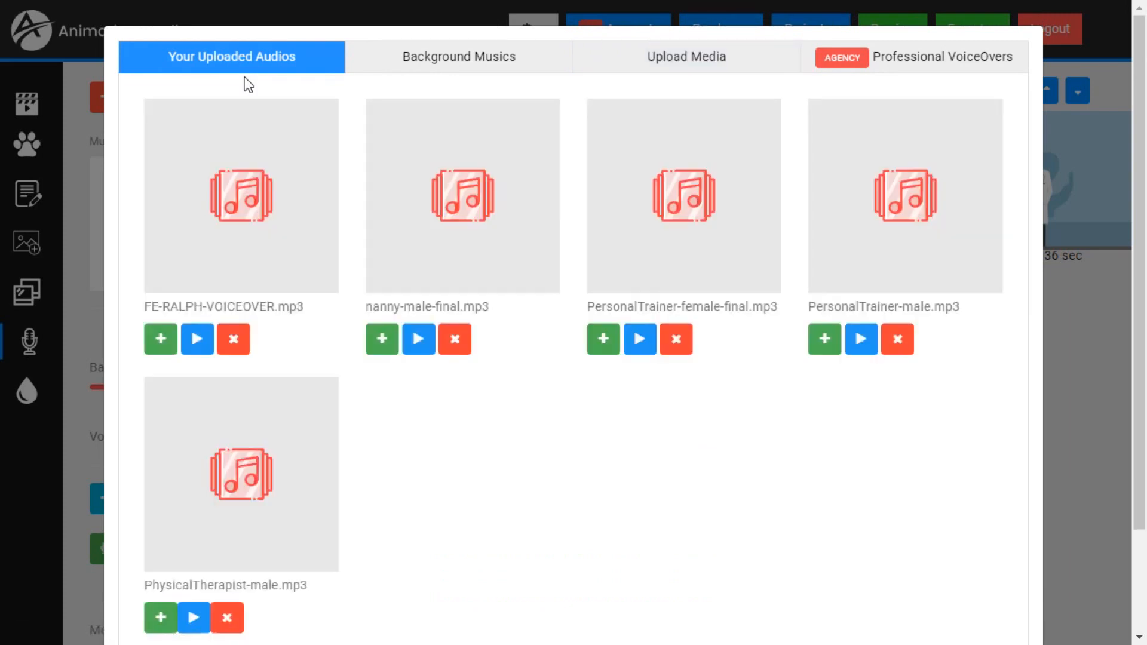
scroll(416, 318, "down", 2)
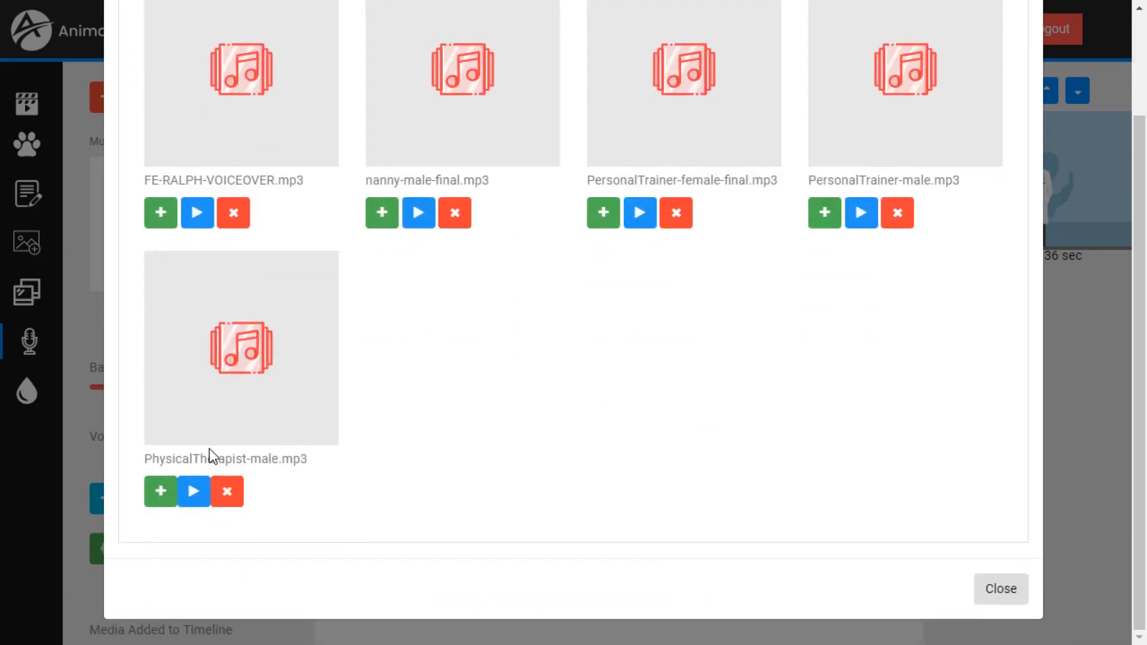
left_click(194, 493)
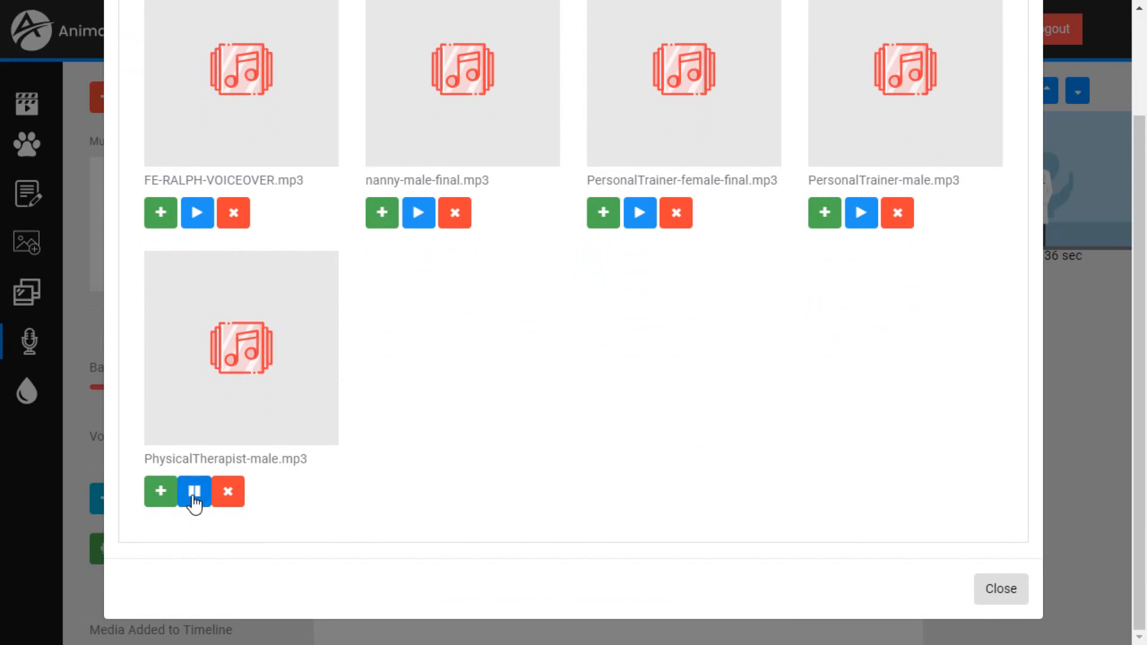
left_click(194, 500)
left_click(159, 496)
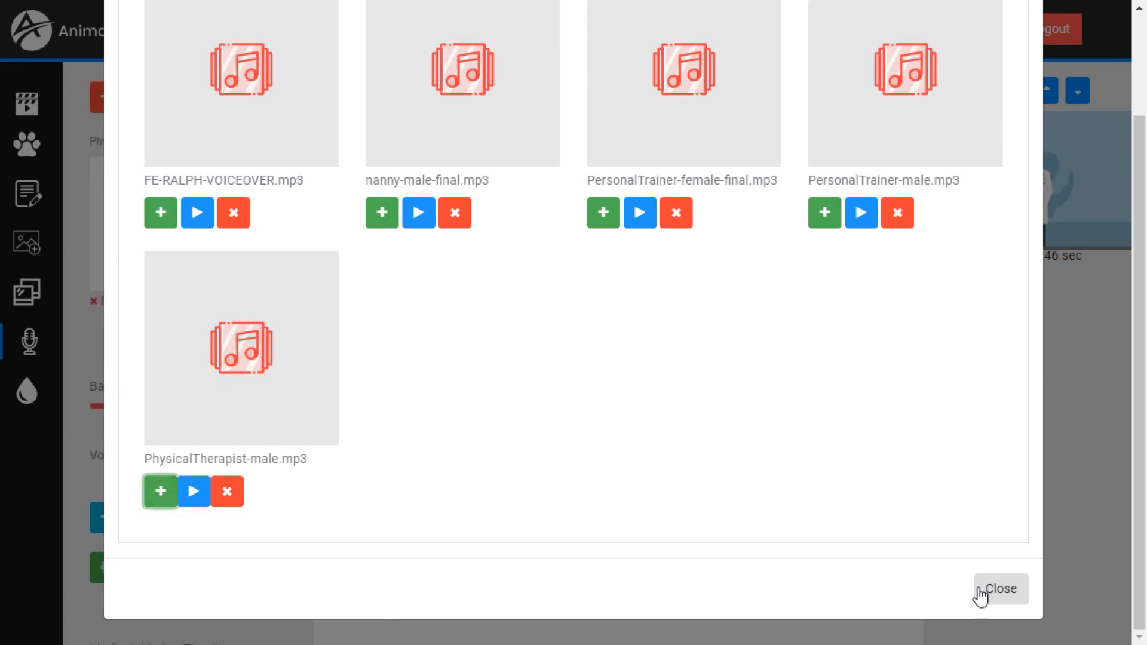
left_click(999, 597)
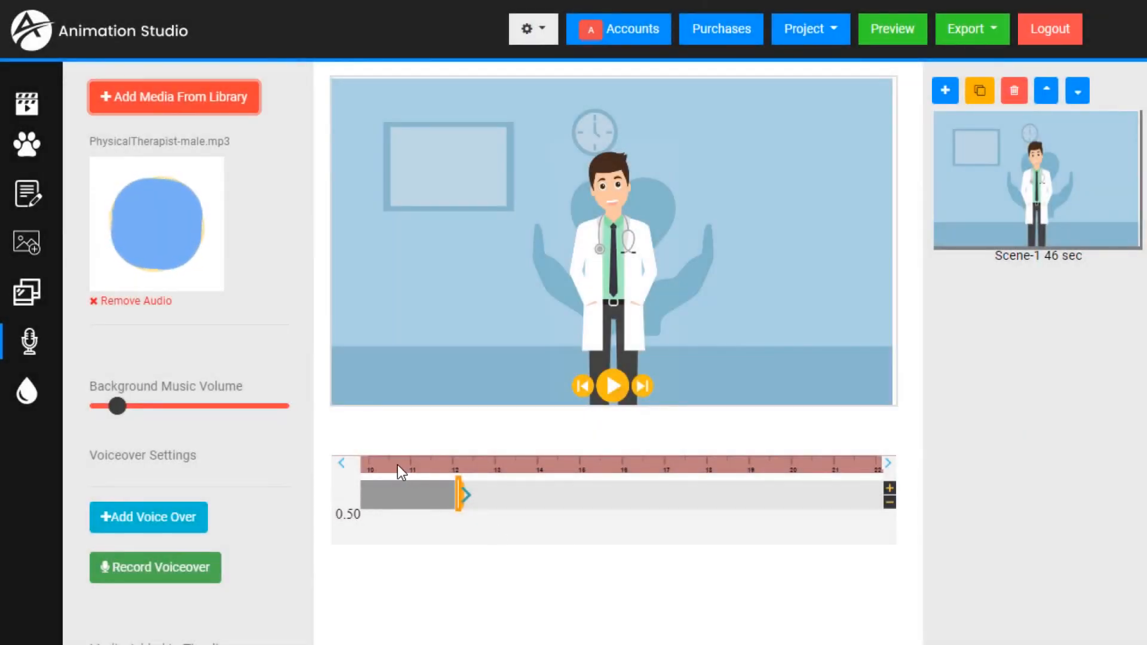
- Return to the beginning of the timeline and play part of the scene with the uploaded voiceover
left_click(343, 464)
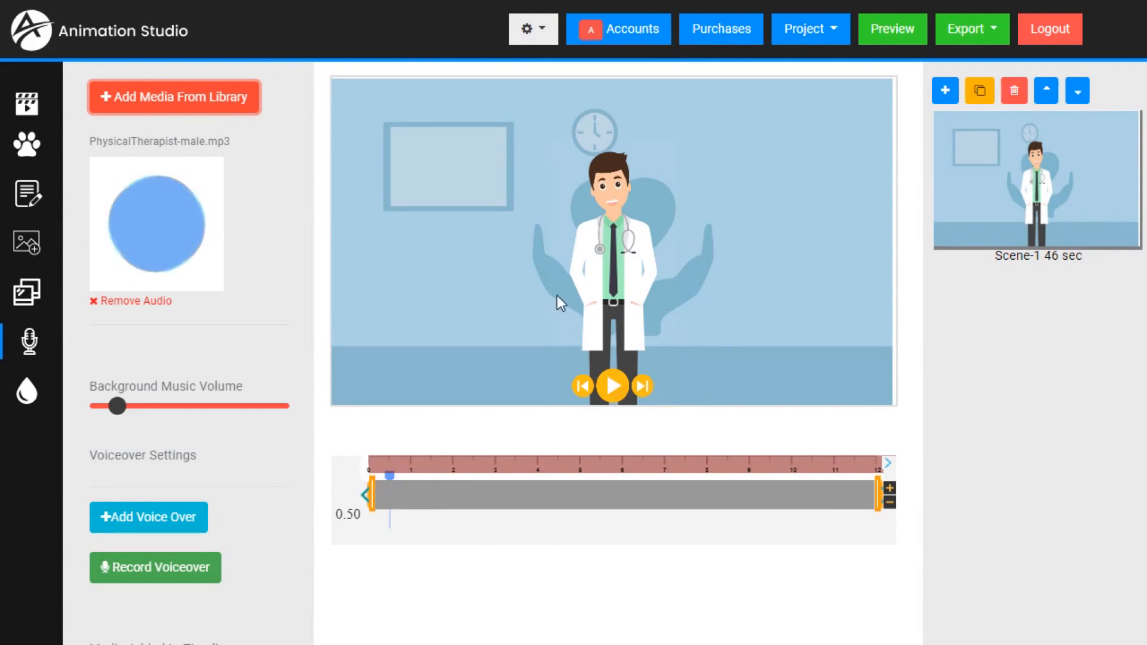
left_click(613, 386)
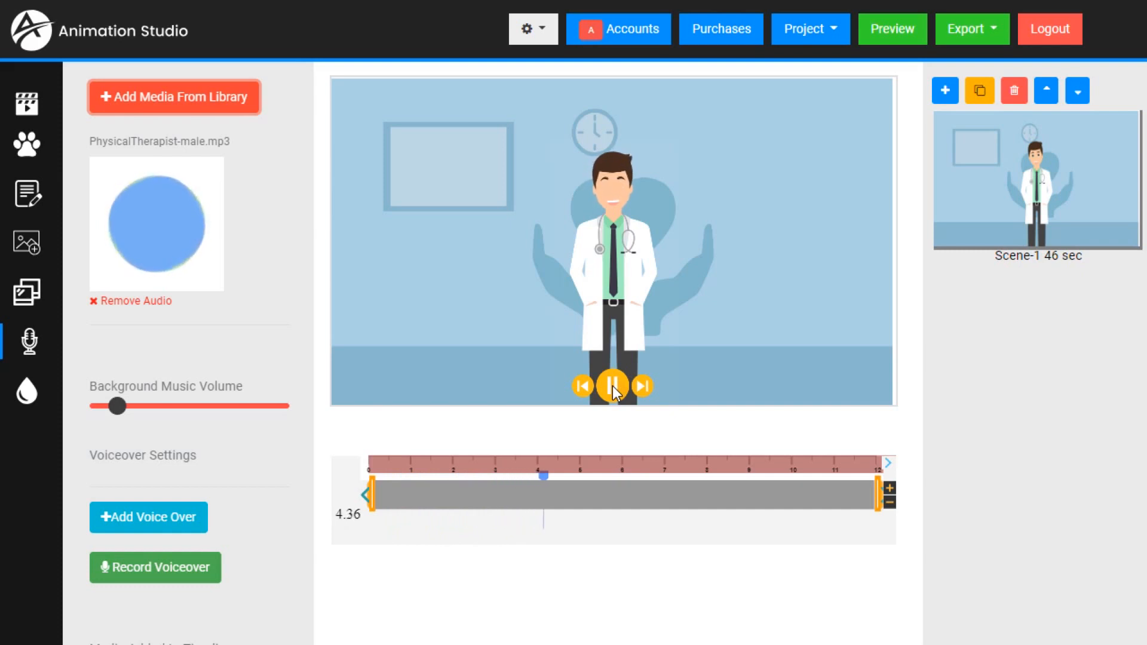
left_click(612, 386)
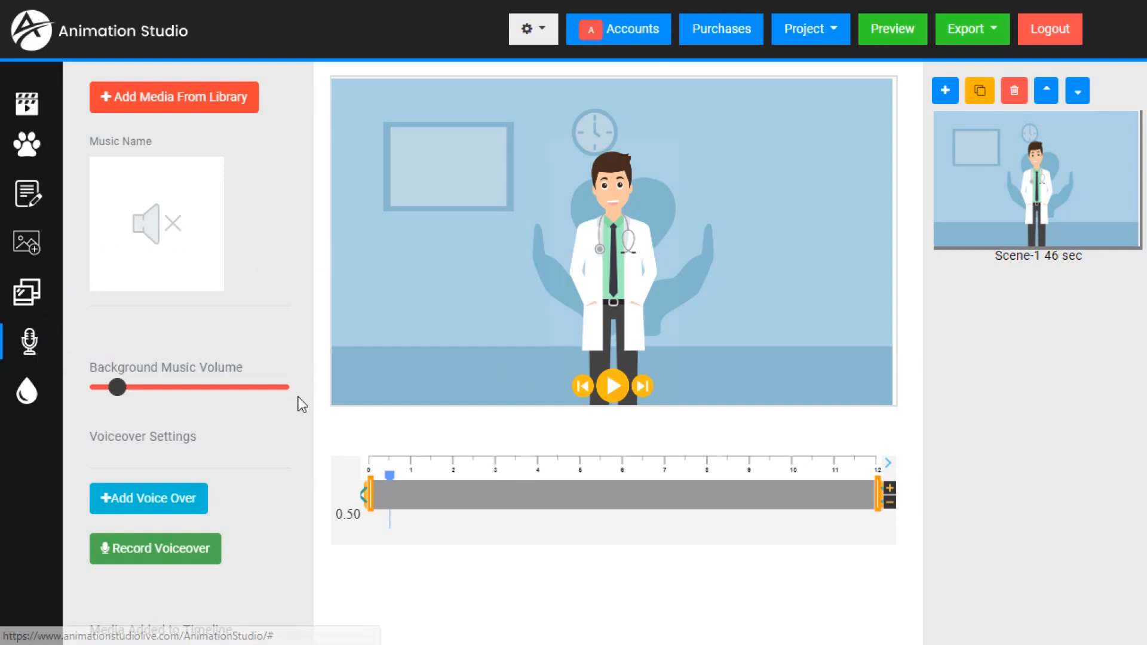
- Record a short voiceover with microphone access allowed, pausing and resuming it once before stopping the recording
left_click(176, 557)
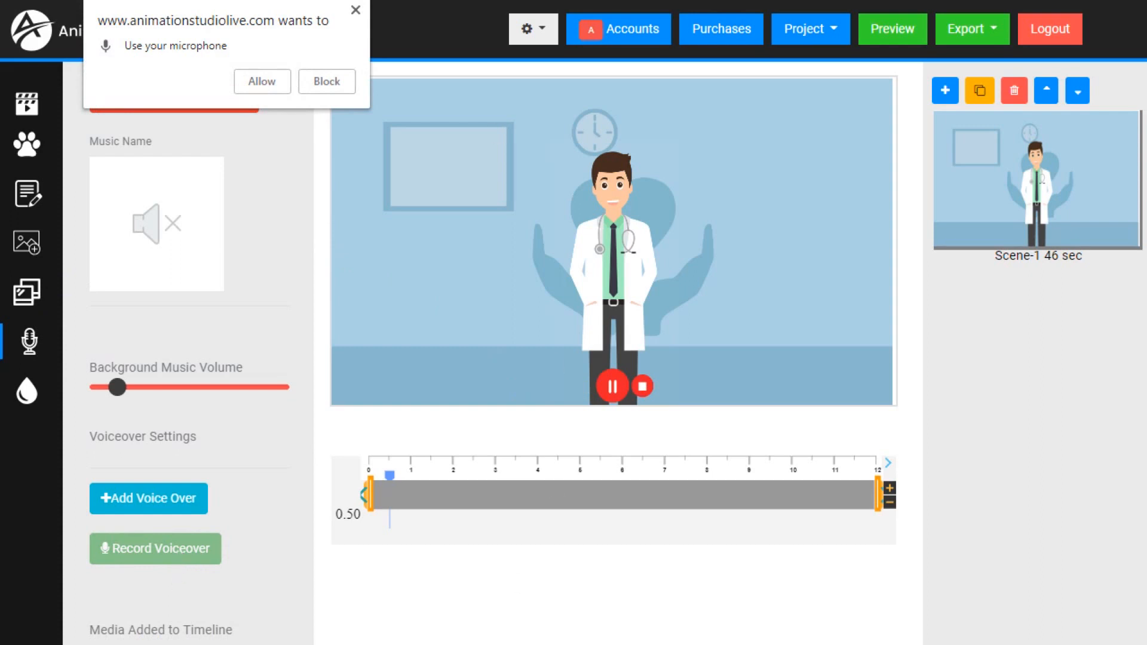
left_click(257, 82)
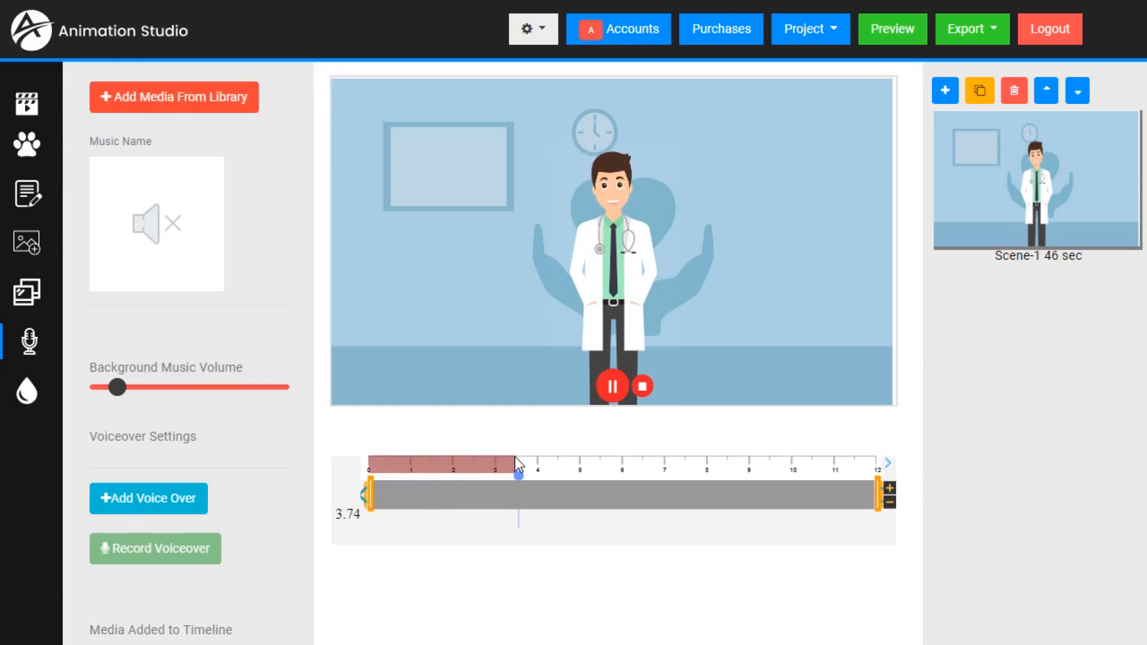
left_click(615, 390)
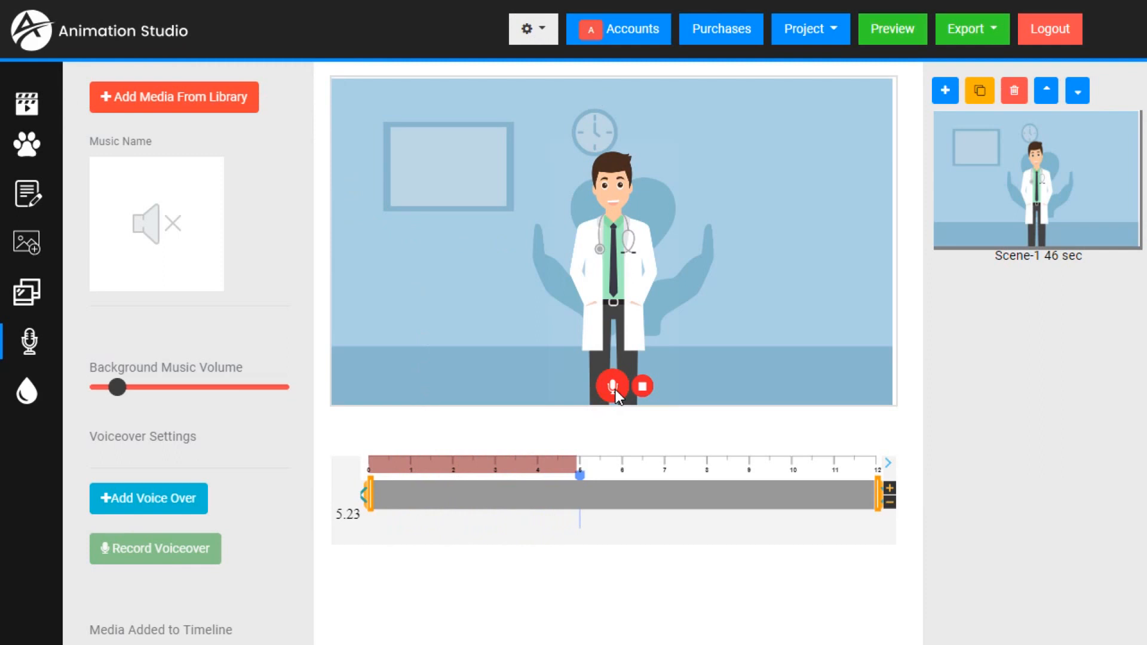
left_click(614, 388)
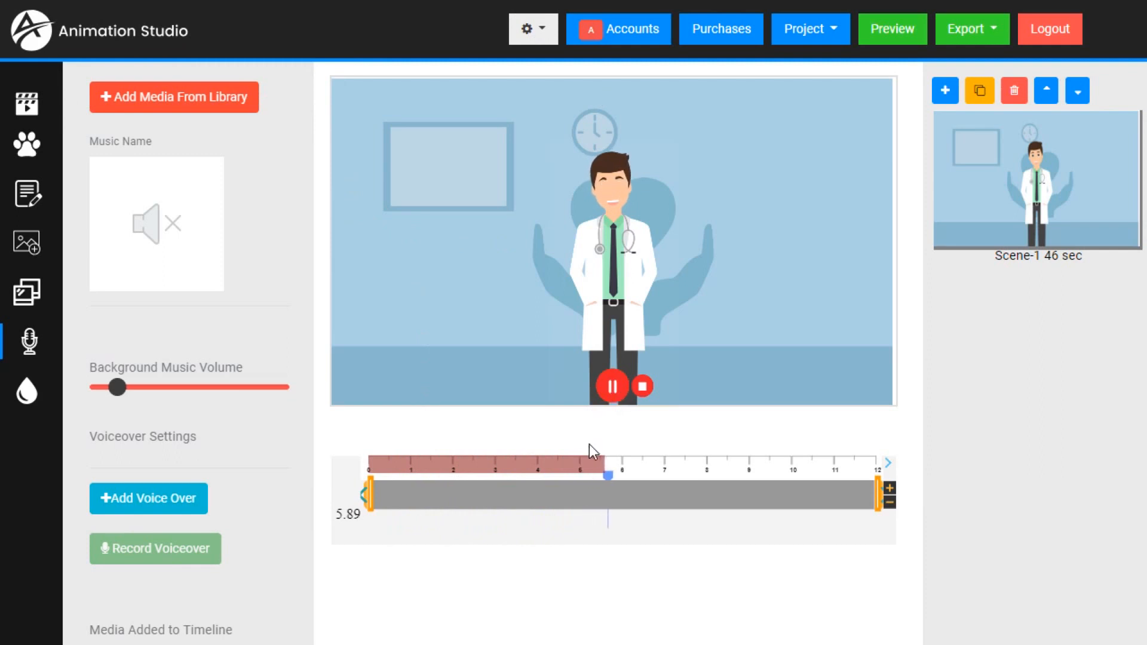
left_click(642, 386)
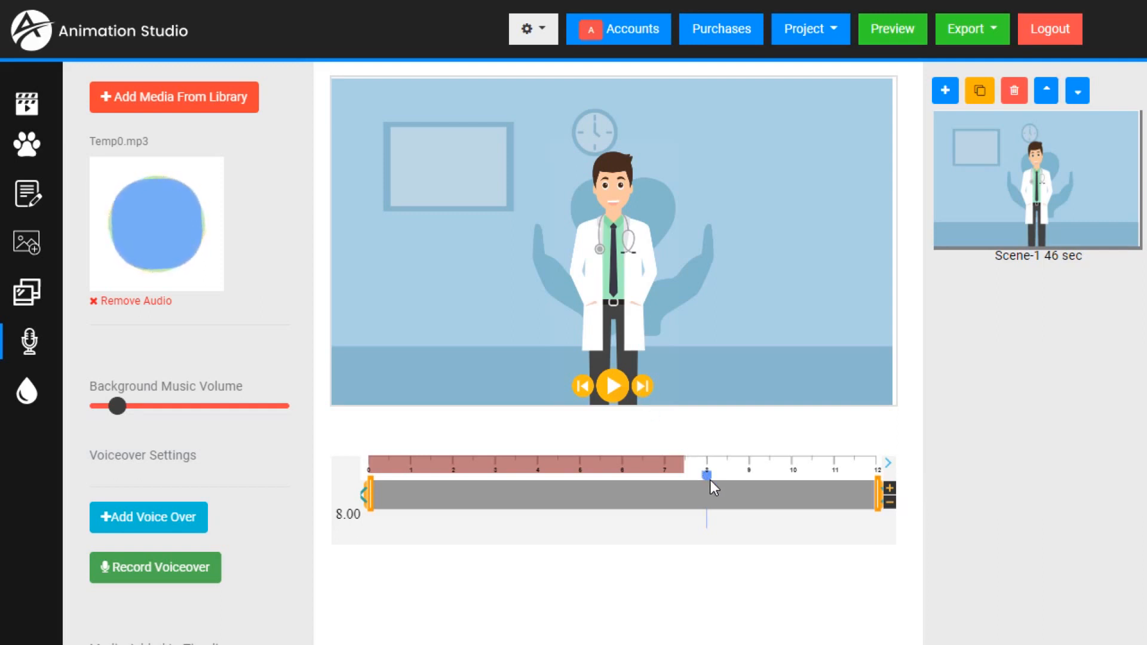
- Move the playhead back toward the start of the timeline and play the scene with the recorded voiceover
mouse_move(705, 474)
left_mouse_down()
mouse_move(597, 499)
mouse_move(419, 501)
left_mouse_up()
left_click(615, 387)
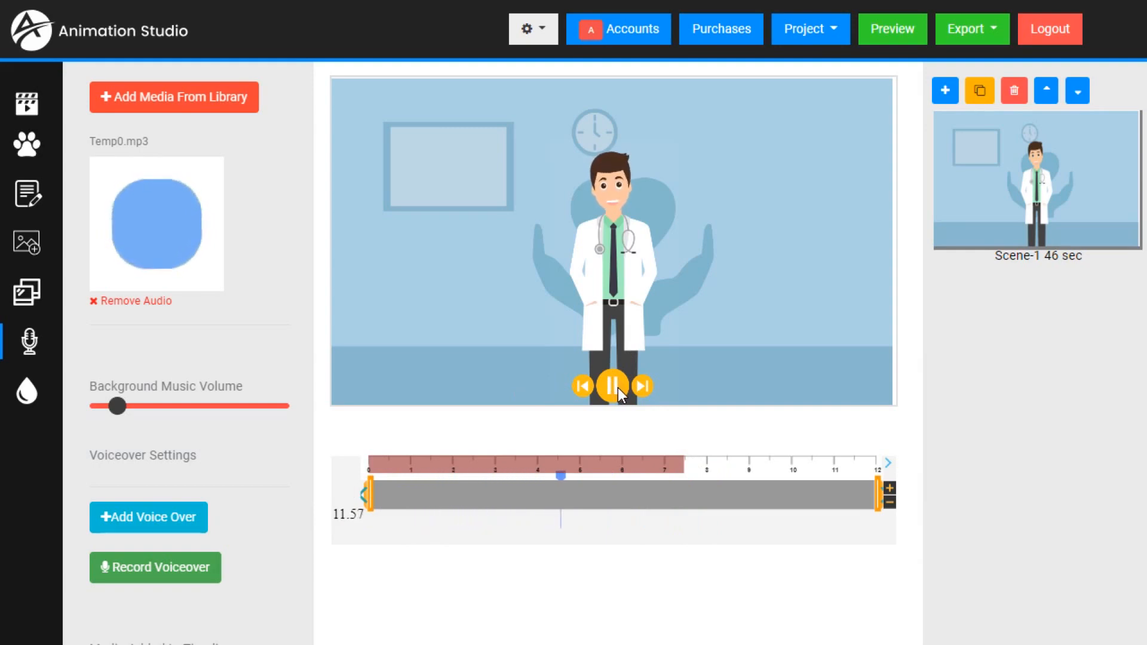
left_click(618, 388)
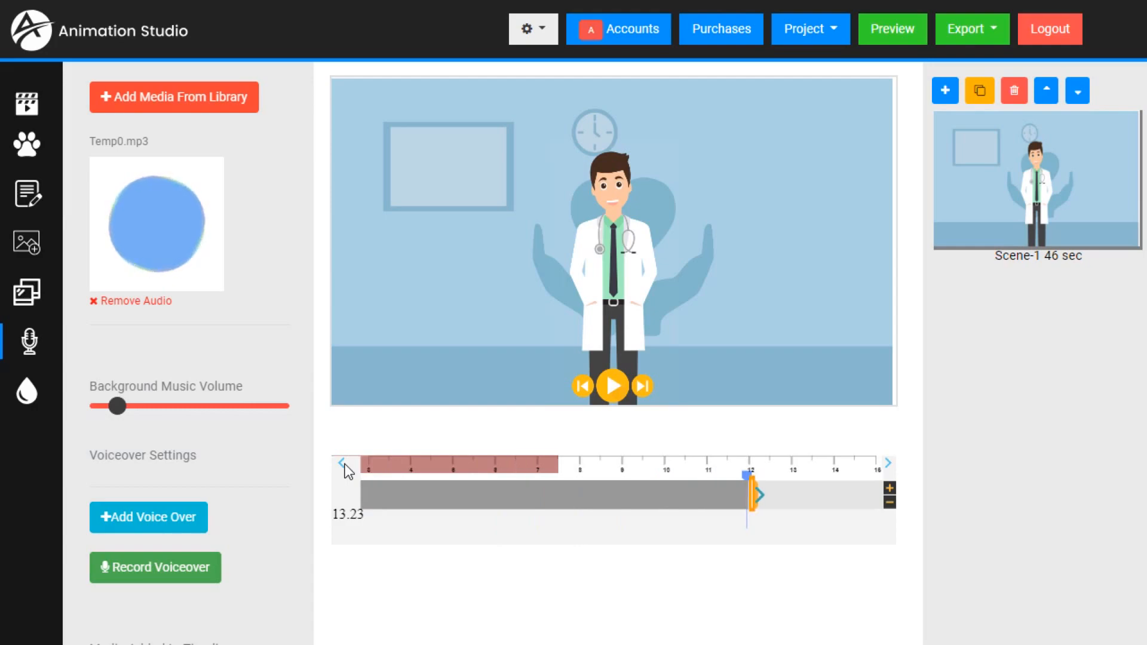